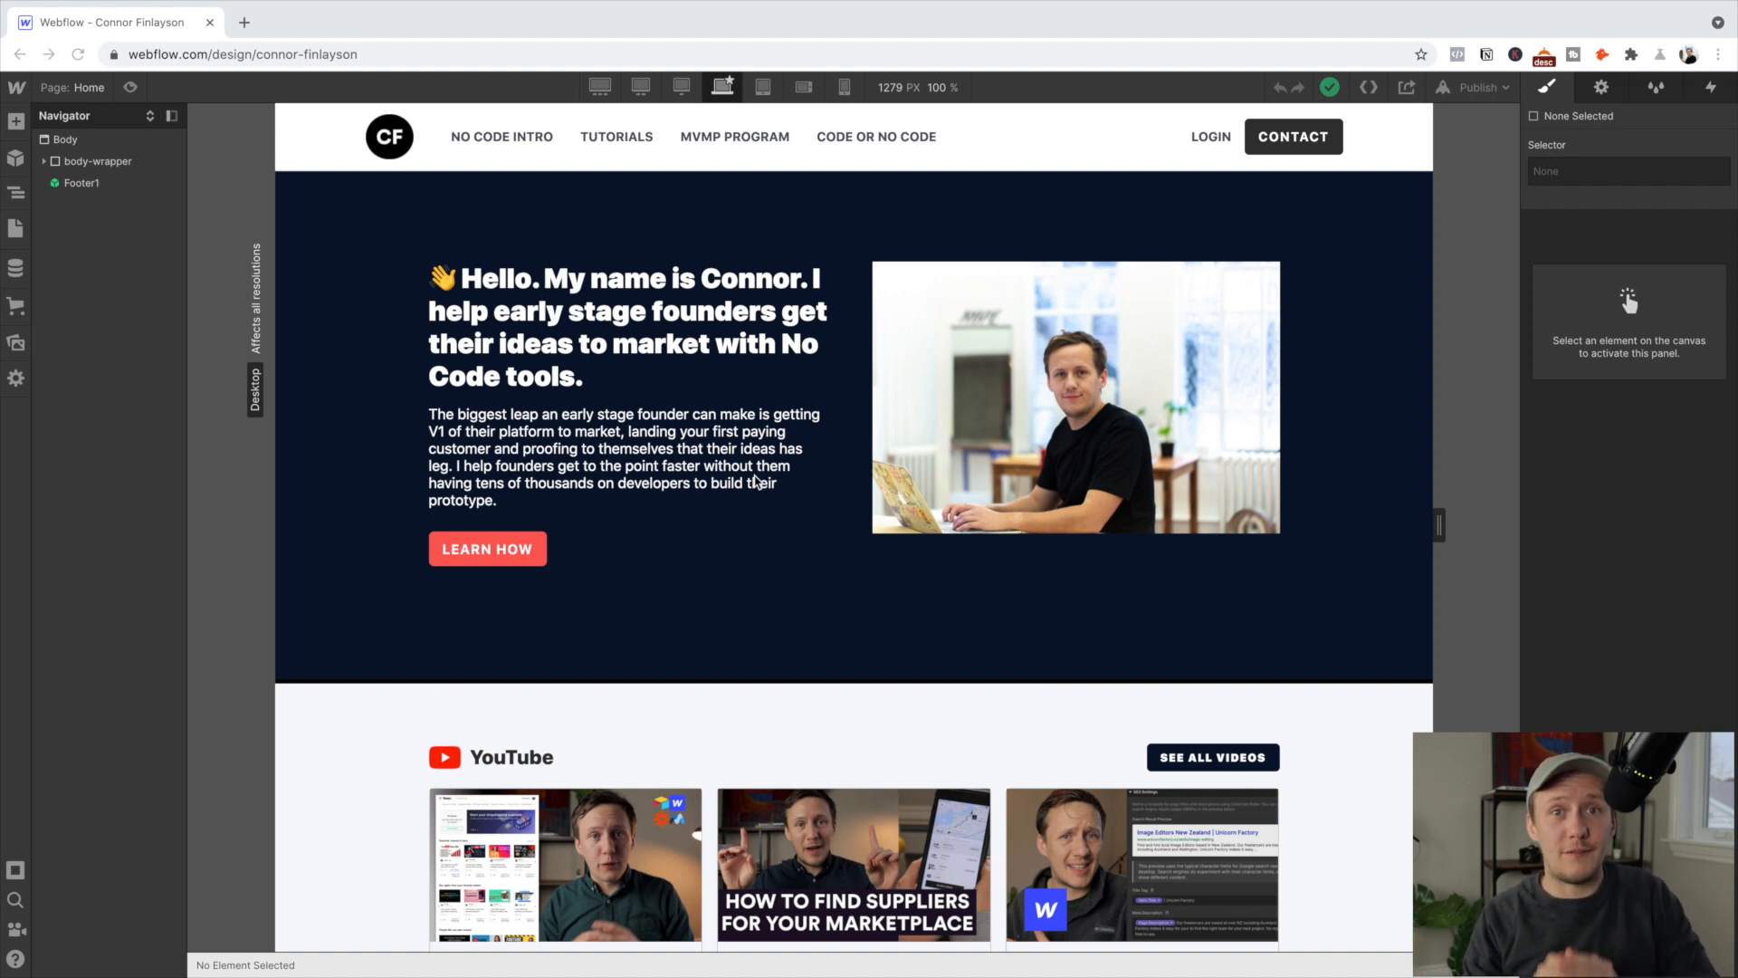
# Create a new blank page from the Pages panel and open it in the Designer
pyautogui.press('p')
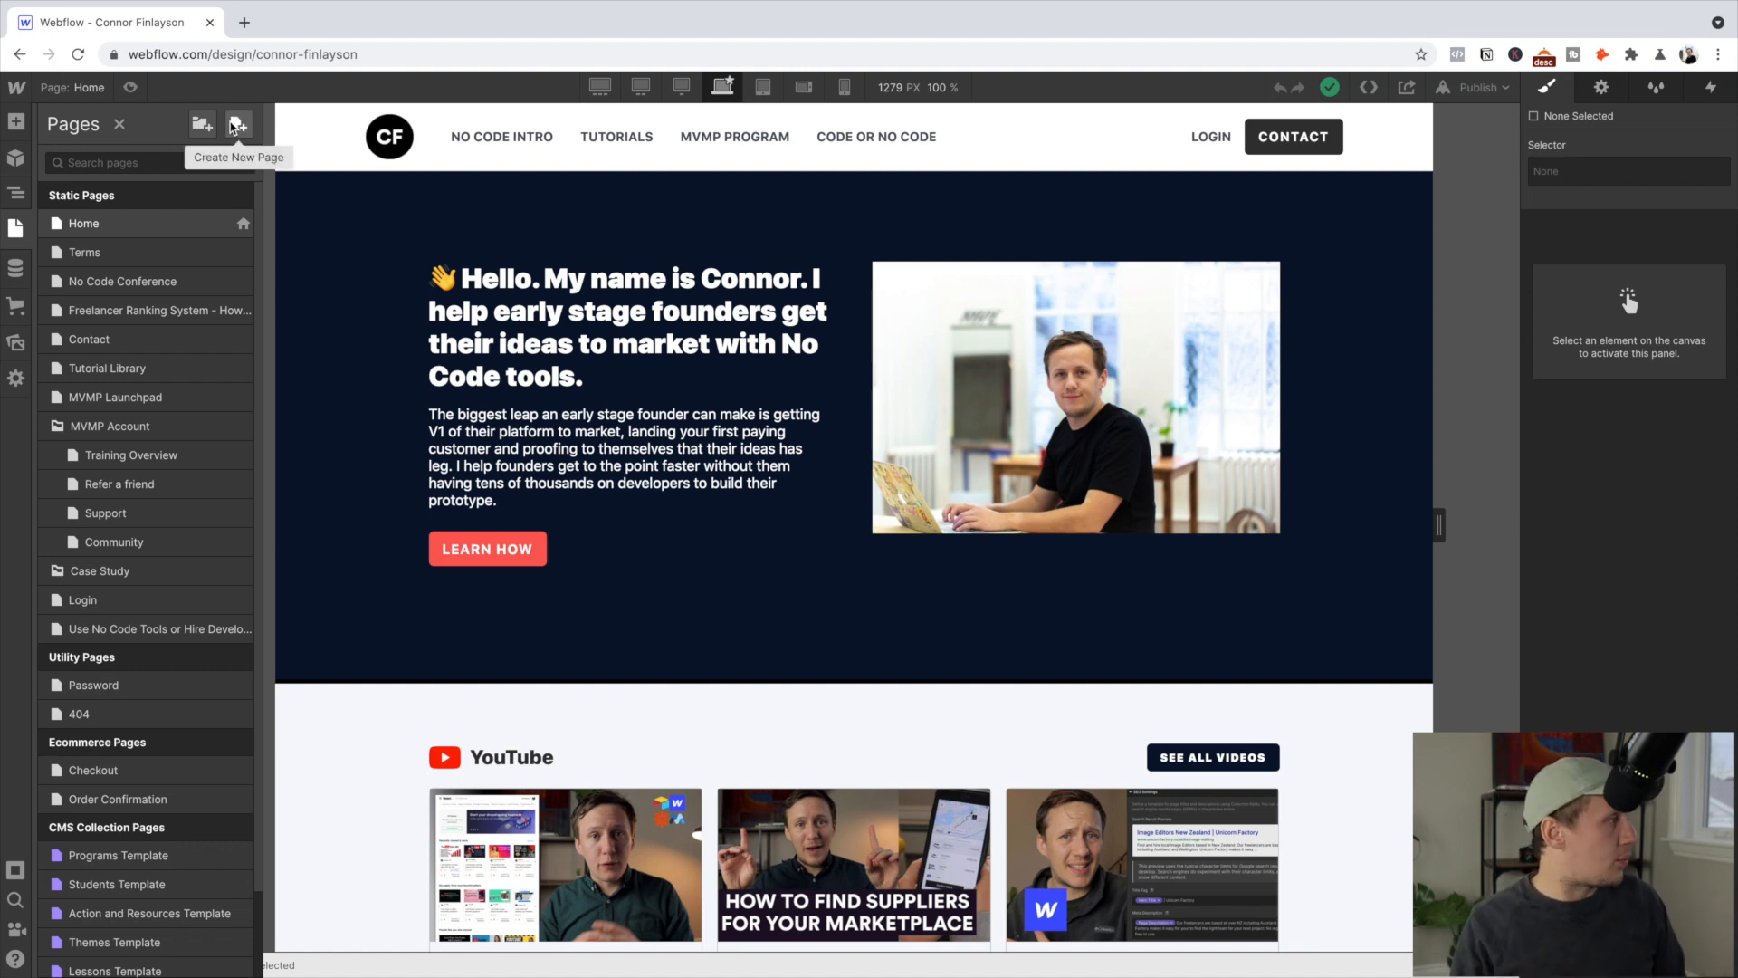
pyautogui.click(233, 126)
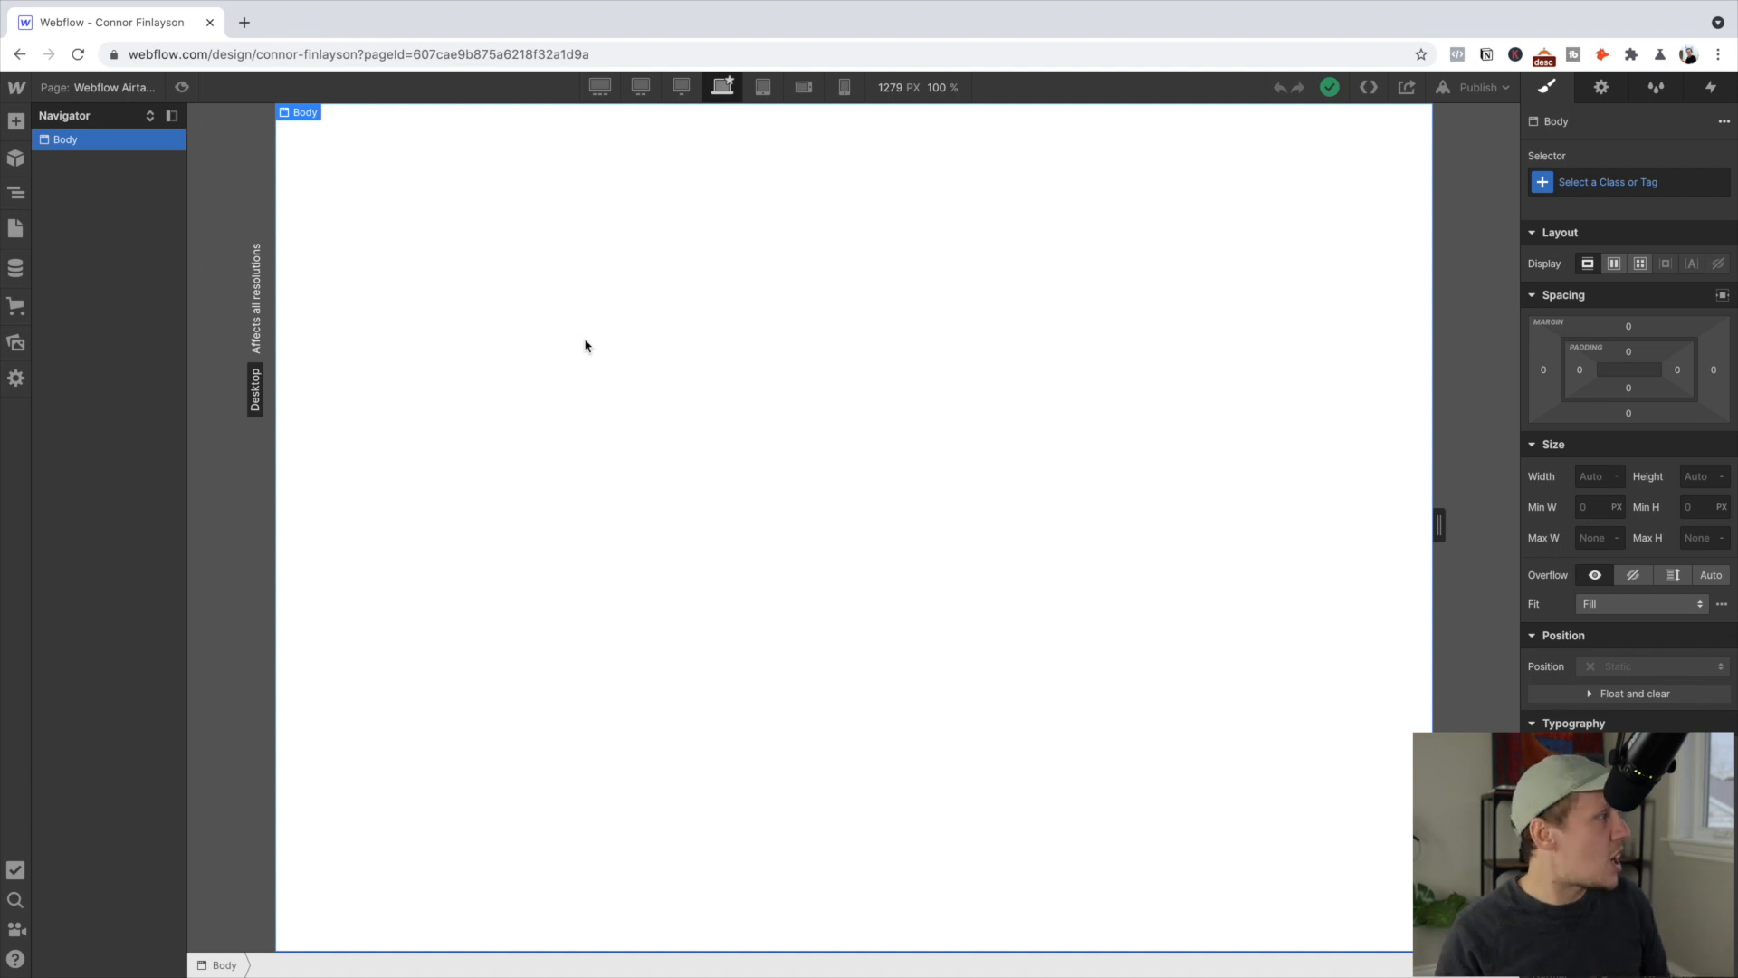
pyautogui.click(16, 121)
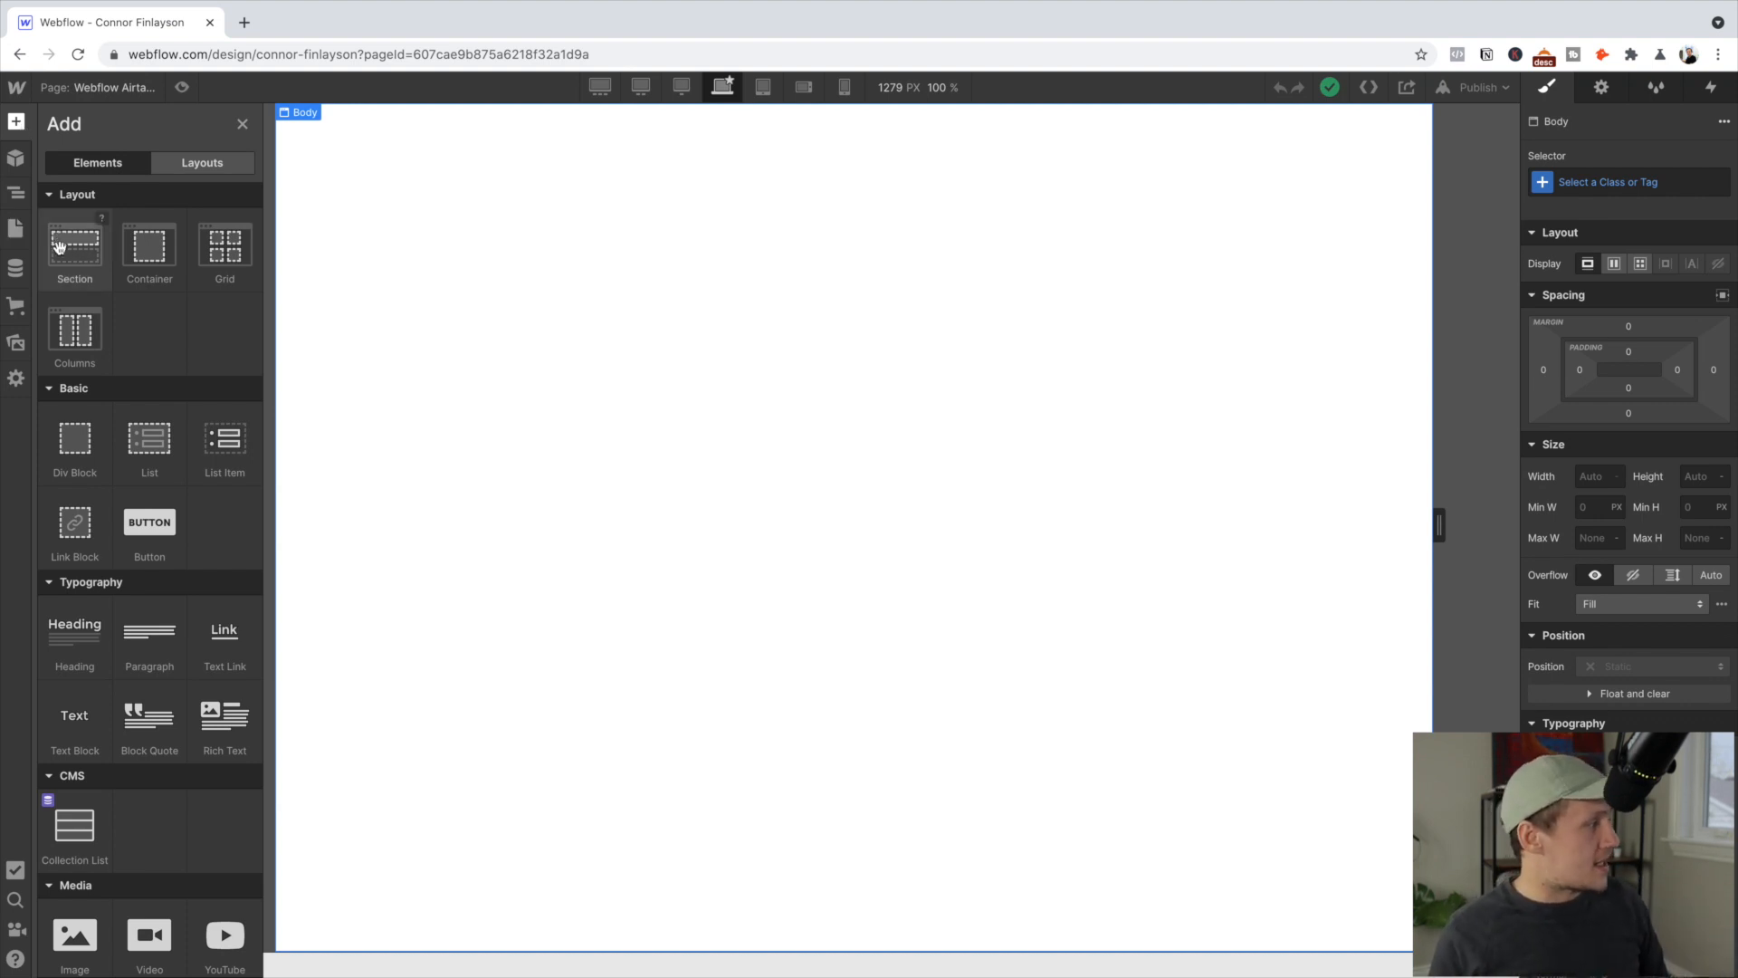
# Drop a Section onto the empty Body and nest a Container inside it
pyautogui.moveTo(61, 248); pyautogui.dragTo(703, 150)
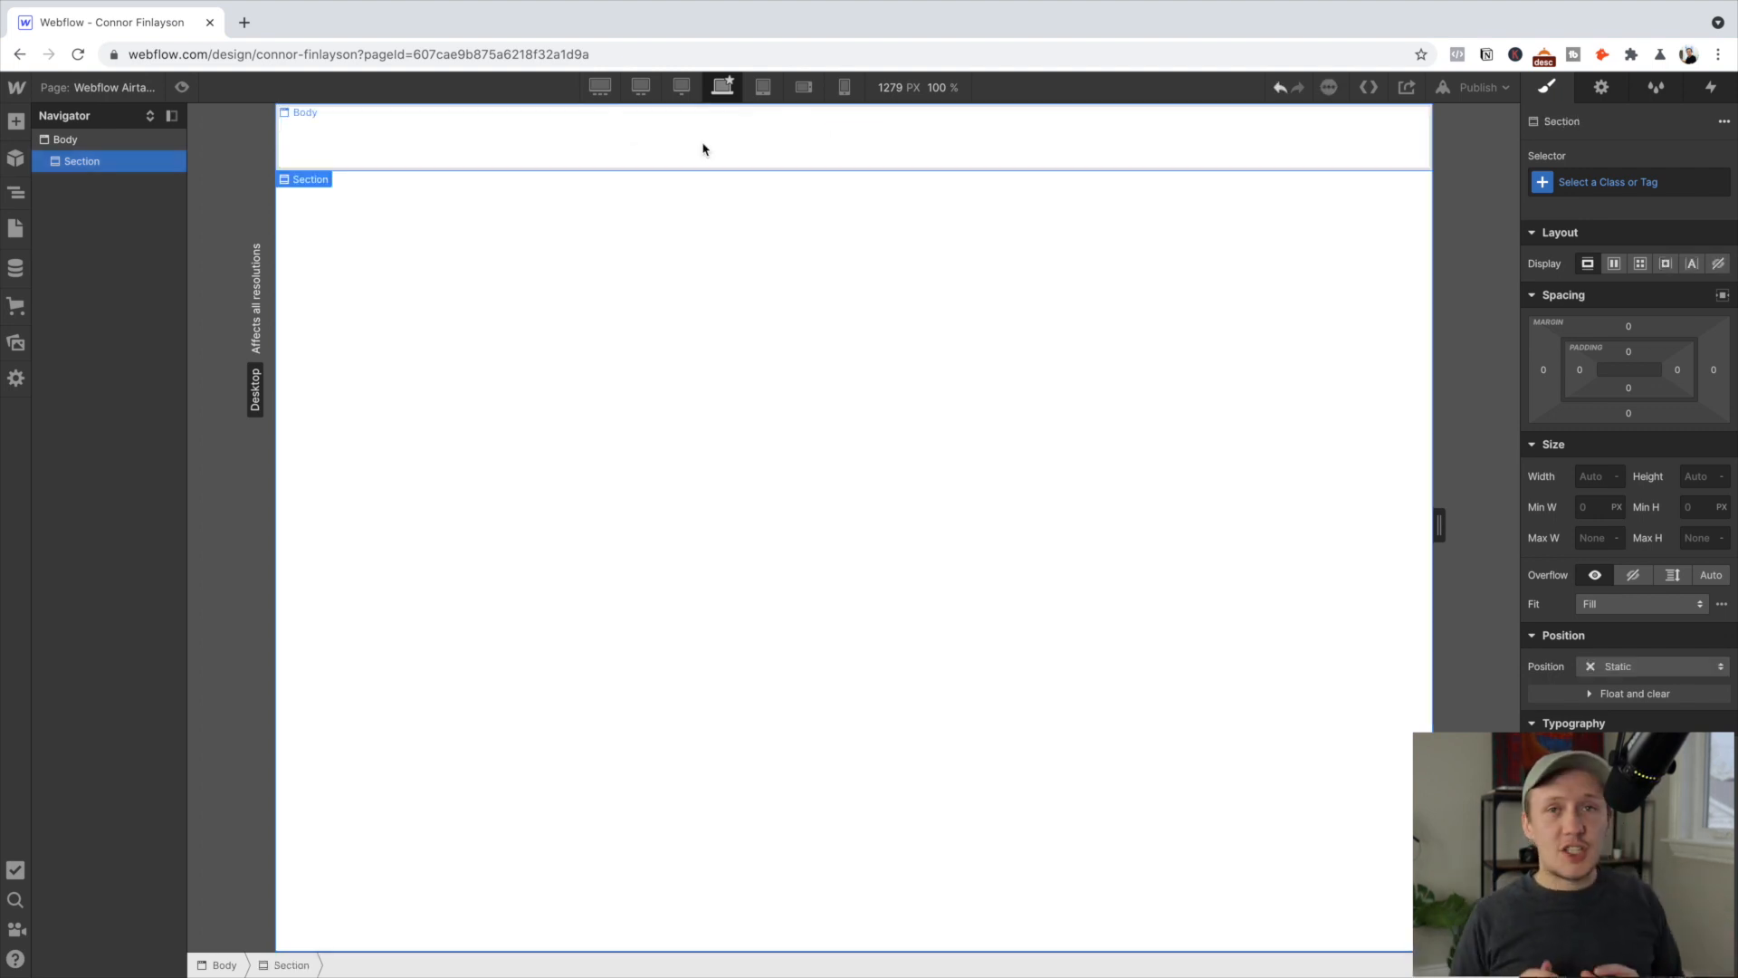
pyautogui.click(15, 122)
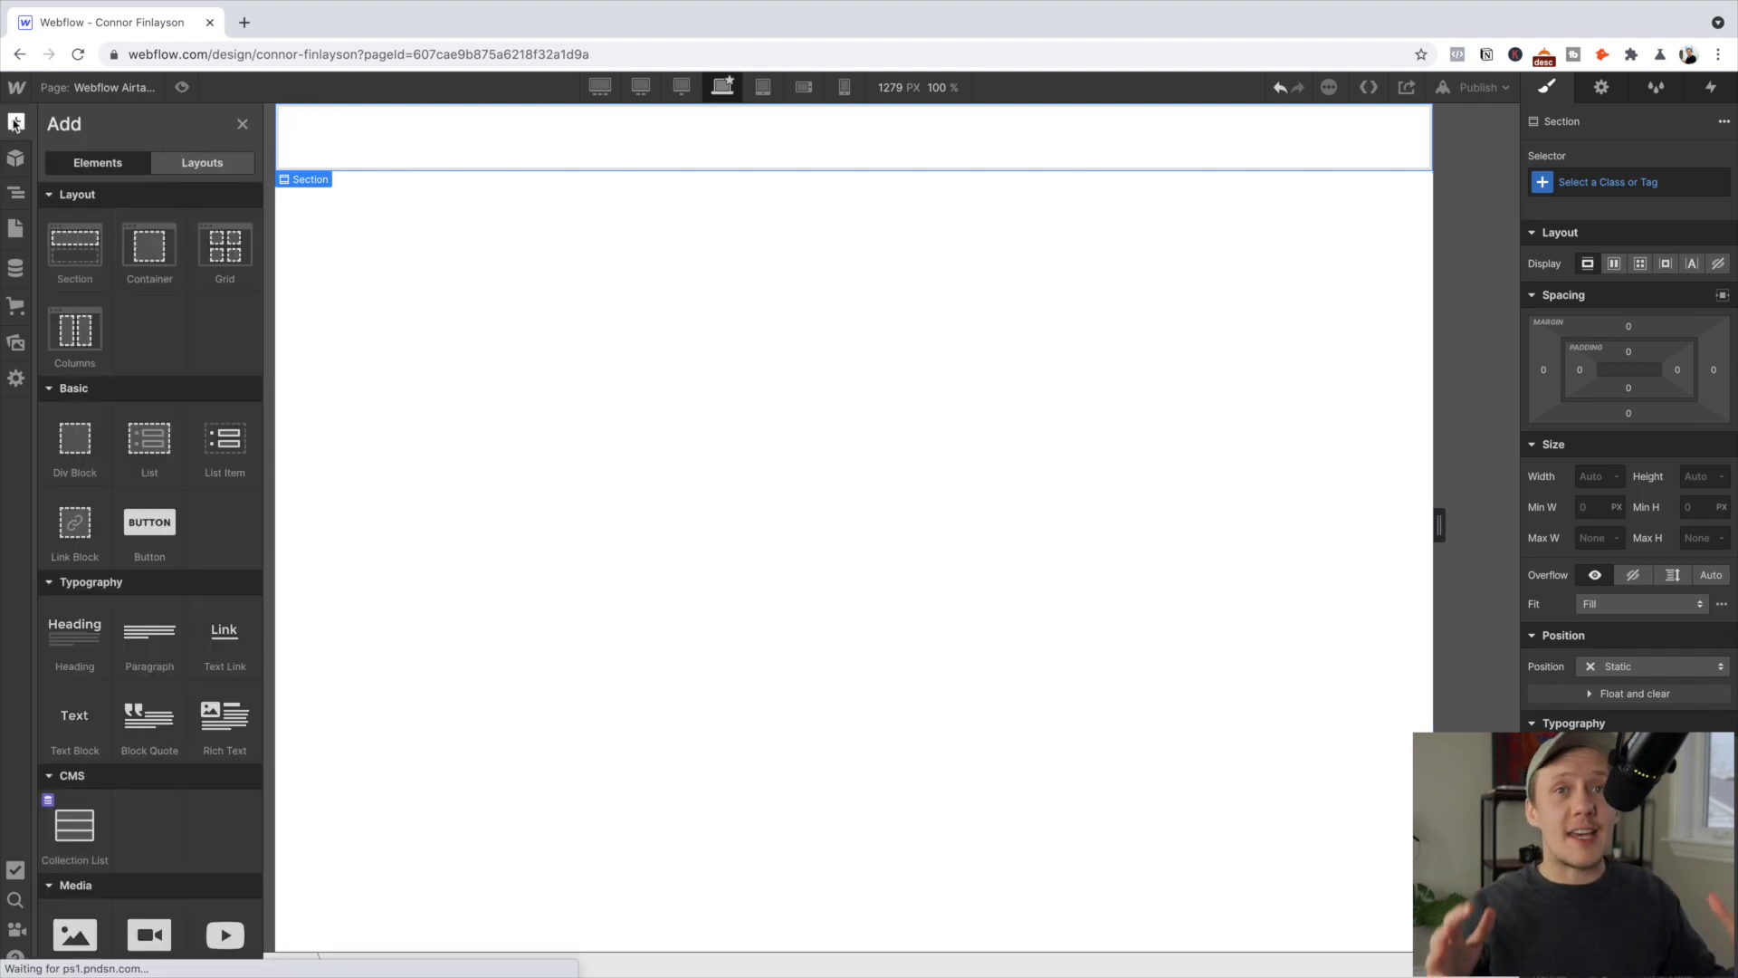
pyautogui.click(144, 248)
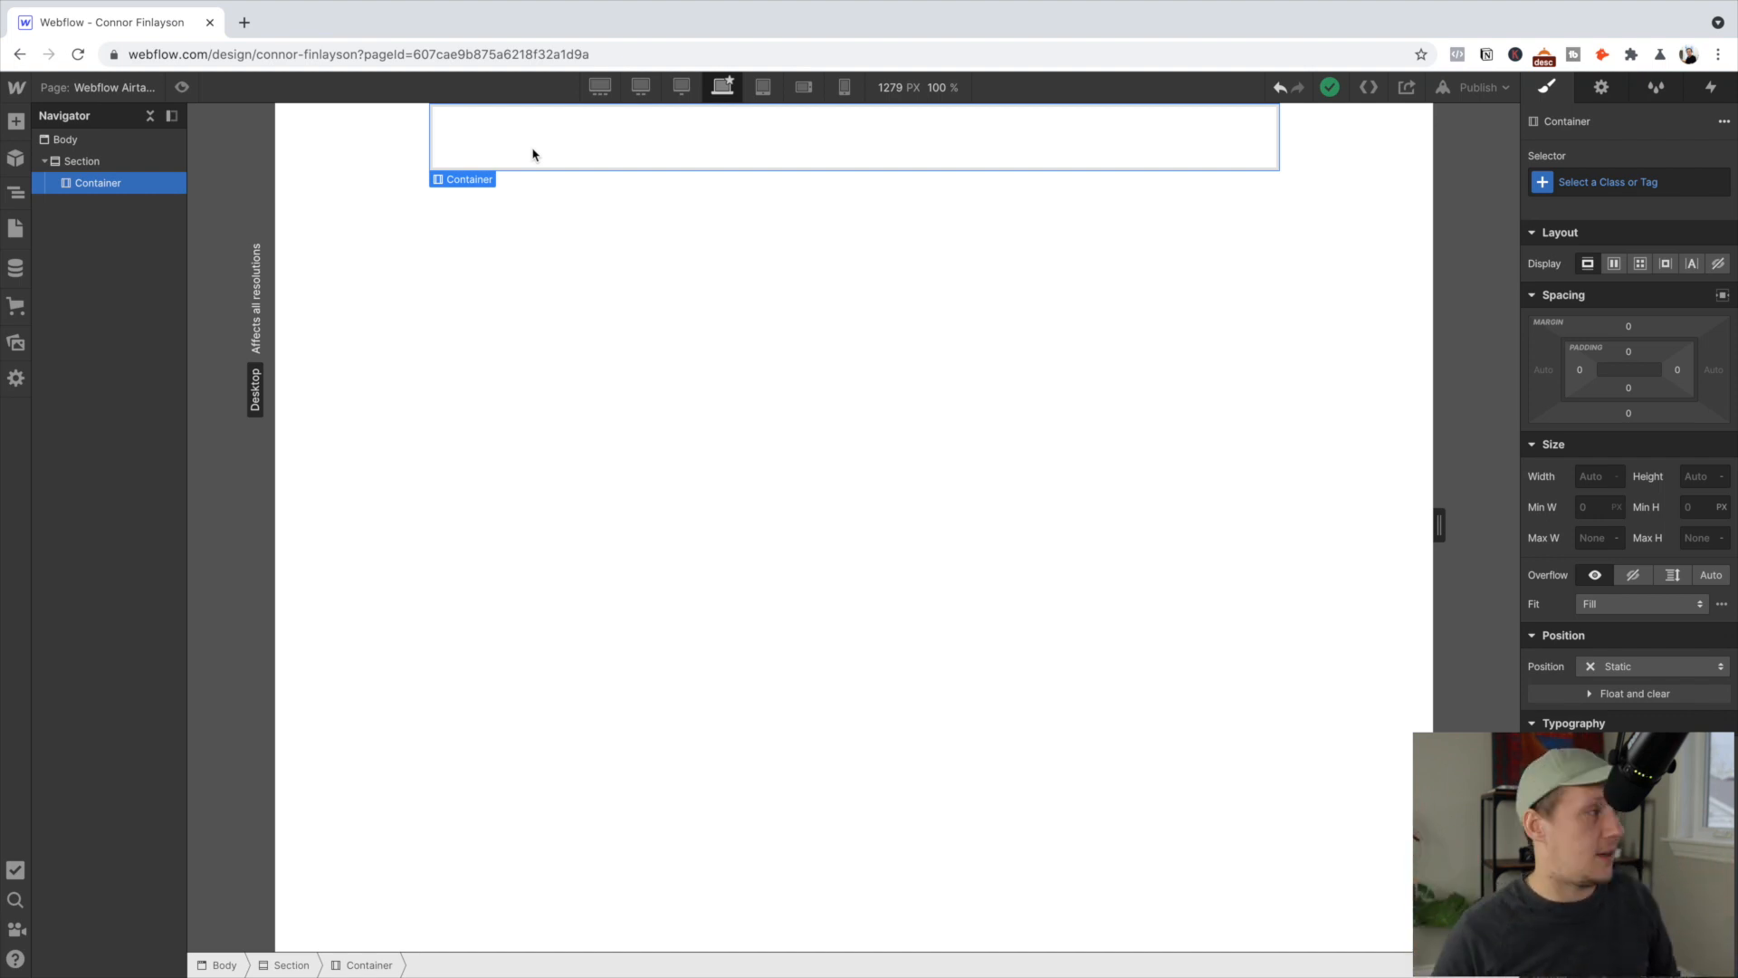
pyautogui.click(19, 125)
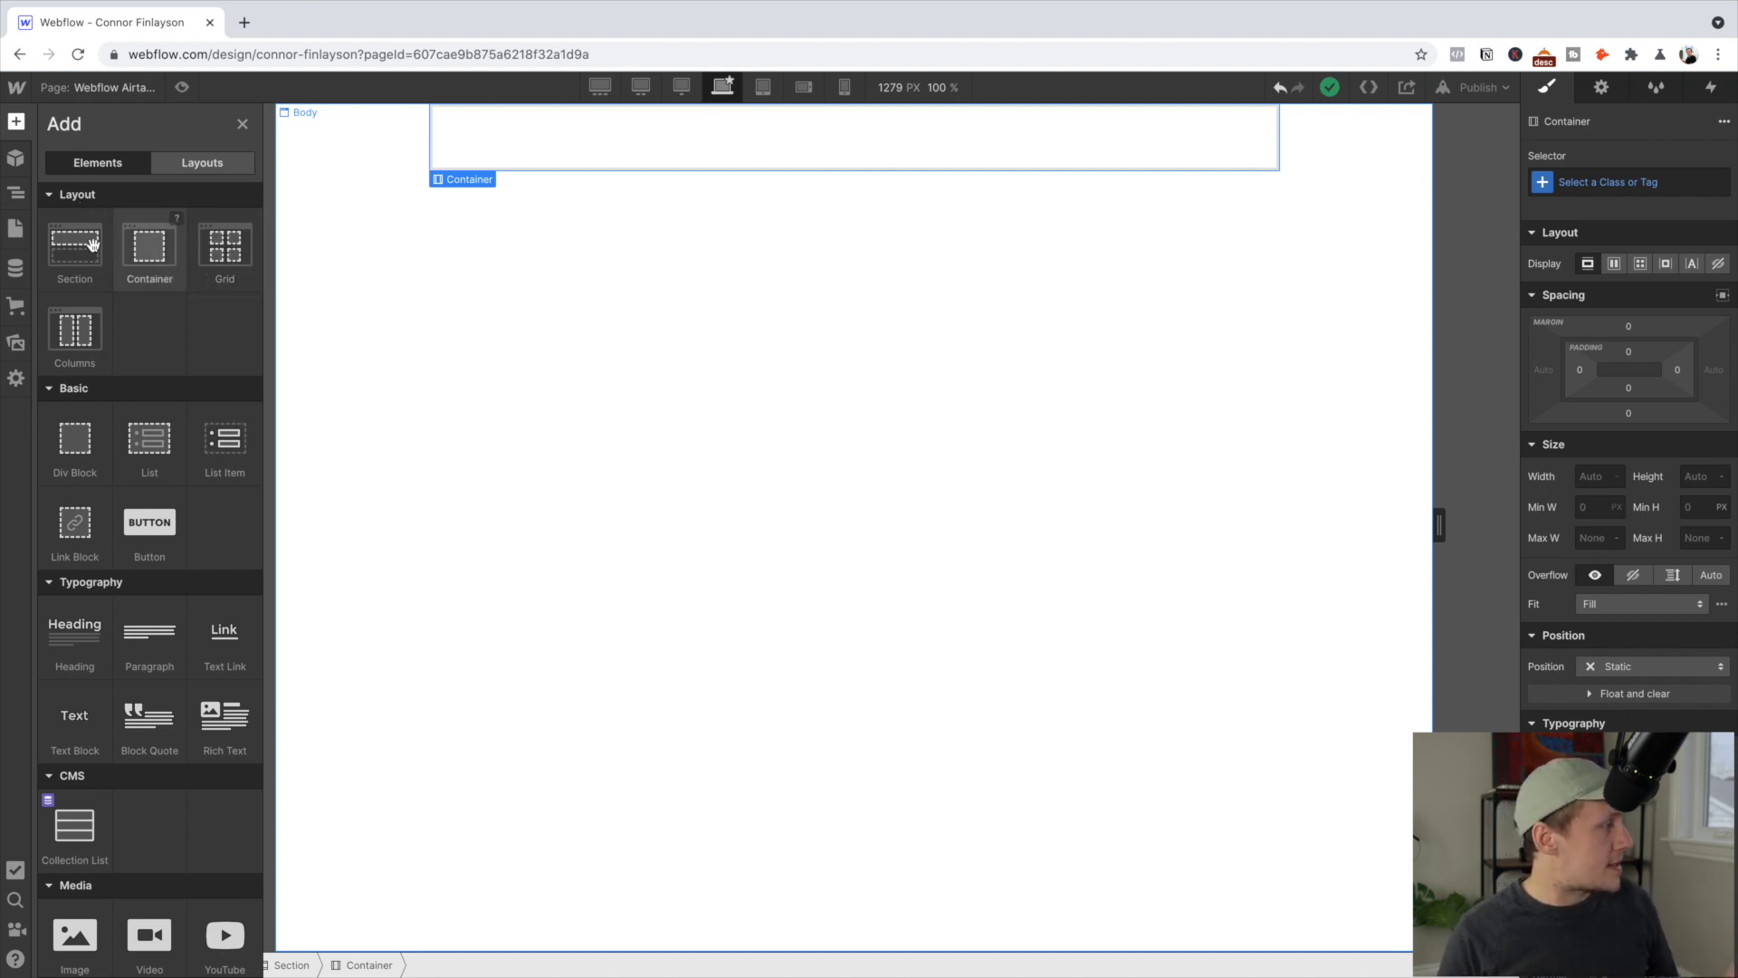
# Add a Grid to the Container and delete its second row, leaving one row of two 1fr columns
pyautogui.click(215, 244)
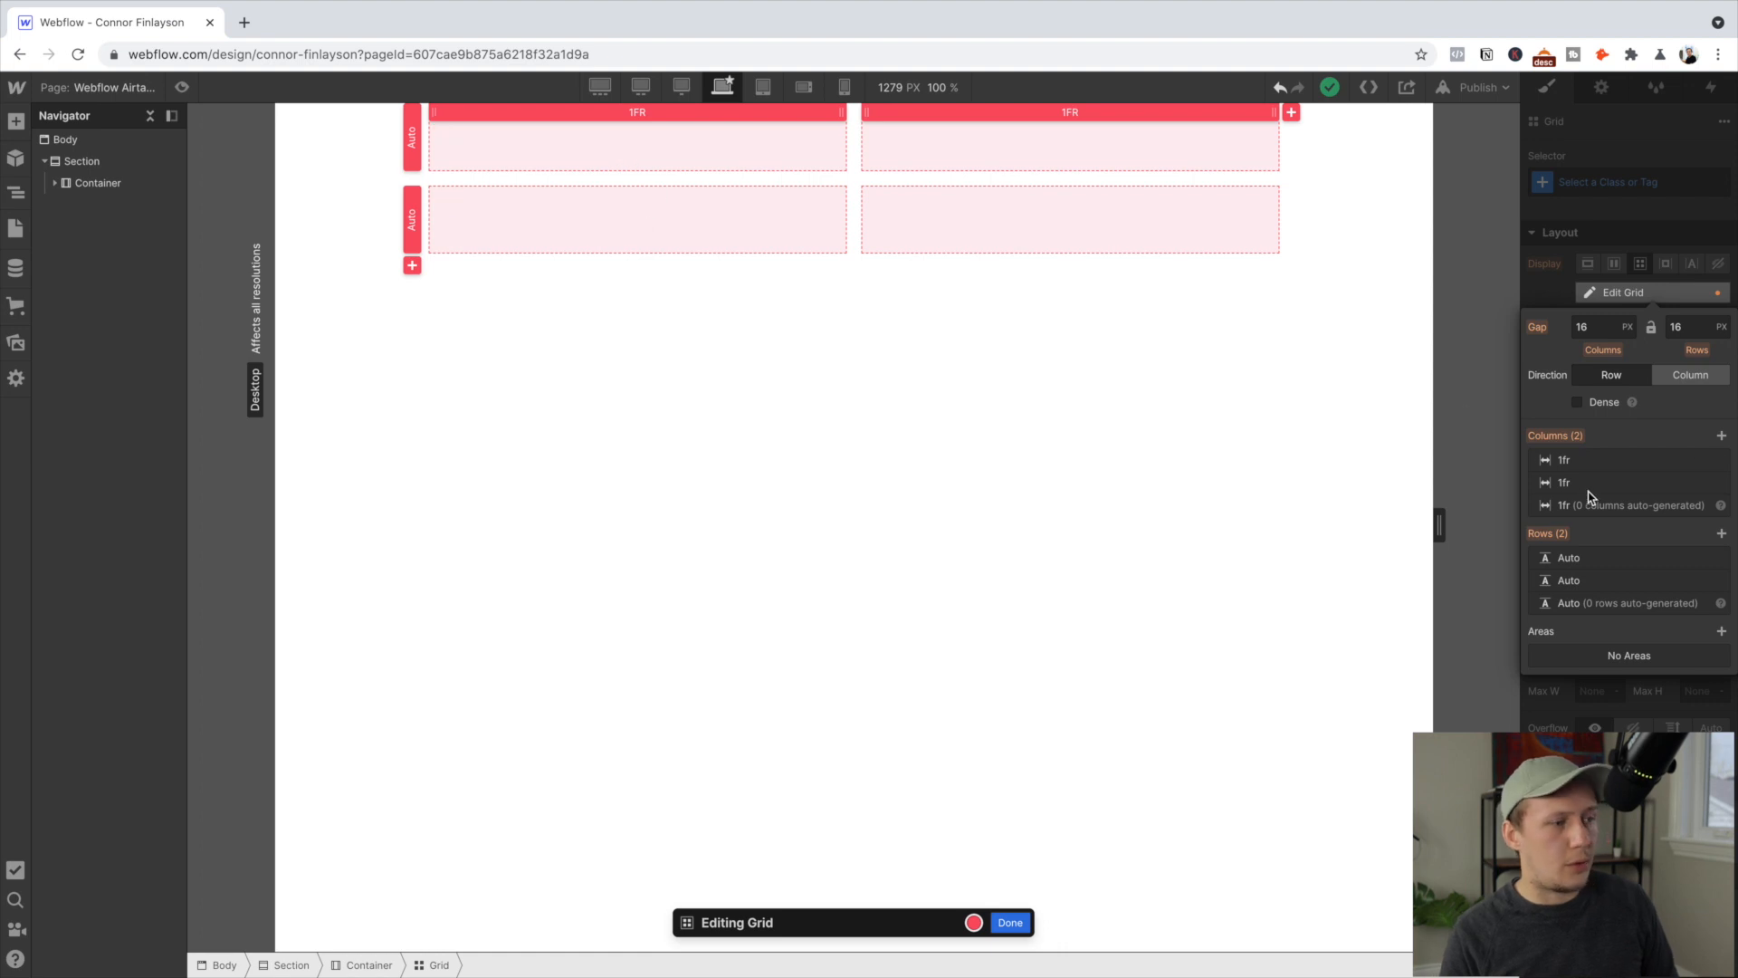
pyautogui.moveTo(1714, 588)
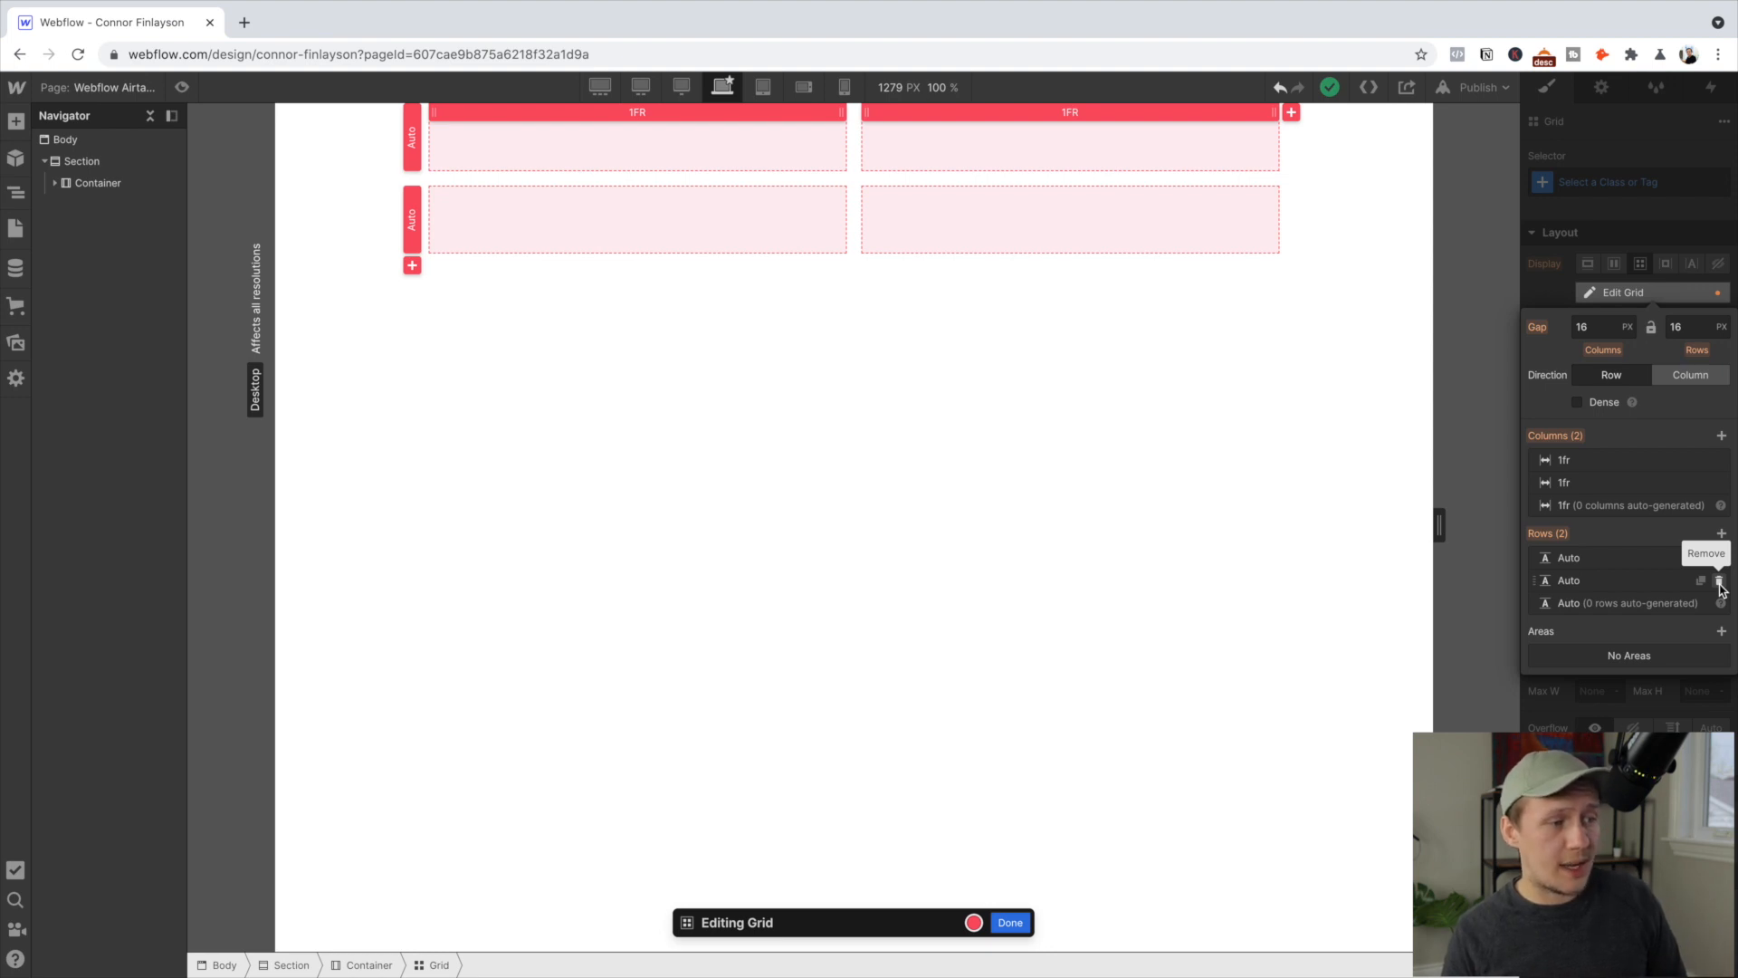
pyautogui.click(1721, 582)
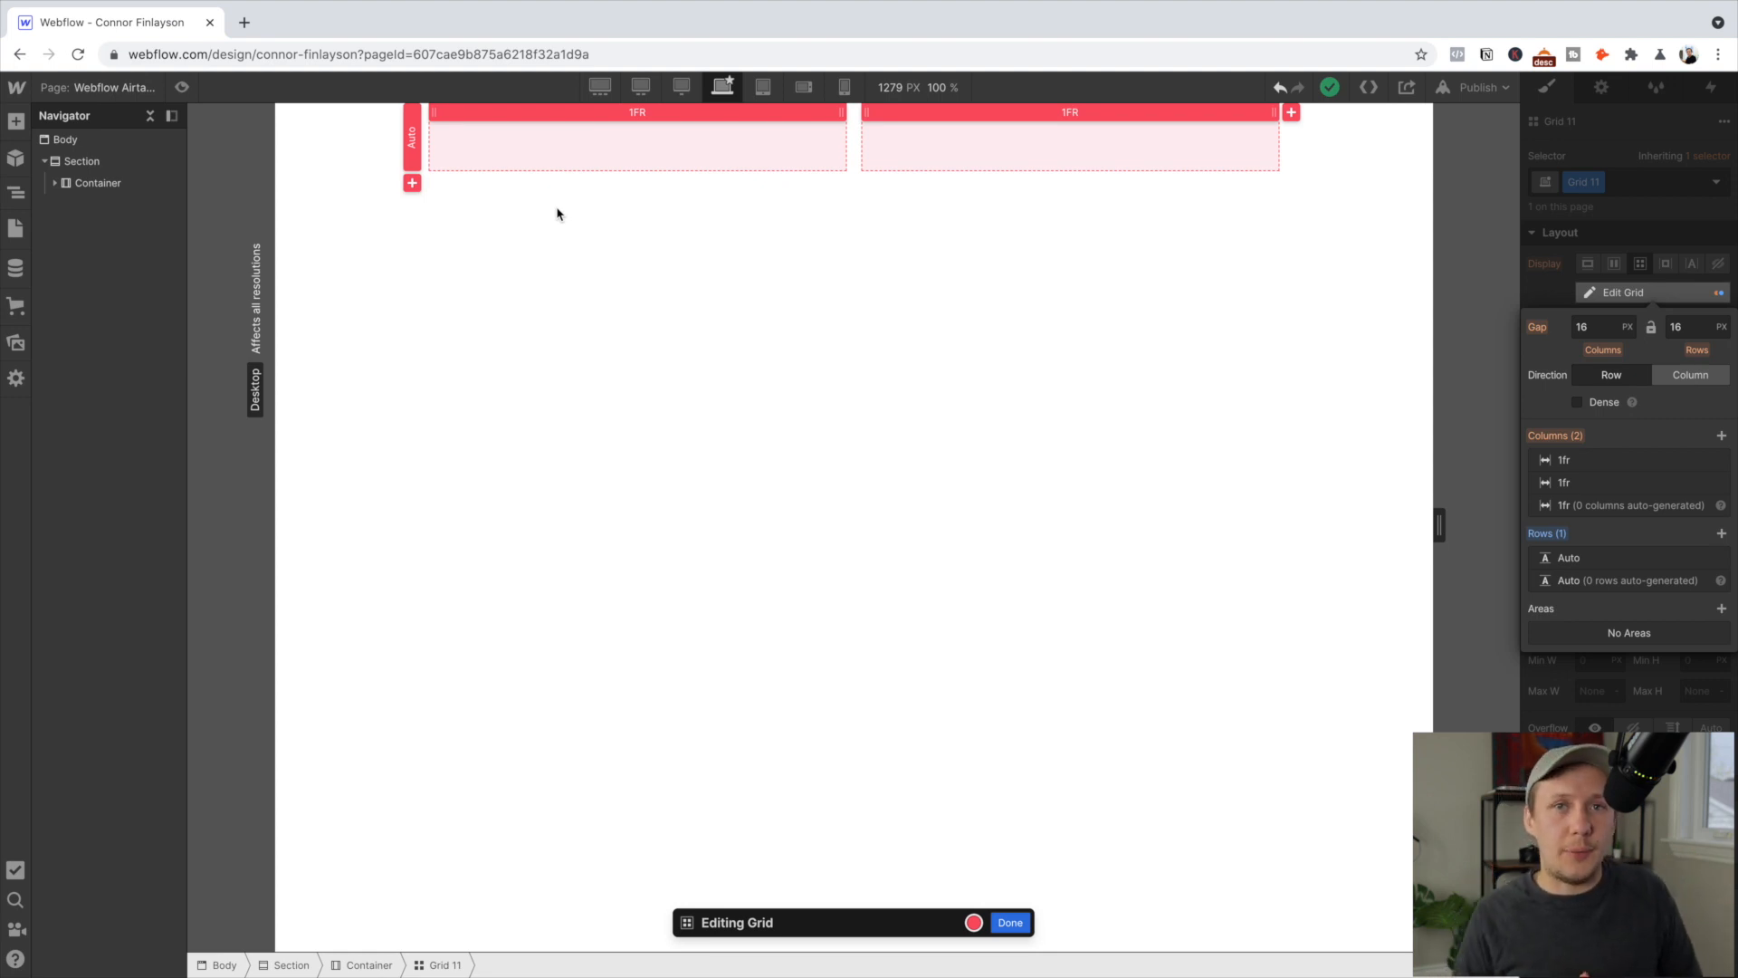
pyautogui.press('Escape')
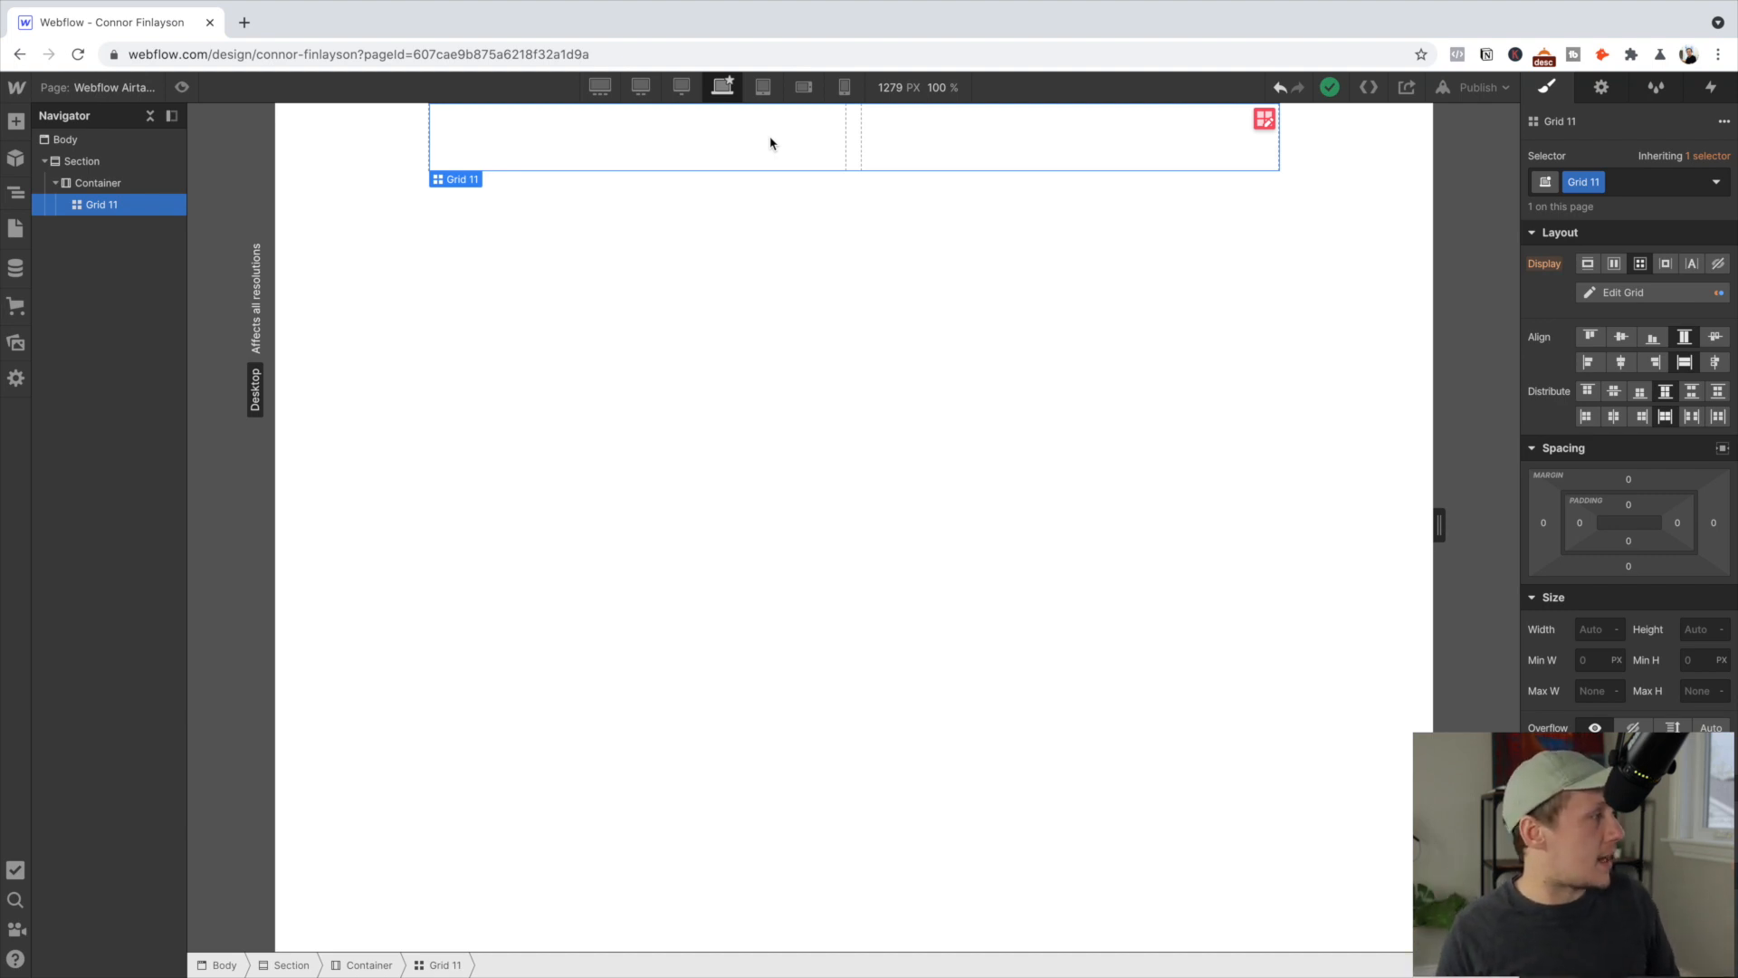
# Insert a Div Block into the grid's first cell and rename the grid's class to 'Two Column Grid'
pyautogui.click(15, 124)
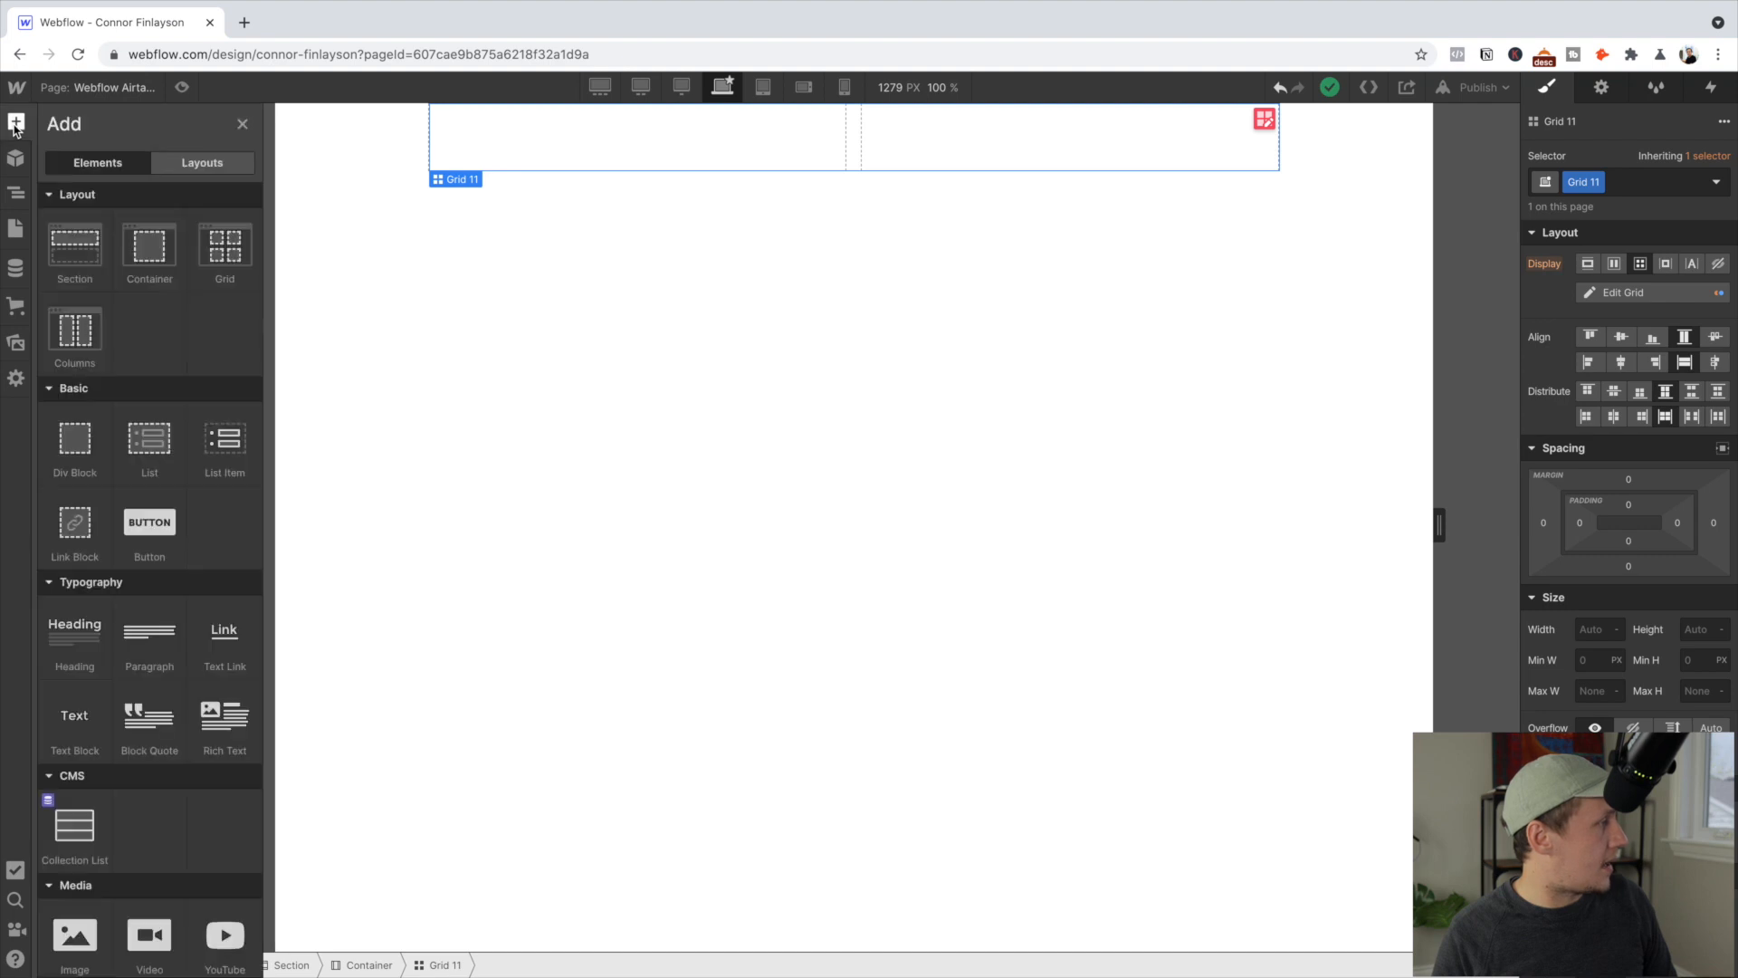
pyautogui.click(75, 442)
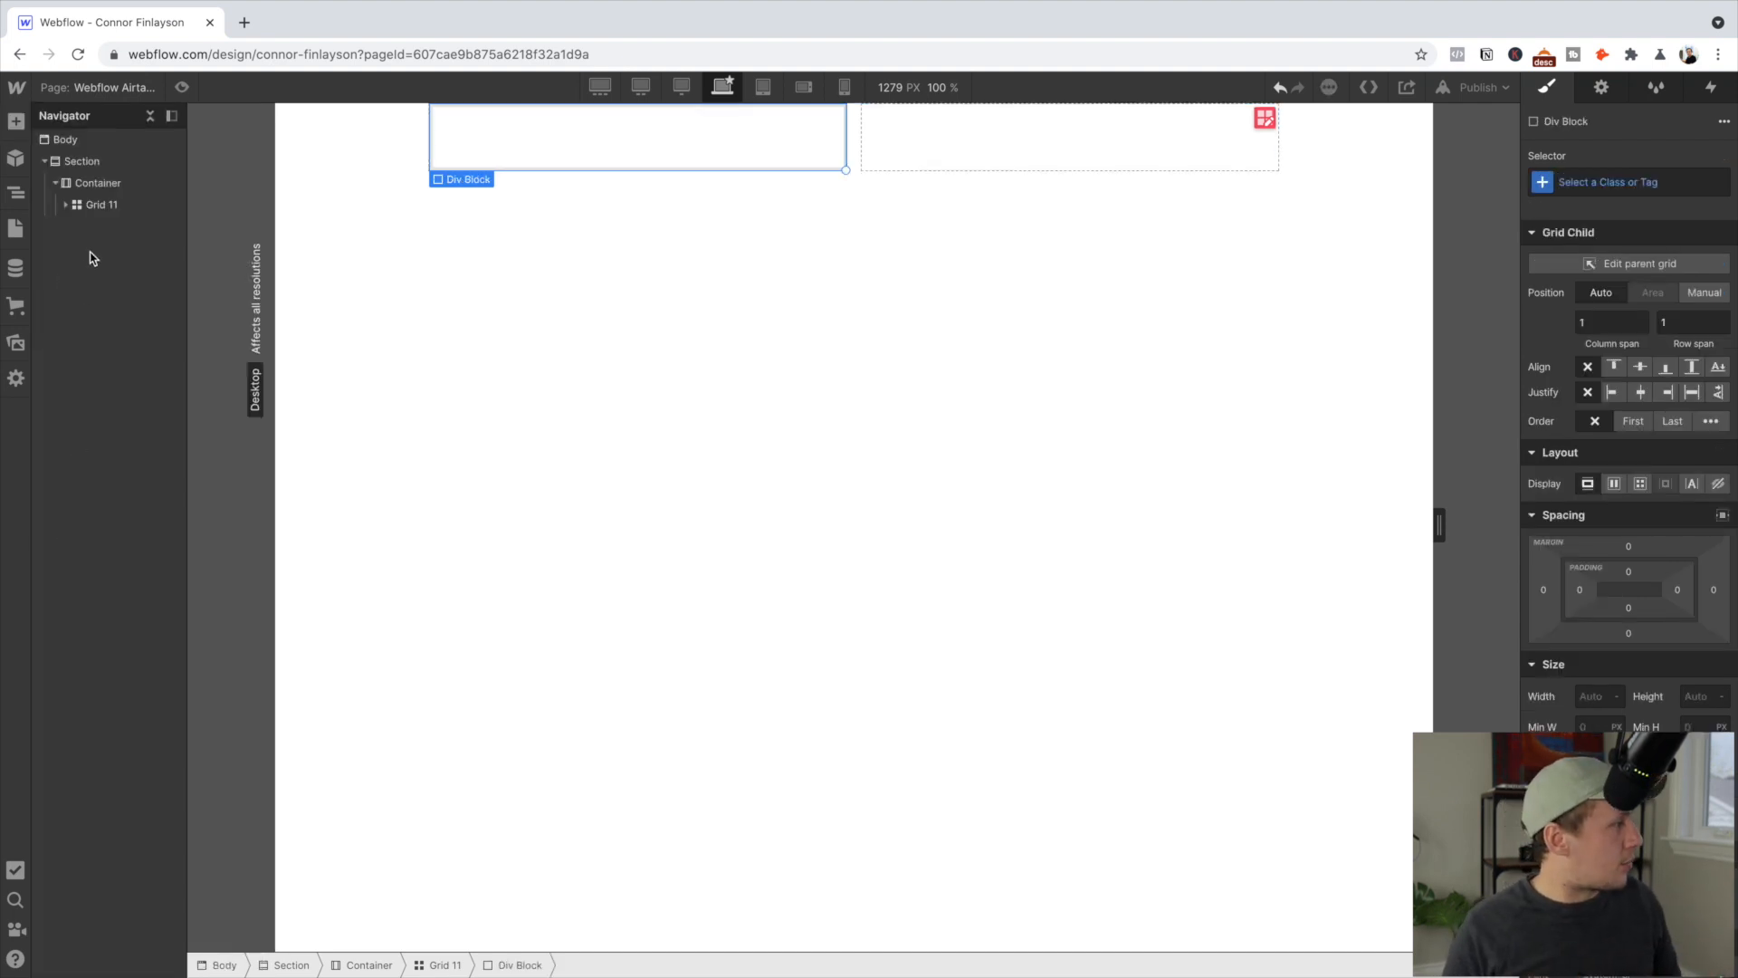
pyautogui.click(100, 206)
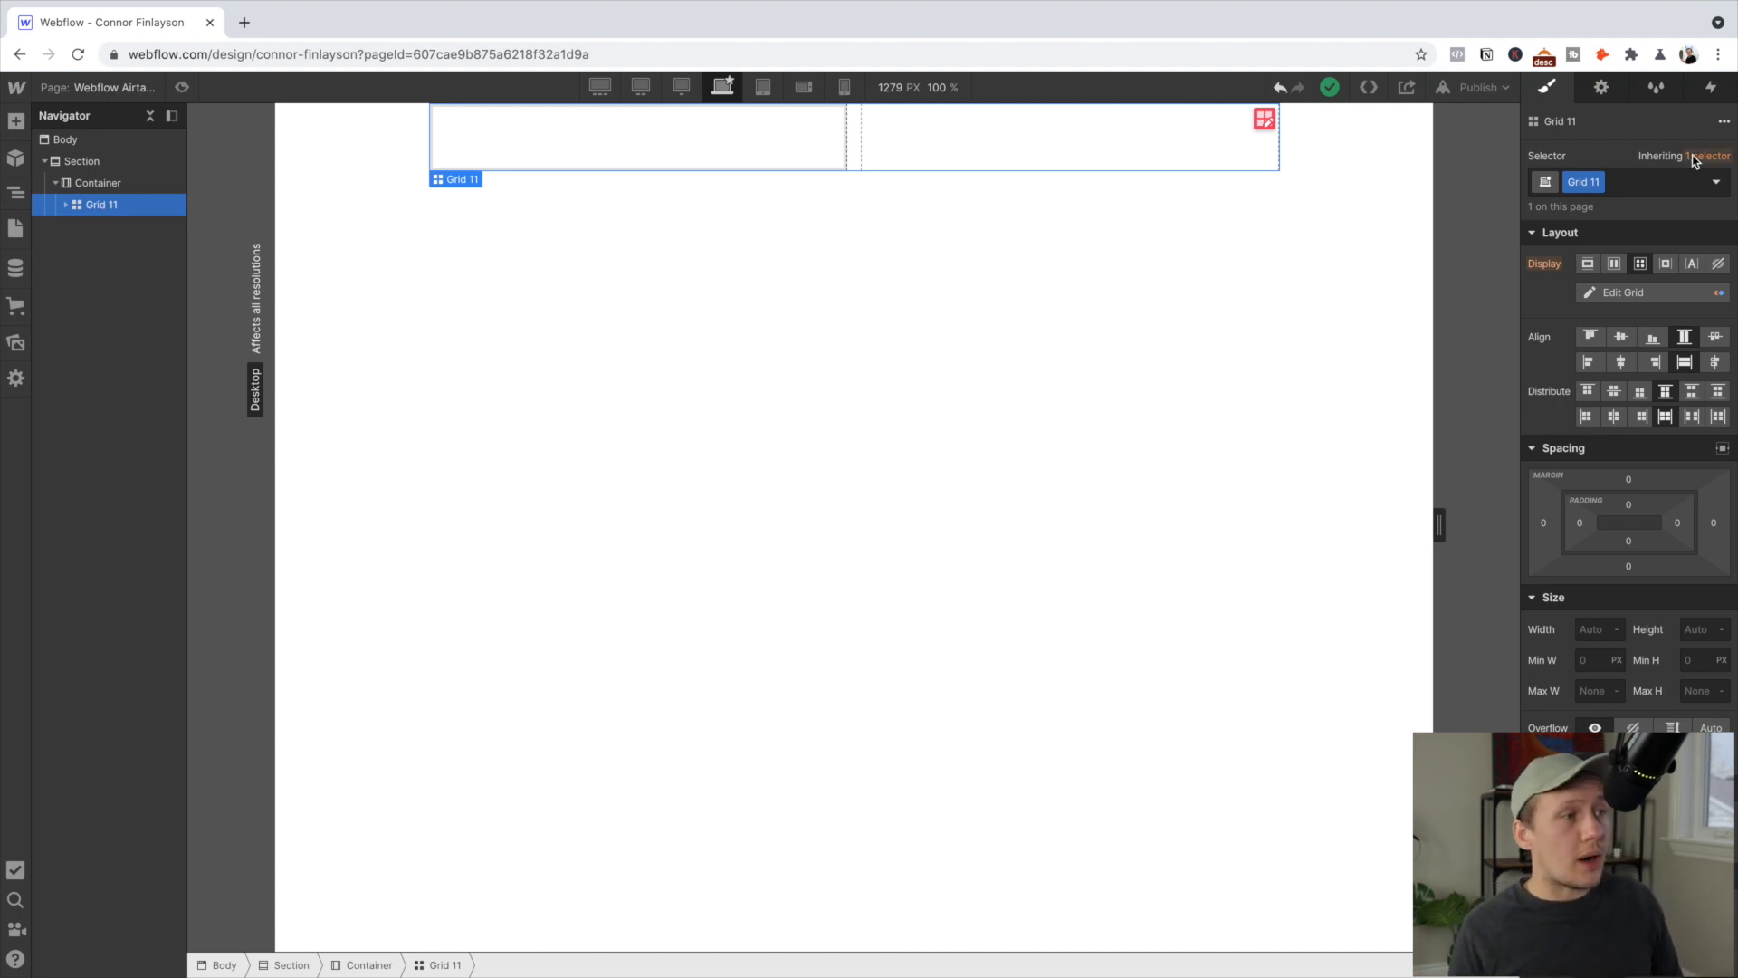
pyautogui.click(1598, 183)
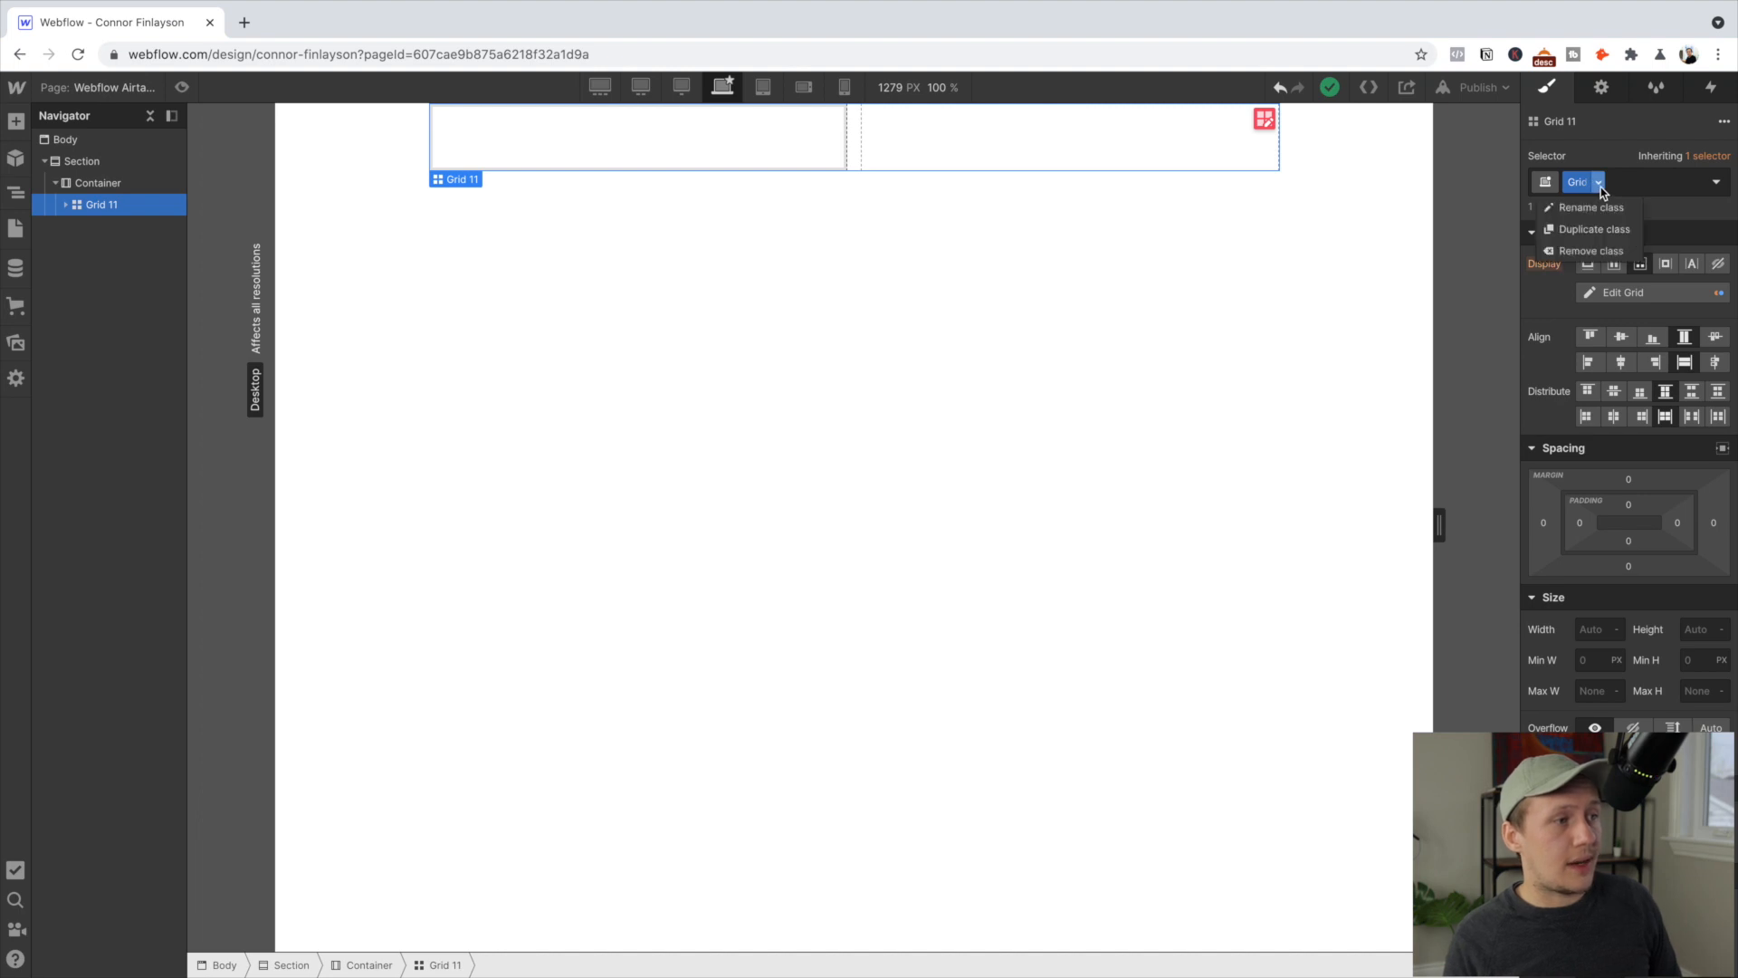
pyautogui.click(1598, 214)
pyautogui.write('Two Col')
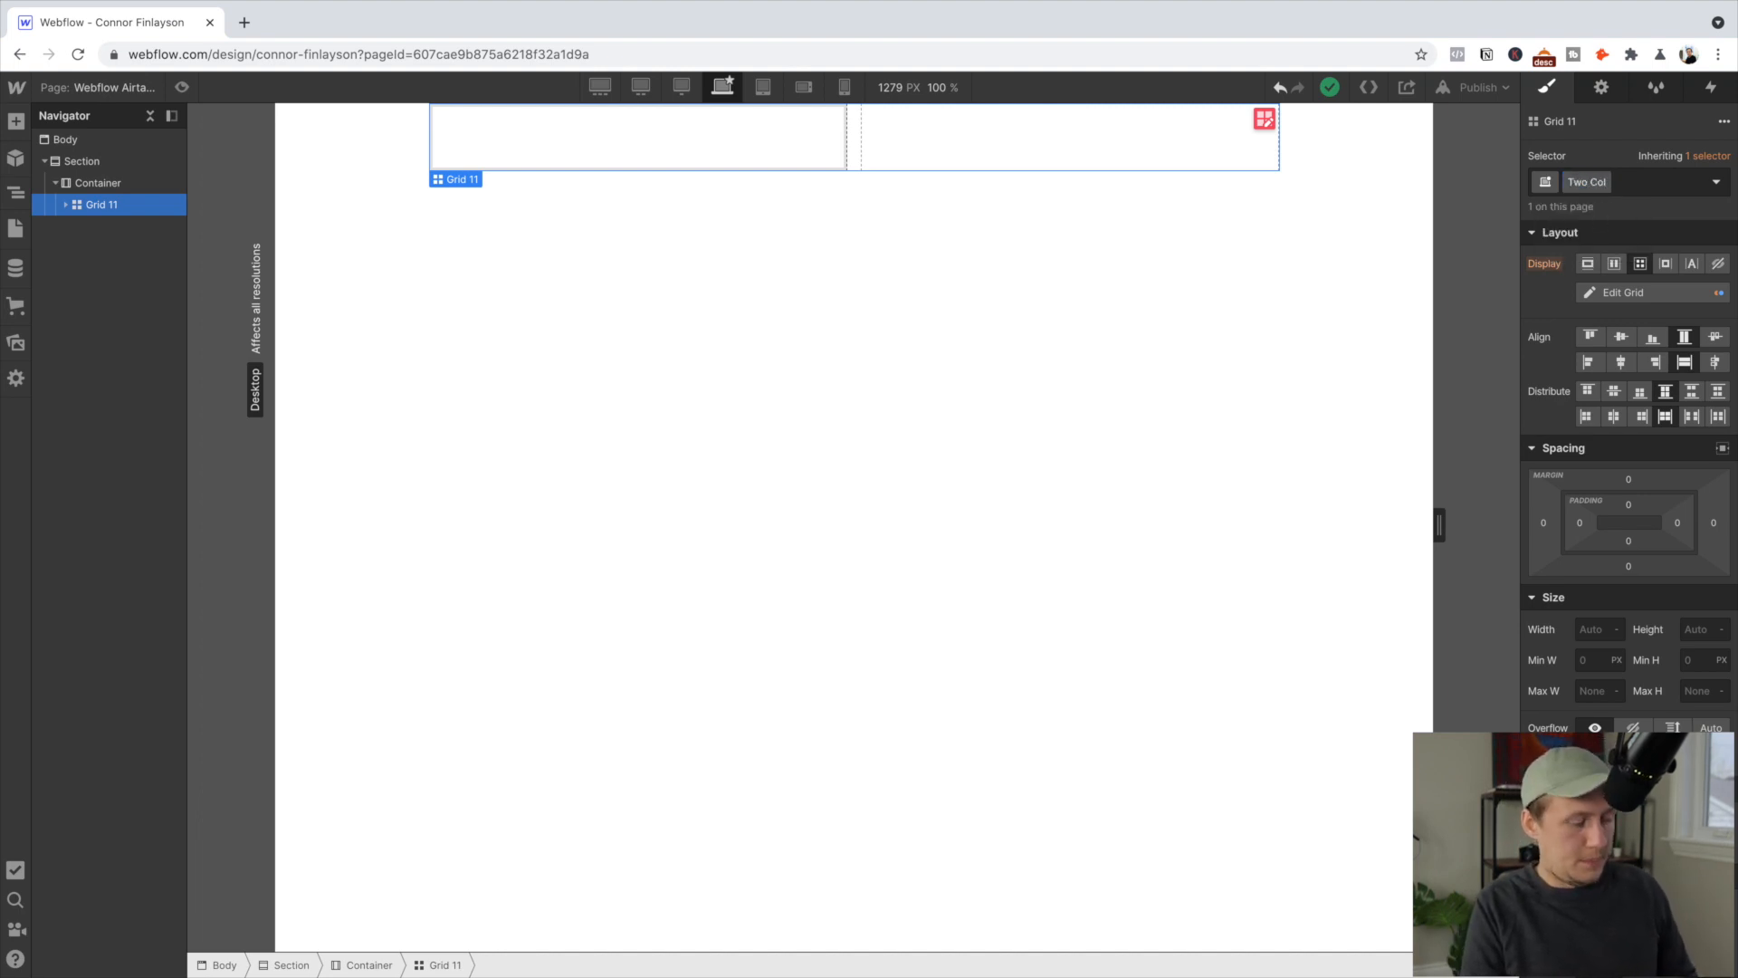
pyautogui.write('umn Grid')
pyautogui.press('Return')
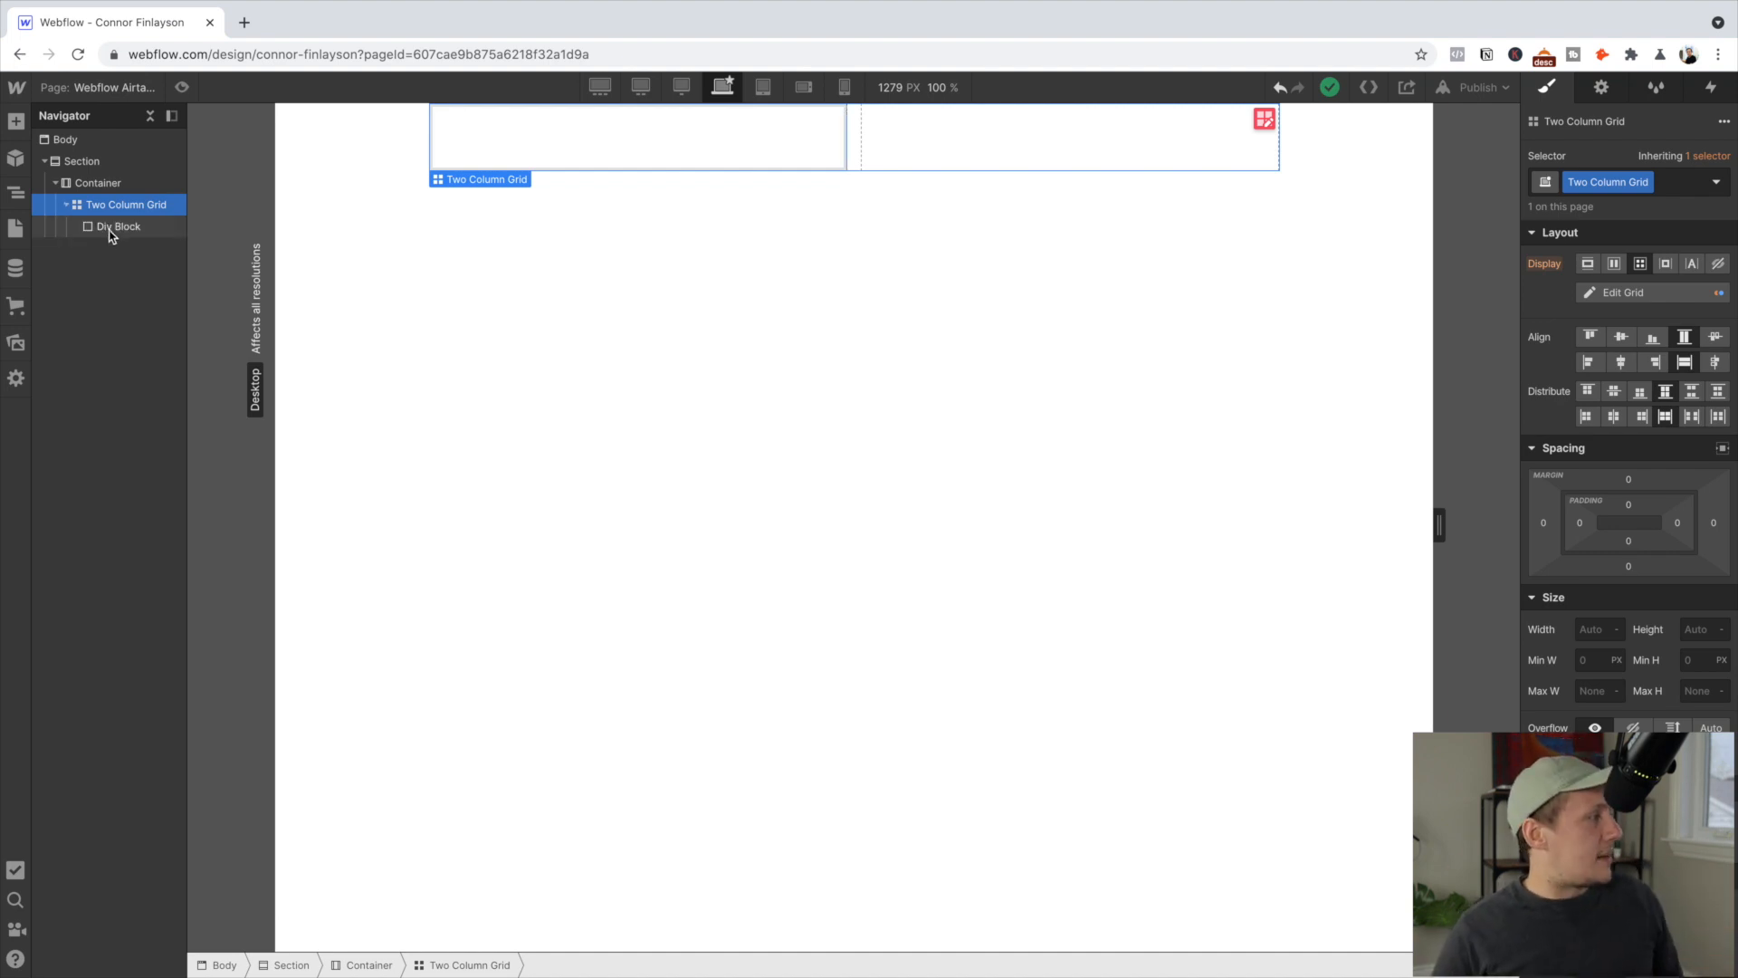
pyautogui.click(110, 231)
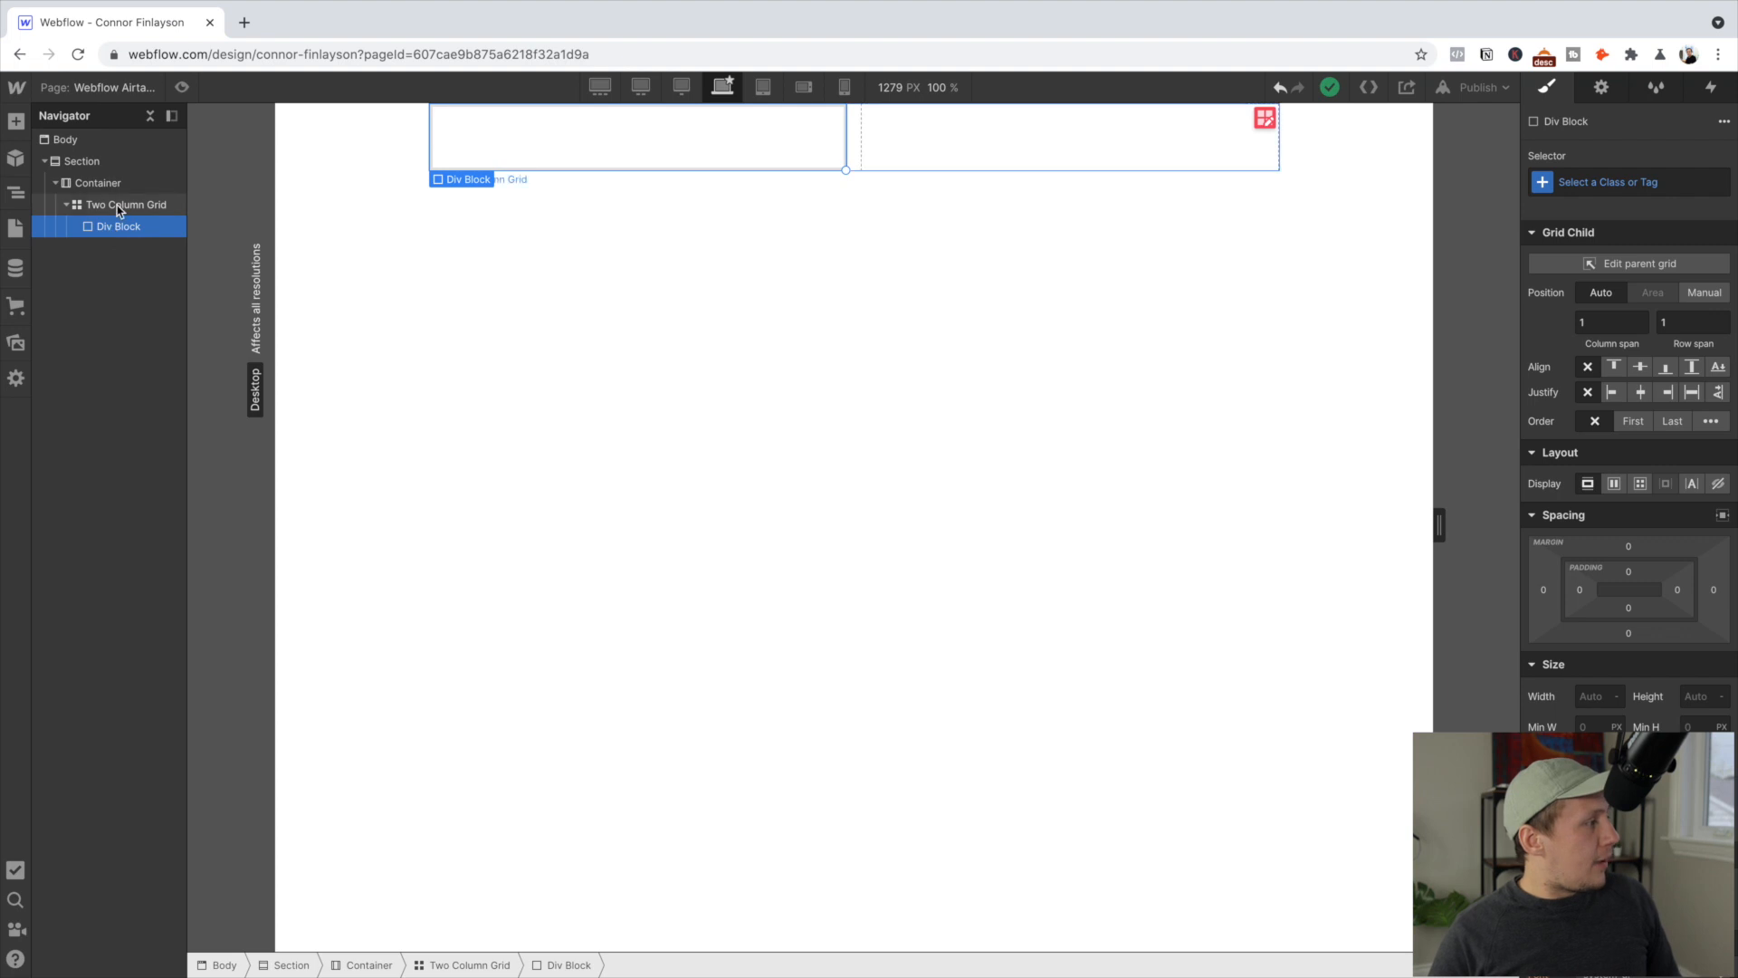
# Add a second Div Block into the Two Column Grid's right cell and select it
pyautogui.click(118, 207)
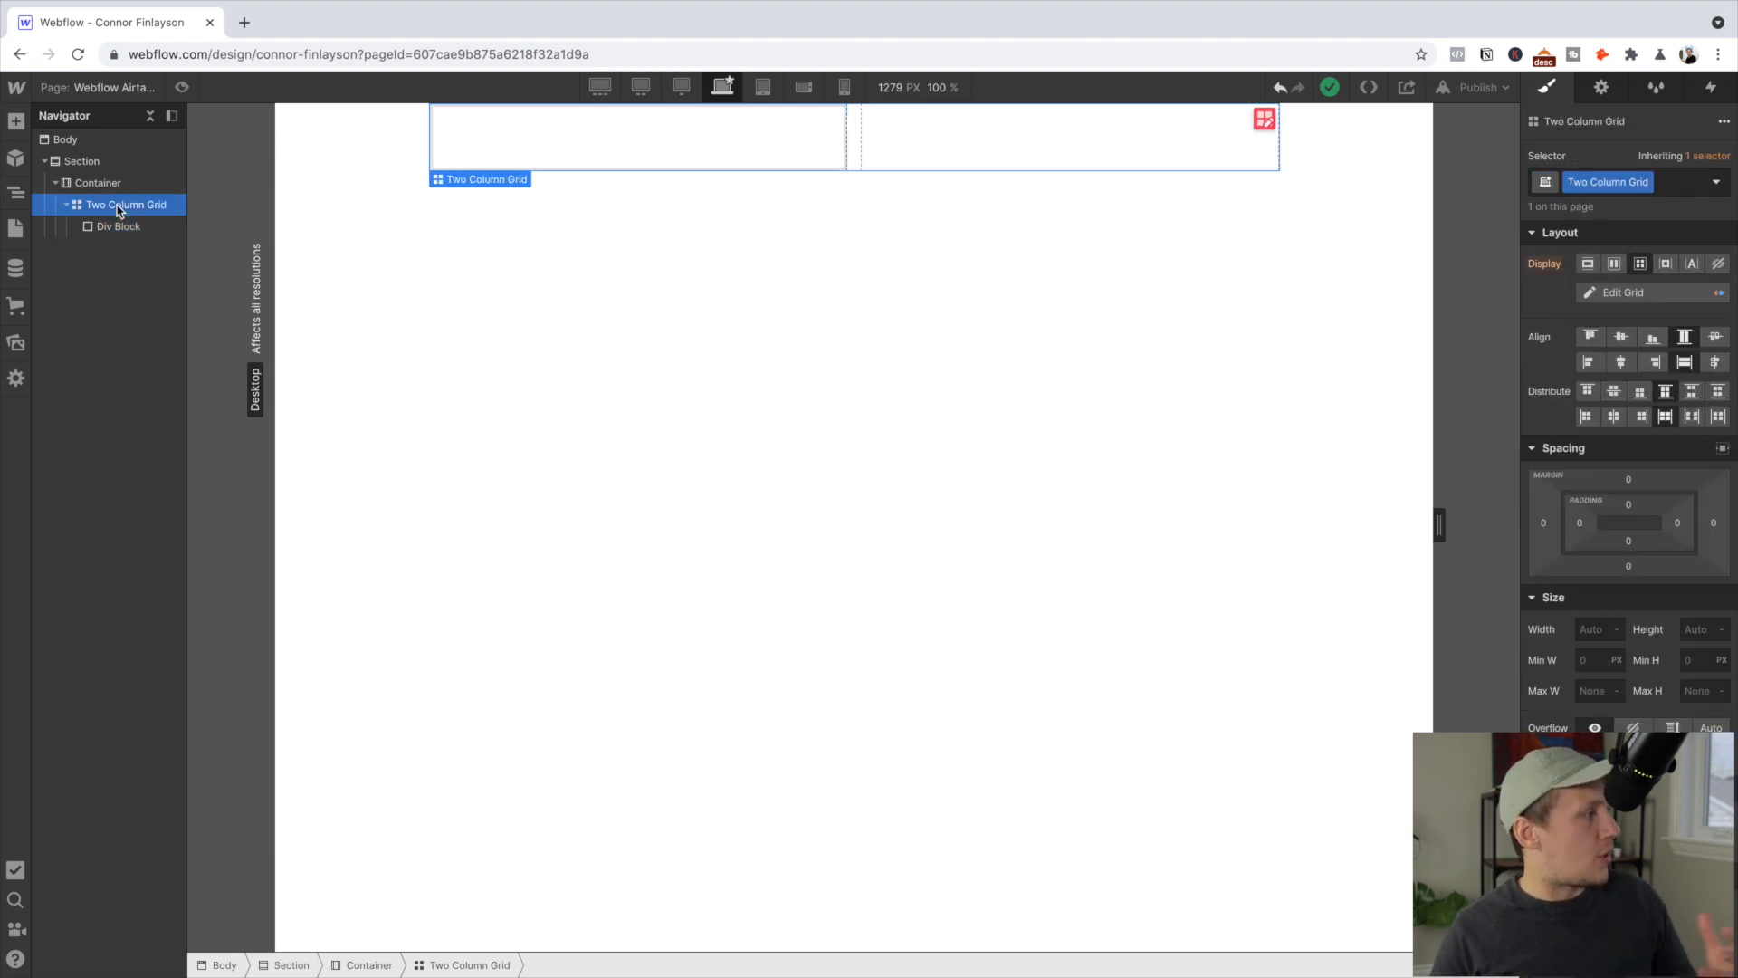
pyautogui.click(112, 231)
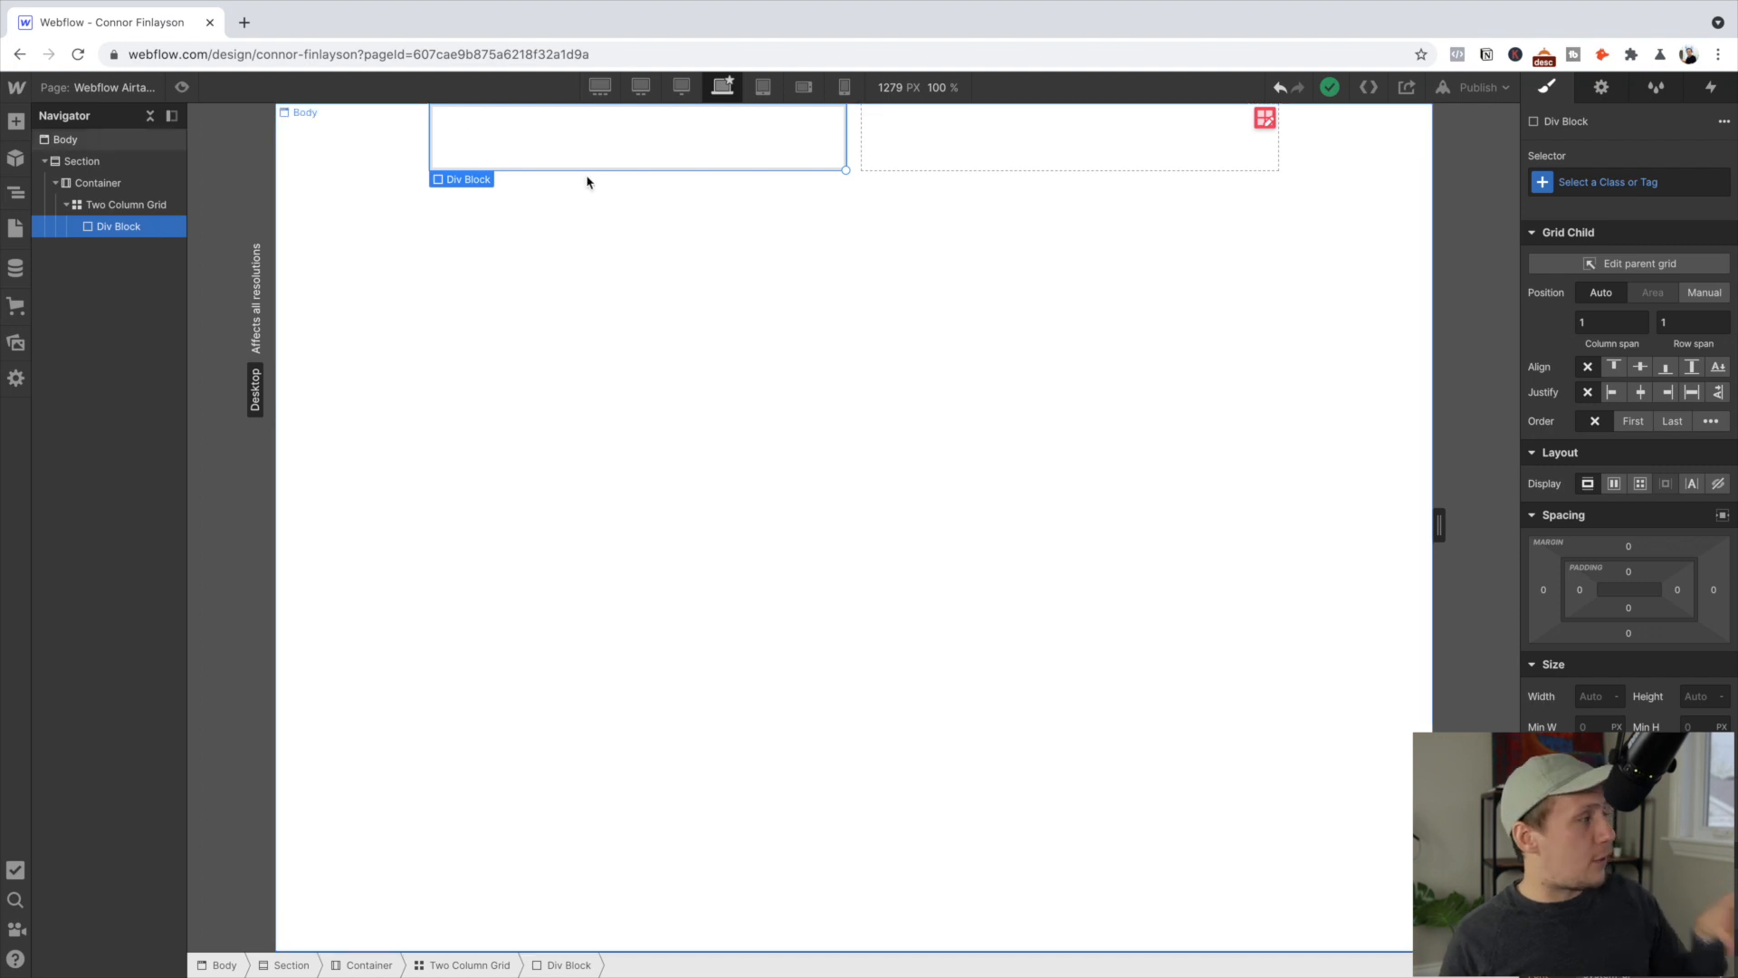
pyautogui.click(118, 205)
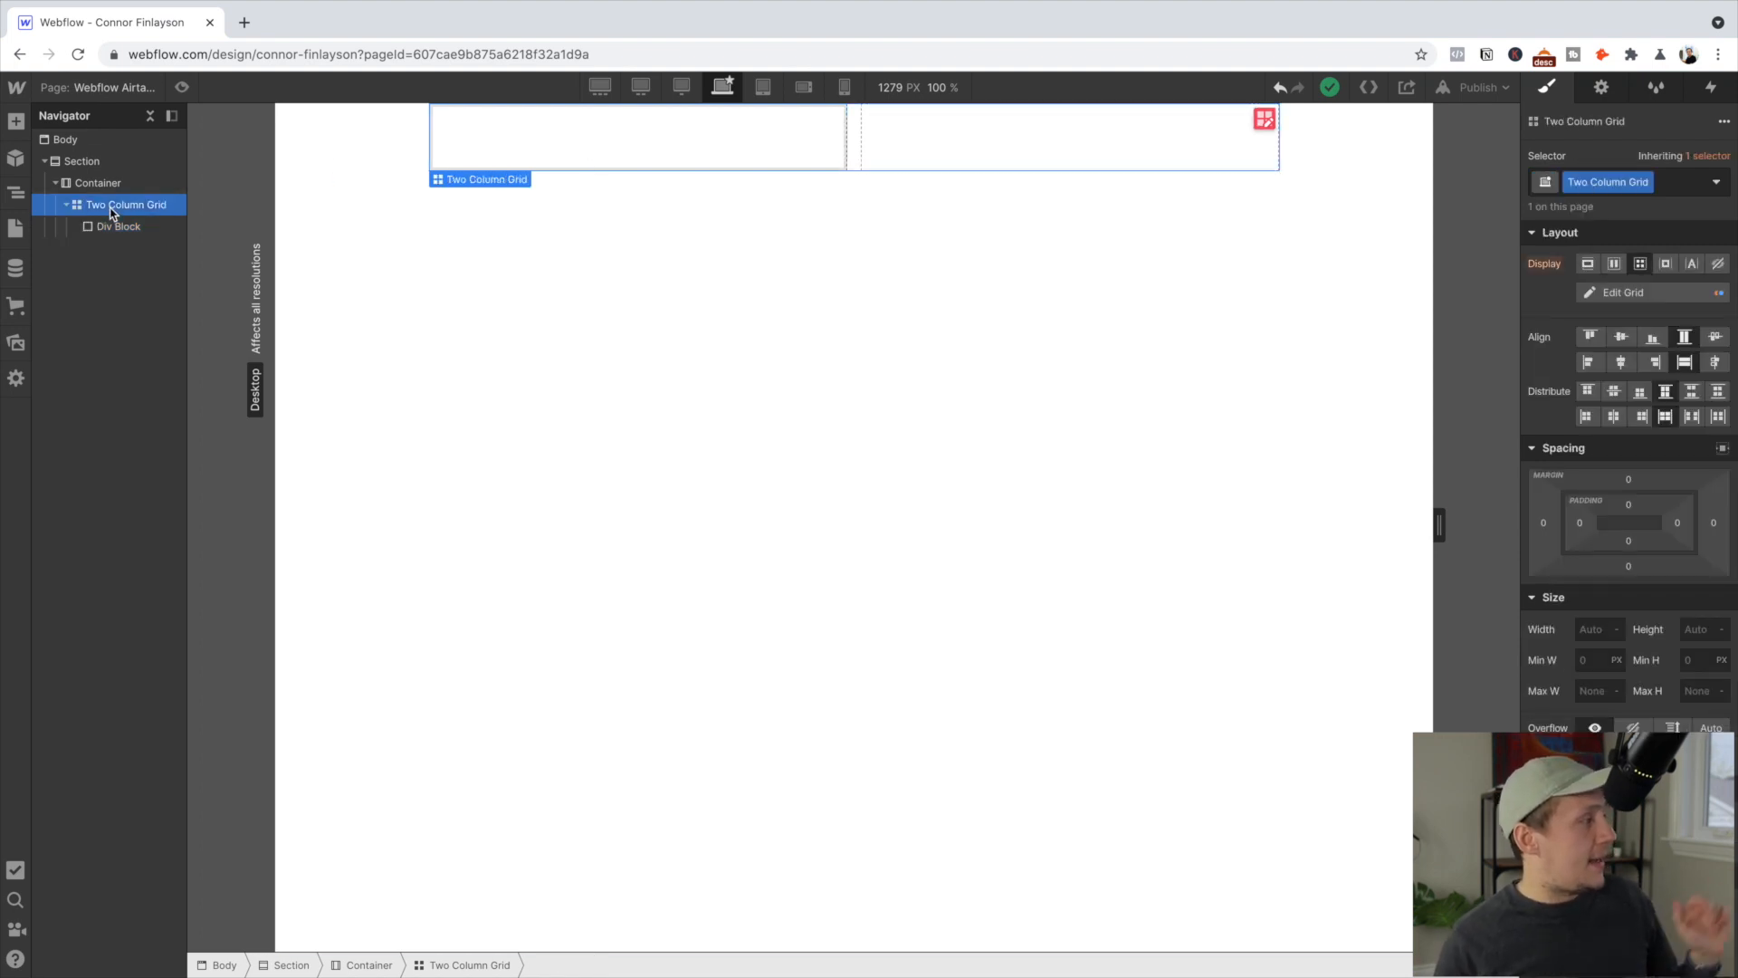
pyautogui.click(15, 120)
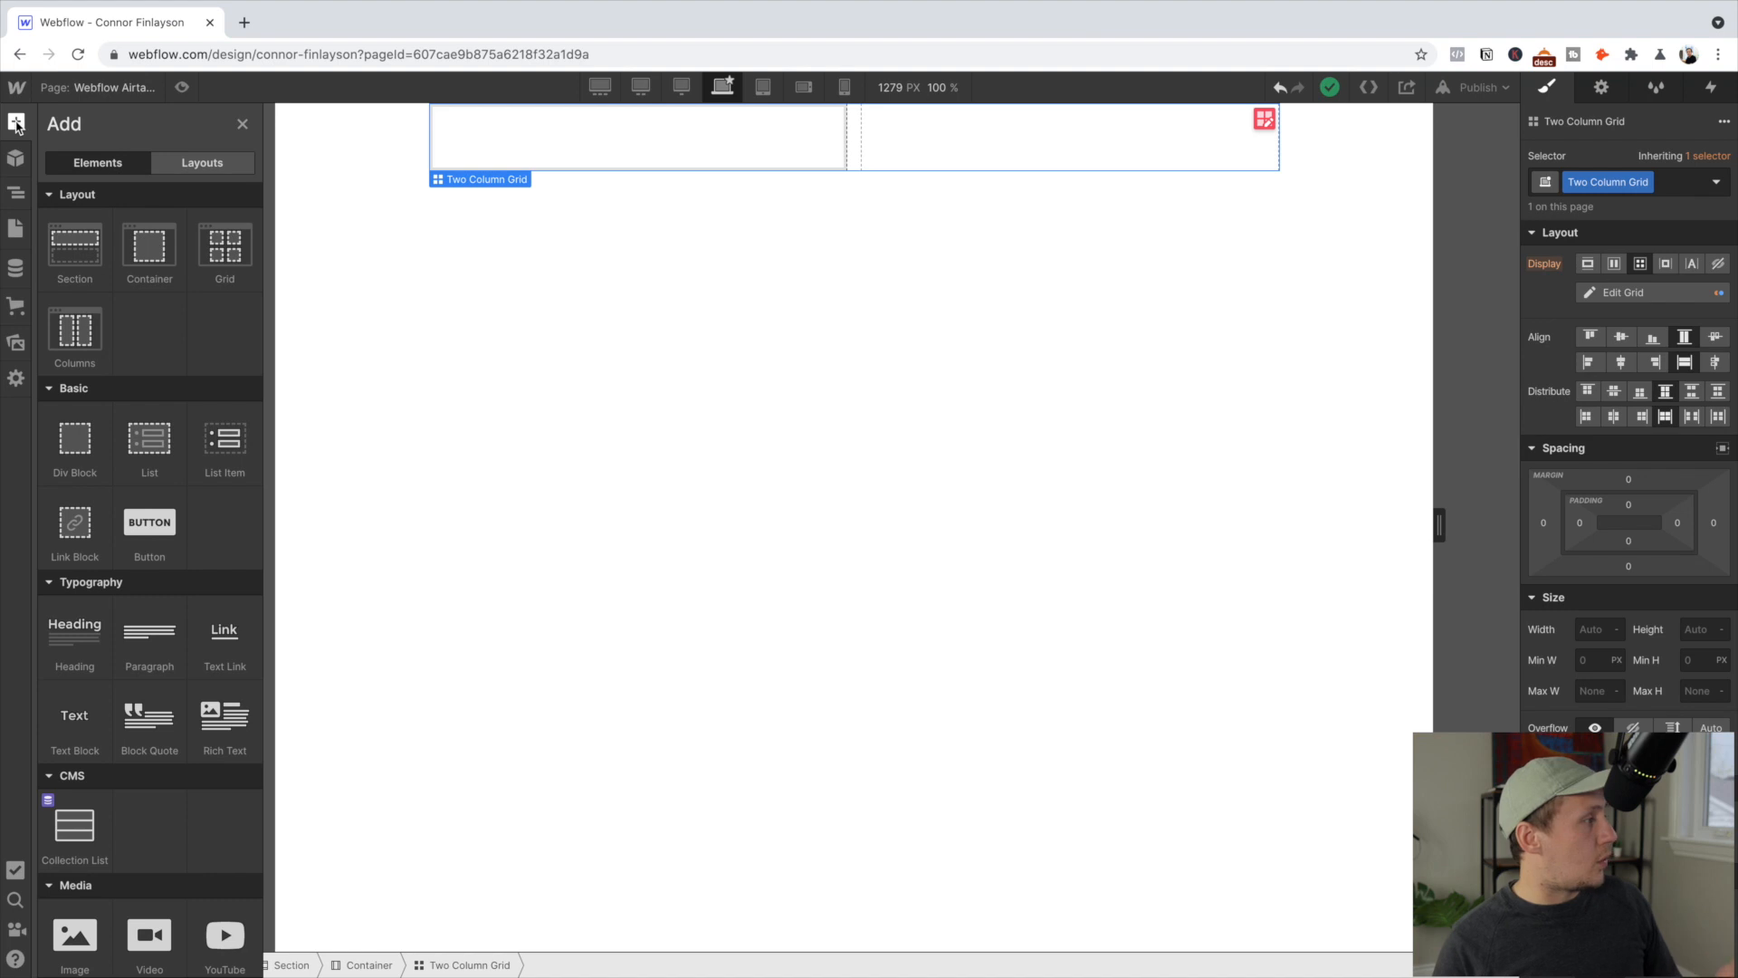
pyautogui.click(75, 431)
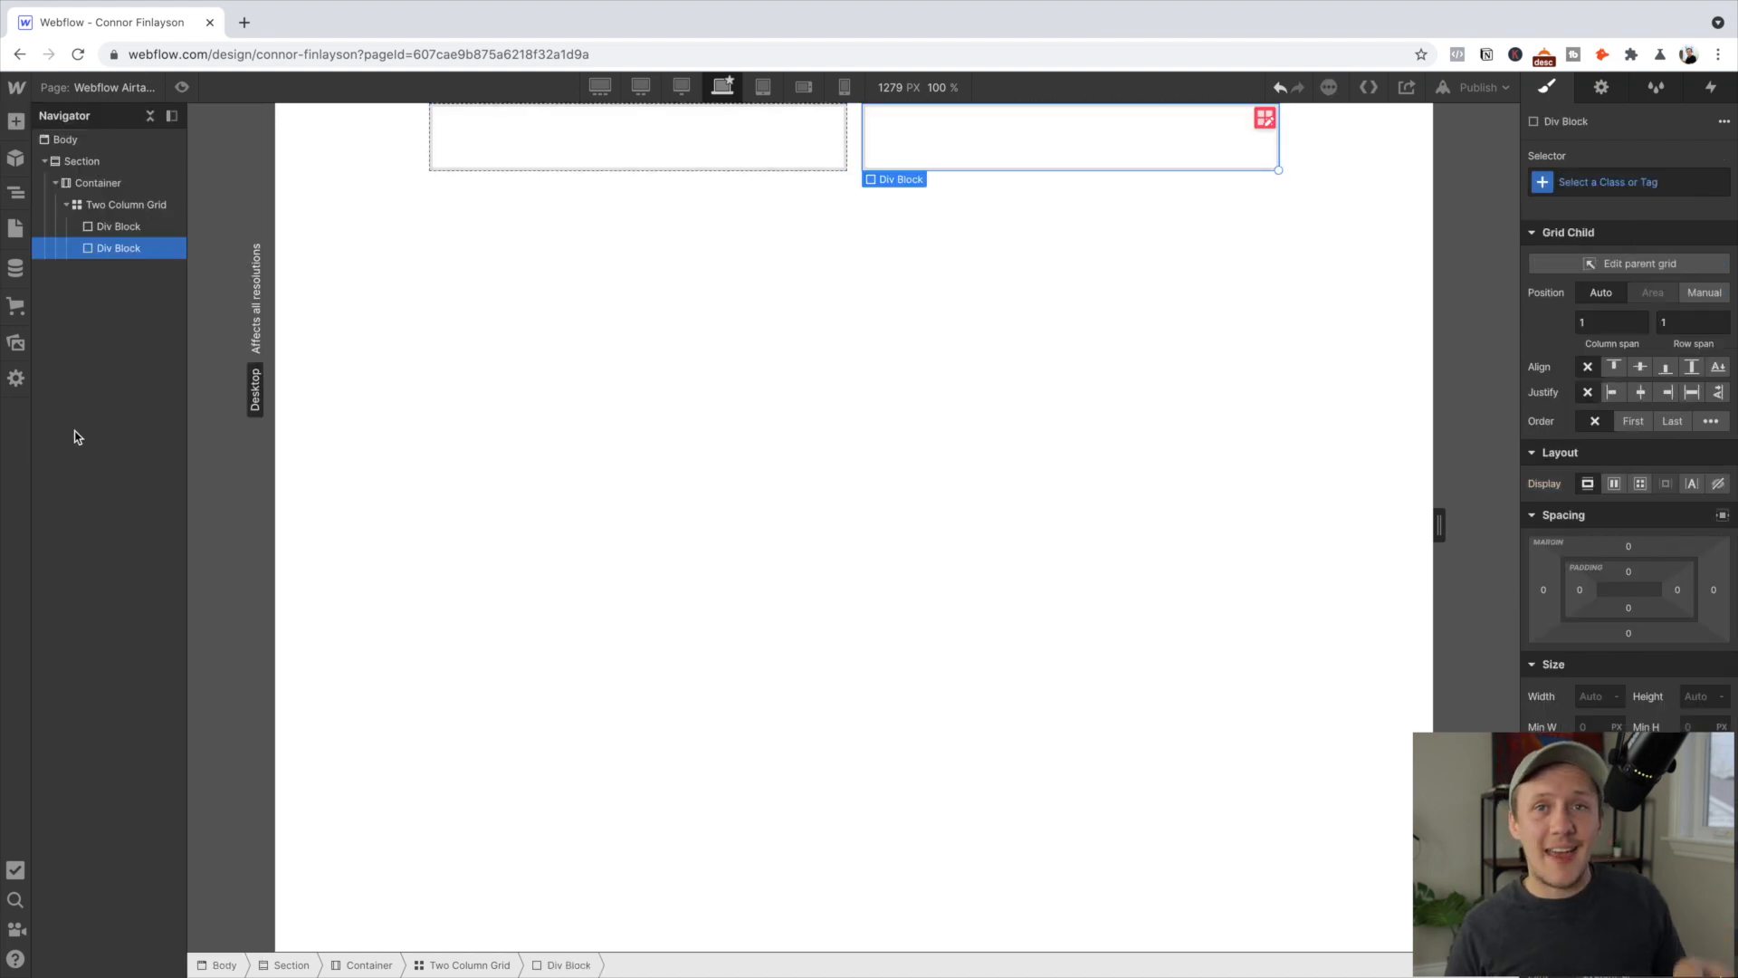
pyautogui.click(131, 232)
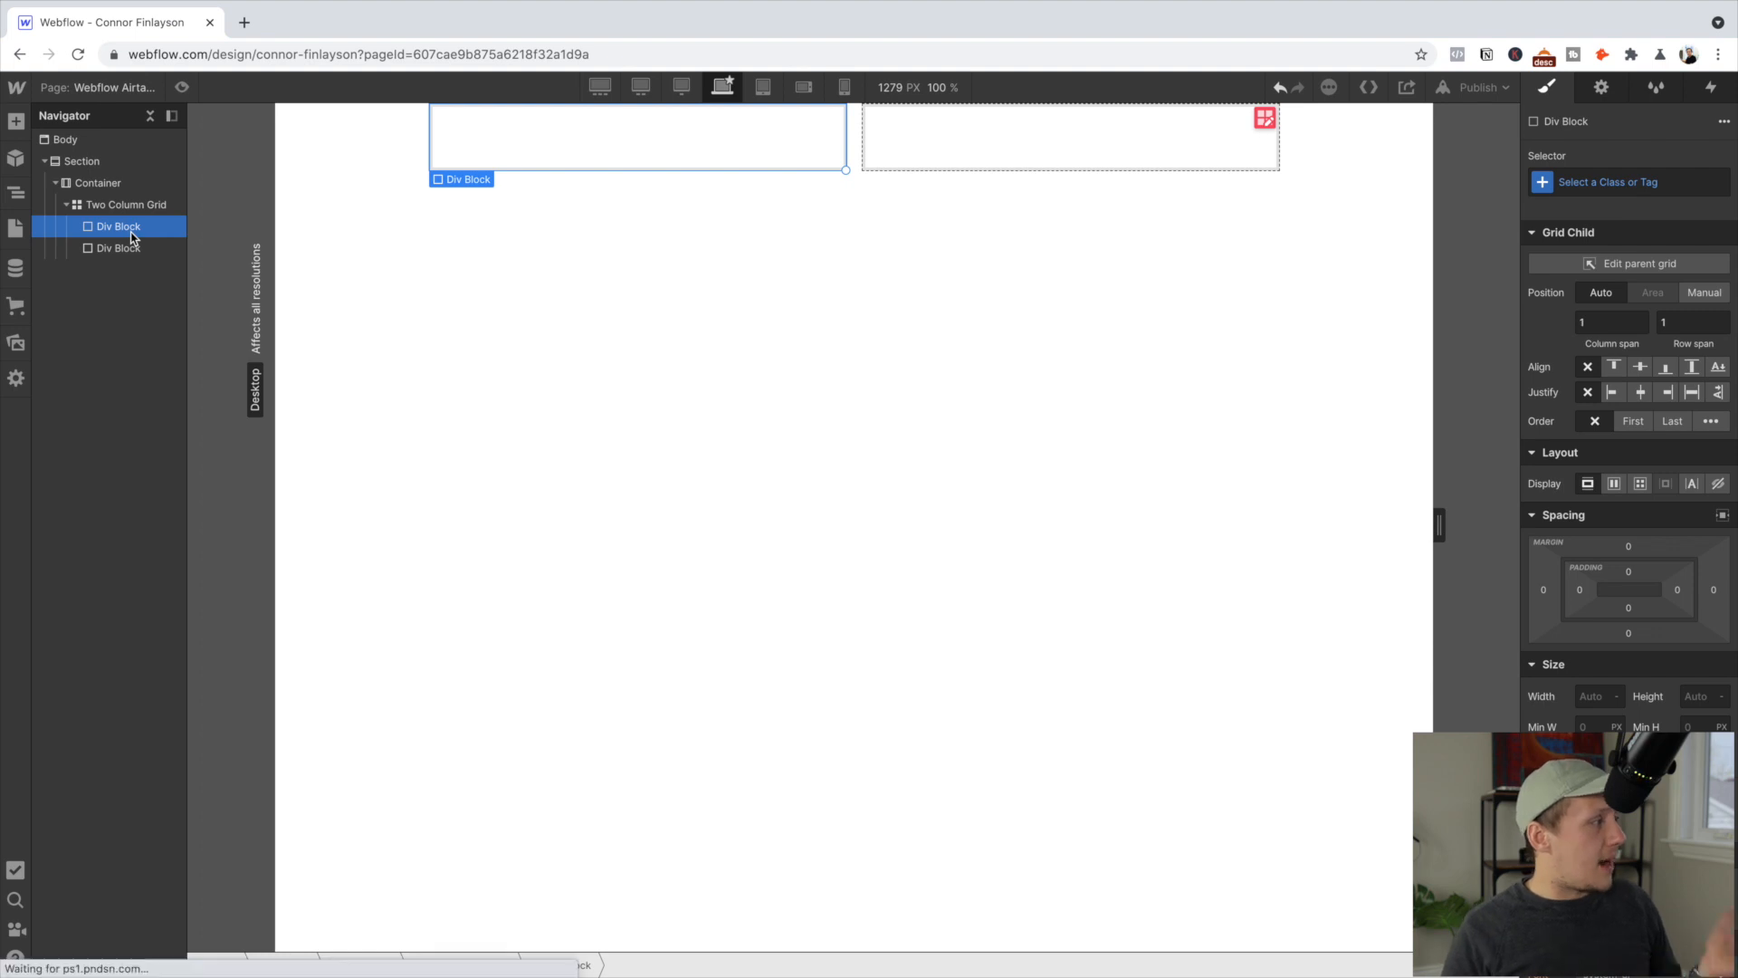
pyautogui.click(125, 246)
pyautogui.click(132, 228)
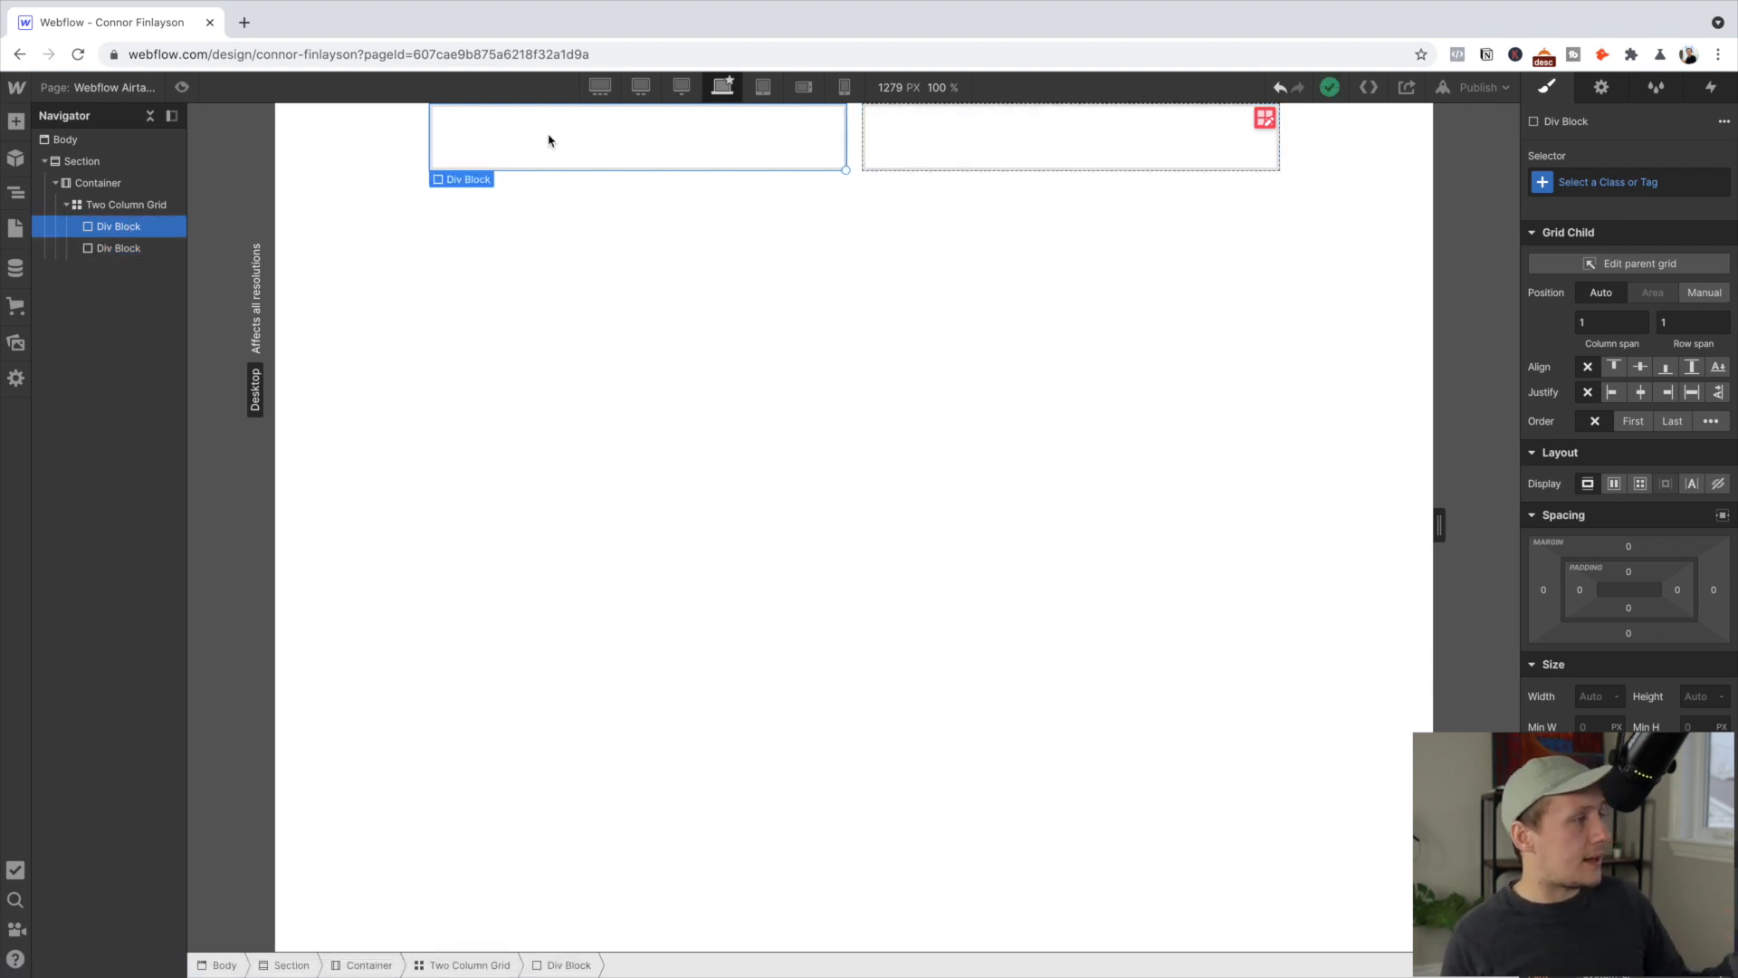
pyautogui.click(1141, 141)
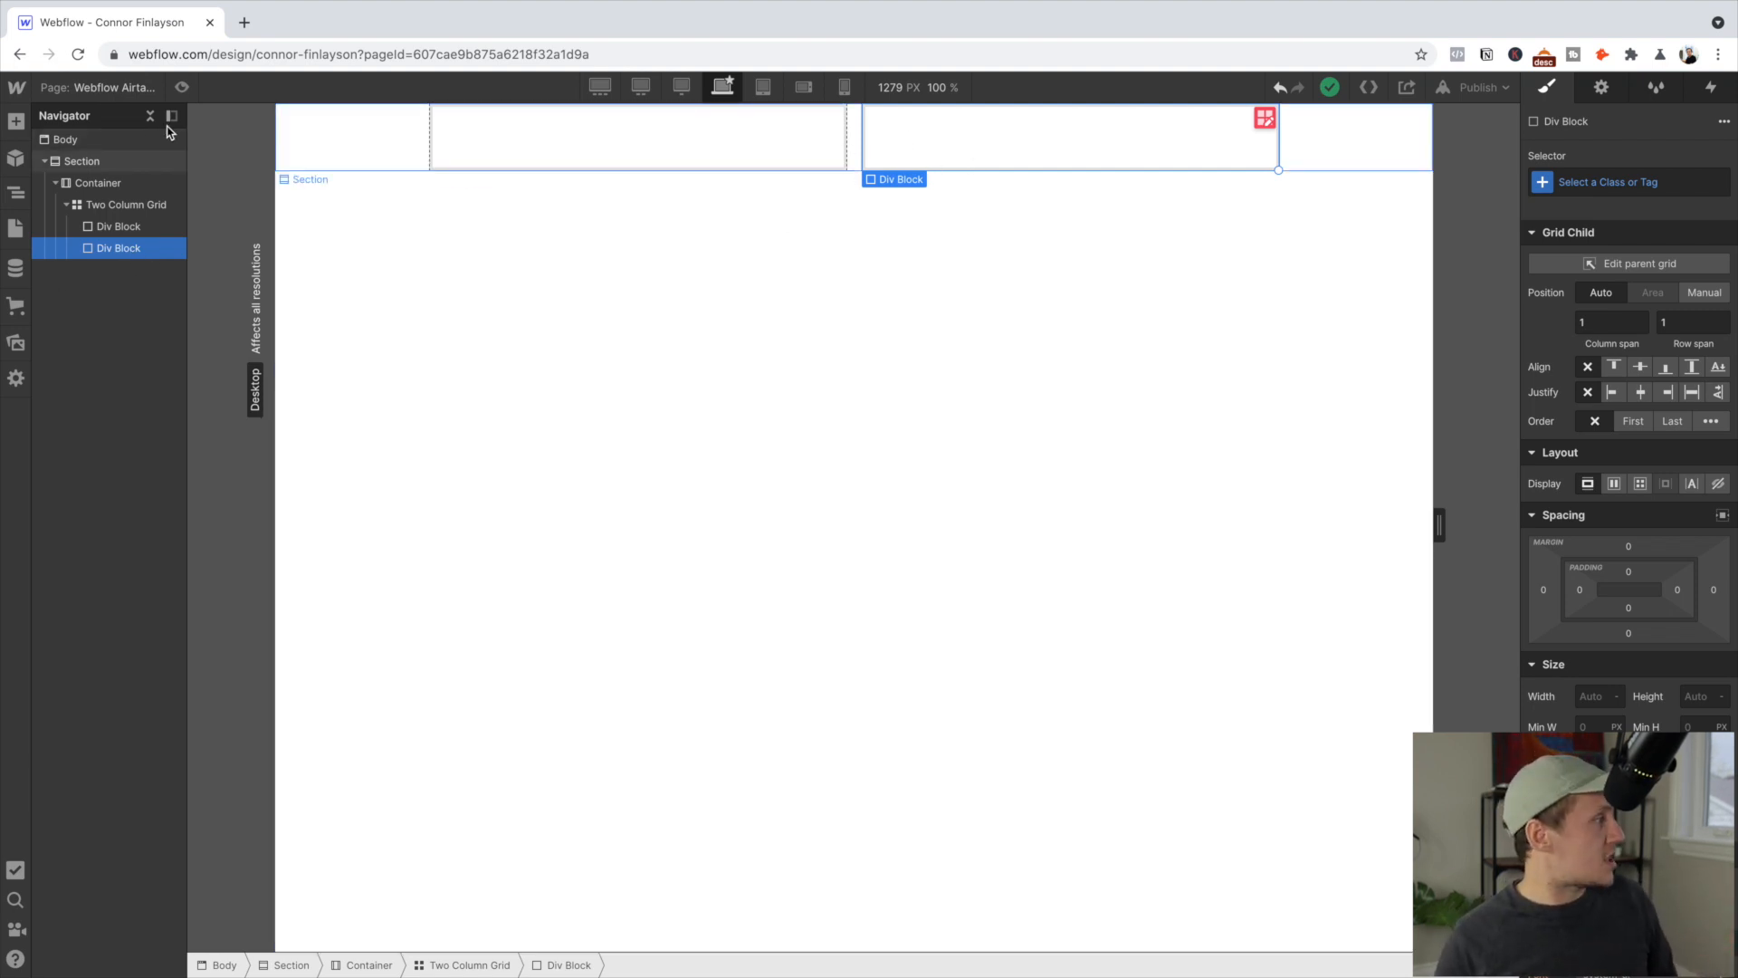
pyautogui.click(16, 122)
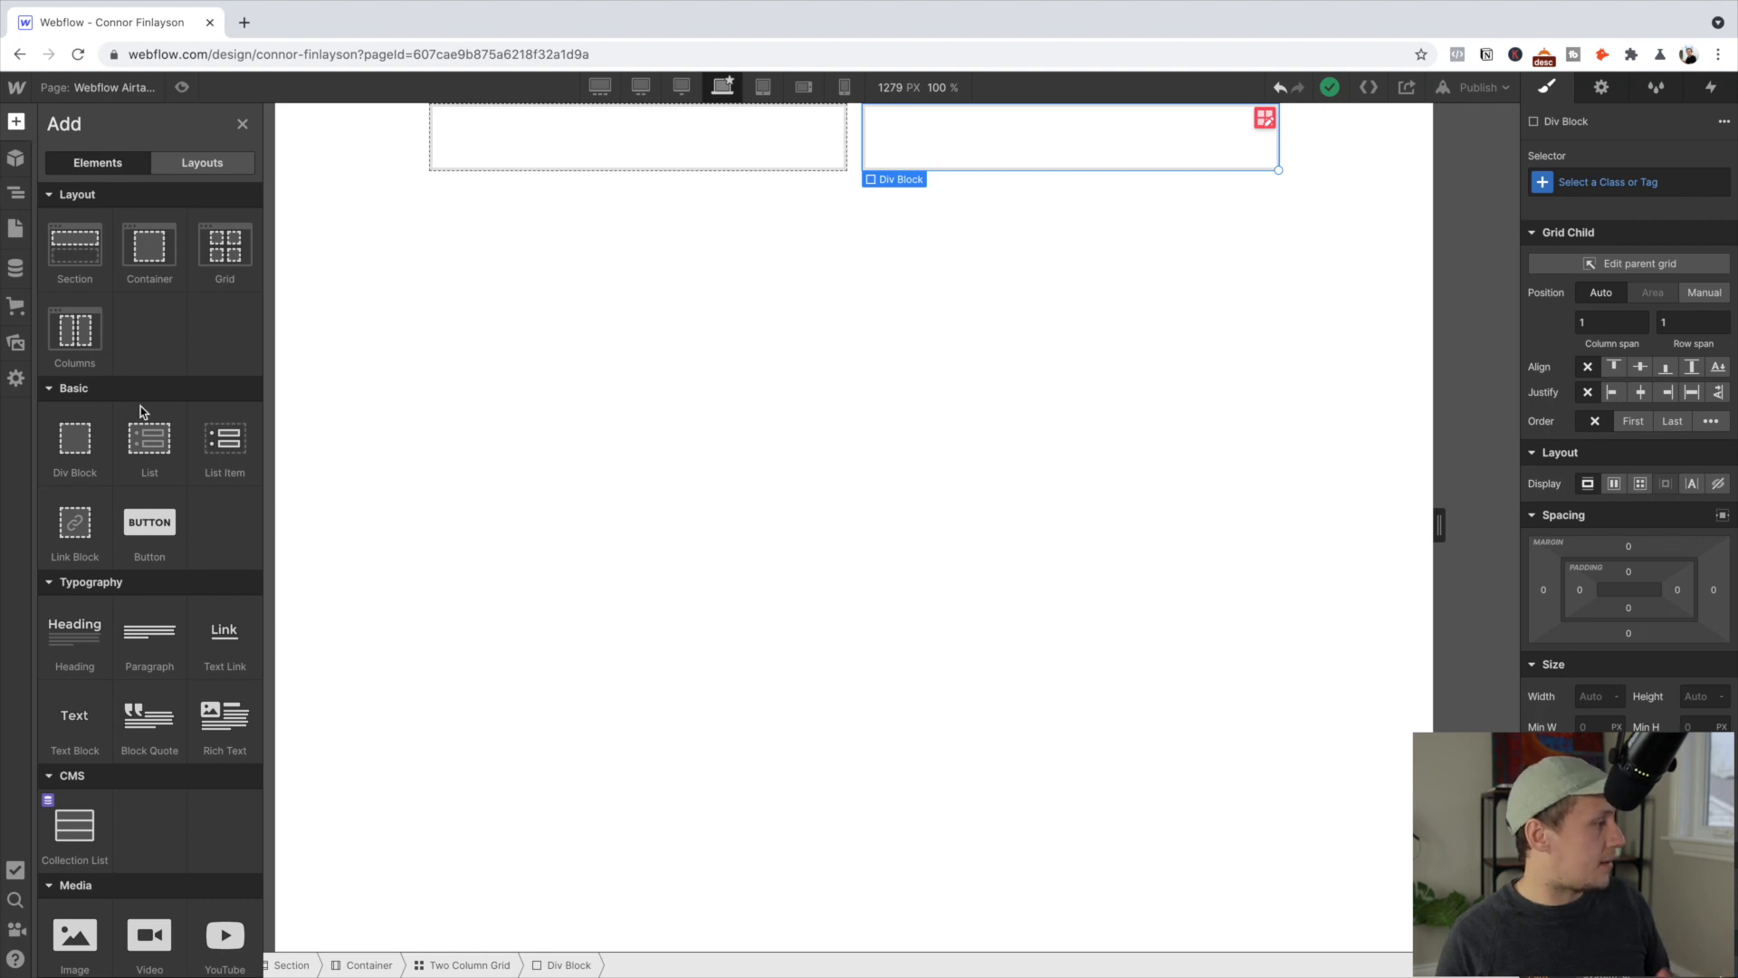
# Insert a Video element into the right-hand Div Block, leaving its URL empty
pyautogui.scroll(-5, 141, 471)
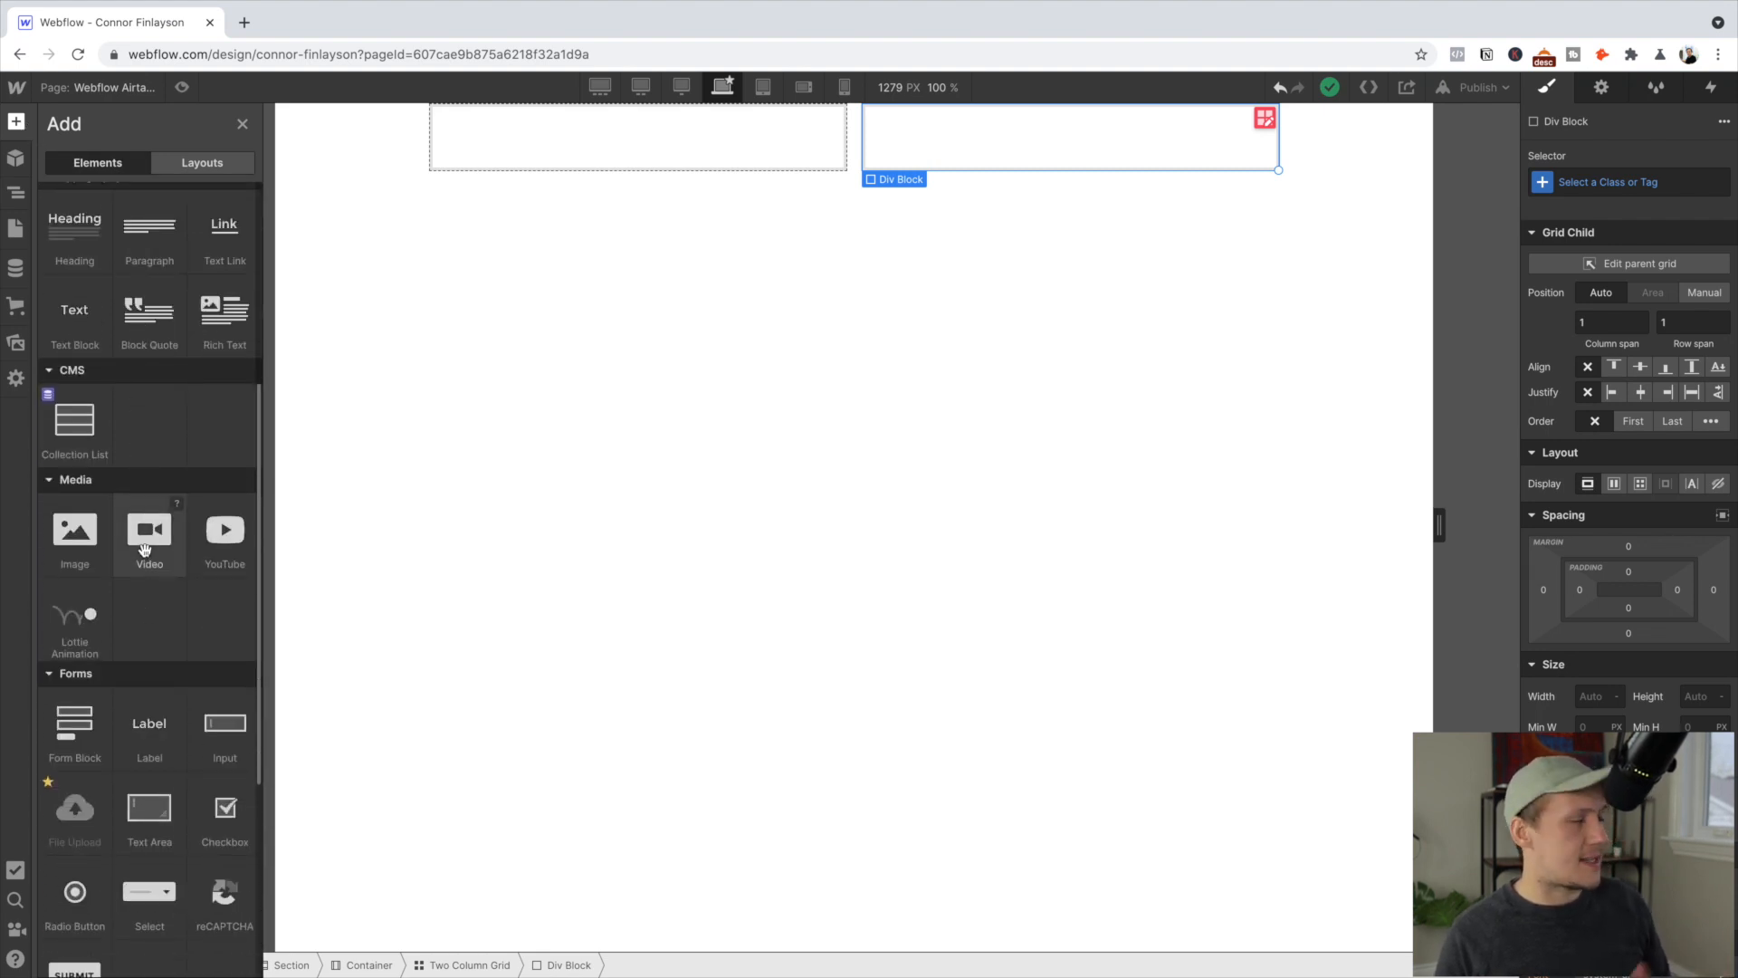
pyautogui.click(145, 549)
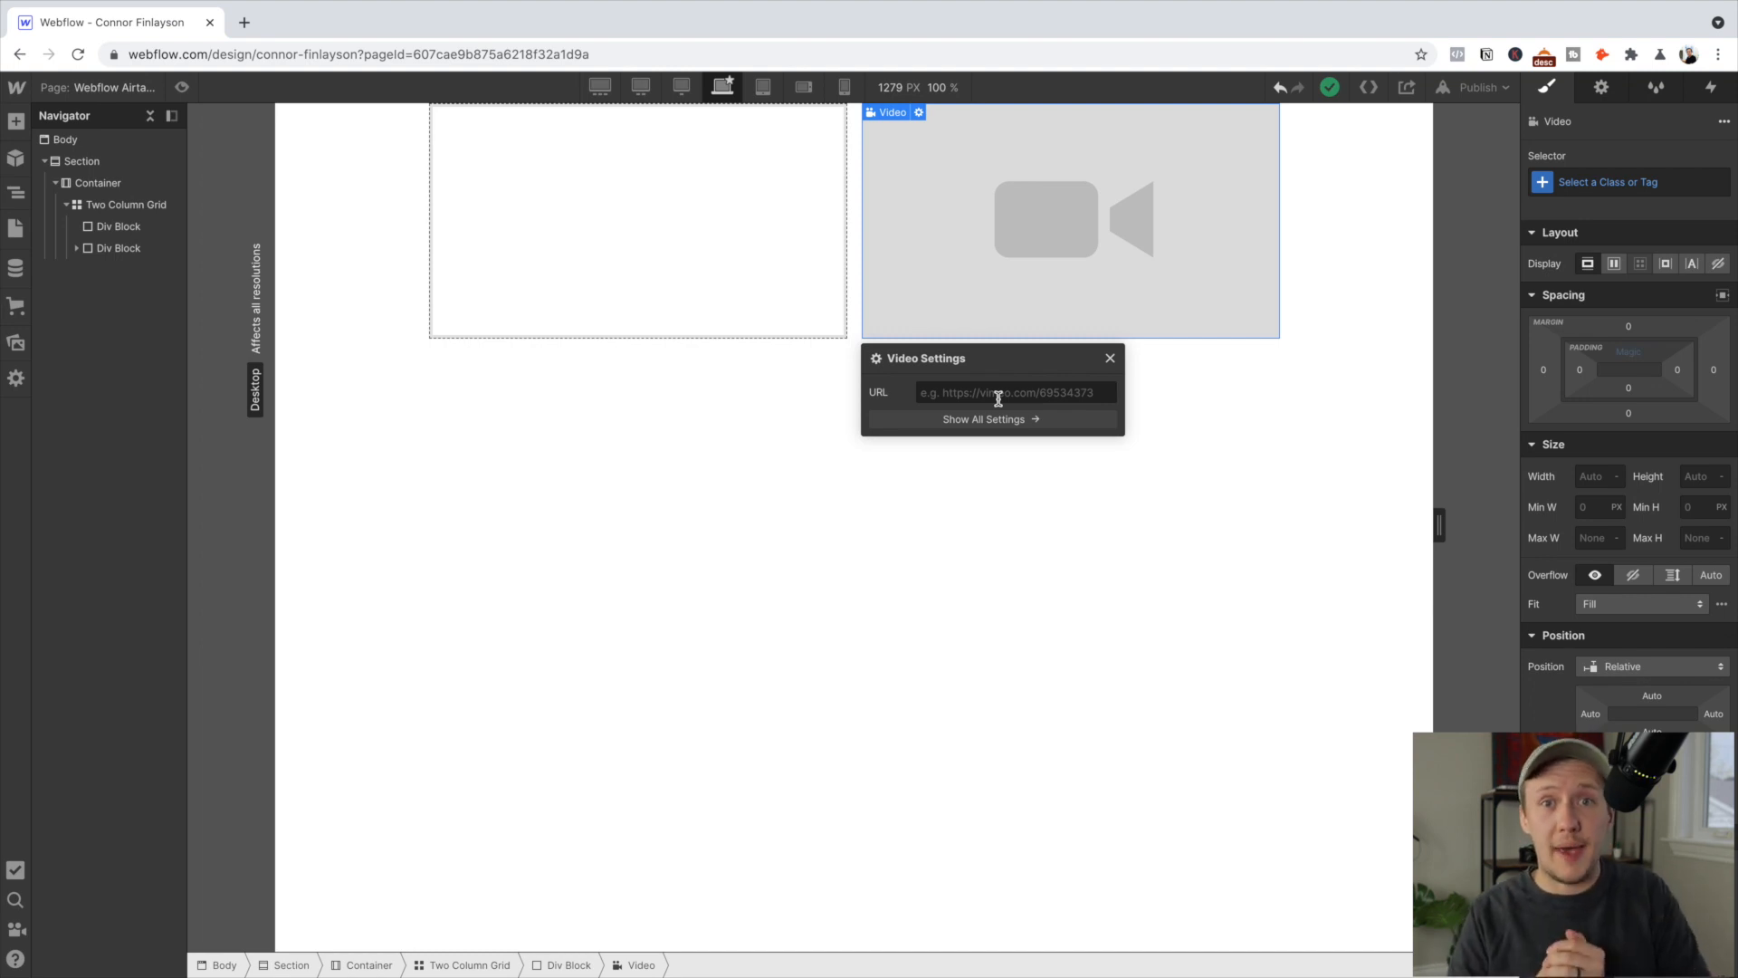
pyautogui.click(612, 220)
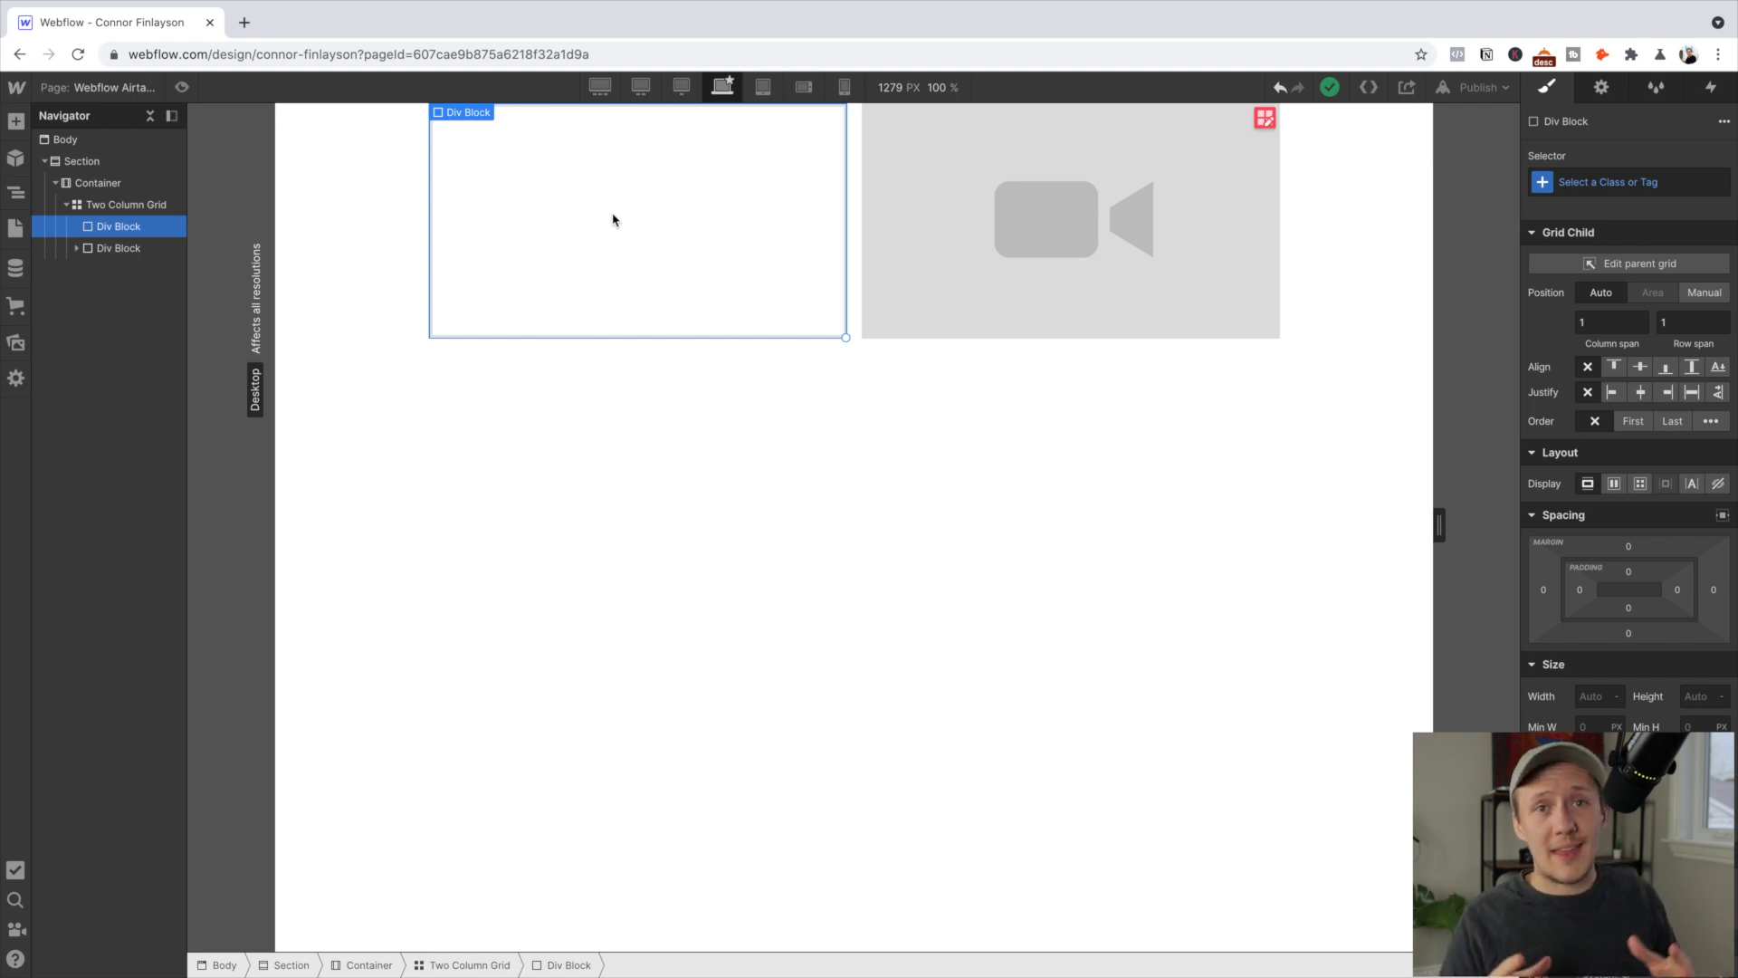
# Add a heading reading 'The Ultimate Guide to Airtable, Webflow and Zapier' to the left block
pyautogui.click(21, 123)
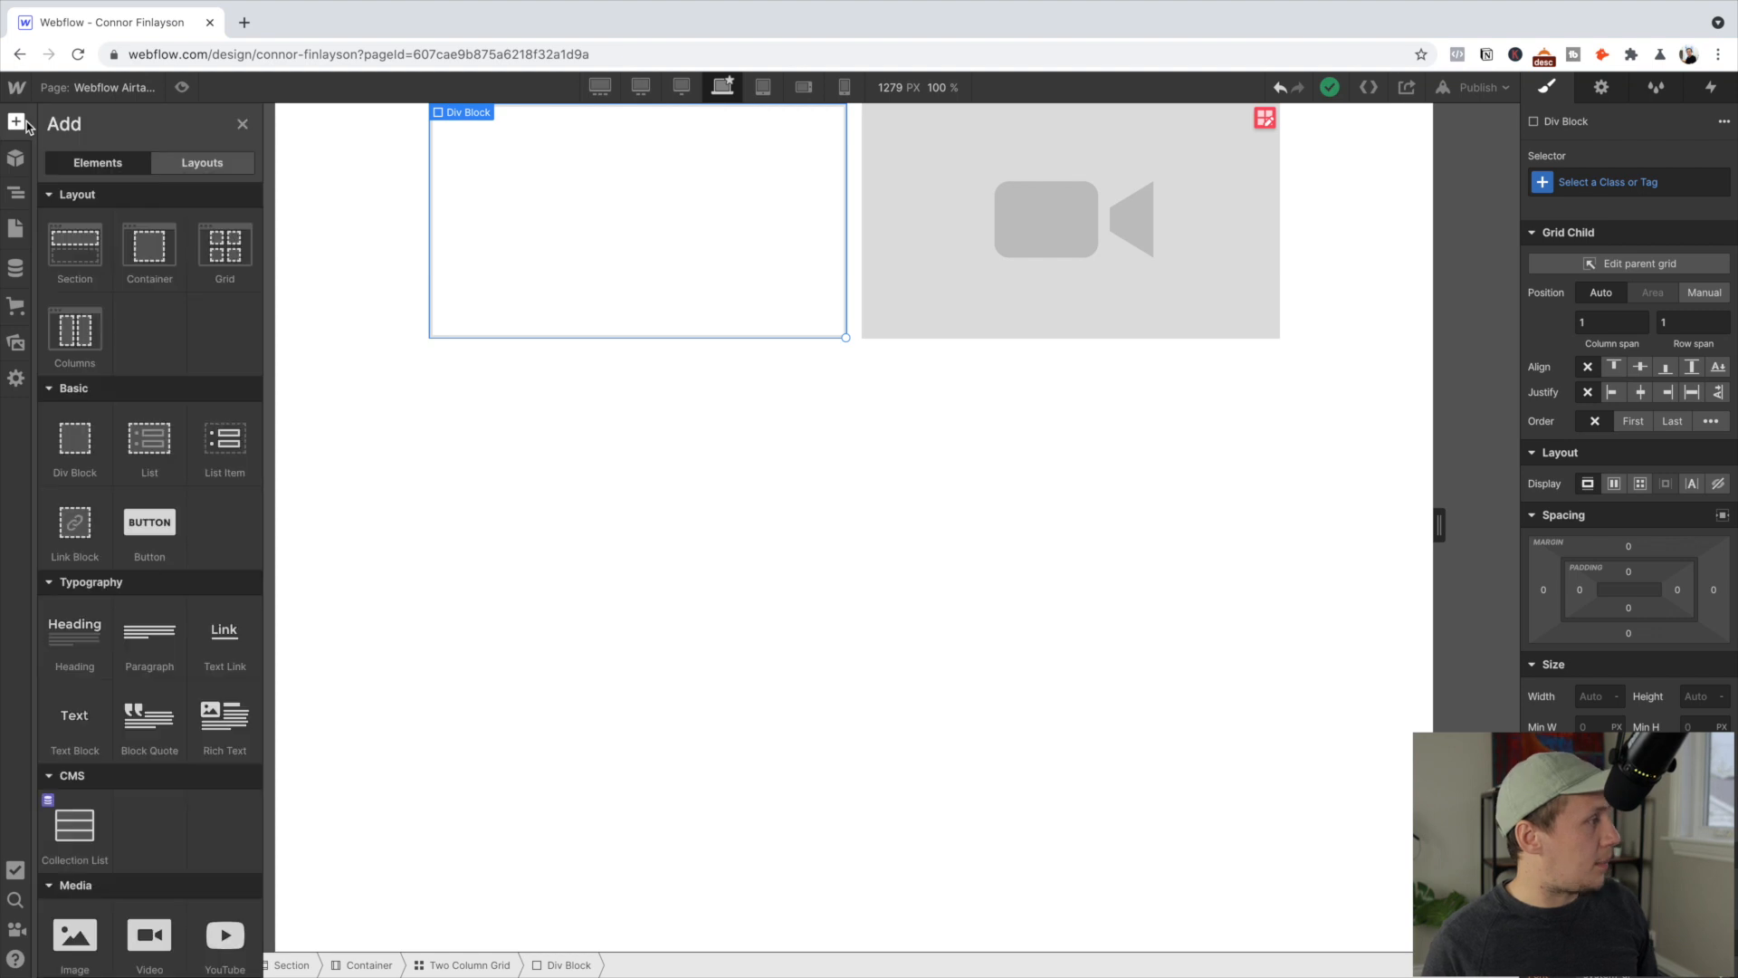
pyautogui.click(73, 645)
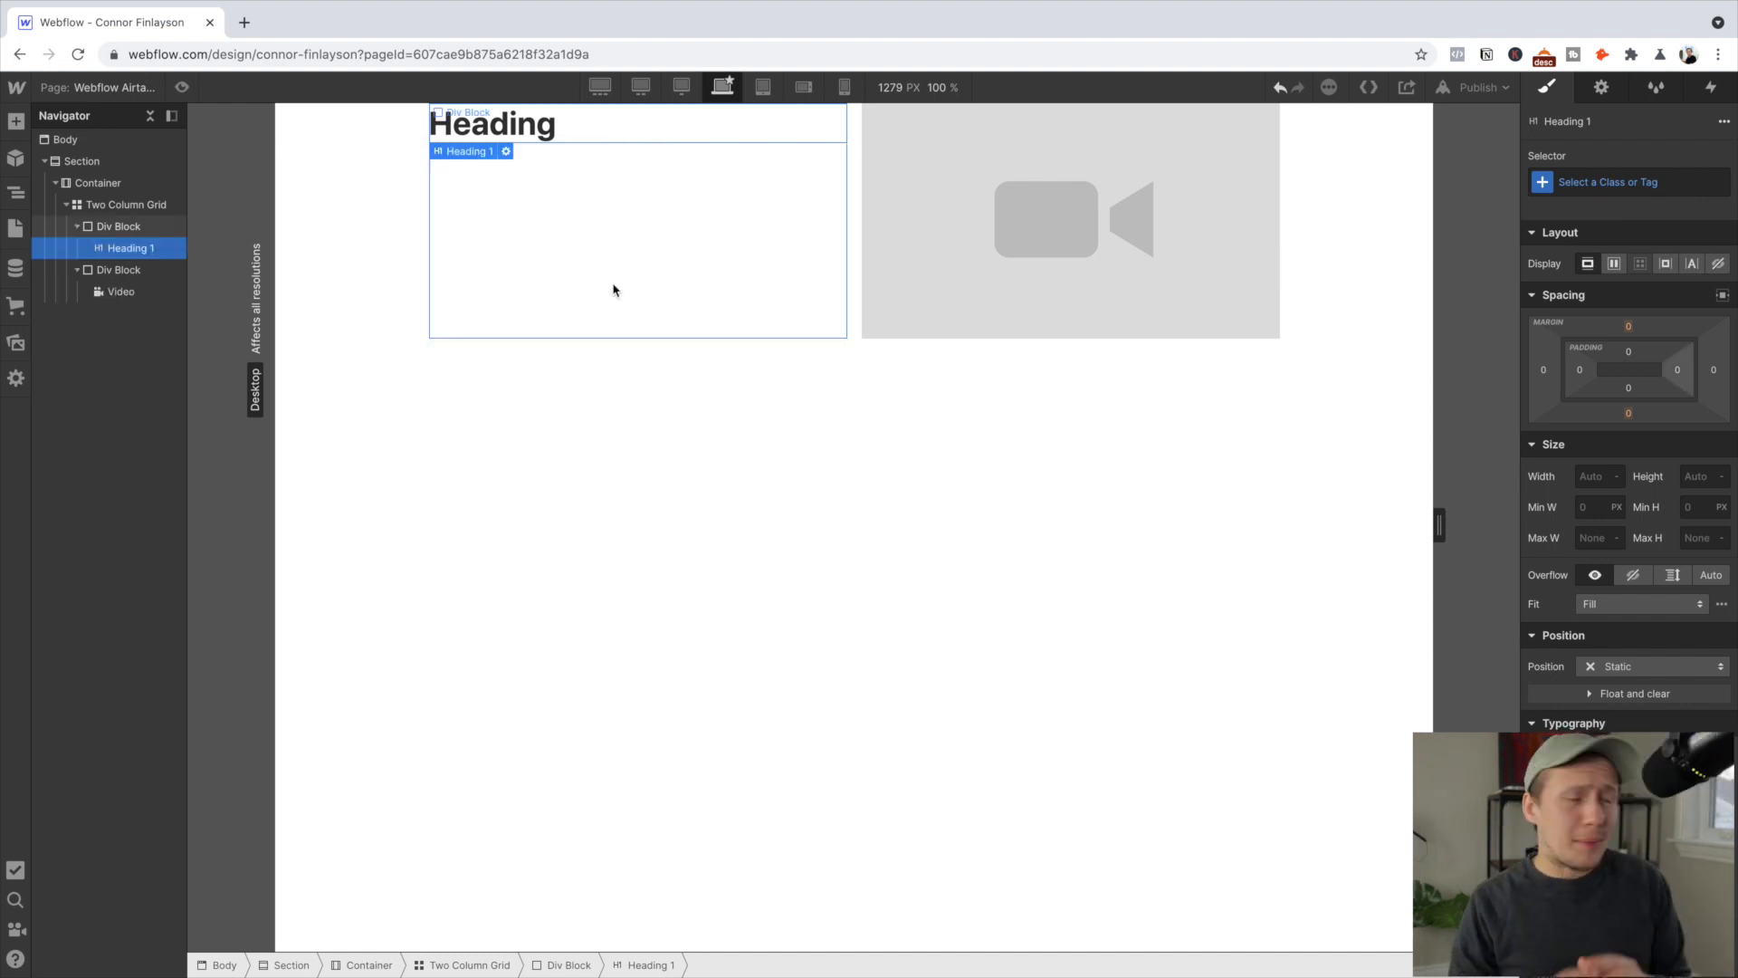
pyautogui.doubleClick(534, 127)
pyautogui.write('The Ultimate Guide to')
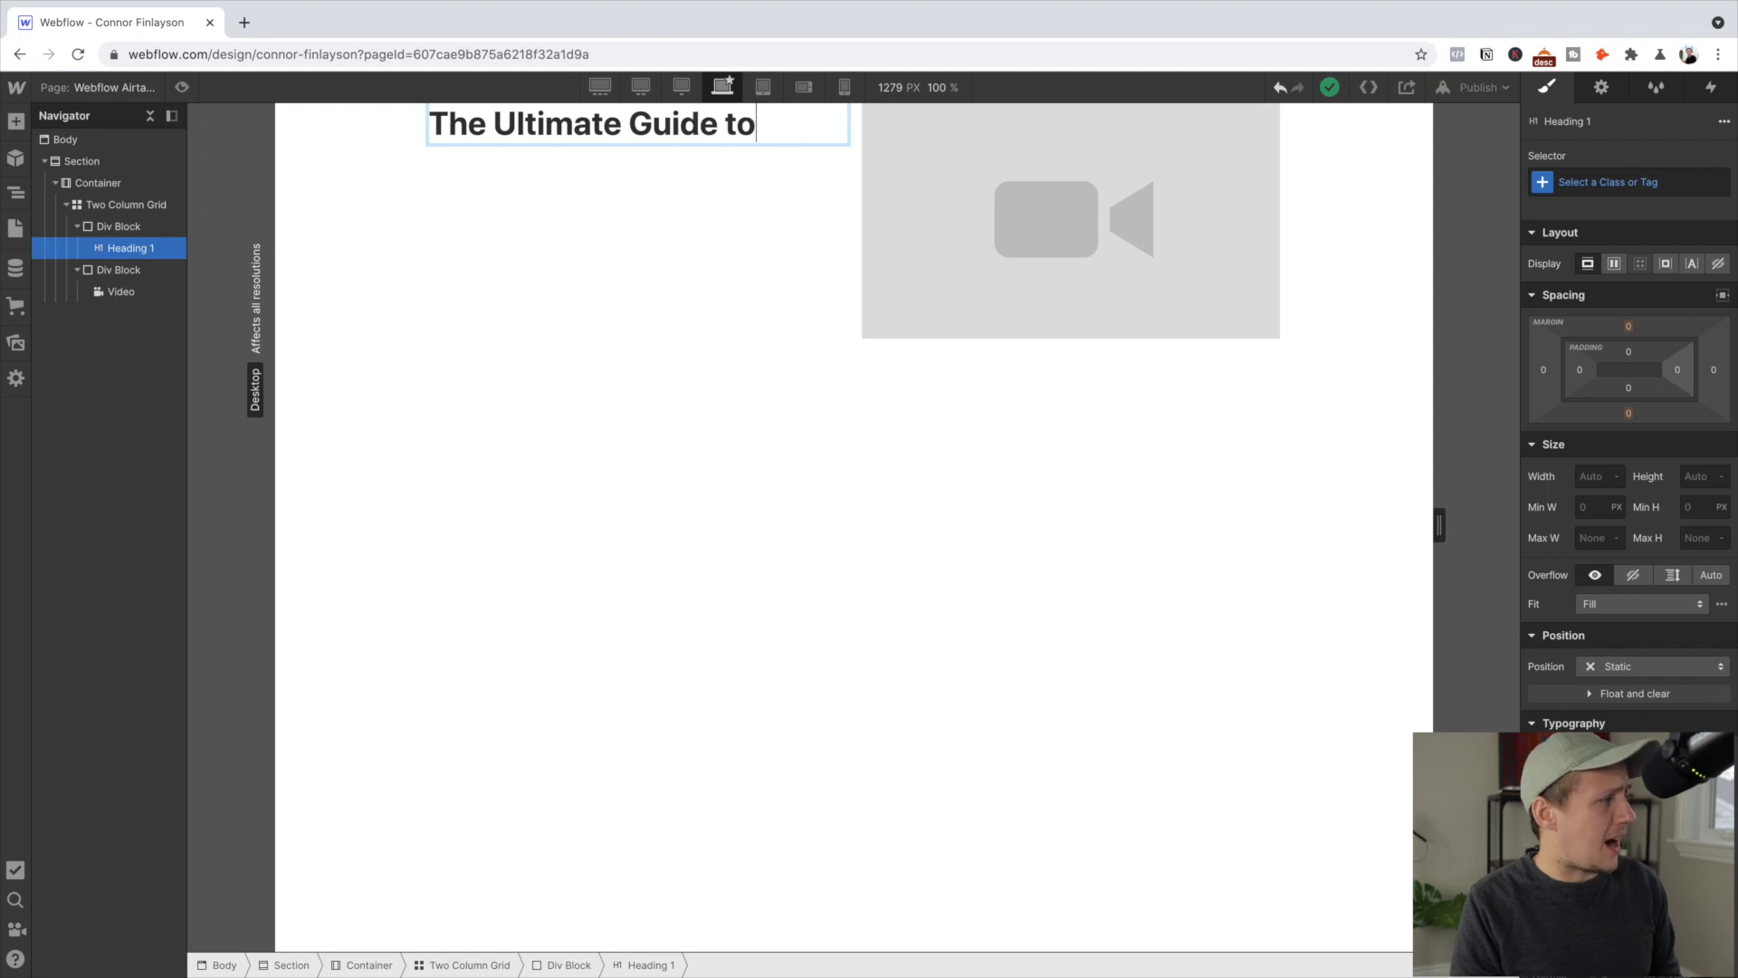
pyautogui.write(' Airtable, Webflow a')
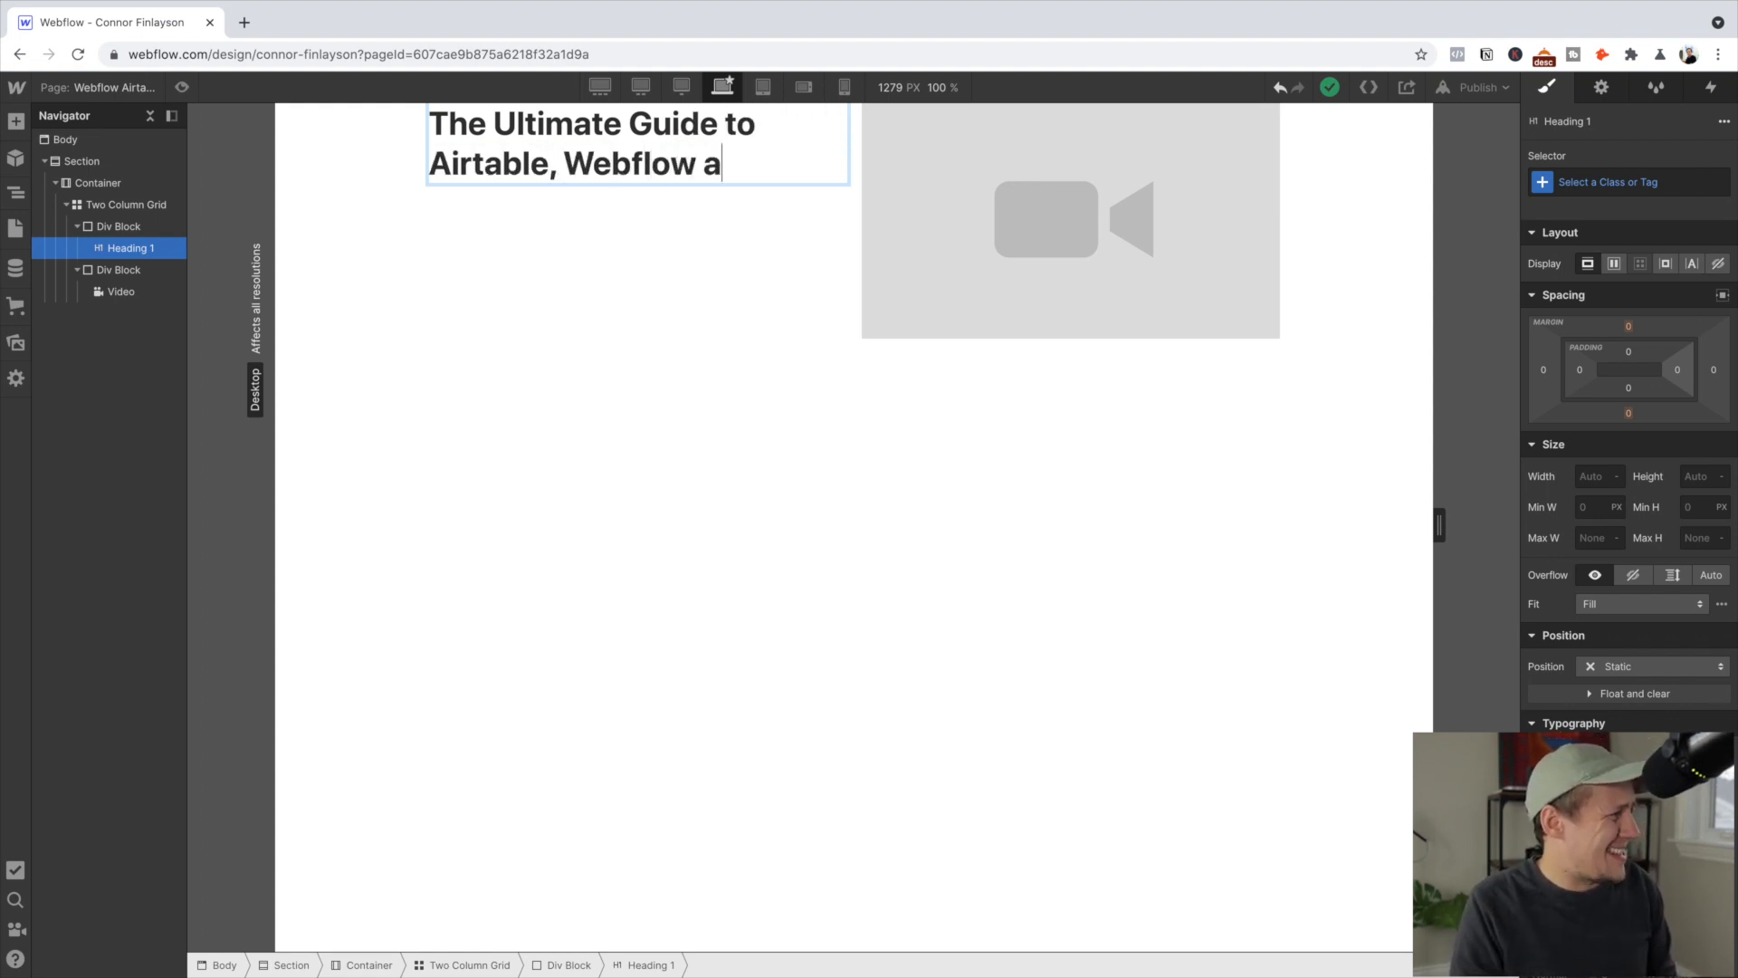
pyautogui.write('nd Zapier')
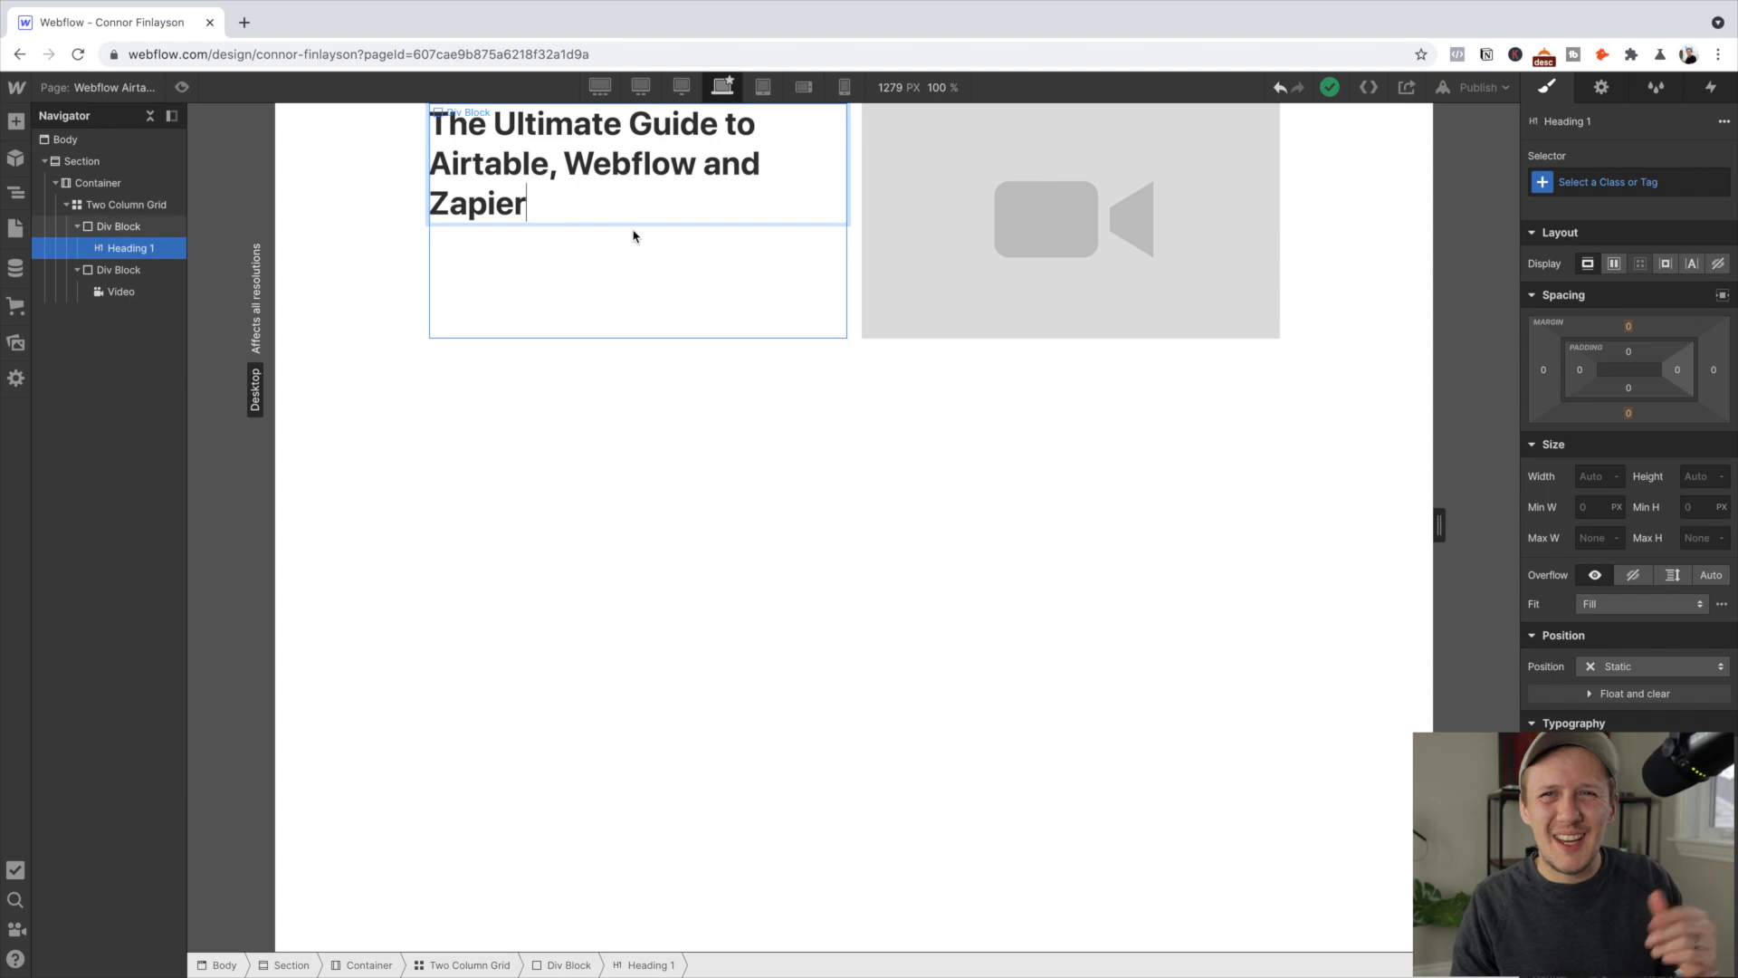
pyautogui.press('Escape')
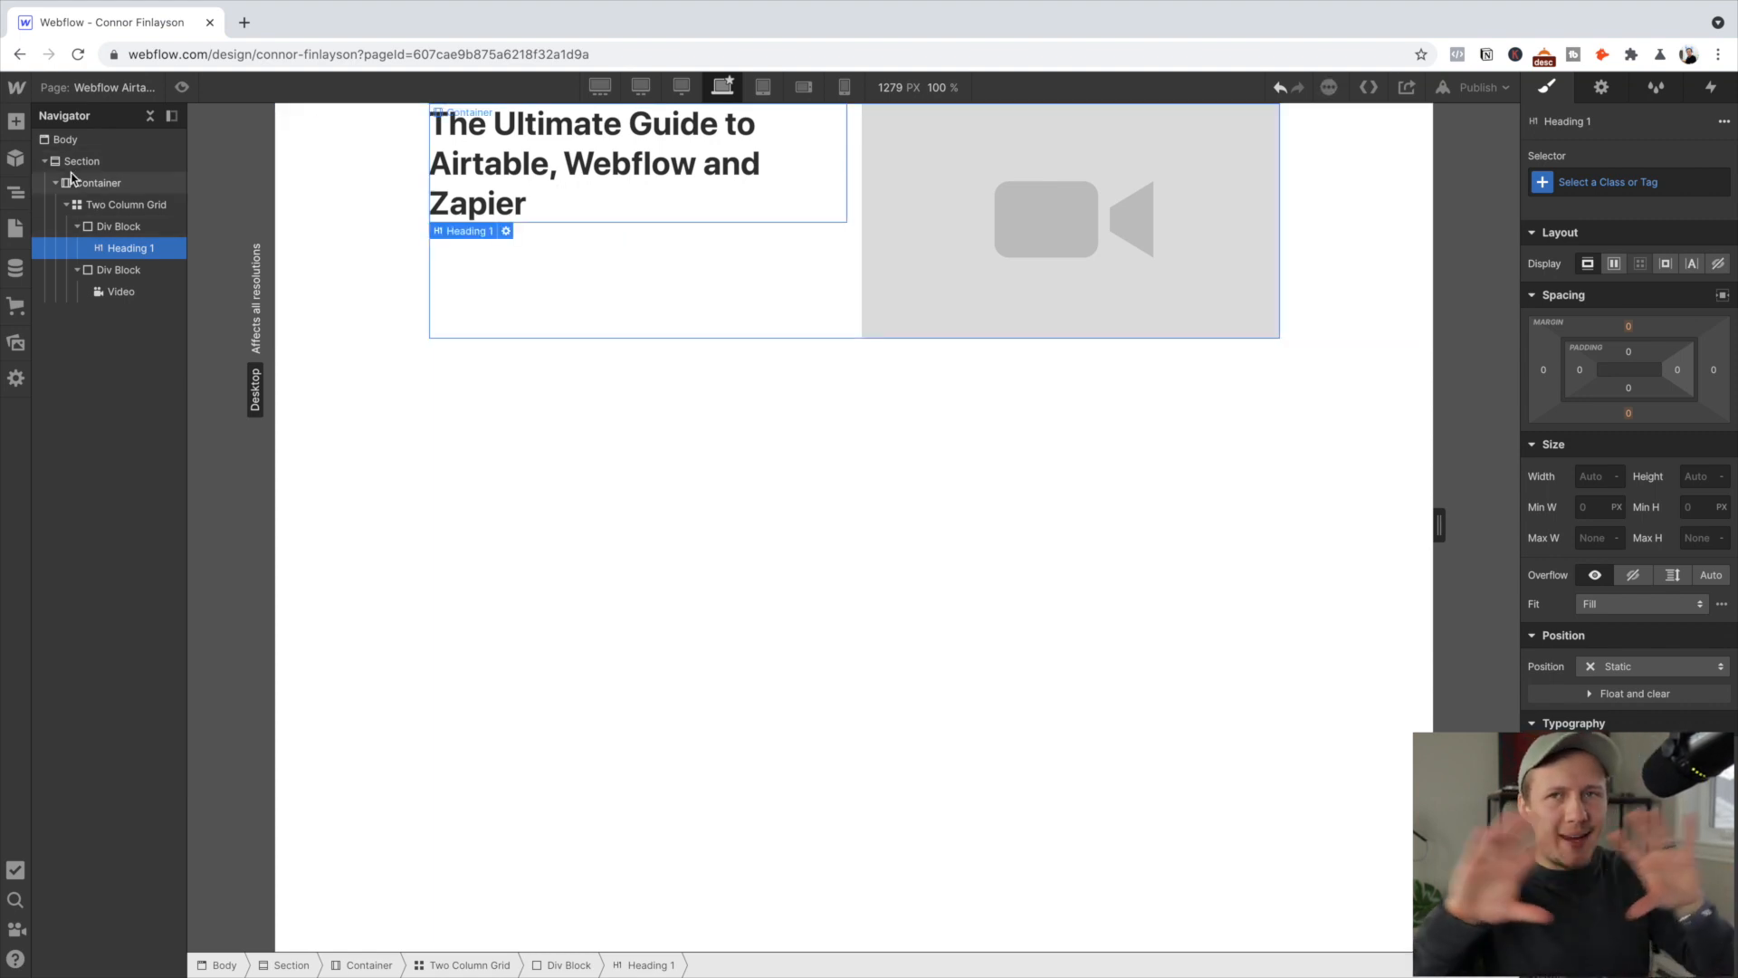
# Add a paragraph with the course description below the heading
pyautogui.click(11, 125)
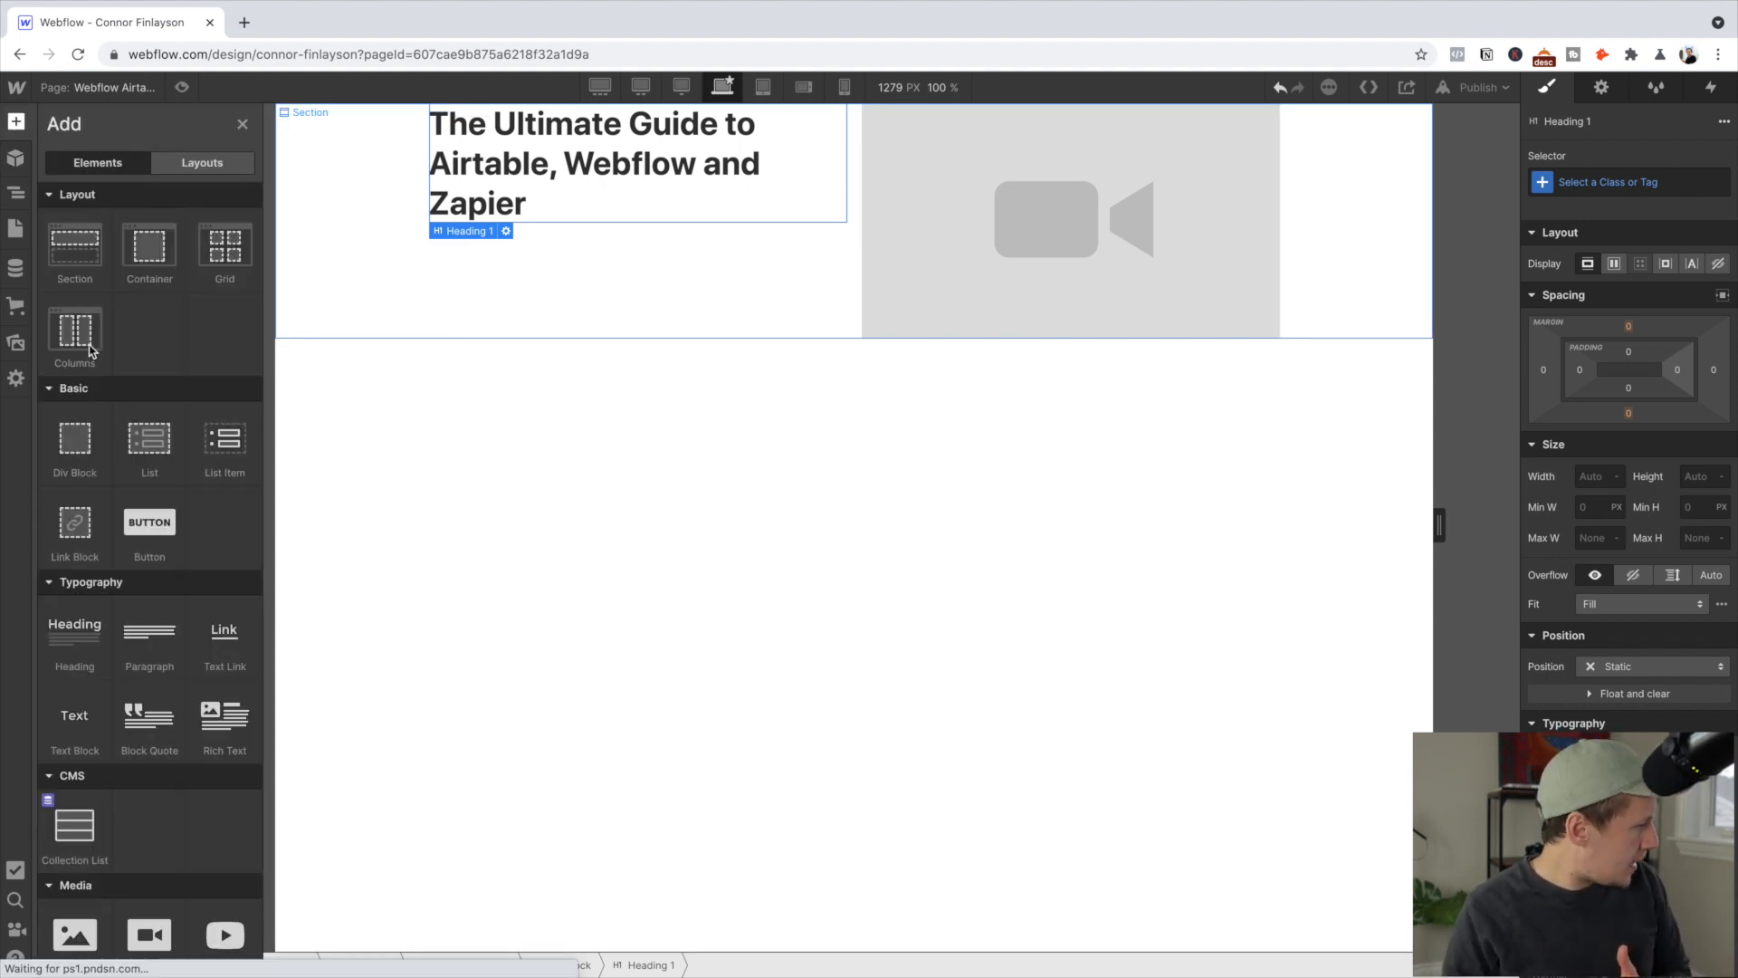
pyautogui.click(166, 642)
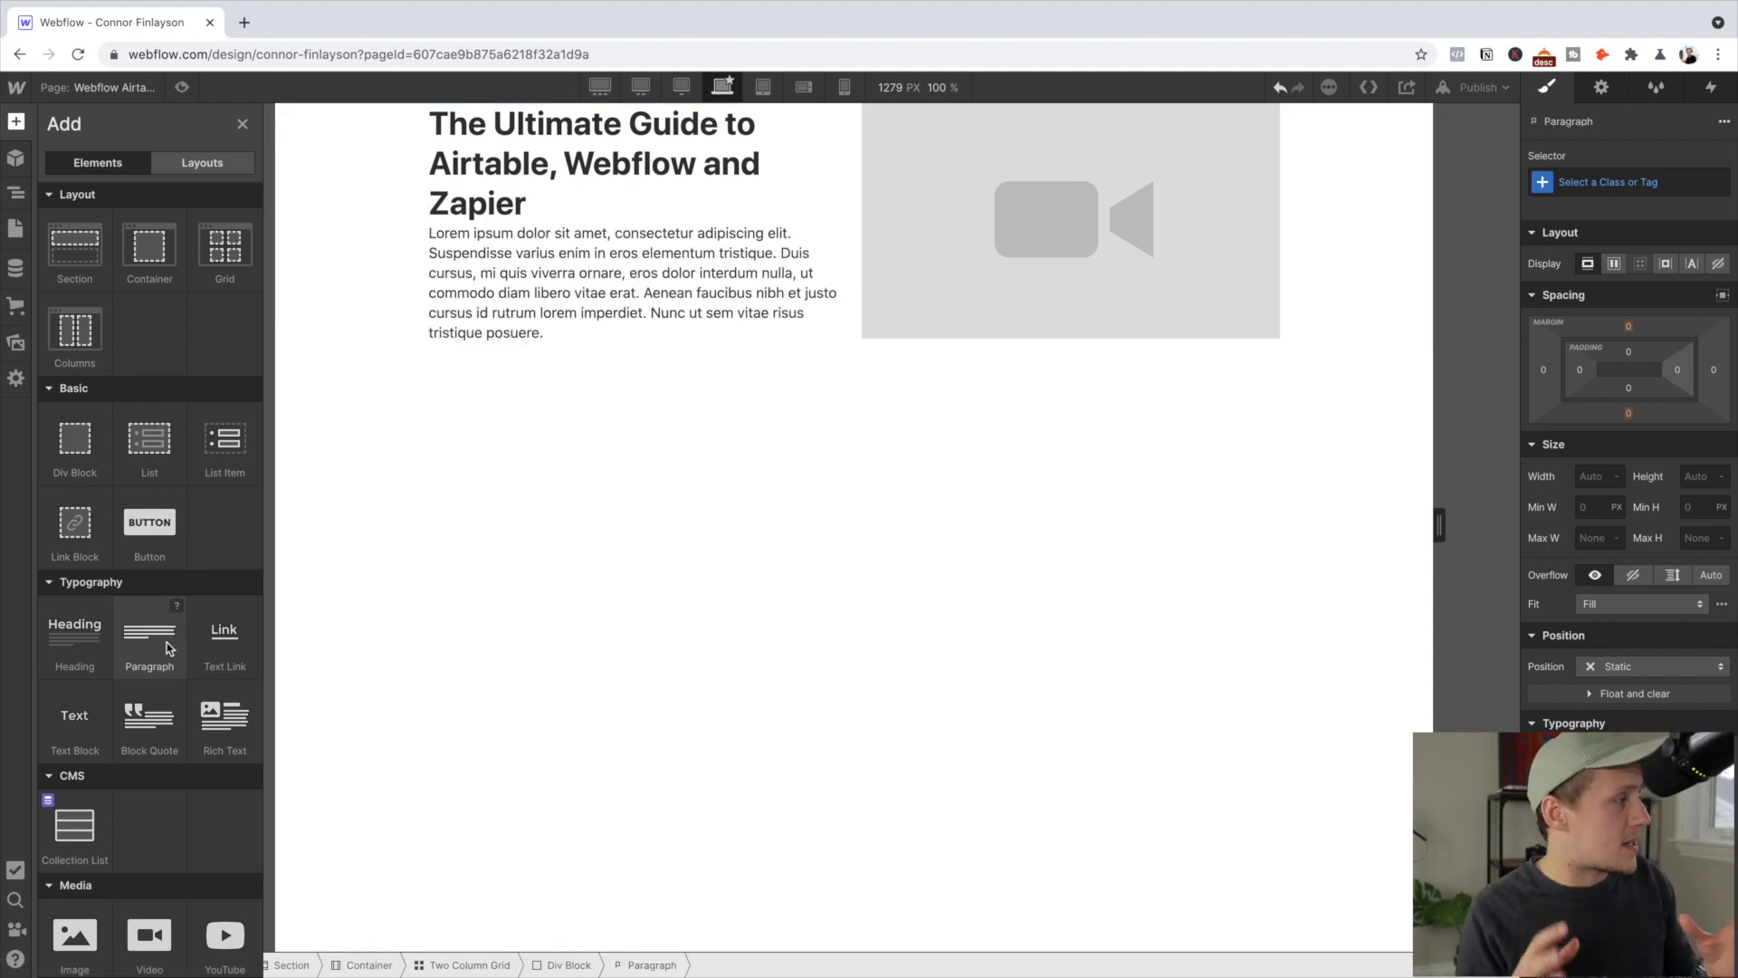
pyautogui.click(573, 380)
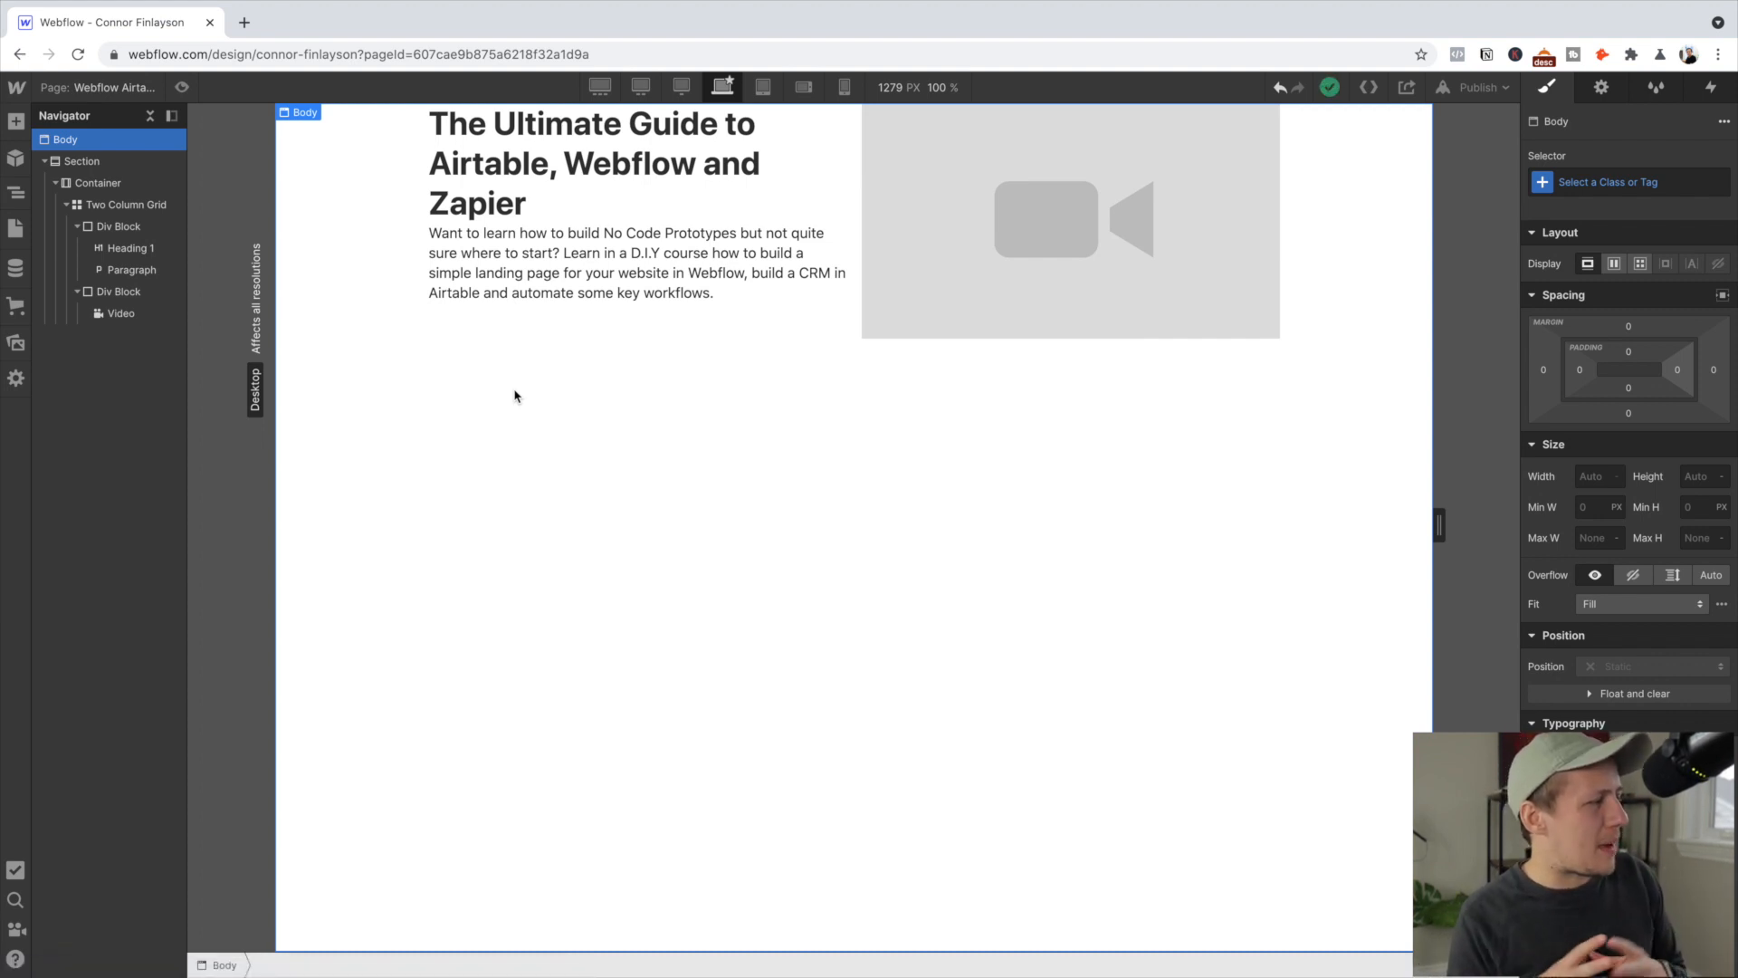
pyautogui.click(721, 292)
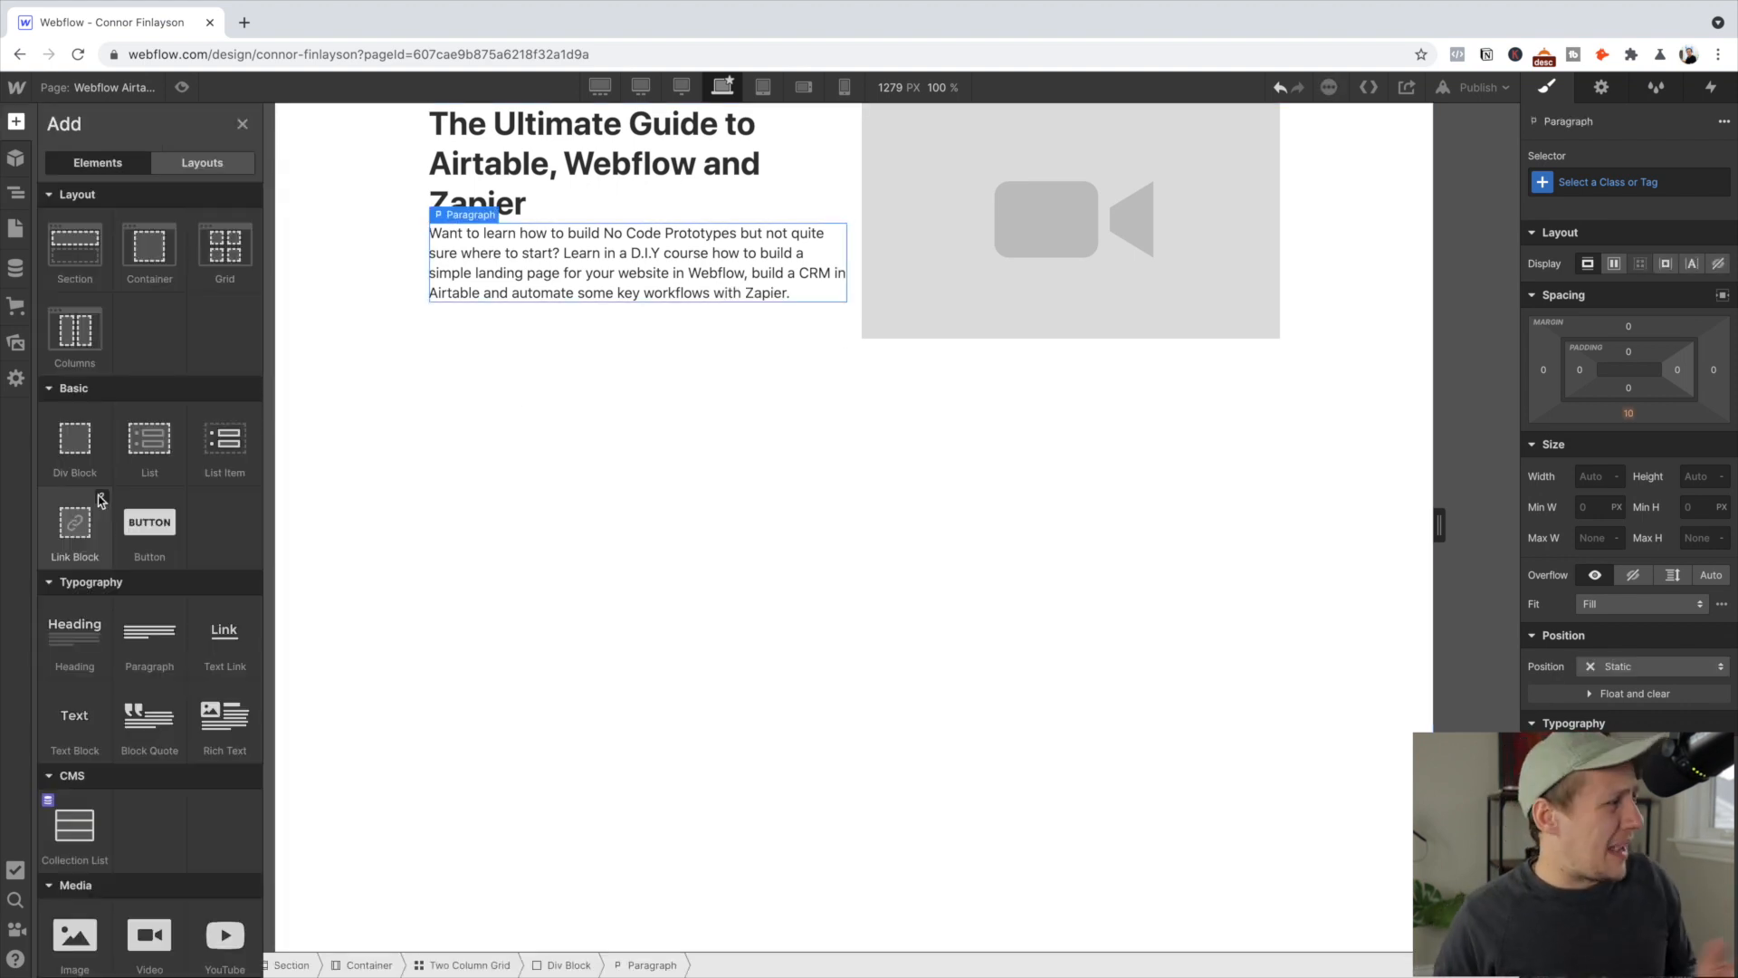
pyautogui.scroll(-3, 159, 566)
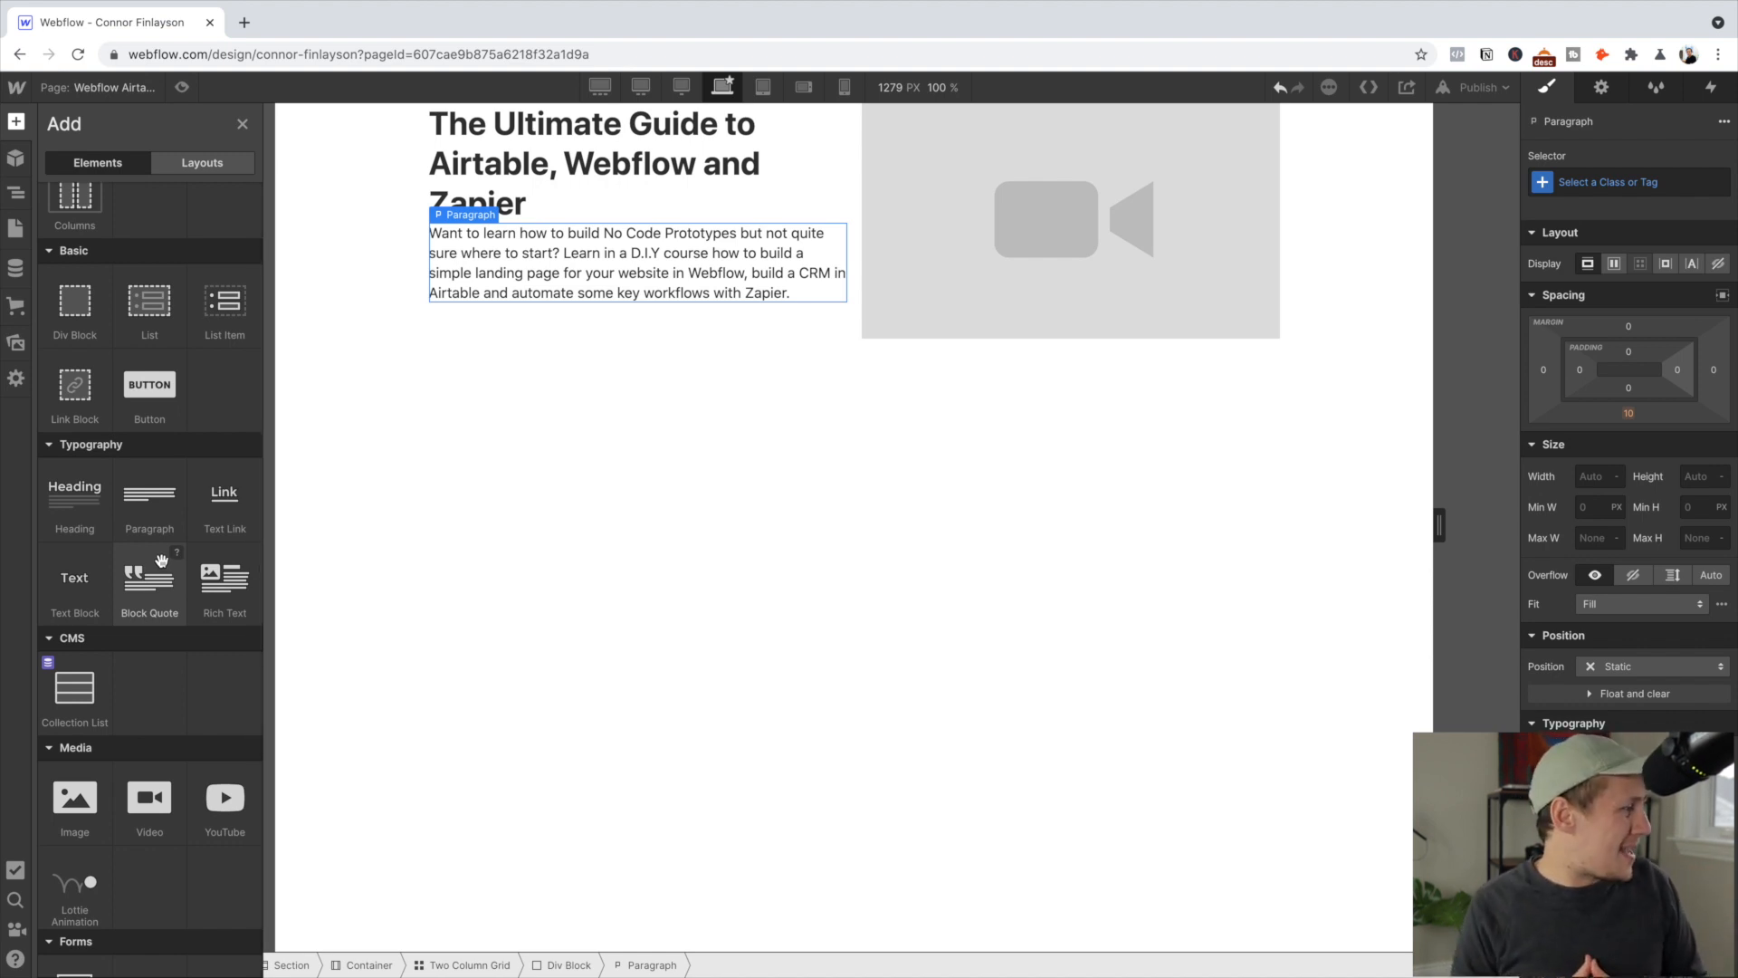
# Insert a Form Block below the paragraph and delete its Name label and input field
pyautogui.scroll(-10, 161, 562)
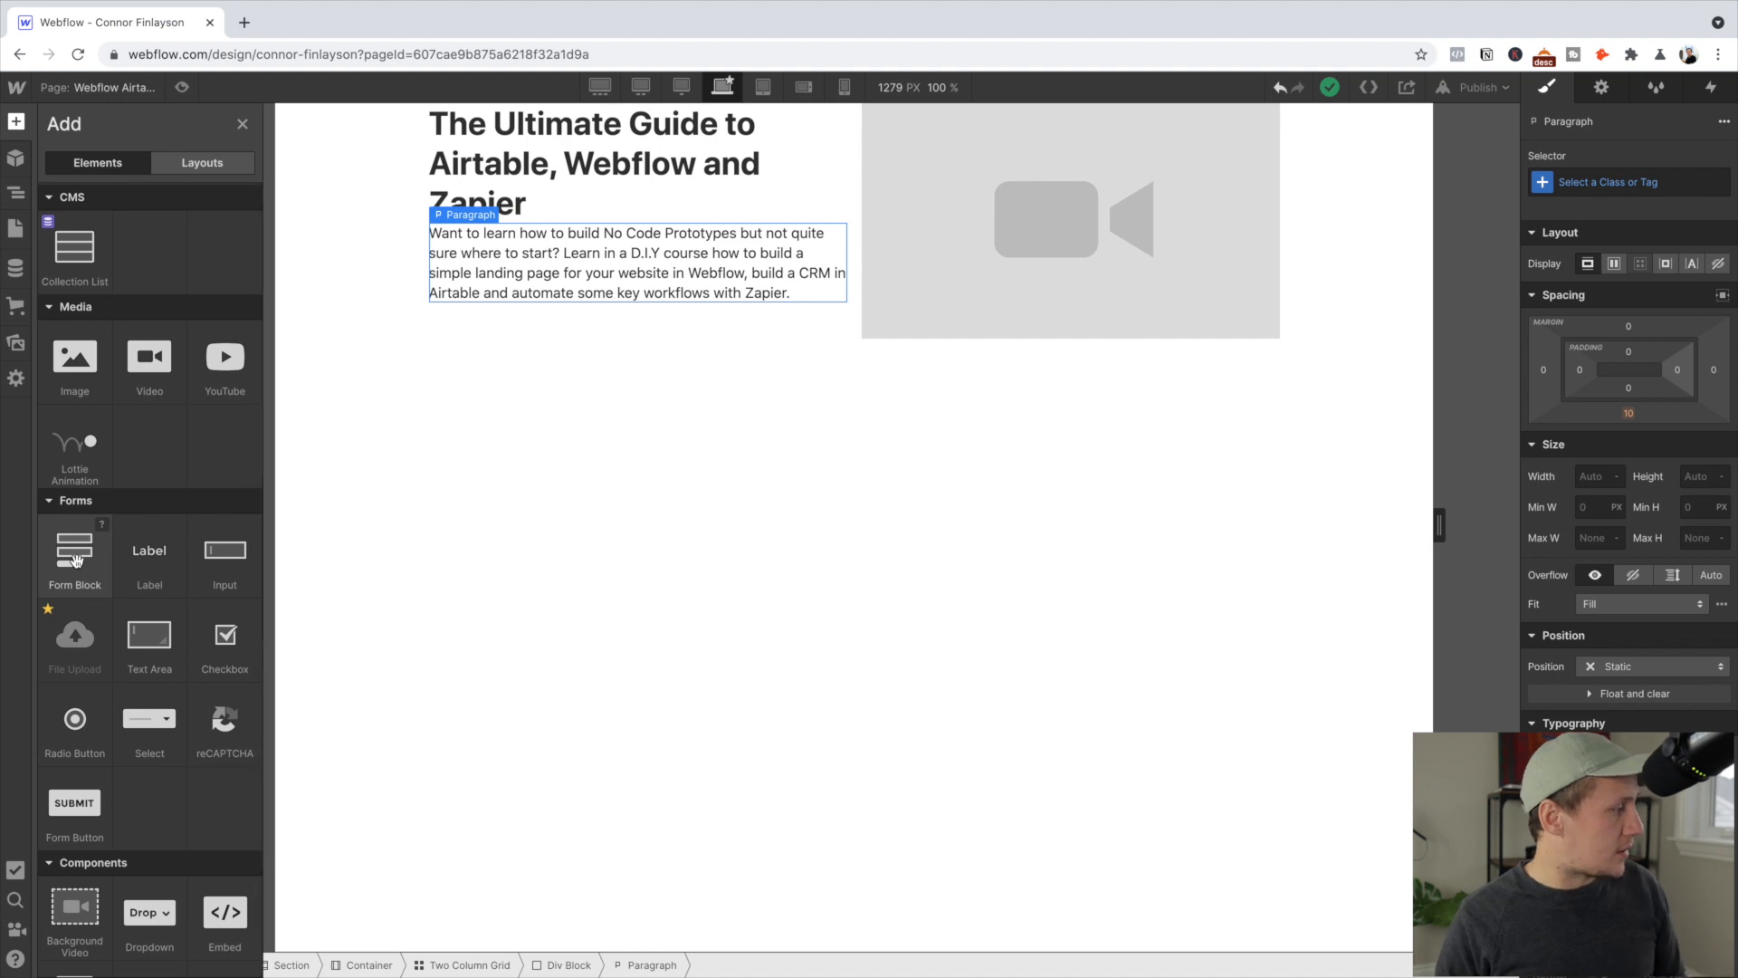
pyautogui.click(76, 560)
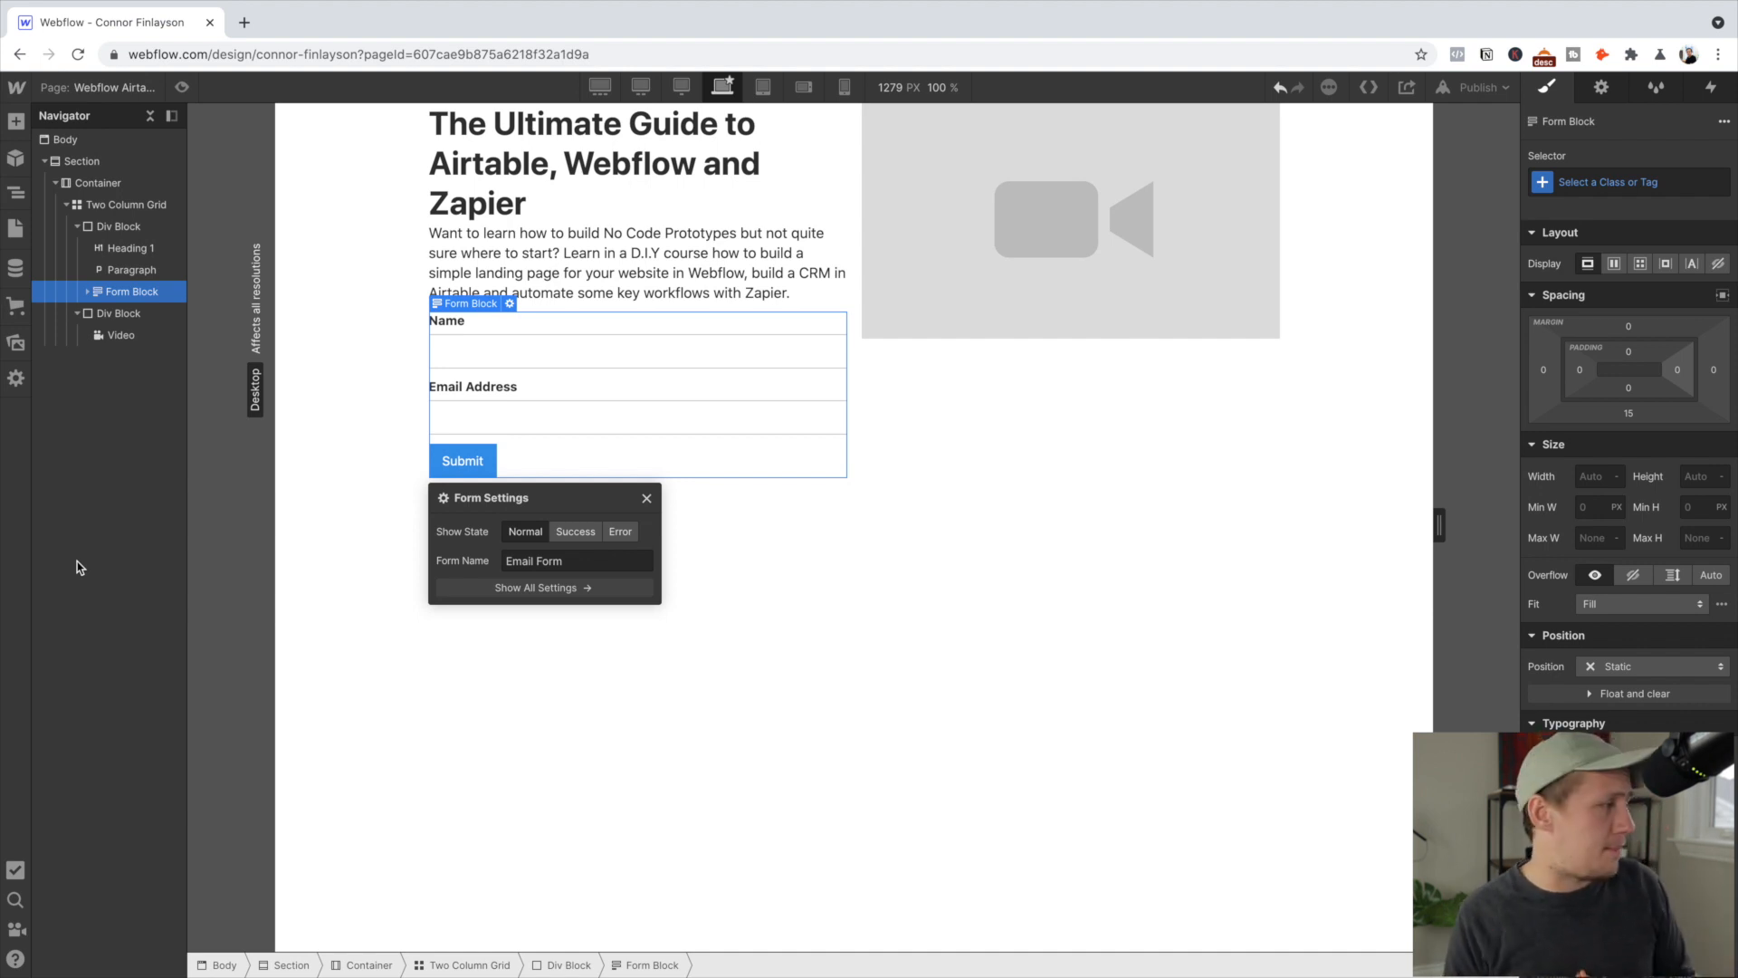
pyautogui.click(520, 330)
pyautogui.press('Delete')
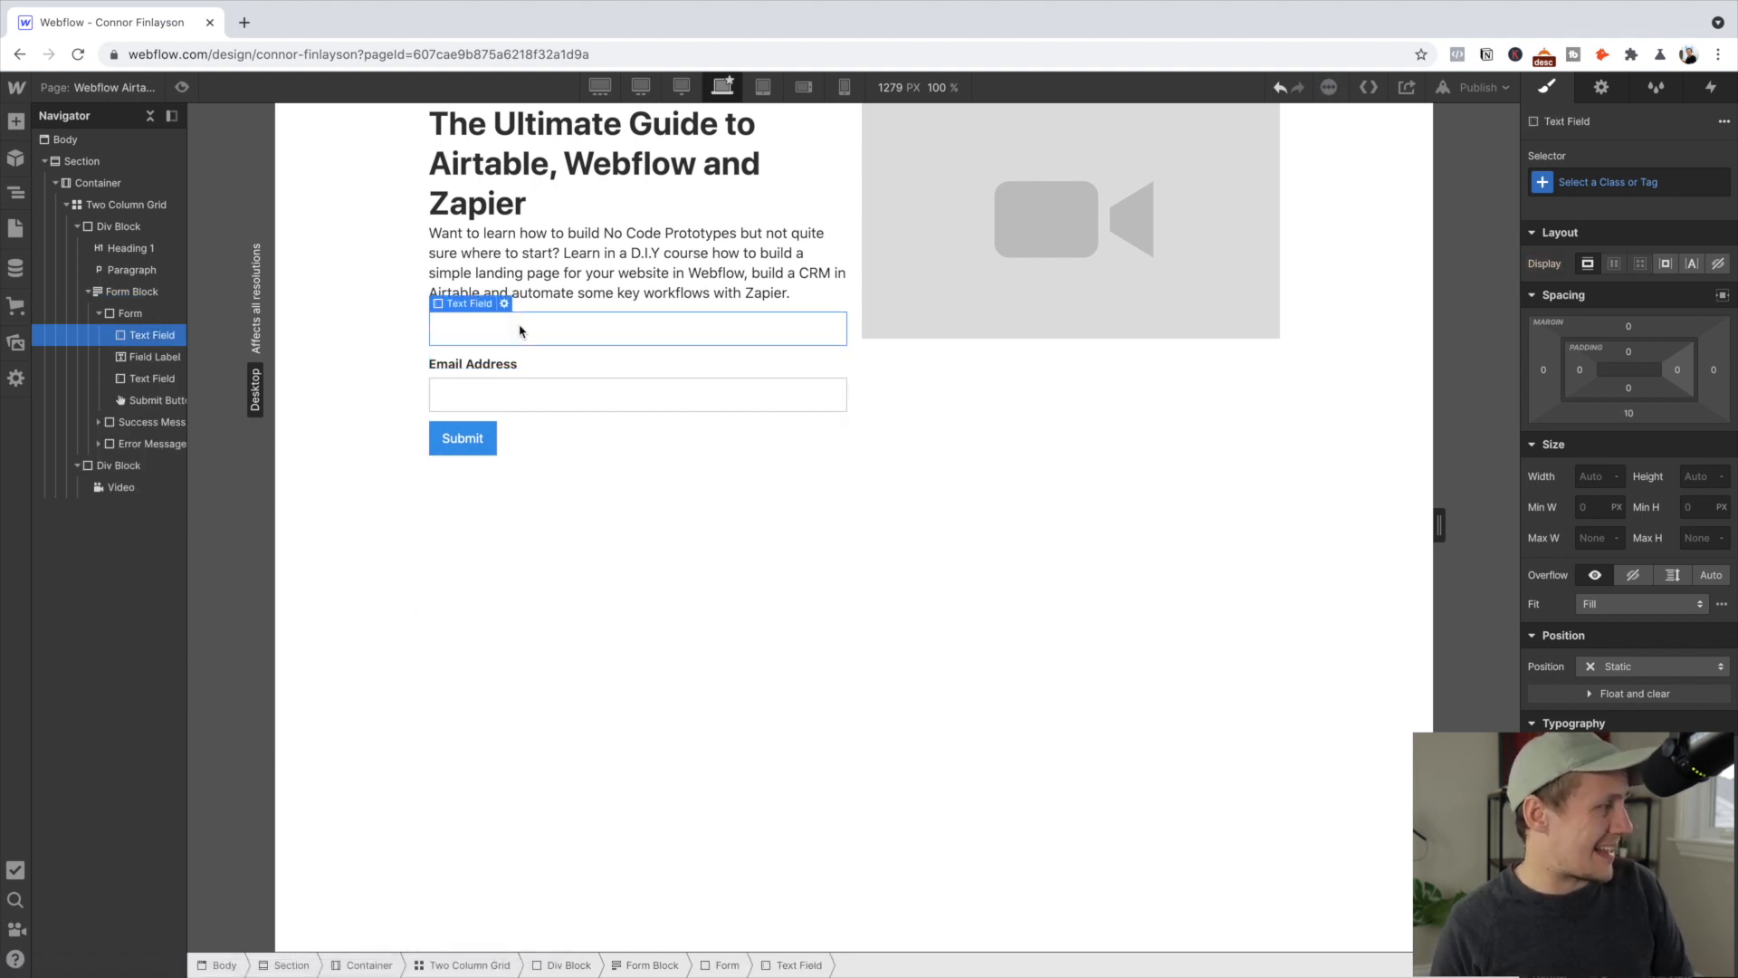
pyautogui.press('Delete')
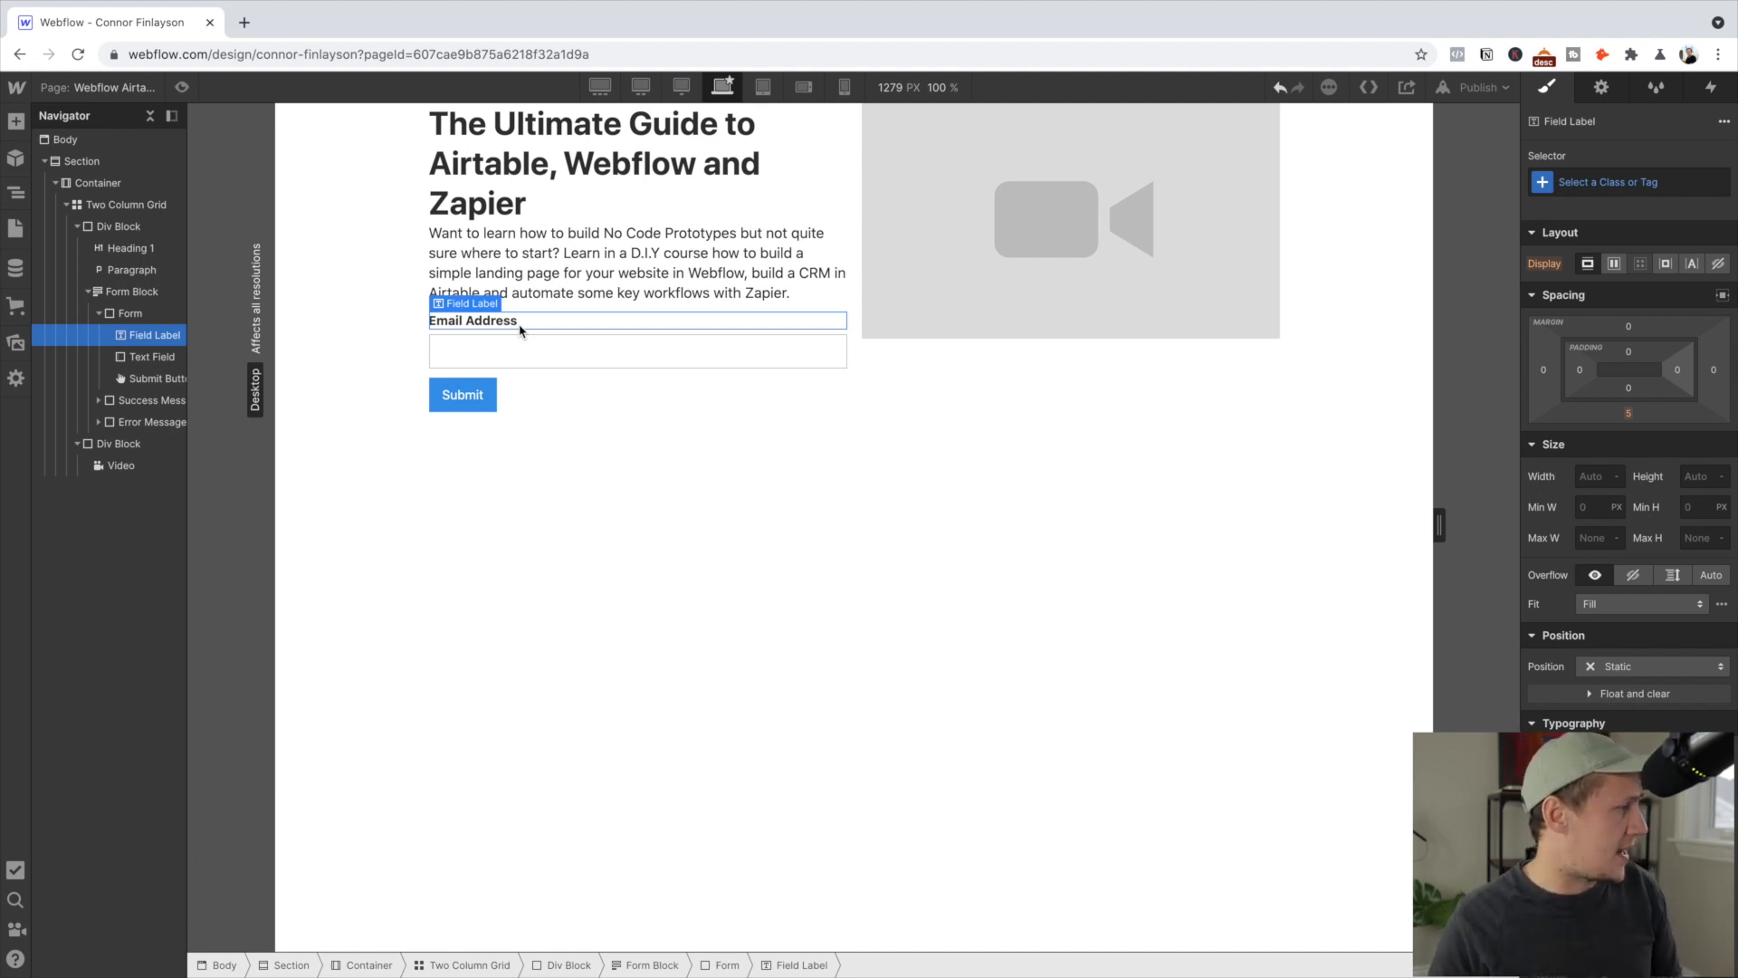
pyautogui.click(519, 365)
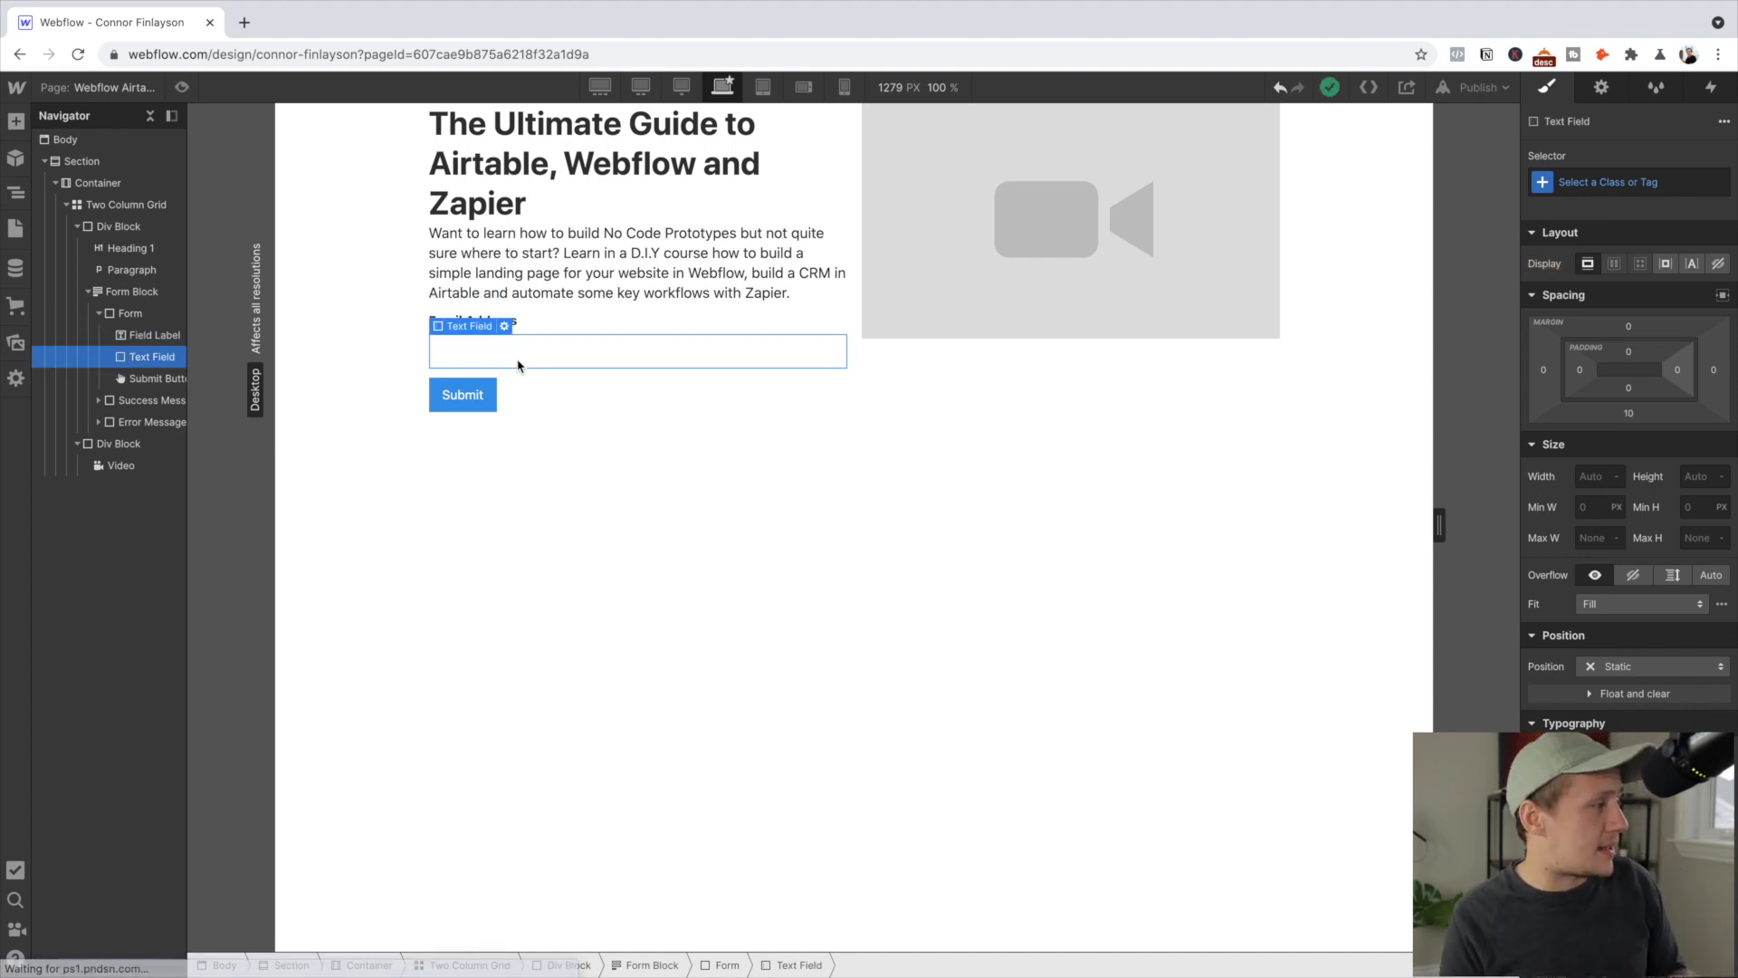
pyautogui.click(464, 404)
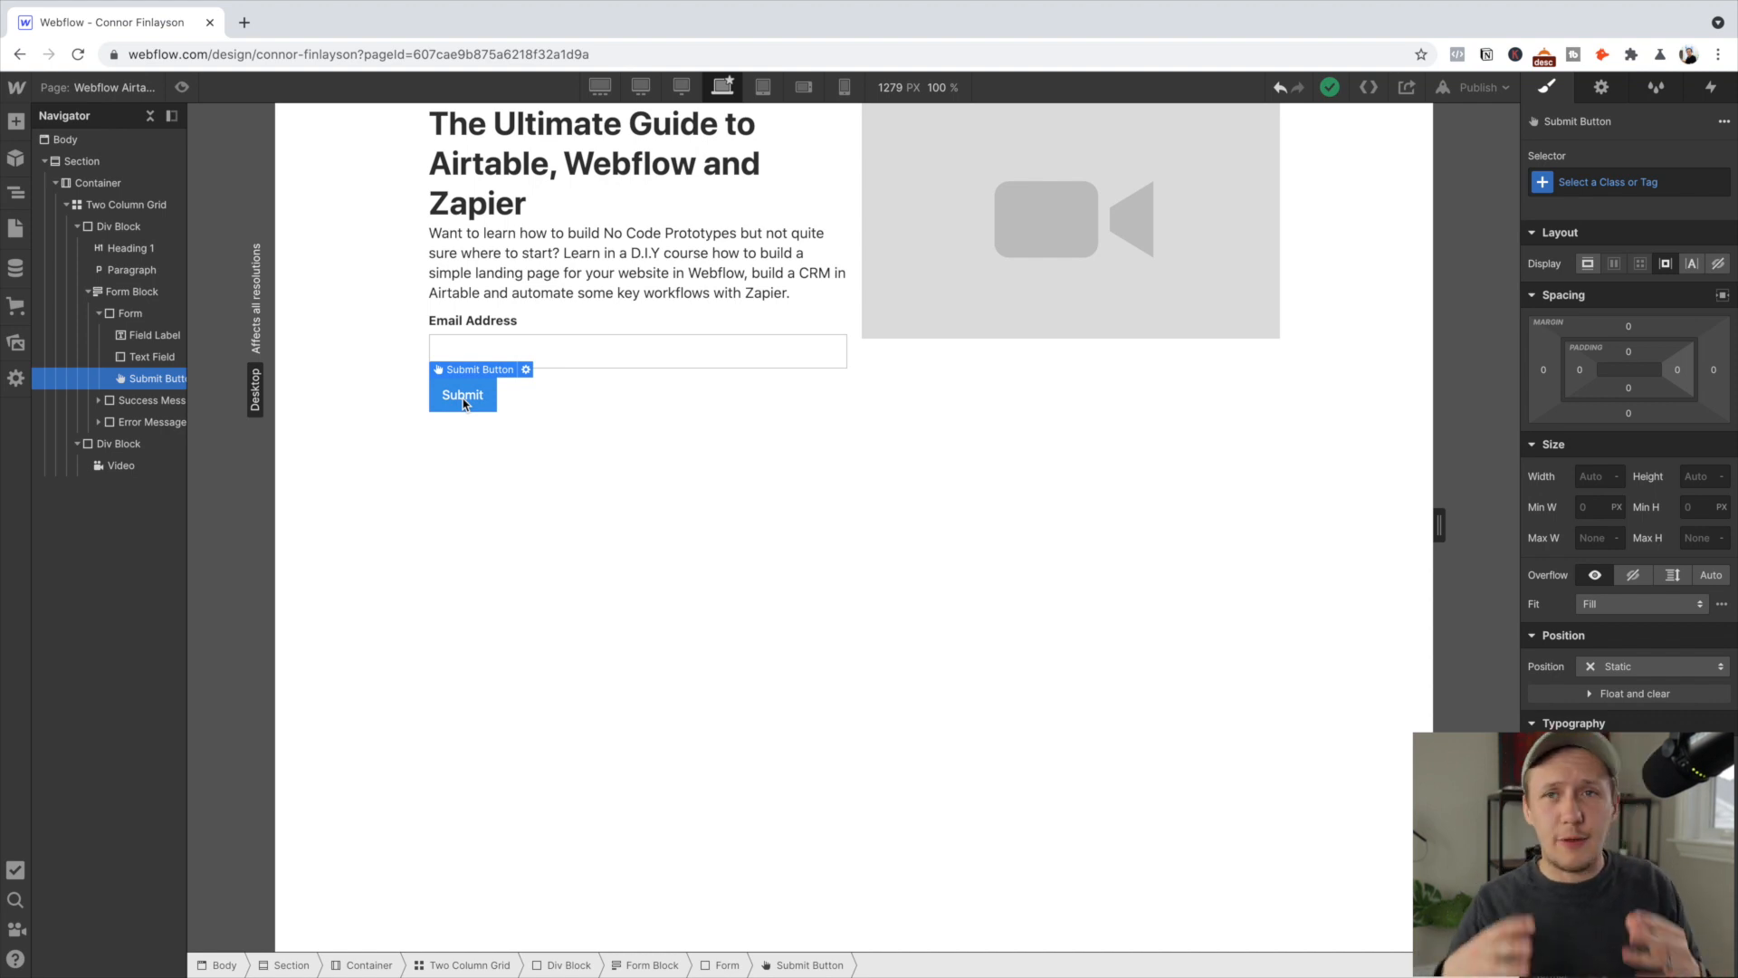
# Change the submit button's text to 'Sign up for updates' in Form Settings
pyautogui.doubleClick(463, 404)
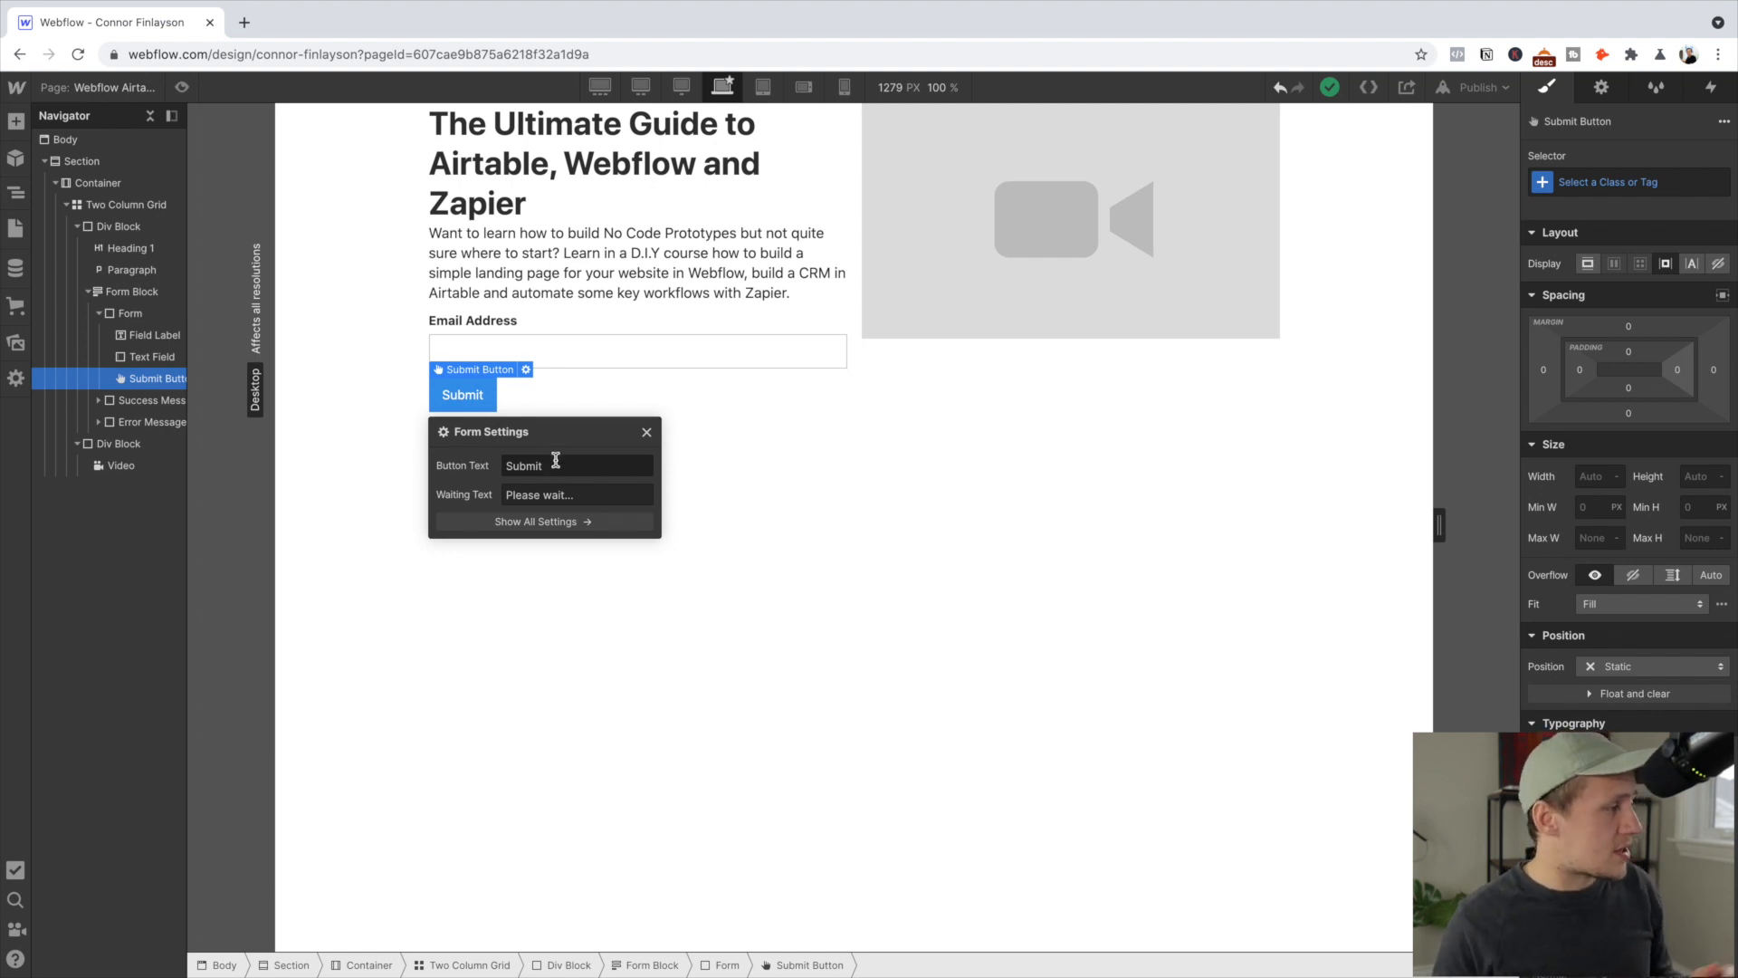
pyautogui.doubleClick(523, 467)
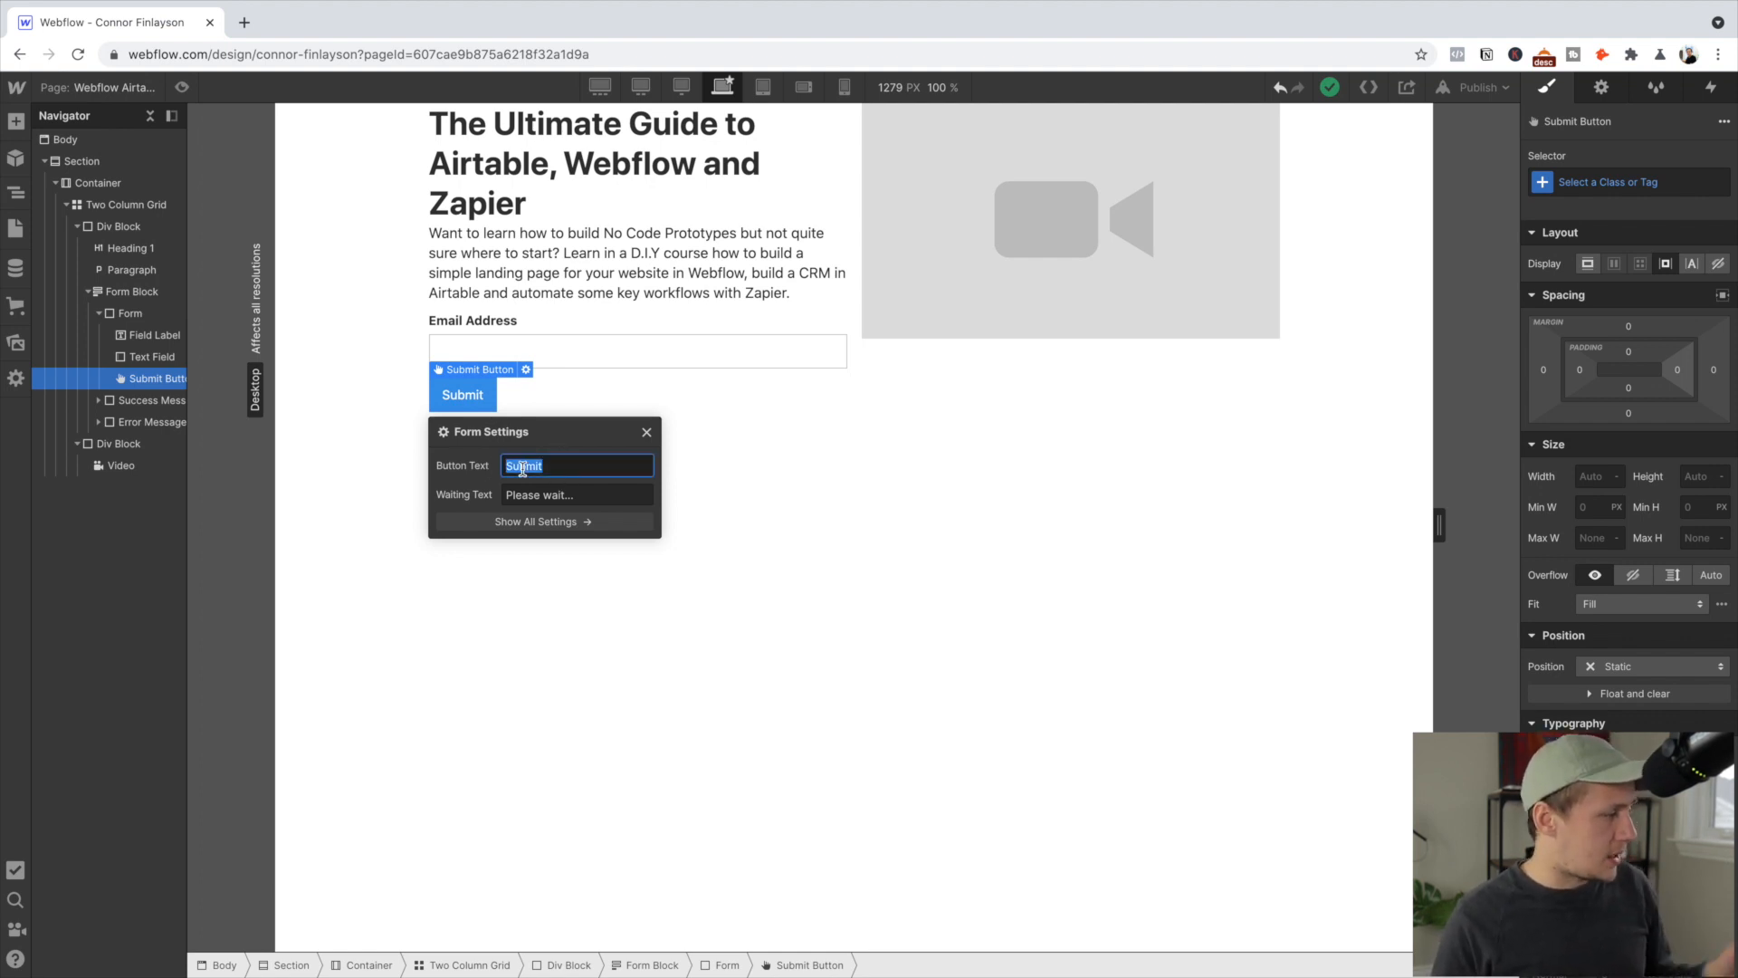
pyautogui.write('Sign')
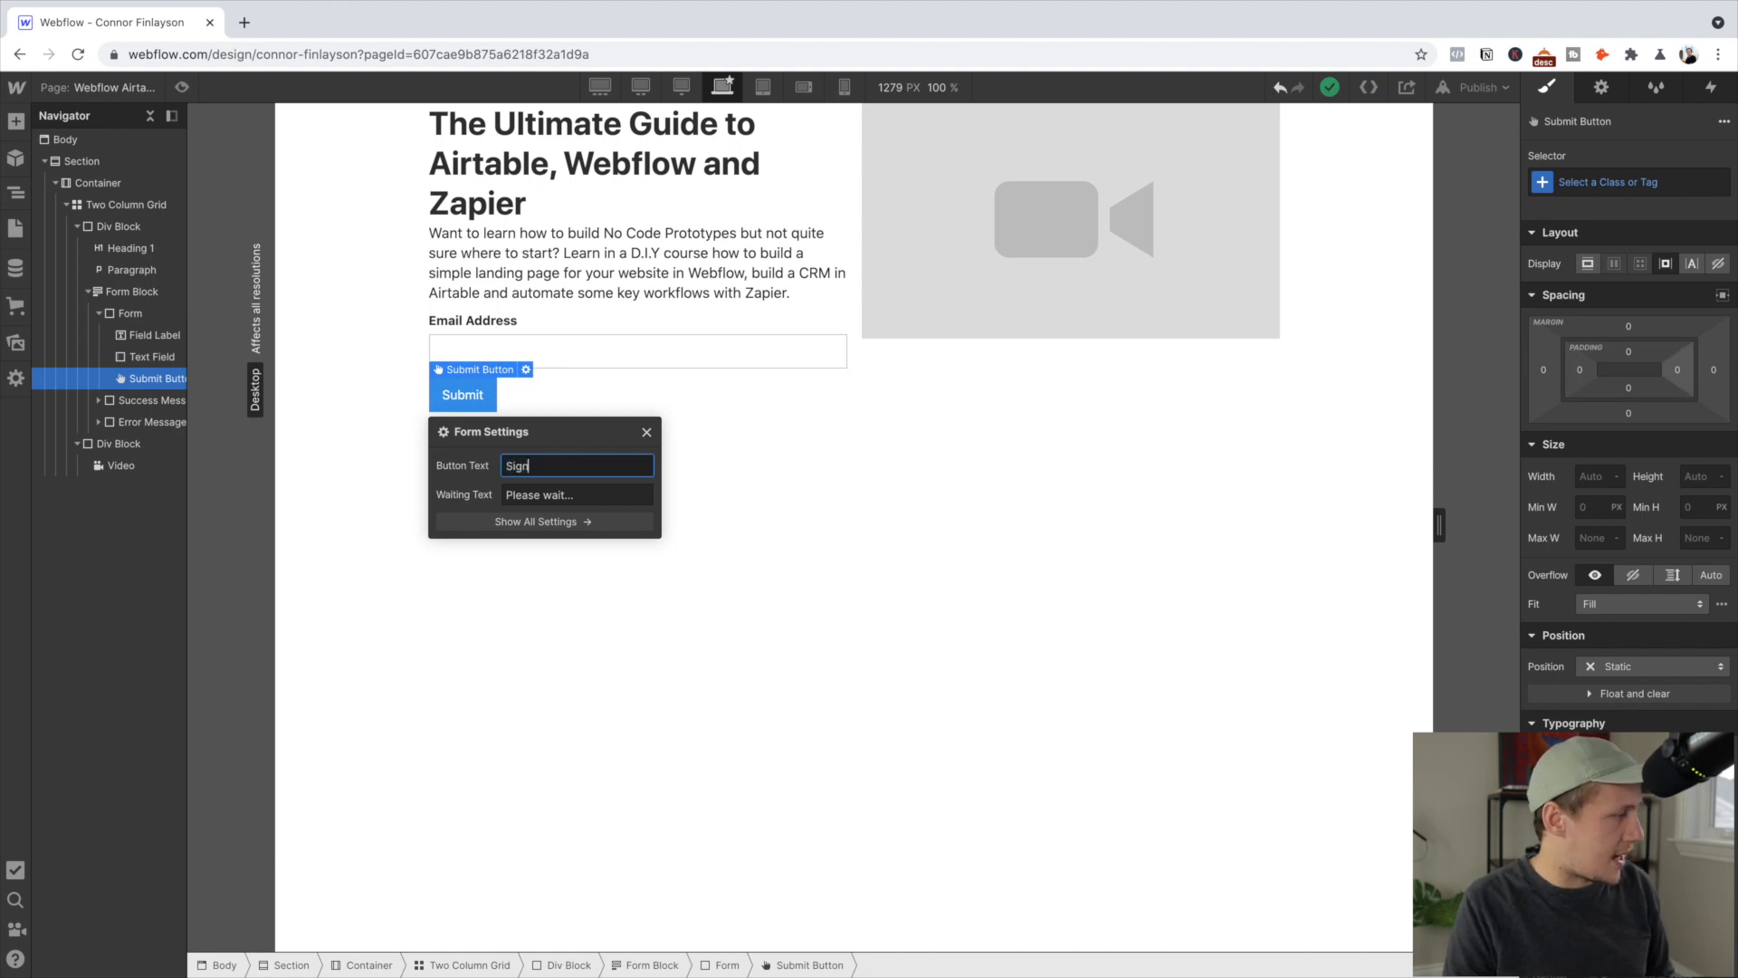
pyautogui.write(' up for updates')
pyautogui.click(851, 551)
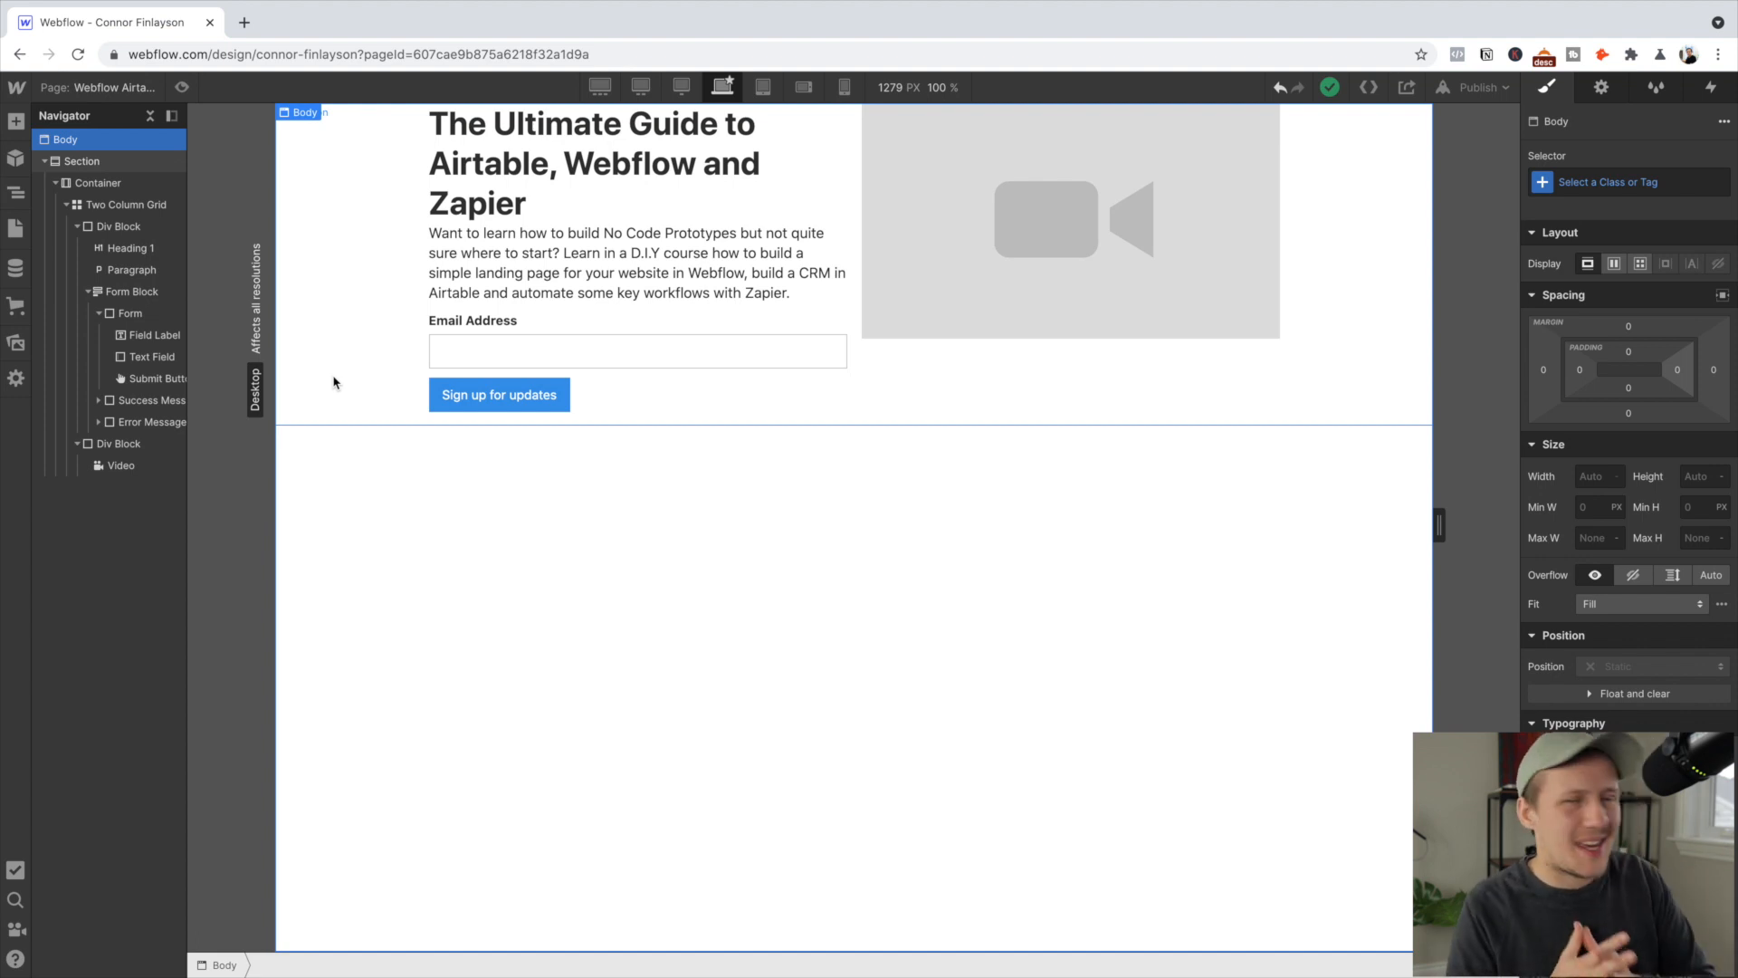
# Select the hero Section and apply a new class named 'Dark Section'
pyautogui.click(333, 382)
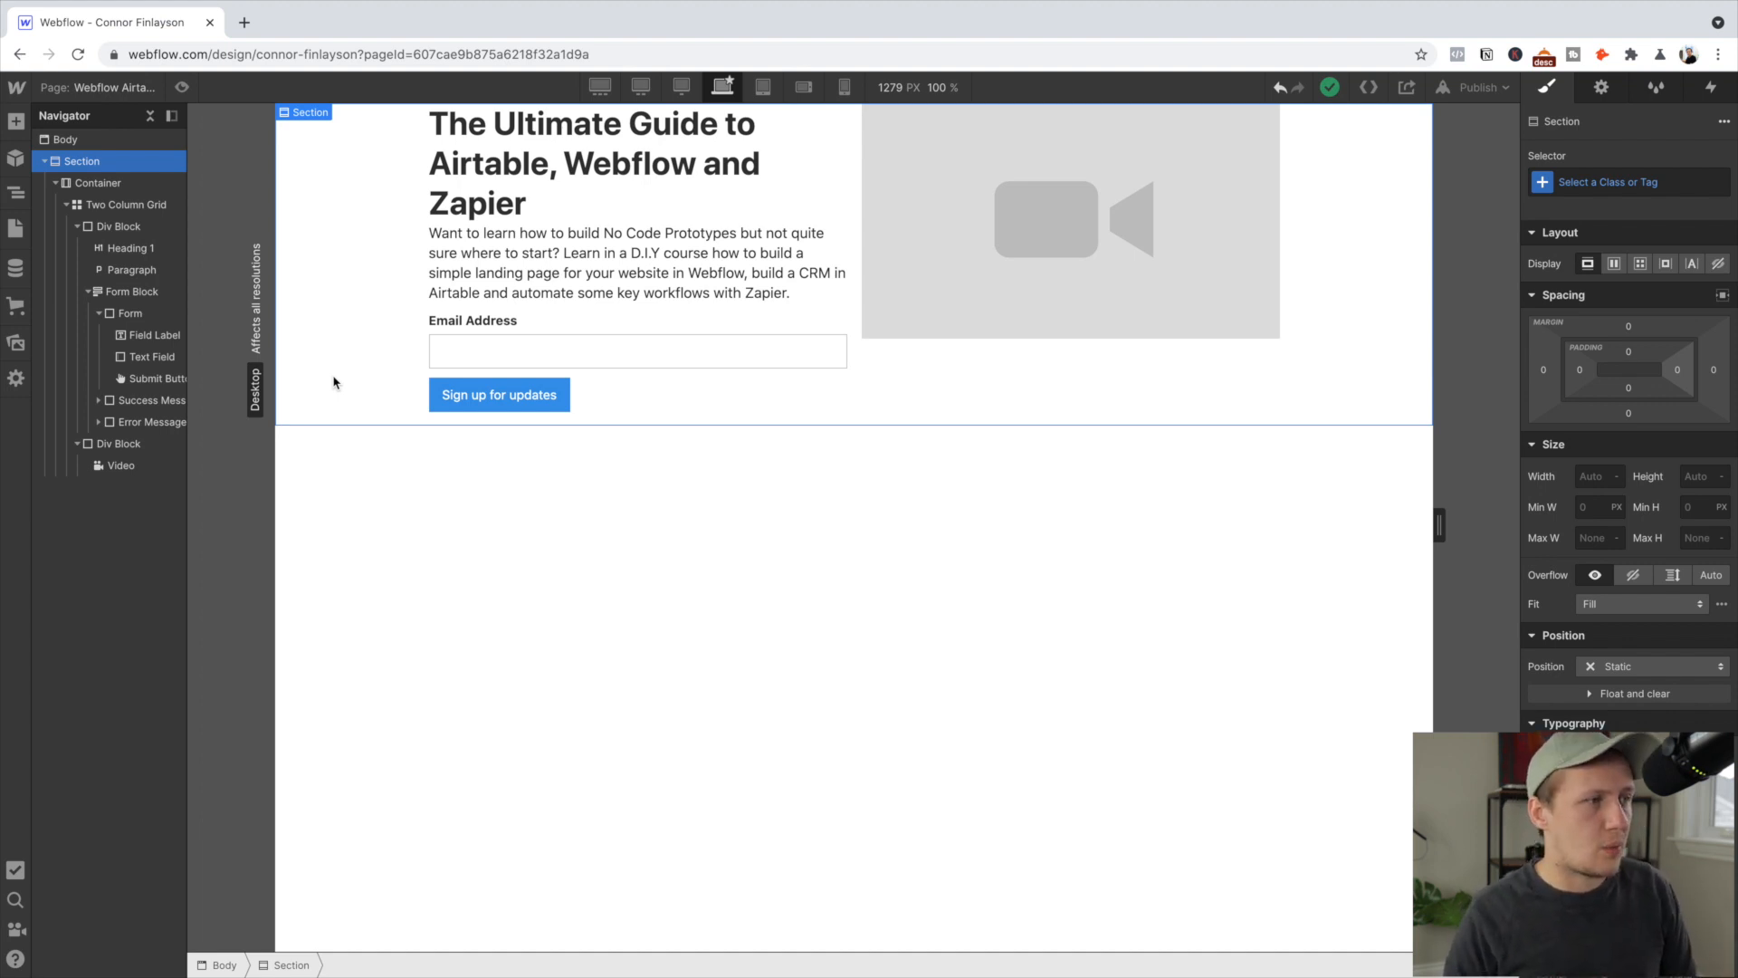
pyautogui.click(1600, 184)
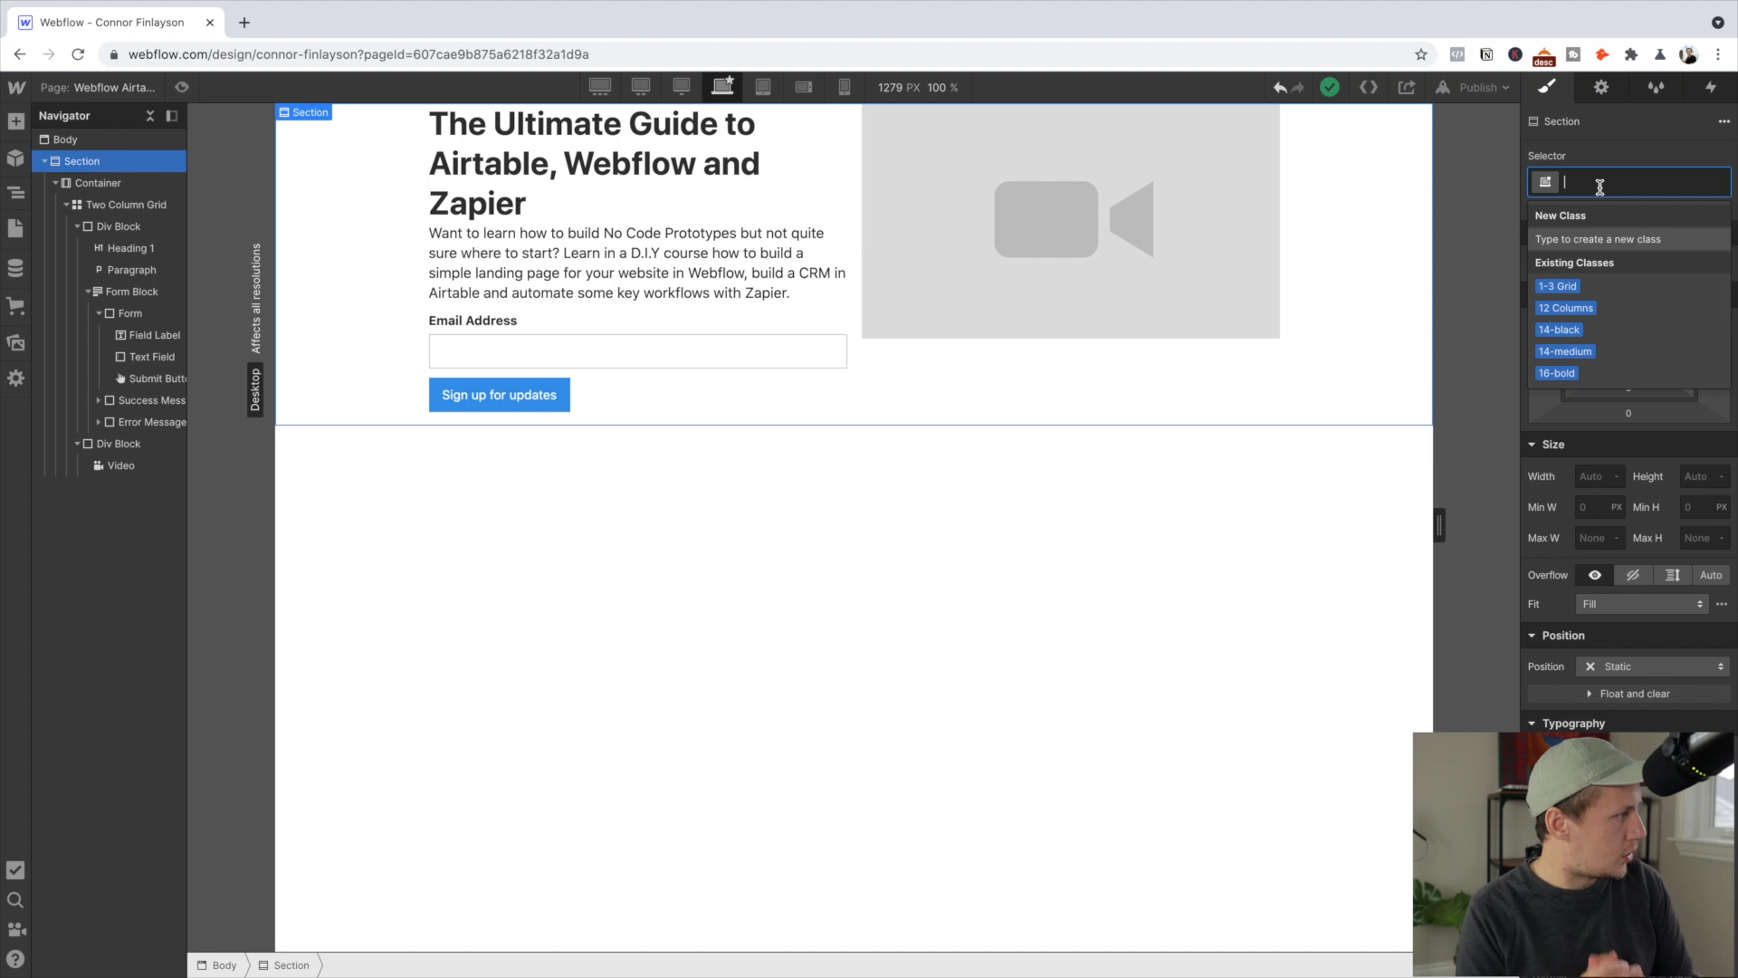
pyautogui.write('D')
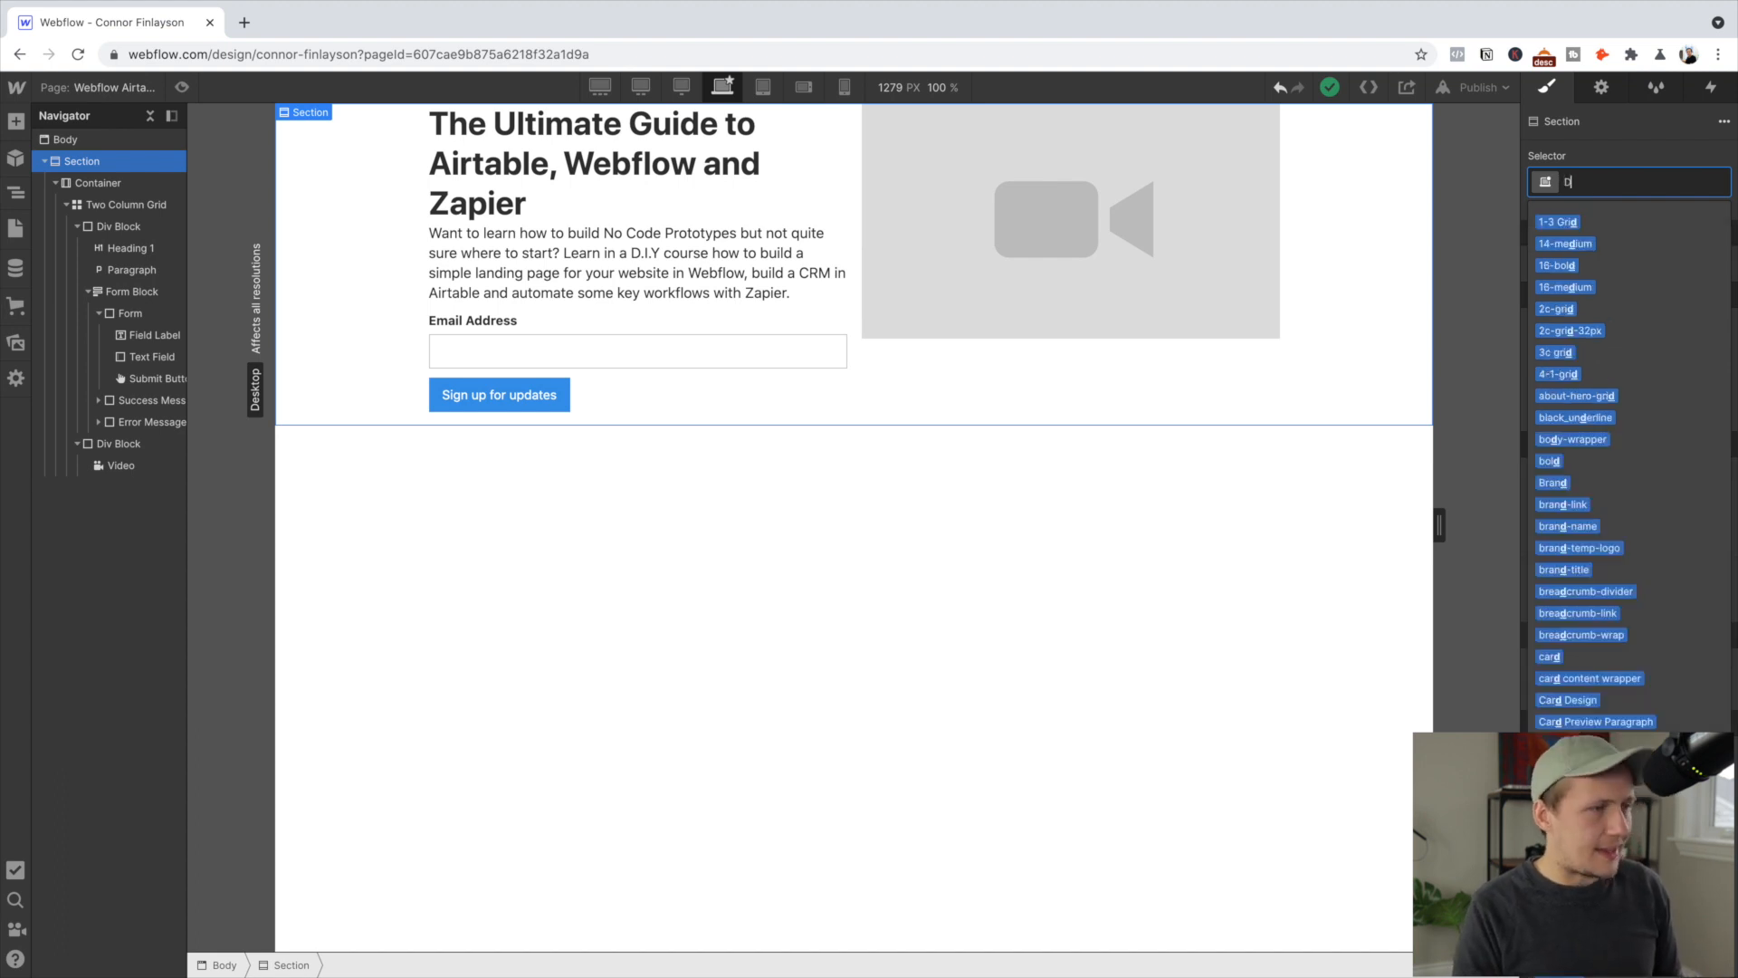
pyautogui.write('ark Sectipon')
pyautogui.press('Return')
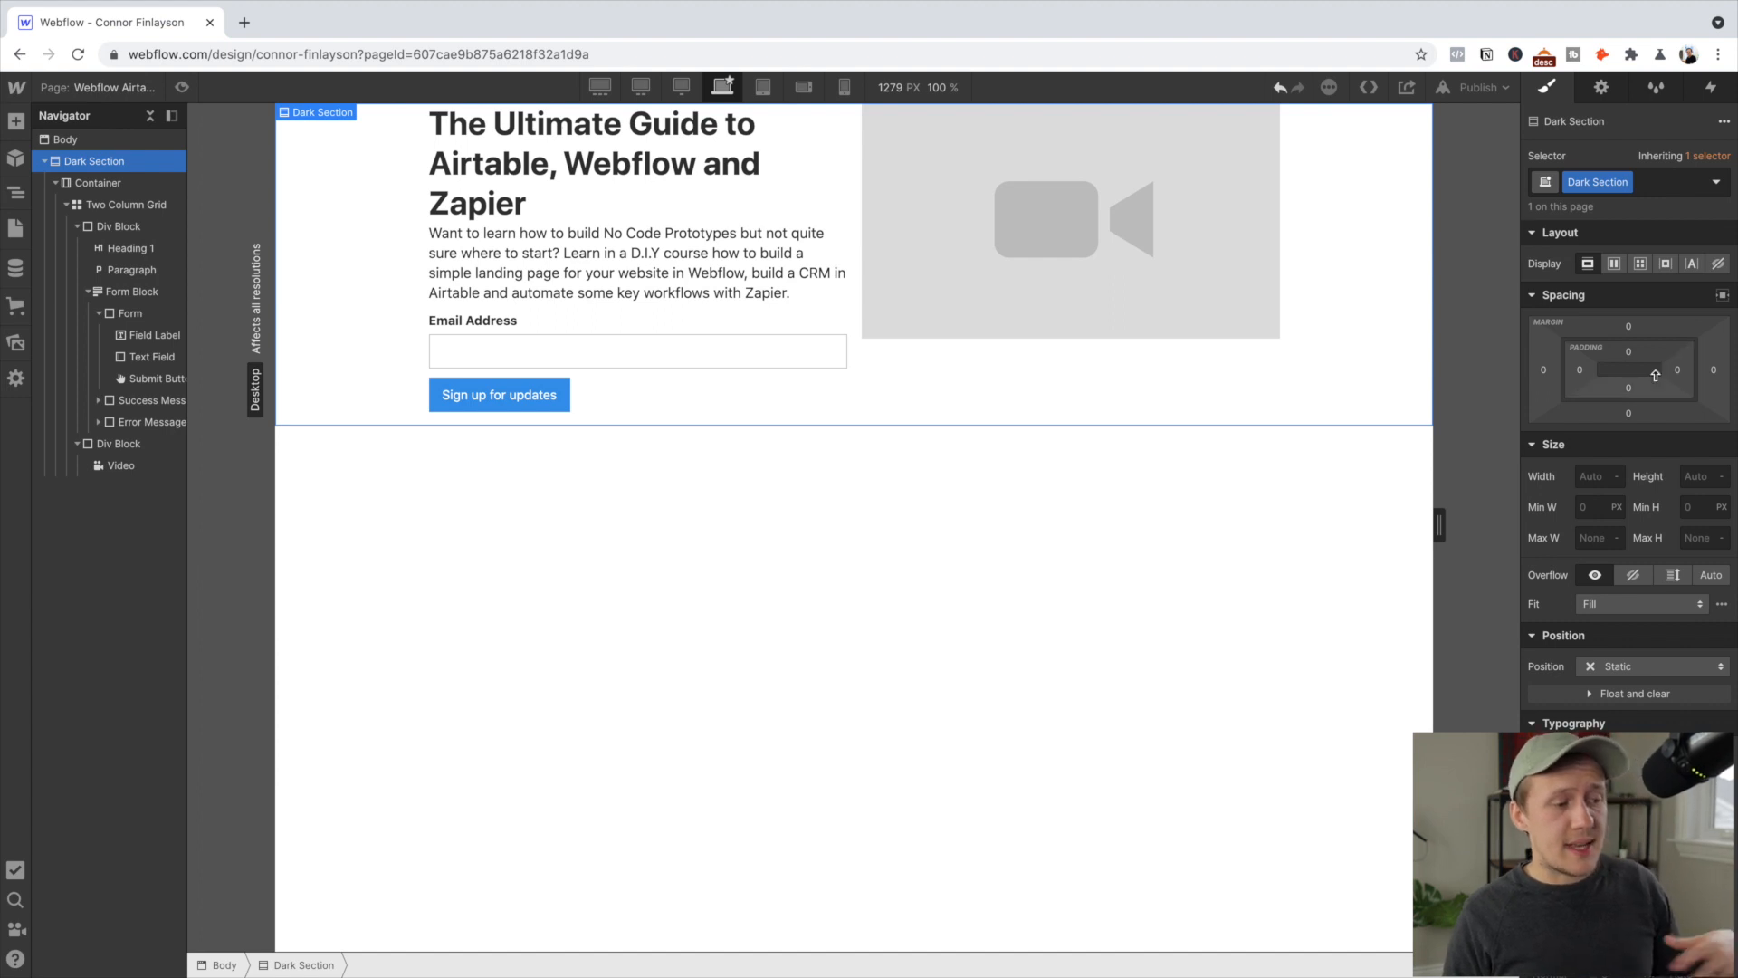
pyautogui.scroll(-5, 1629, 407)
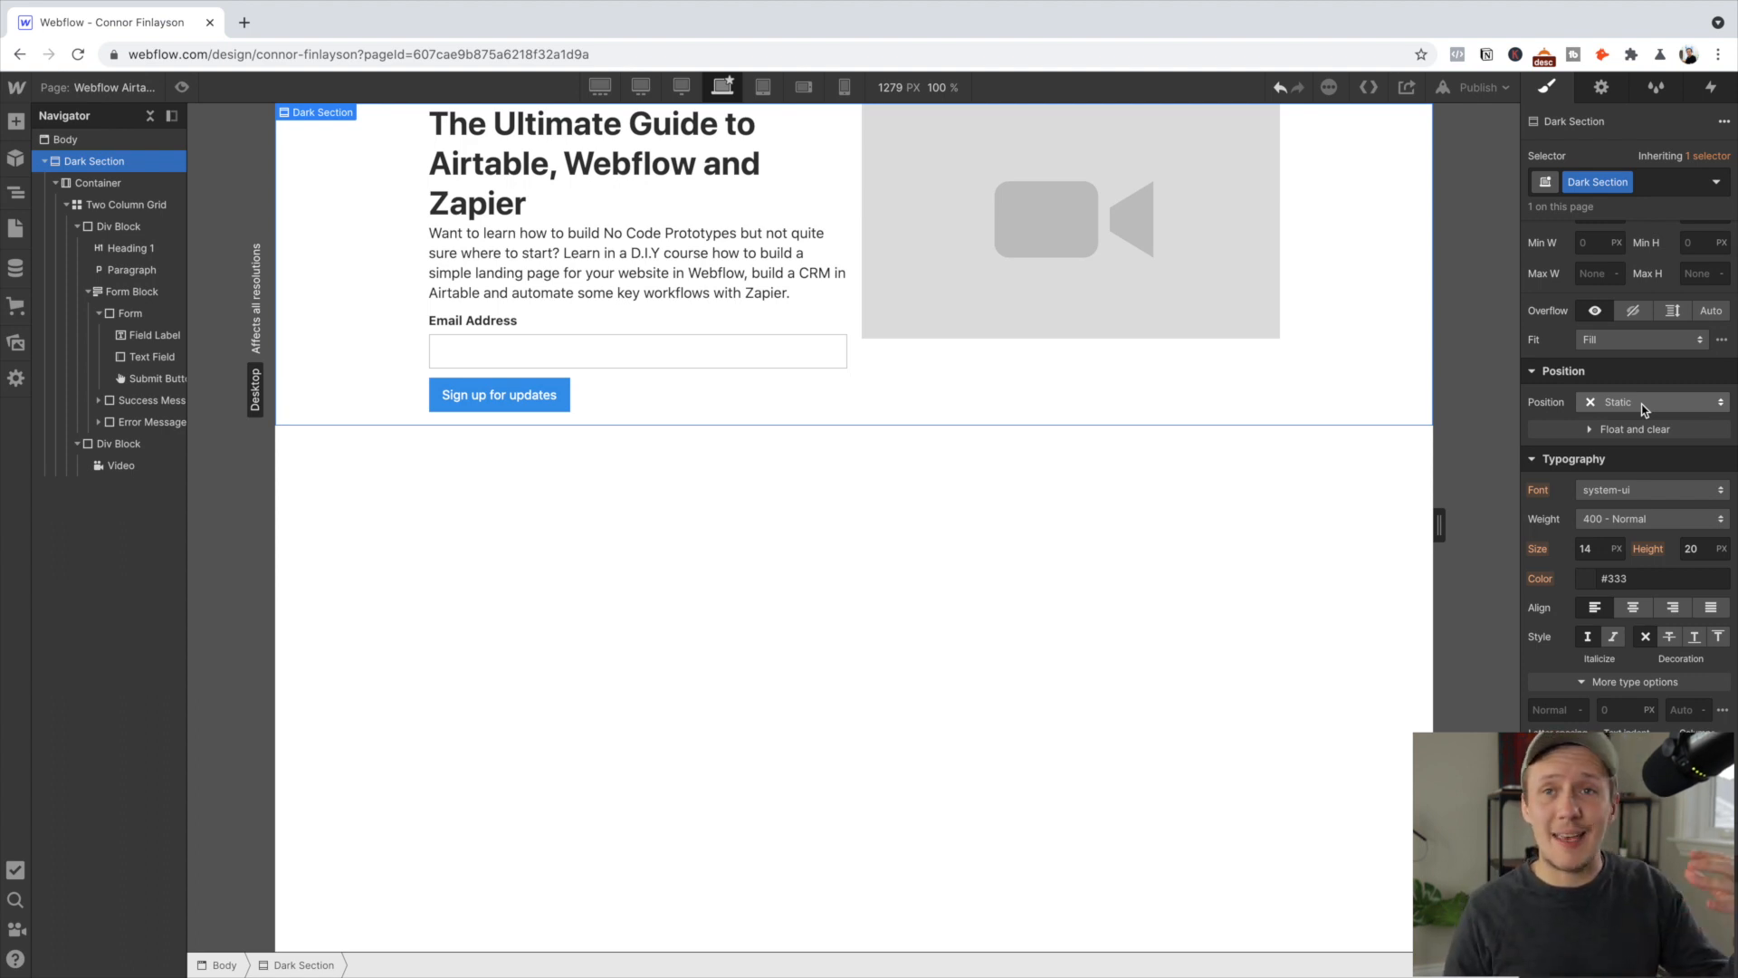
pyautogui.scroll(-6, 1637, 408)
pyautogui.scroll(-2, 1629, 404)
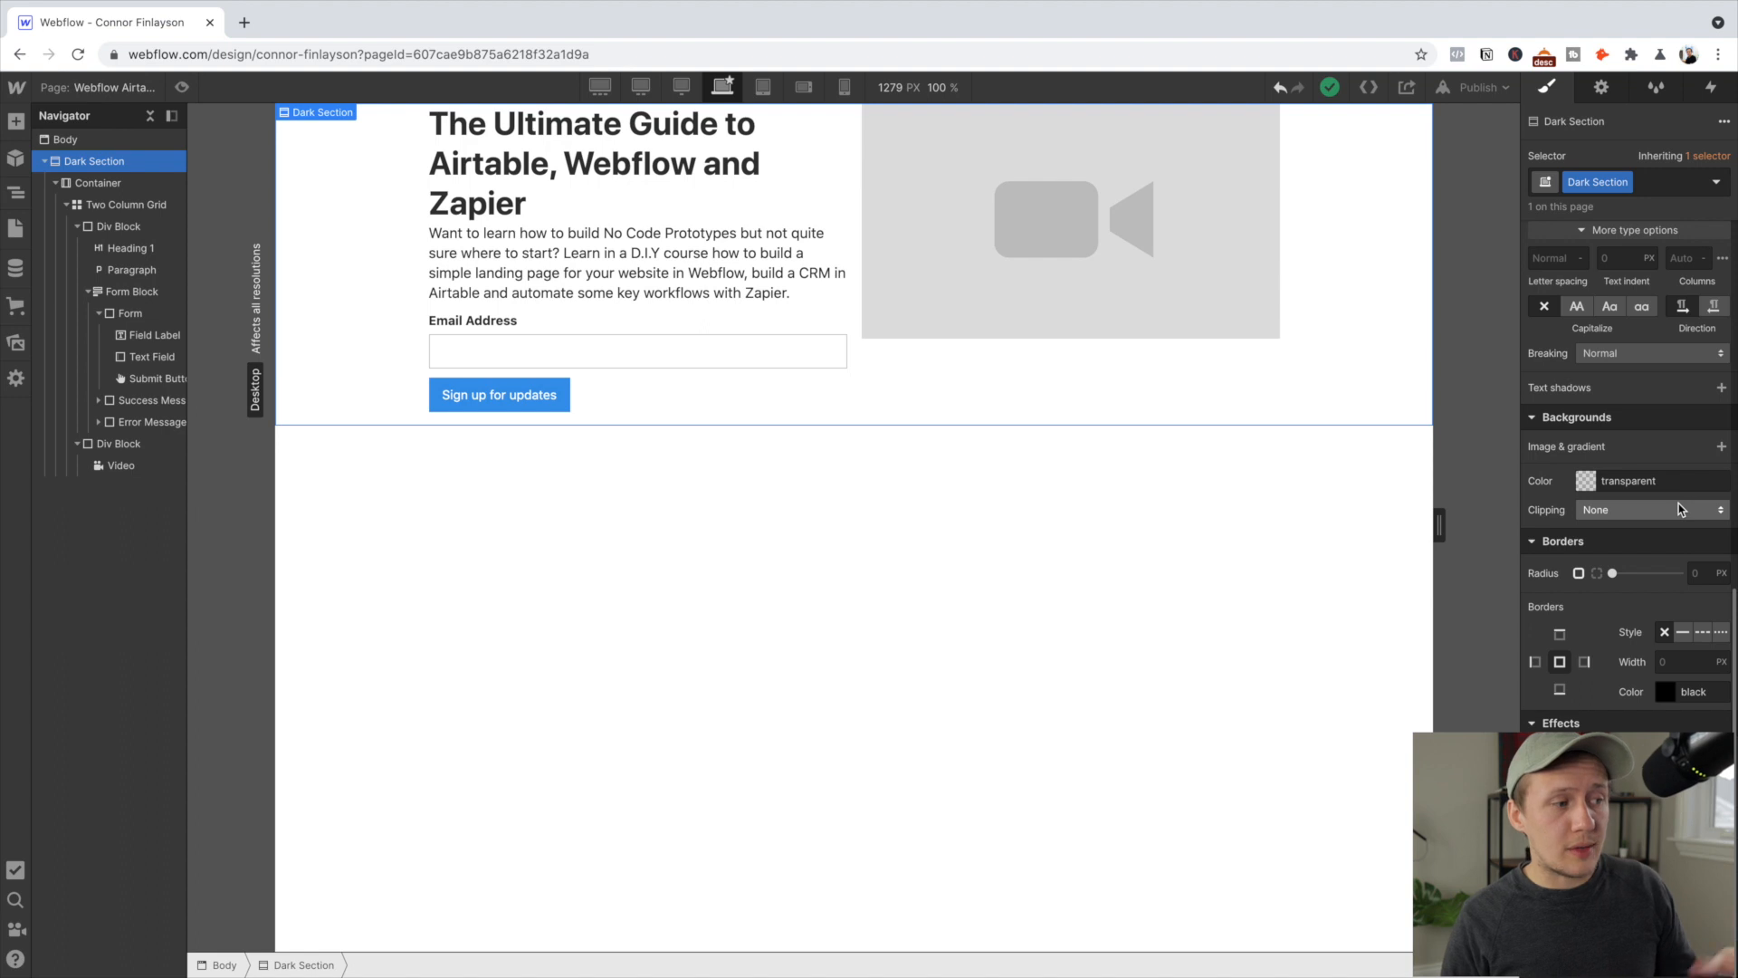
pyautogui.click(1610, 490)
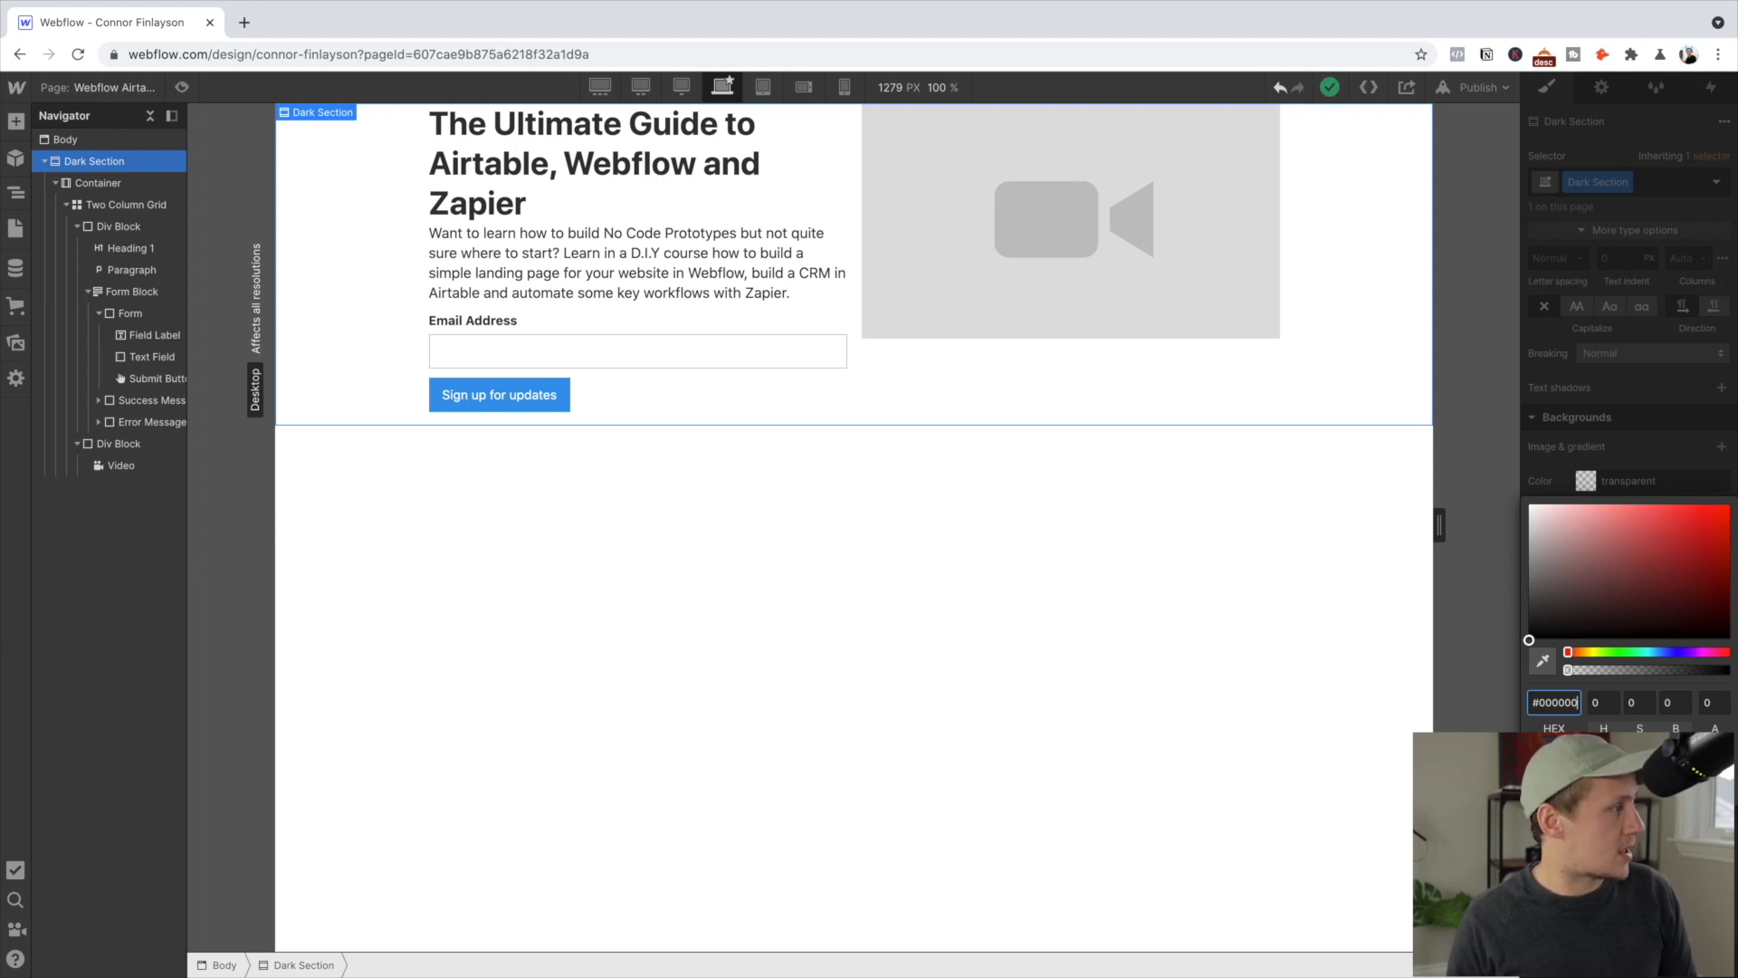
# Give the Dark Section a dark navy background colour
pyautogui.press('super+v')
pyautogui.click(1641, 348)
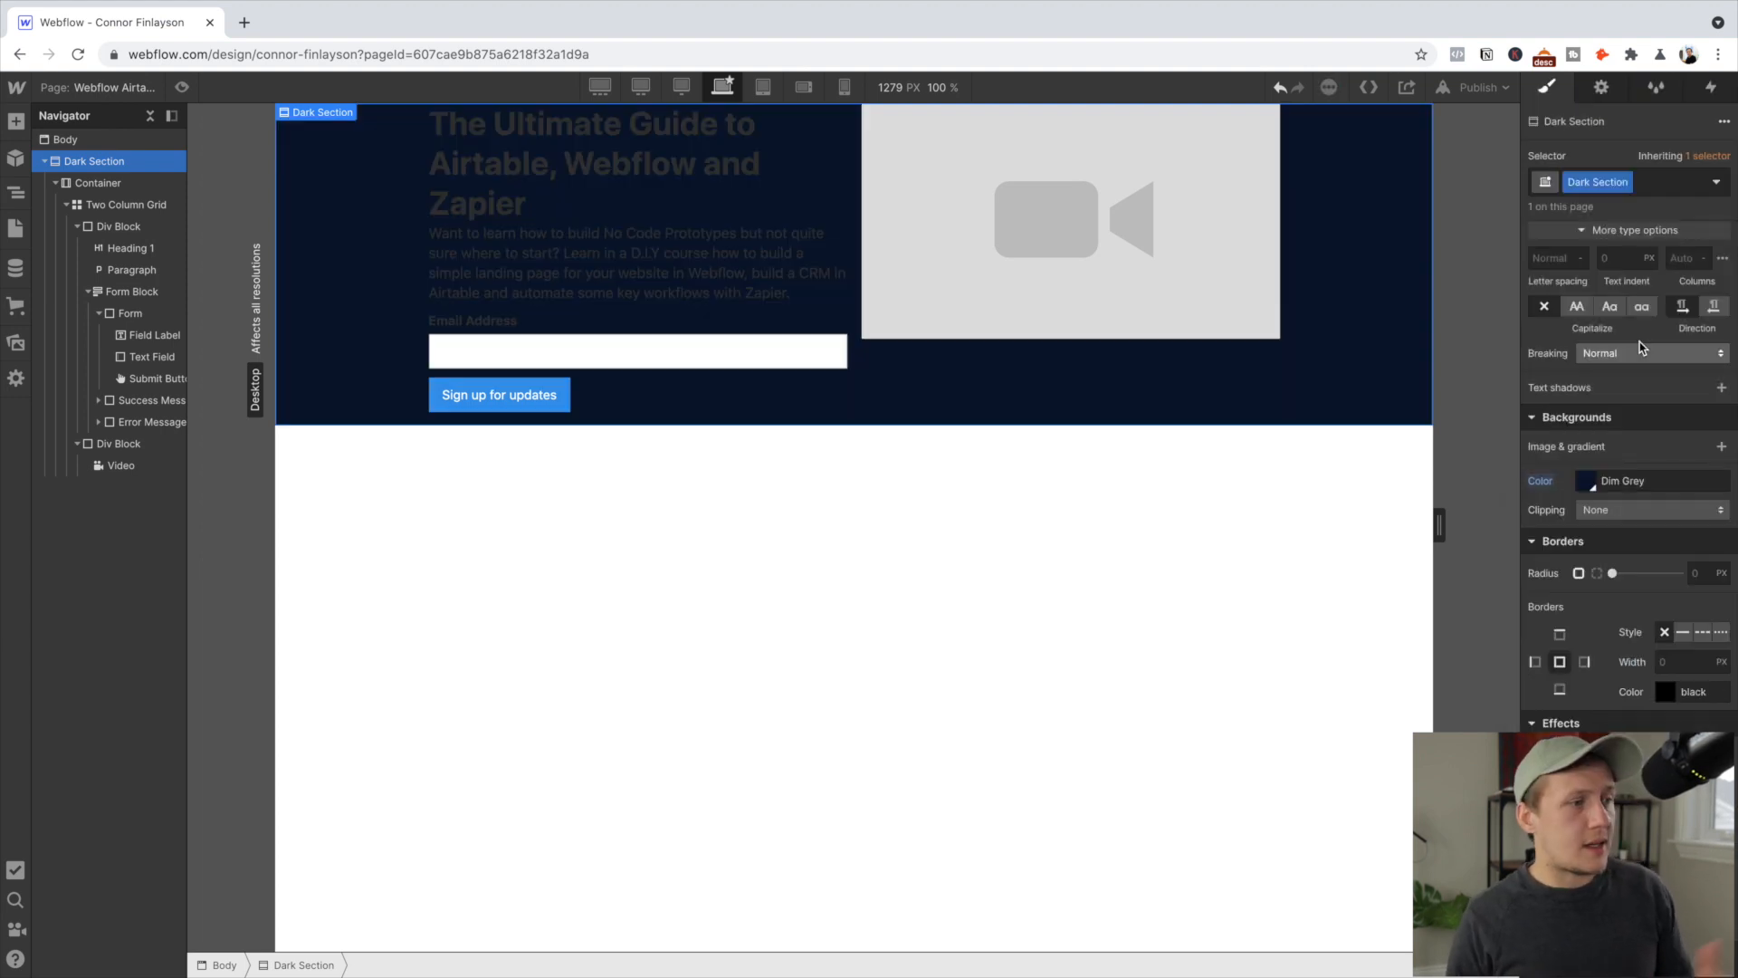
pyautogui.scroll(4, 1641, 348)
pyautogui.scroll(2, 1641, 349)
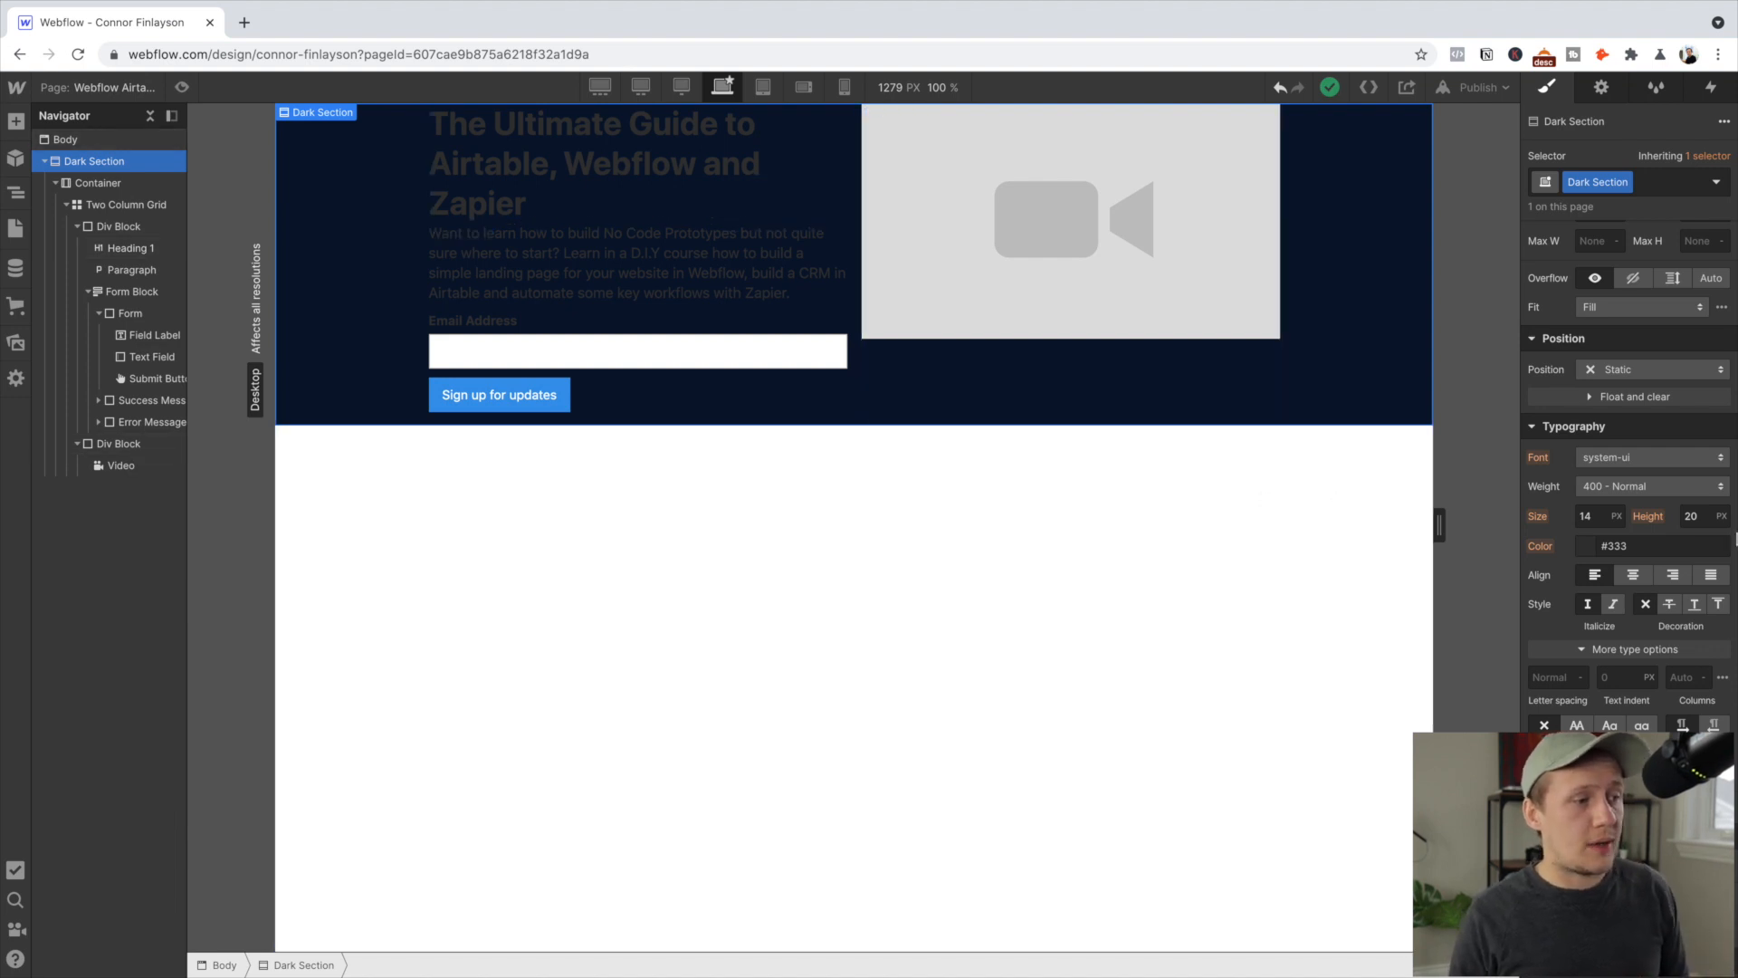
# Set the Dark Section's text colour to white, FFFFFF
pyautogui.click(1635, 548)
pyautogui.write('FFFFFF')
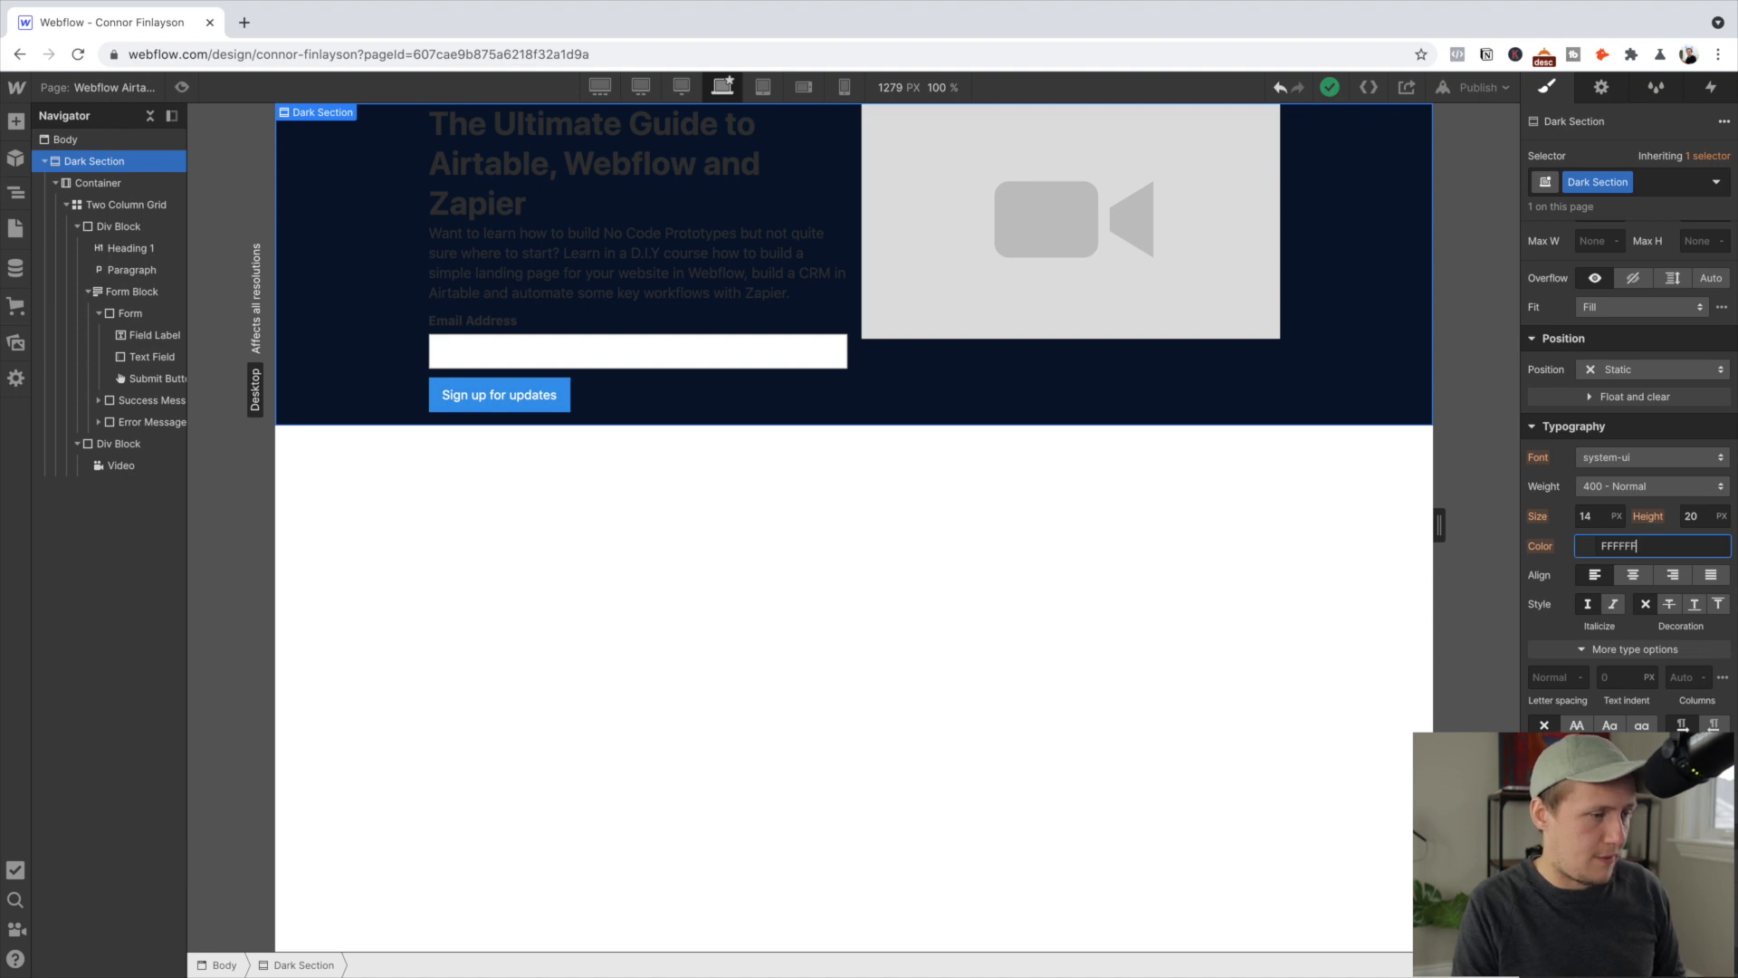
pyautogui.press('Return')
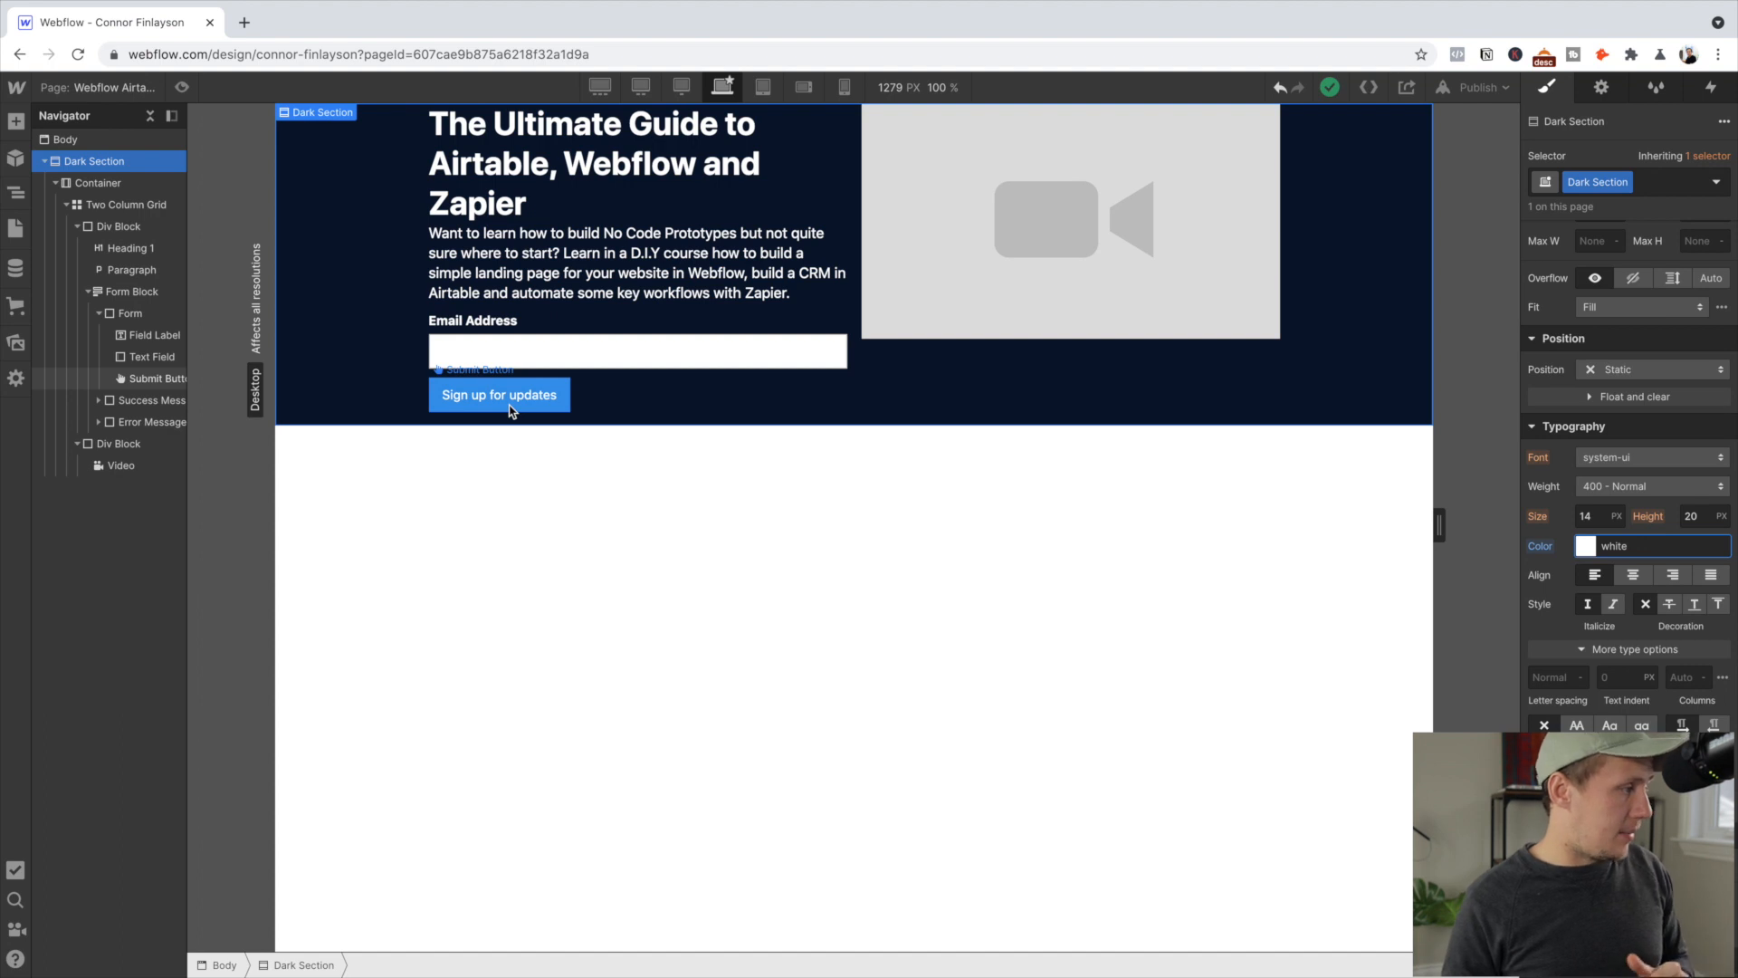
pyautogui.click(511, 411)
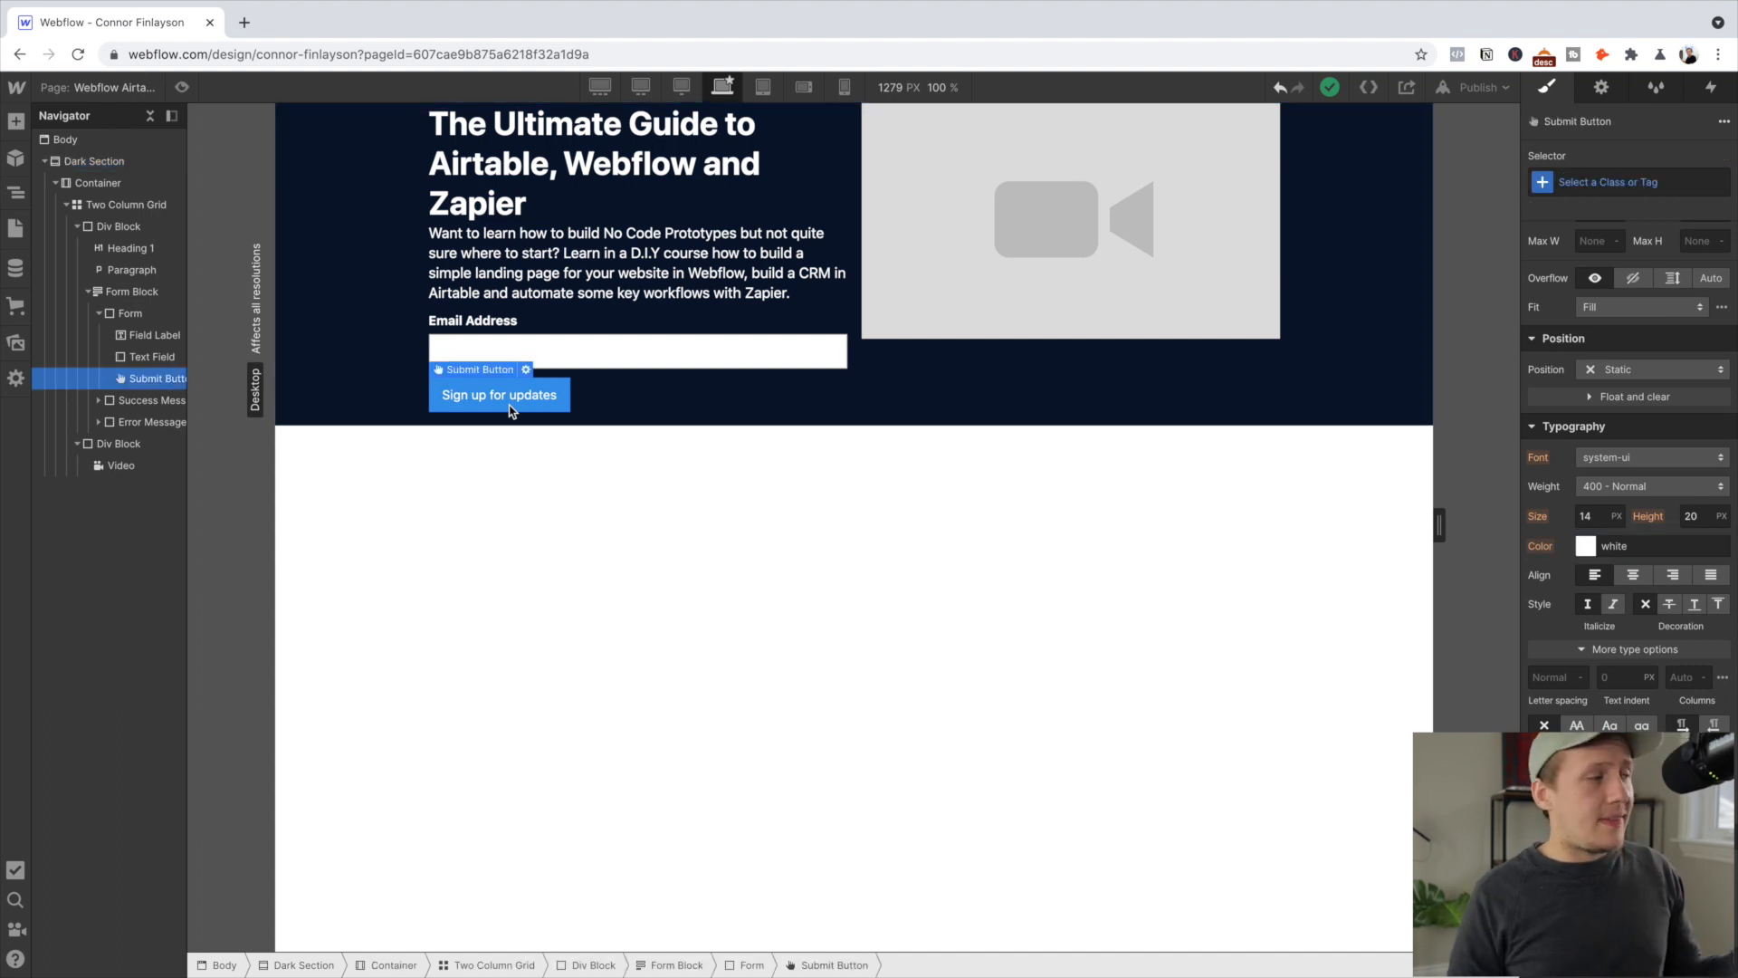
# Create and assign a new 'Submit Button' class on the signup button
pyautogui.click(1585, 180)
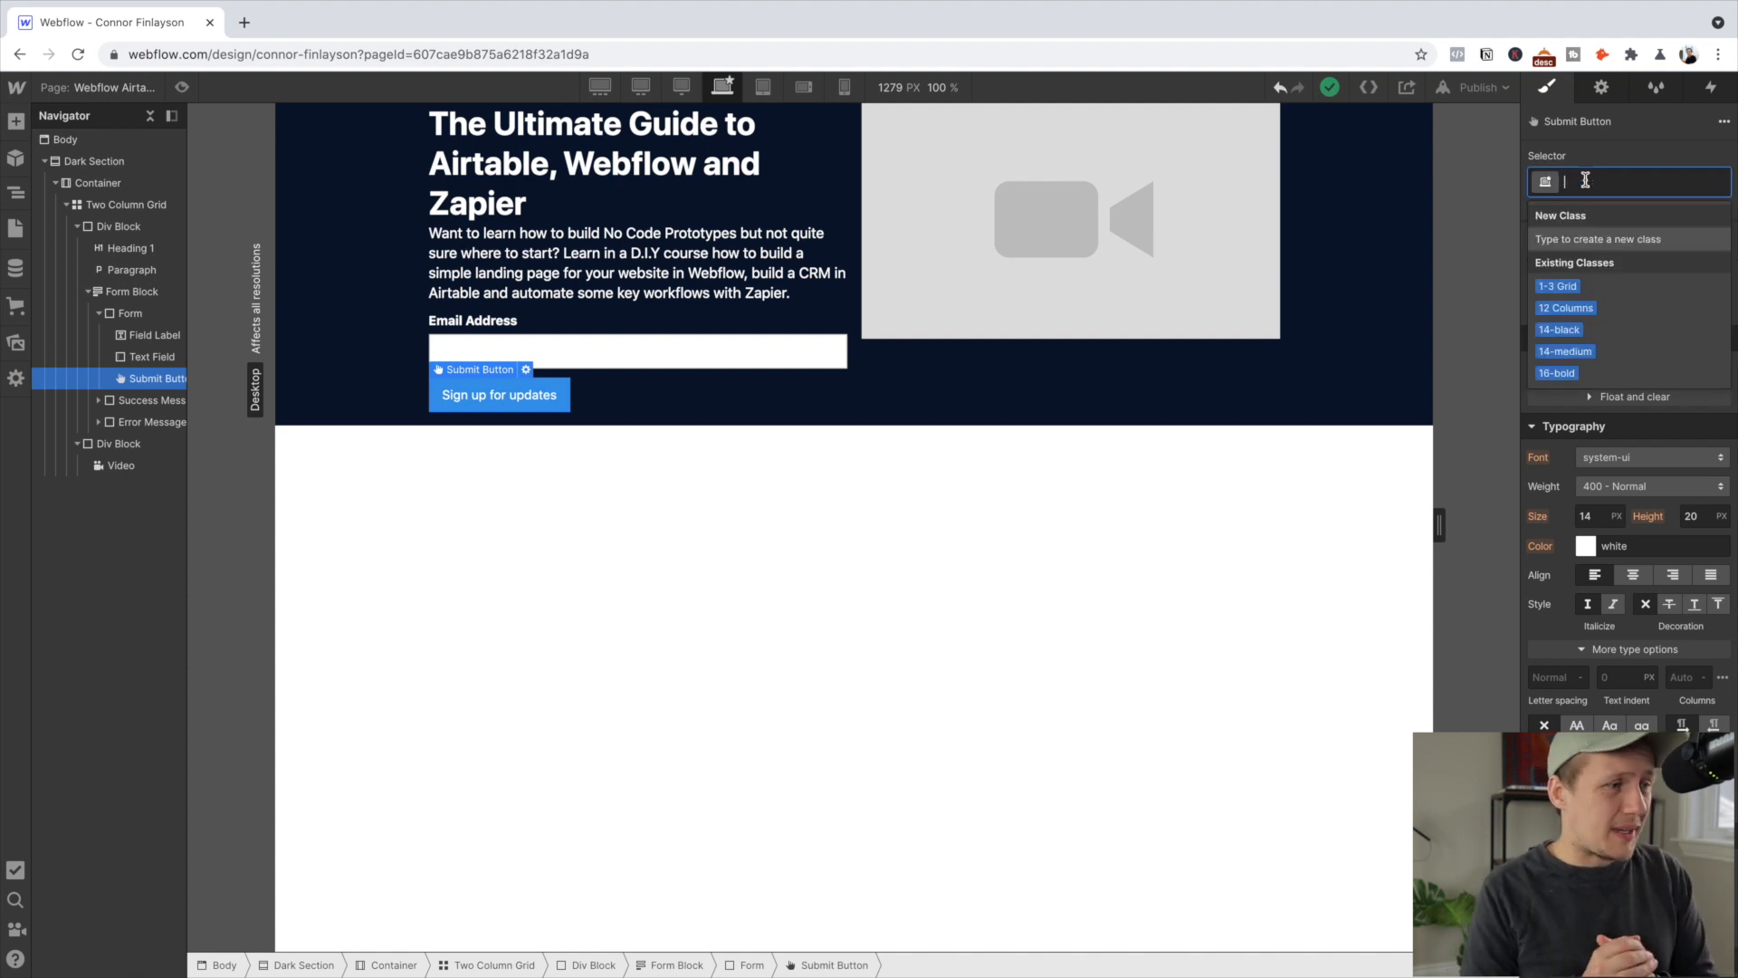
pyautogui.write('Submit')
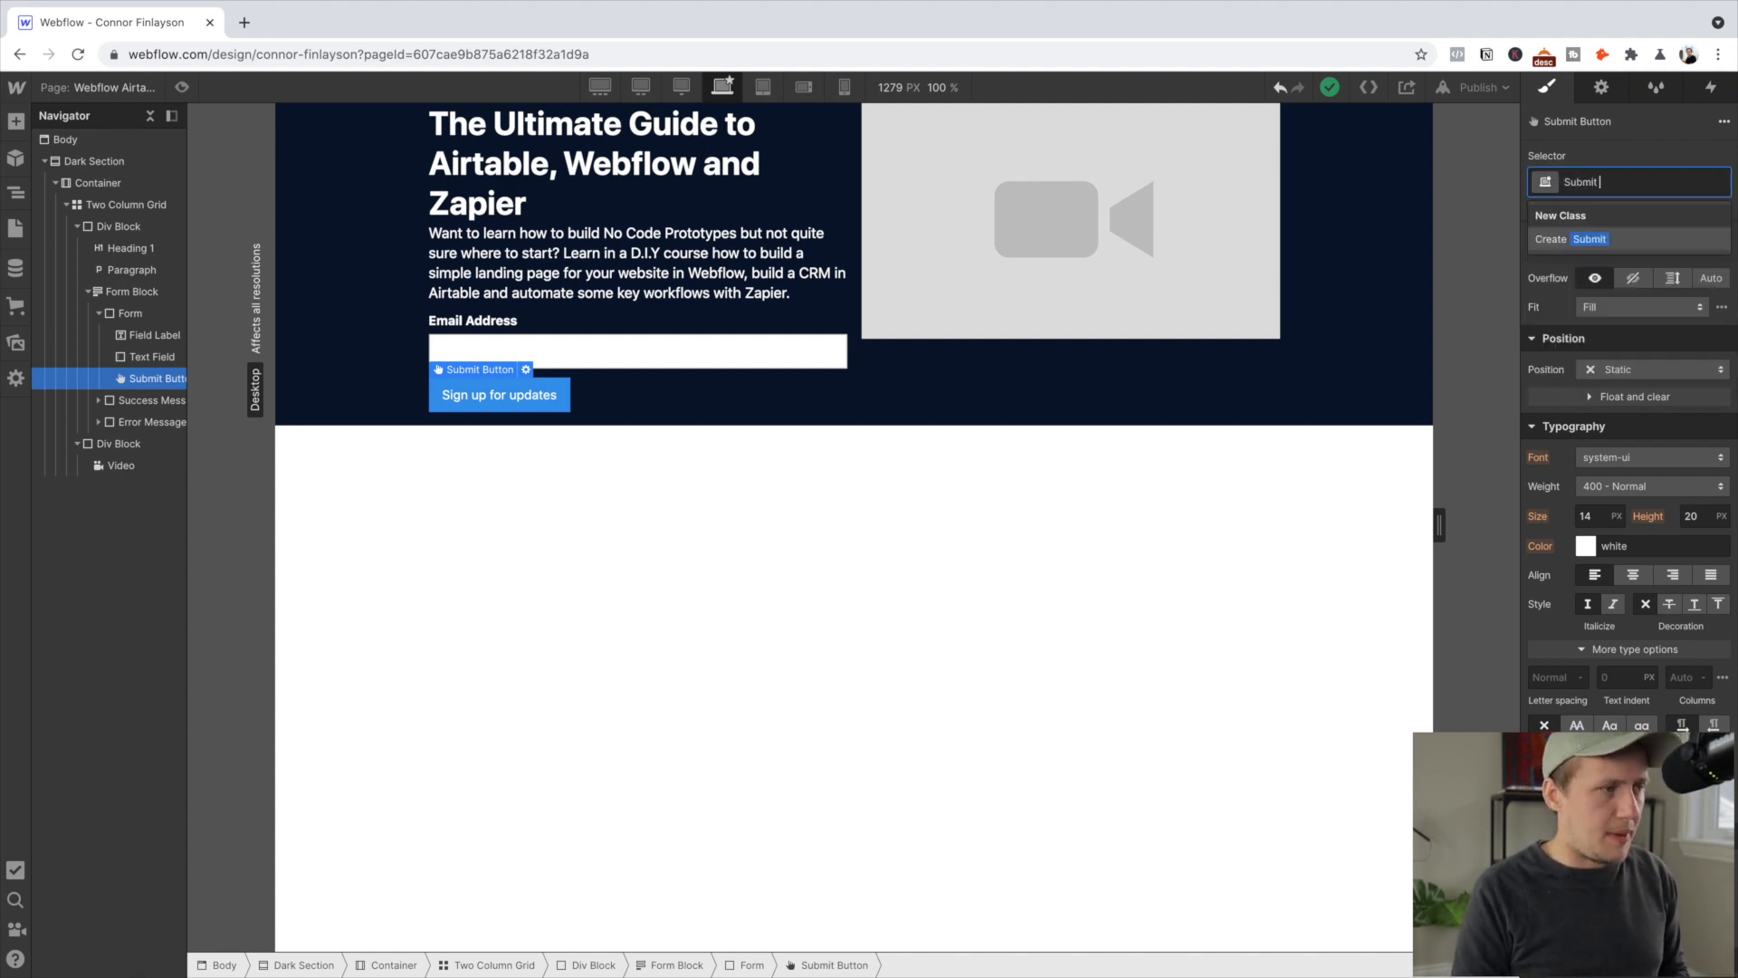
pyautogui.write(' Button')
pyautogui.press('Return')
pyautogui.scroll(-3, 1631, 460)
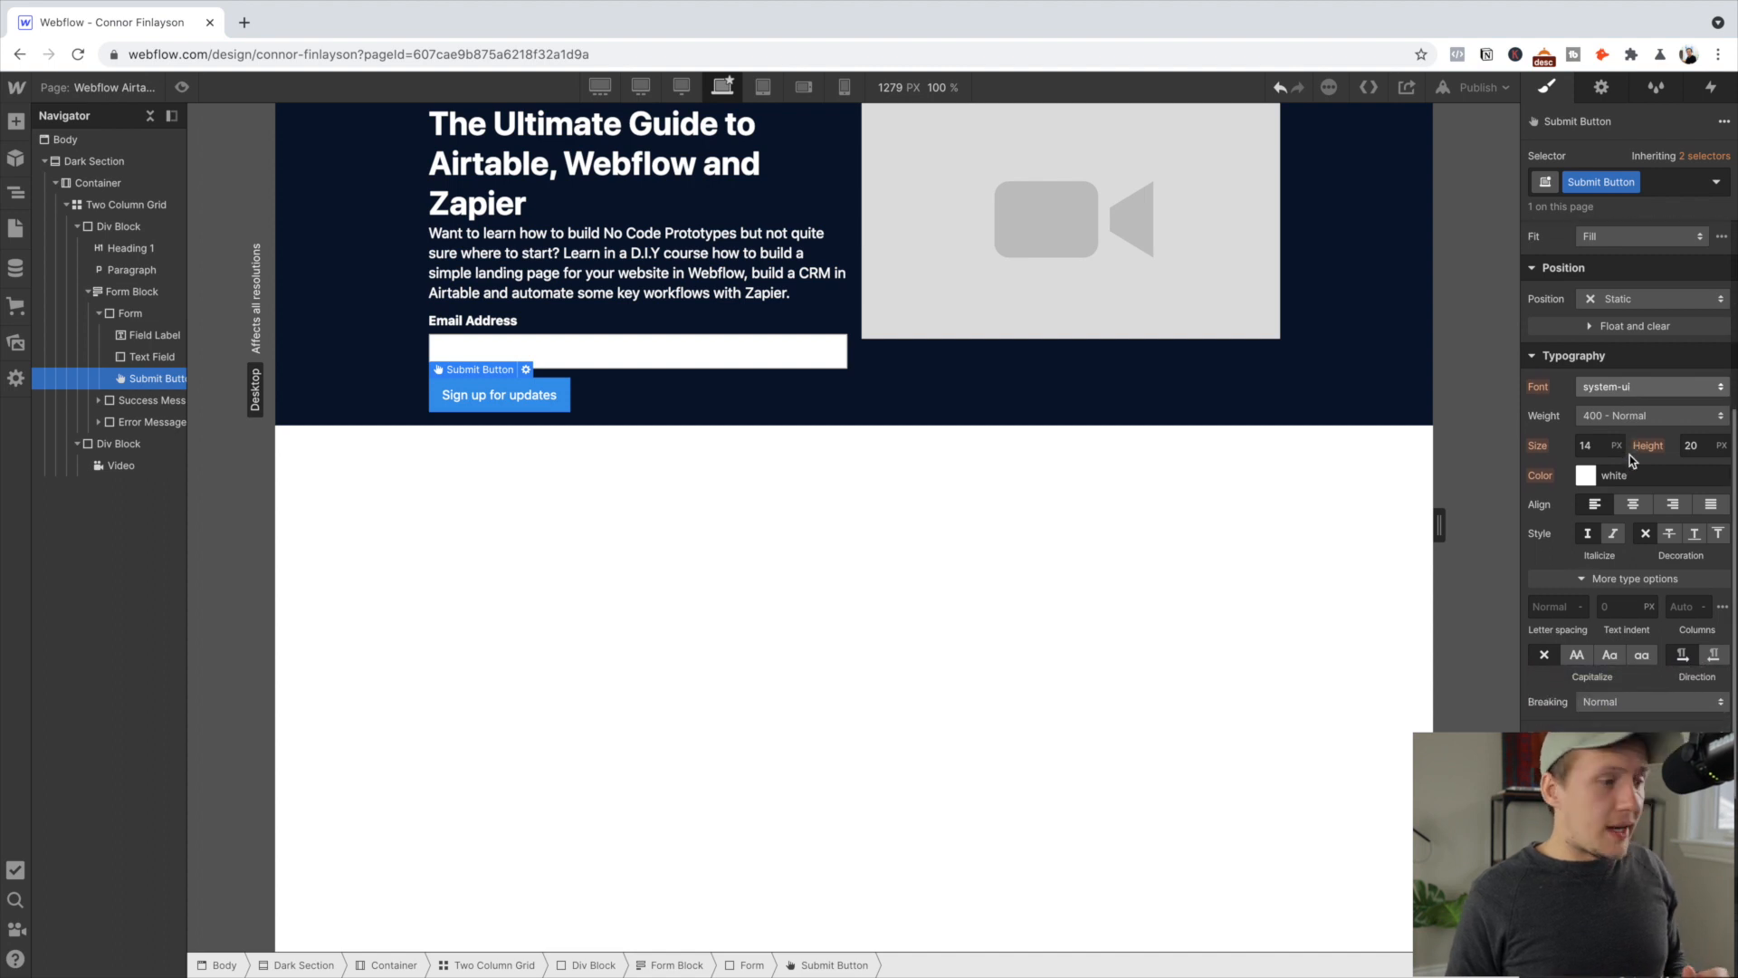
pyautogui.scroll(5, 1630, 458)
pyautogui.scroll(-2, 1621, 457)
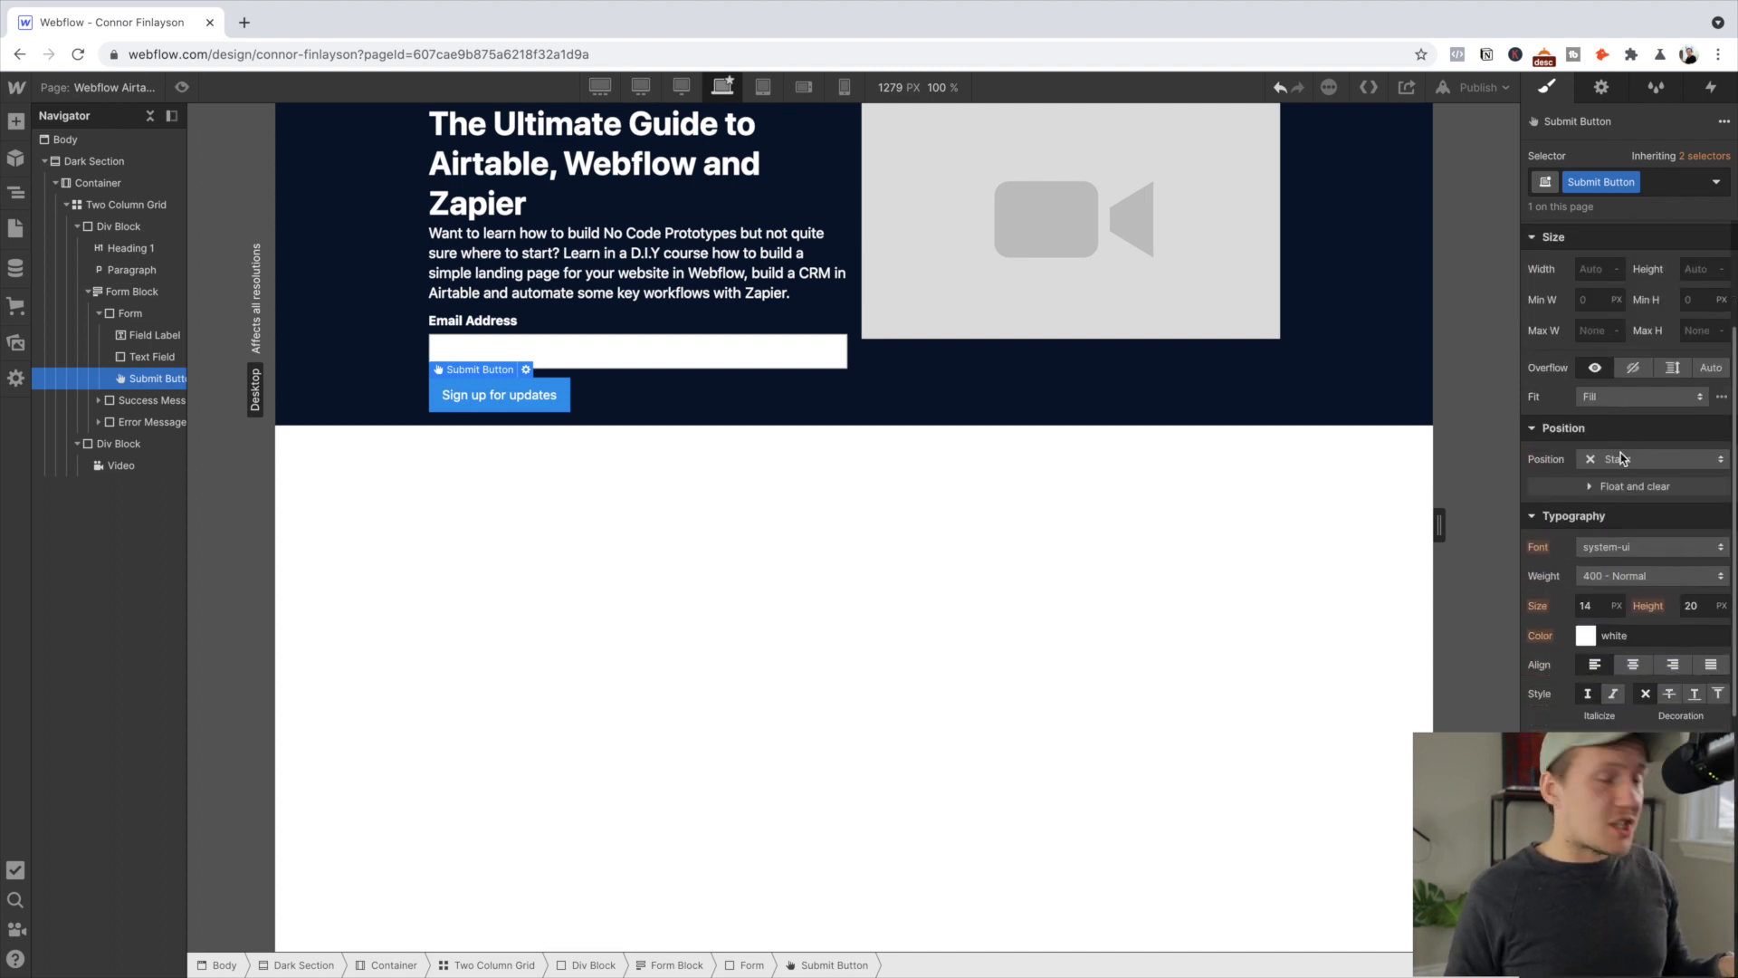
pyautogui.scroll(-5, 1621, 453)
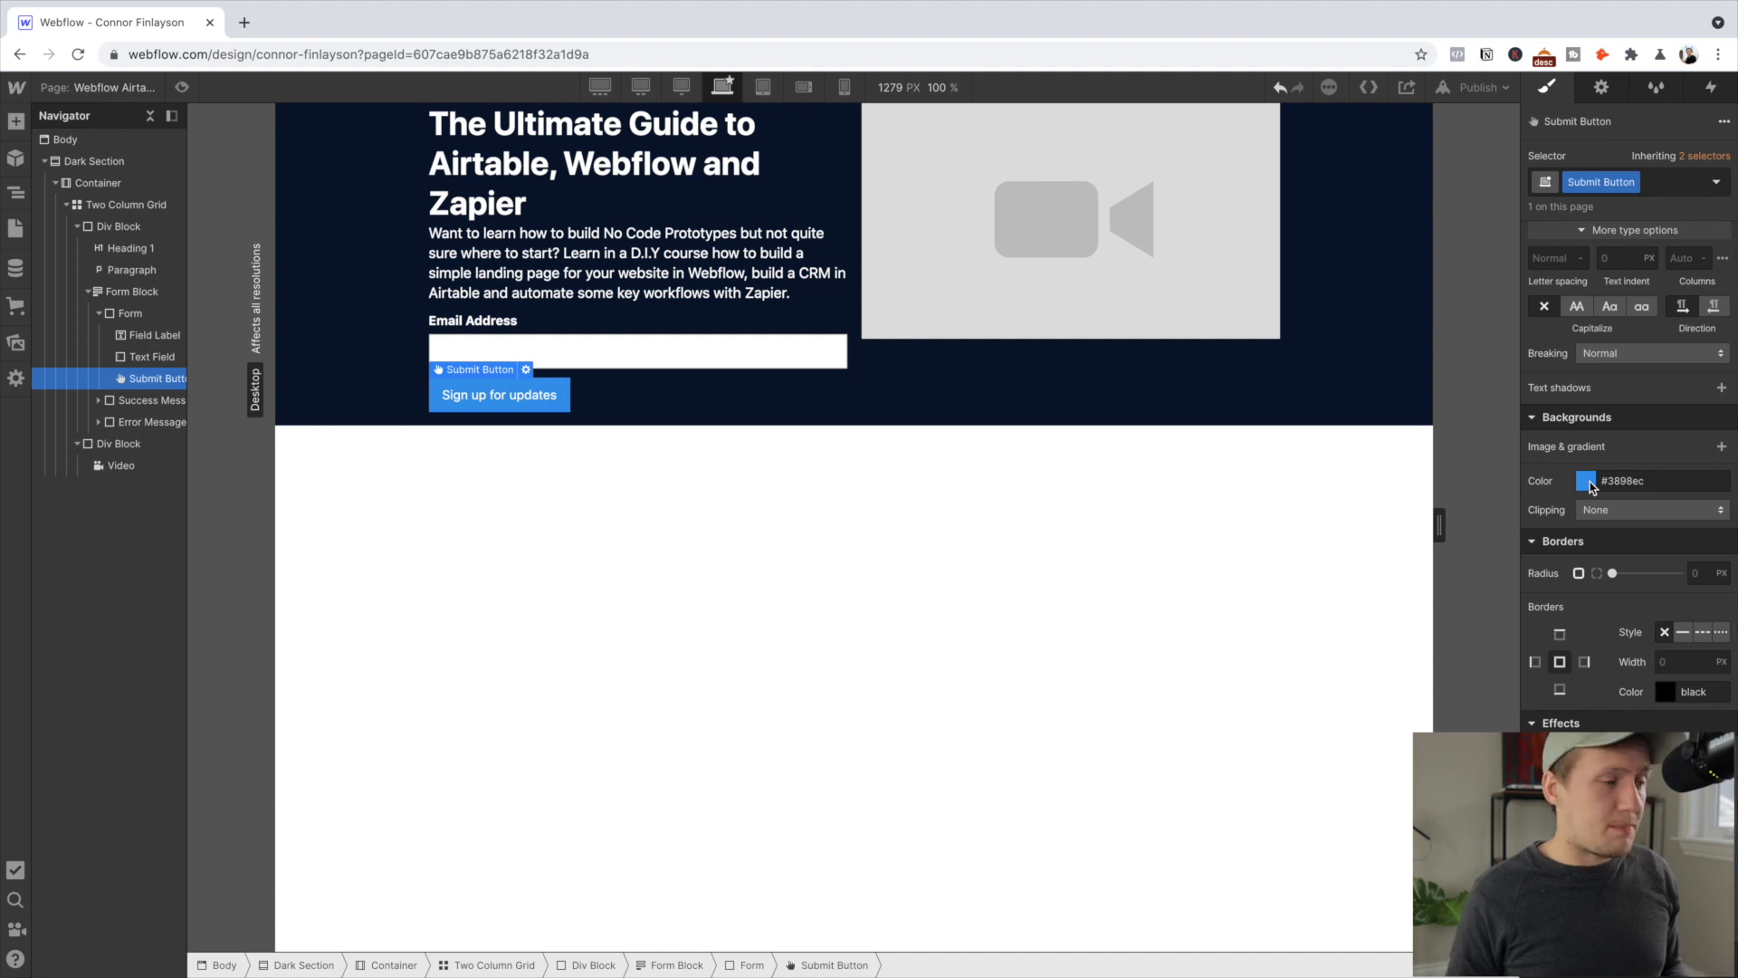
# Set the Submit Button background colour to the Red Hover swatch
pyautogui.click(1589, 484)
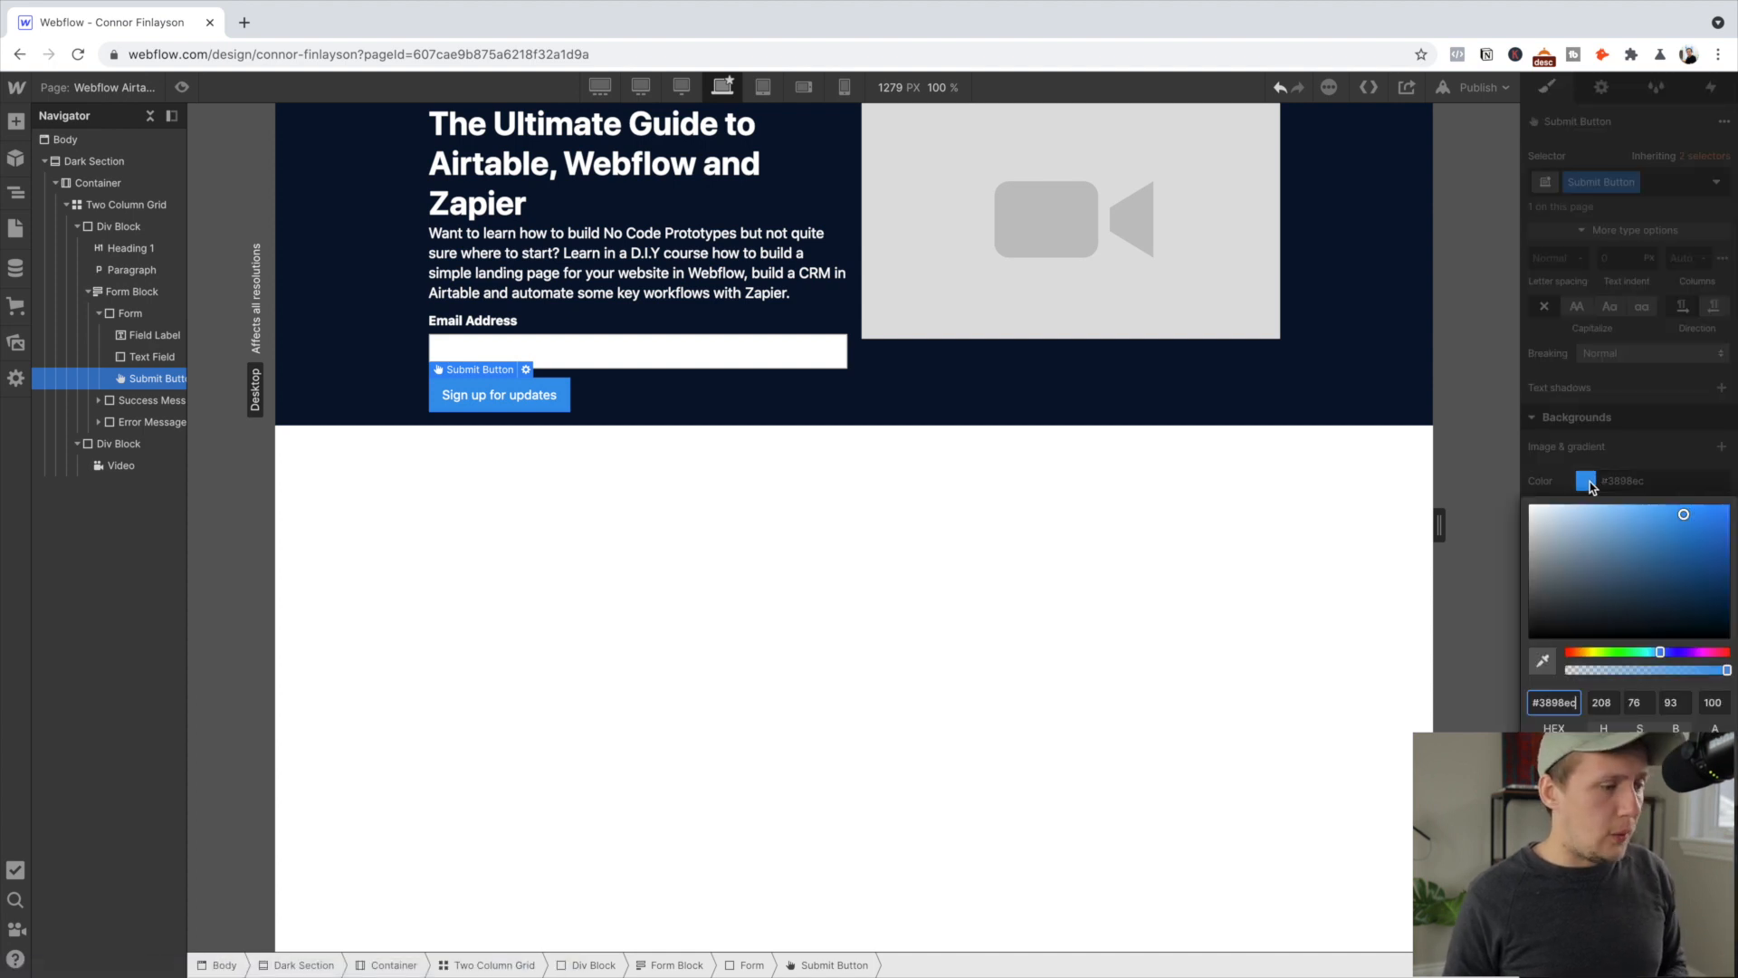
pyautogui.click(1629, 781)
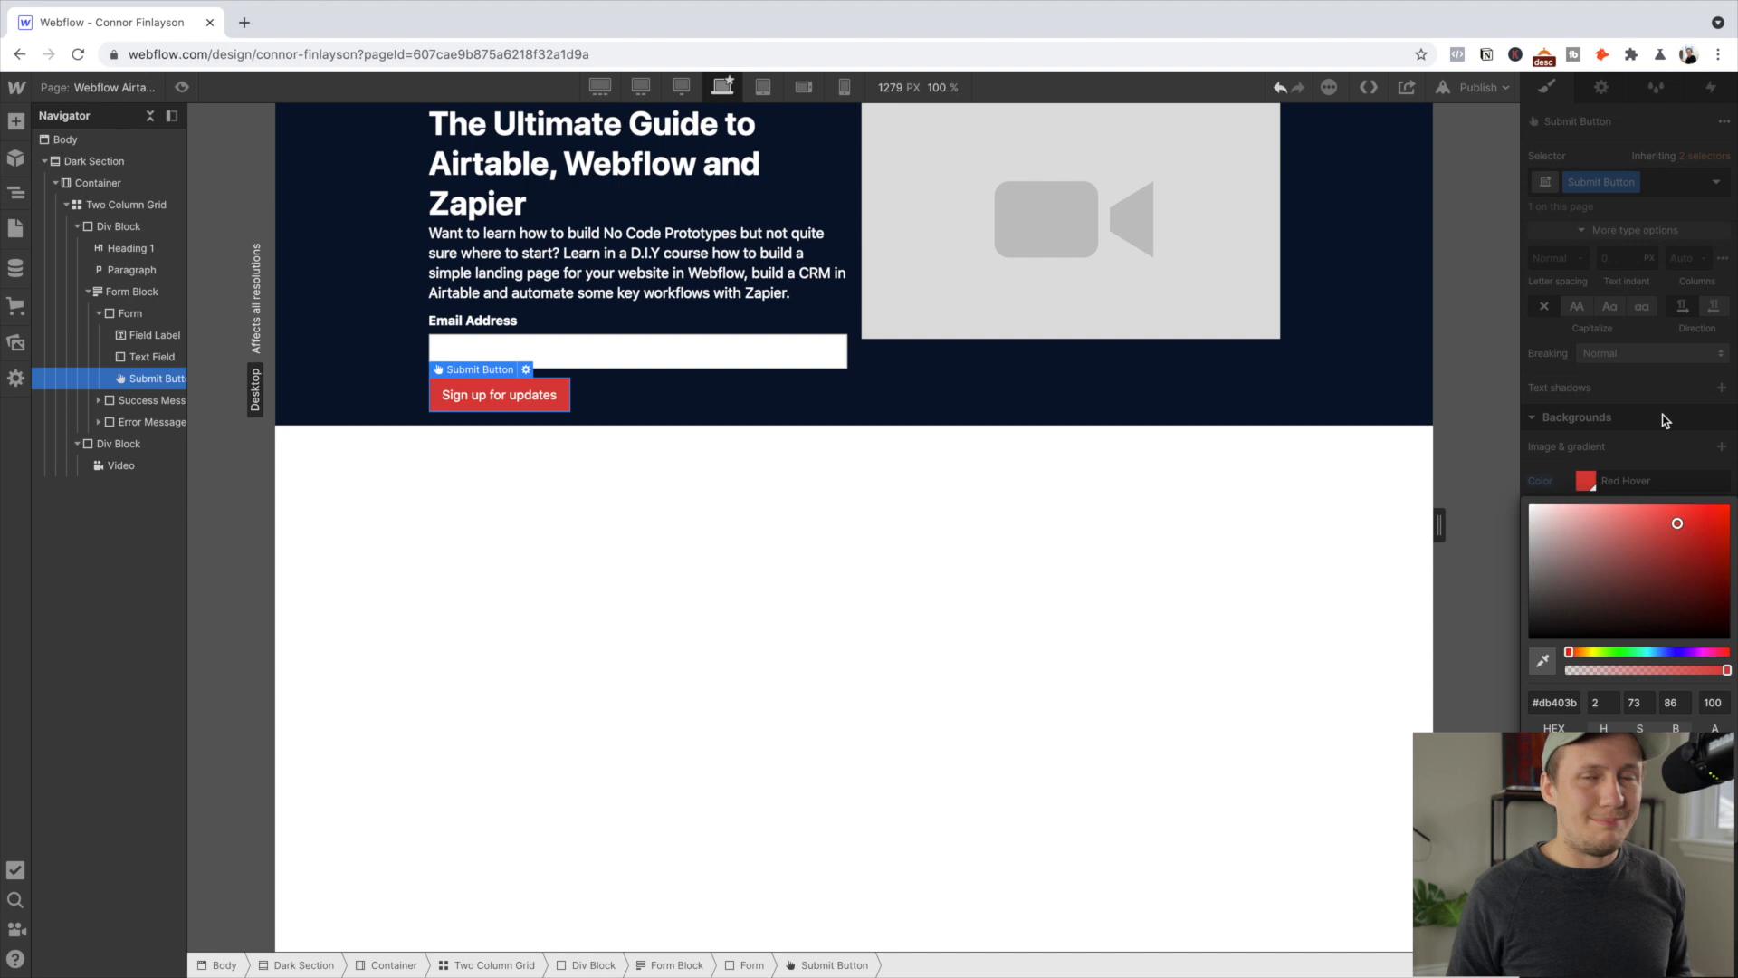
pyautogui.click(1666, 420)
pyautogui.scroll(2, 1666, 420)
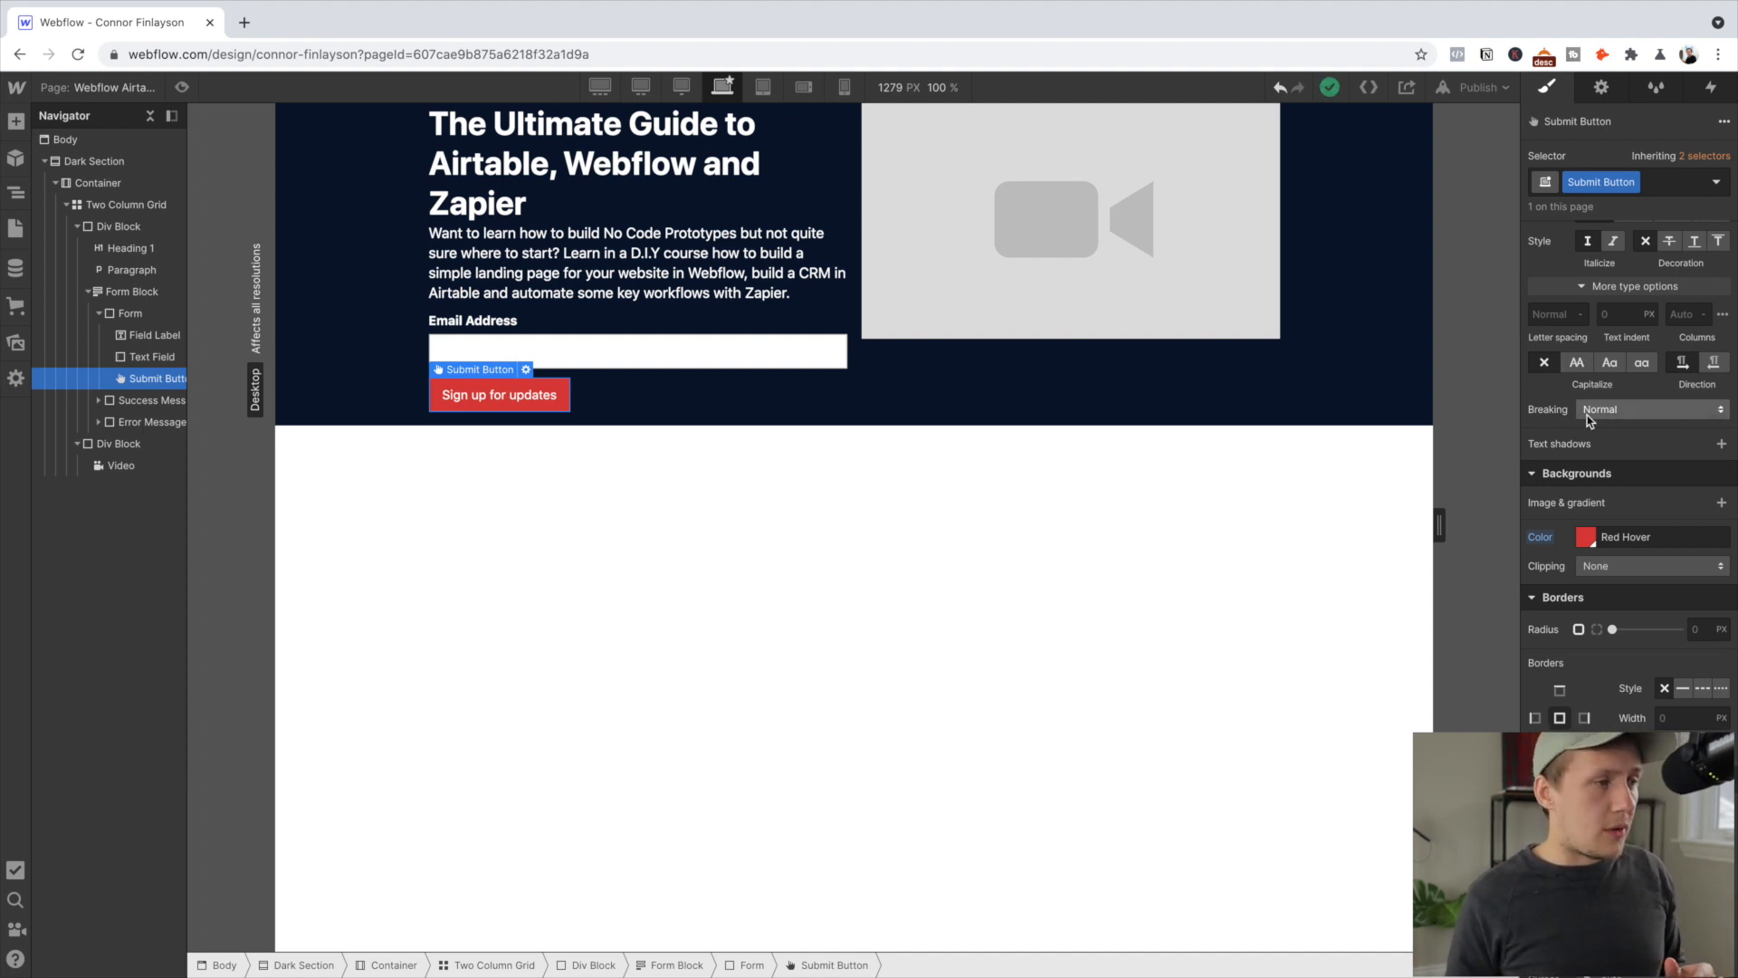
pyautogui.scroll(5, 1589, 419)
pyautogui.scroll(-5, 1587, 414)
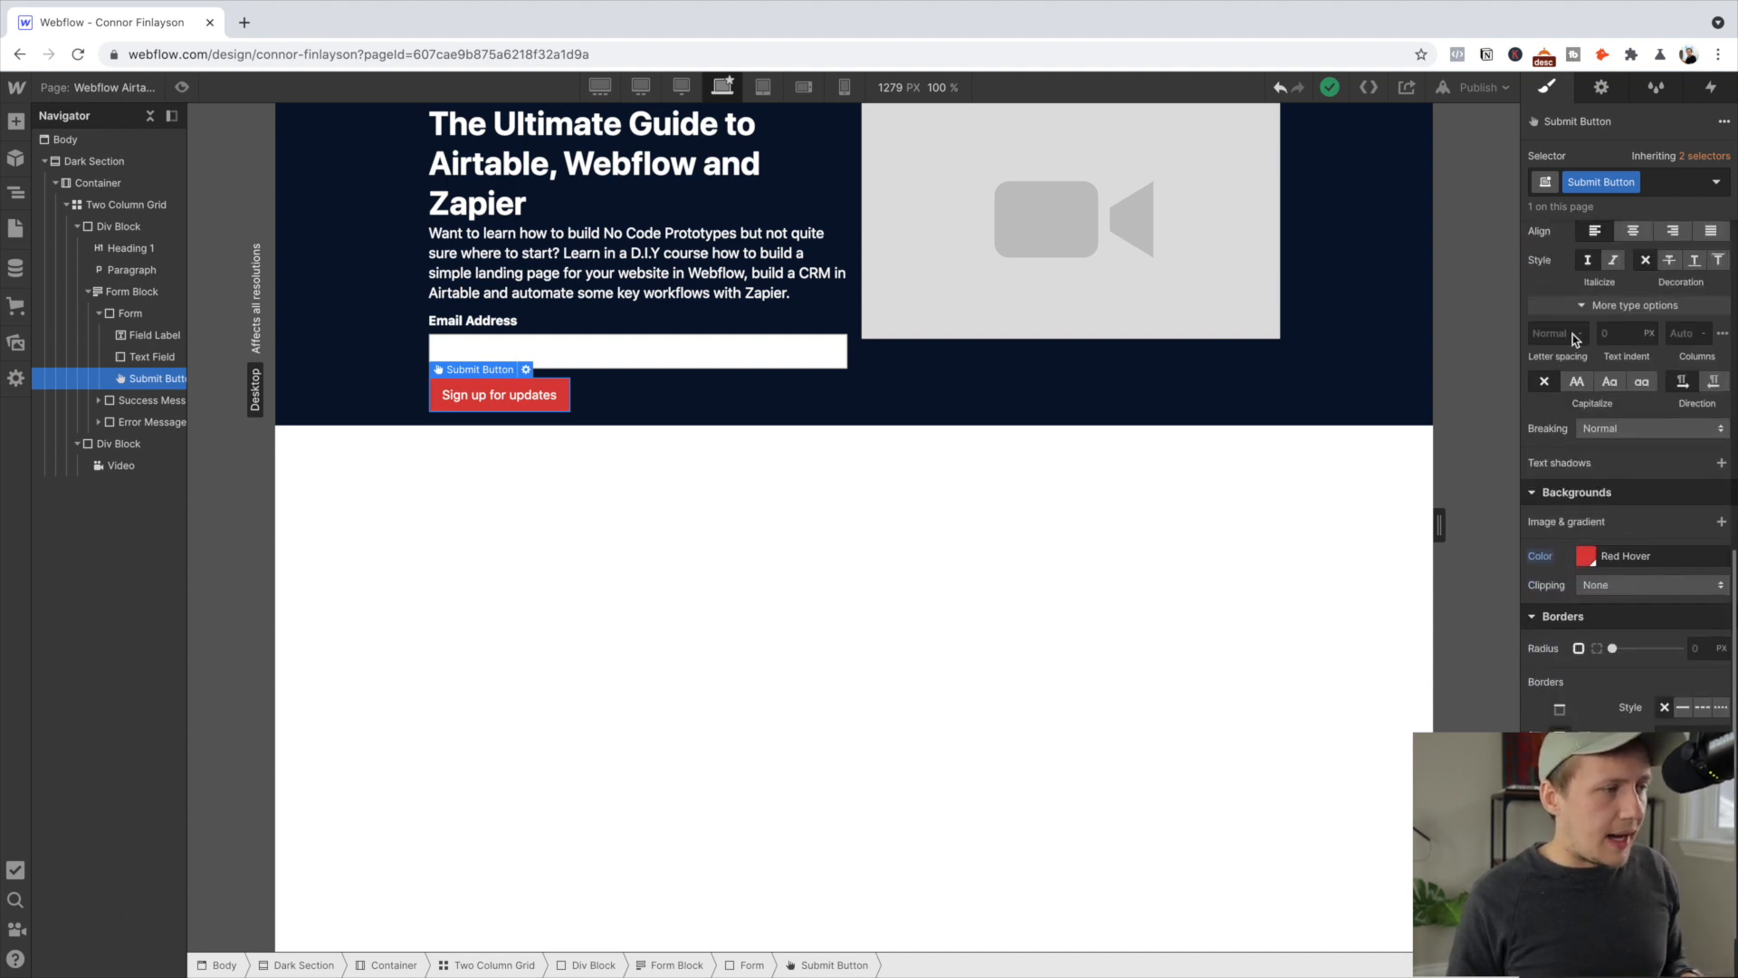
# Make the button label all caps with 700 Bold font weight
pyautogui.click(1577, 382)
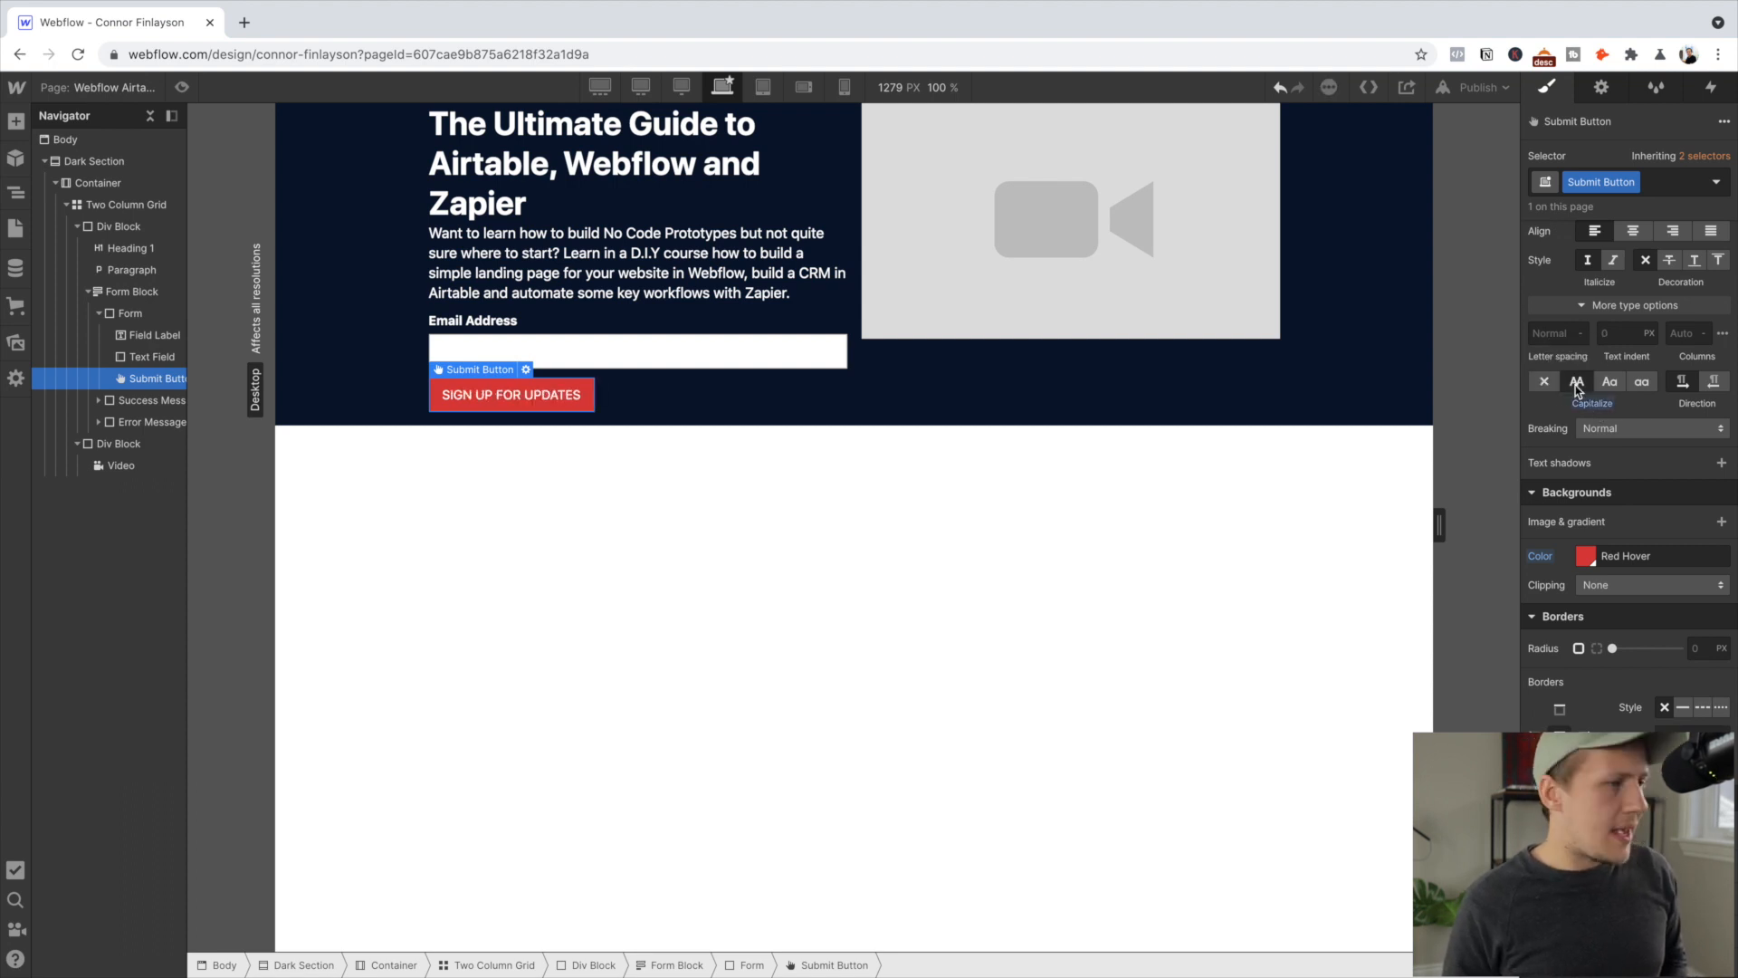
pyautogui.scroll(3, 1558, 381)
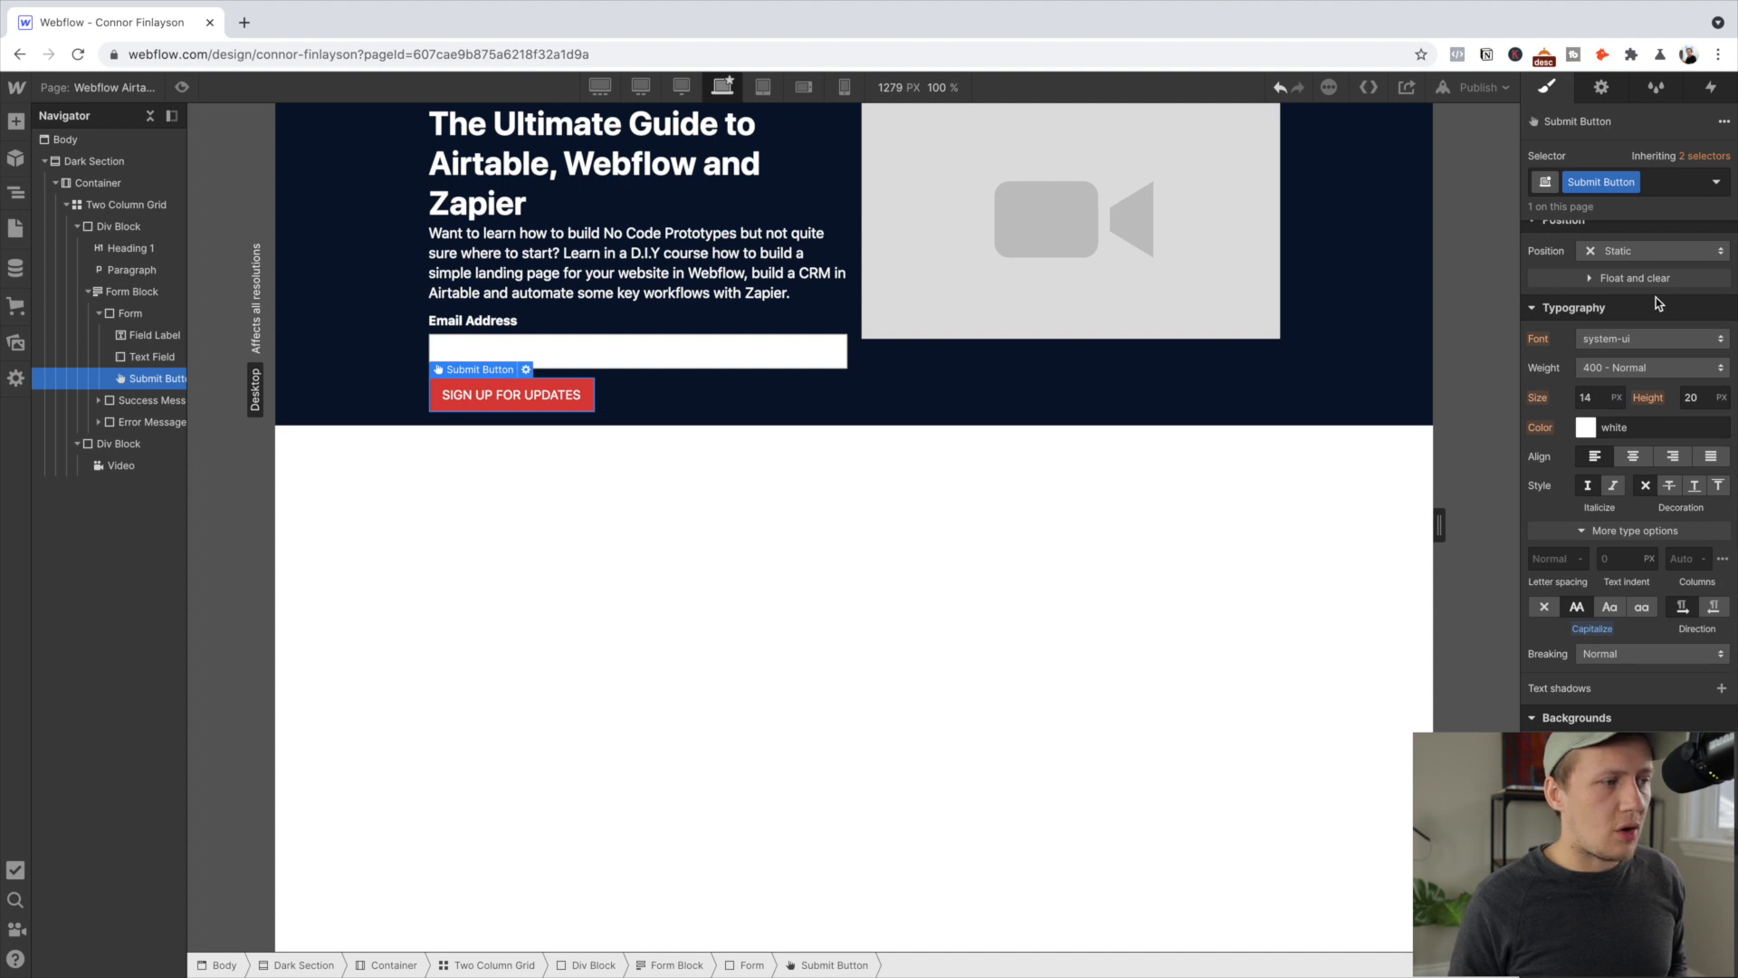
pyautogui.click(1646, 371)
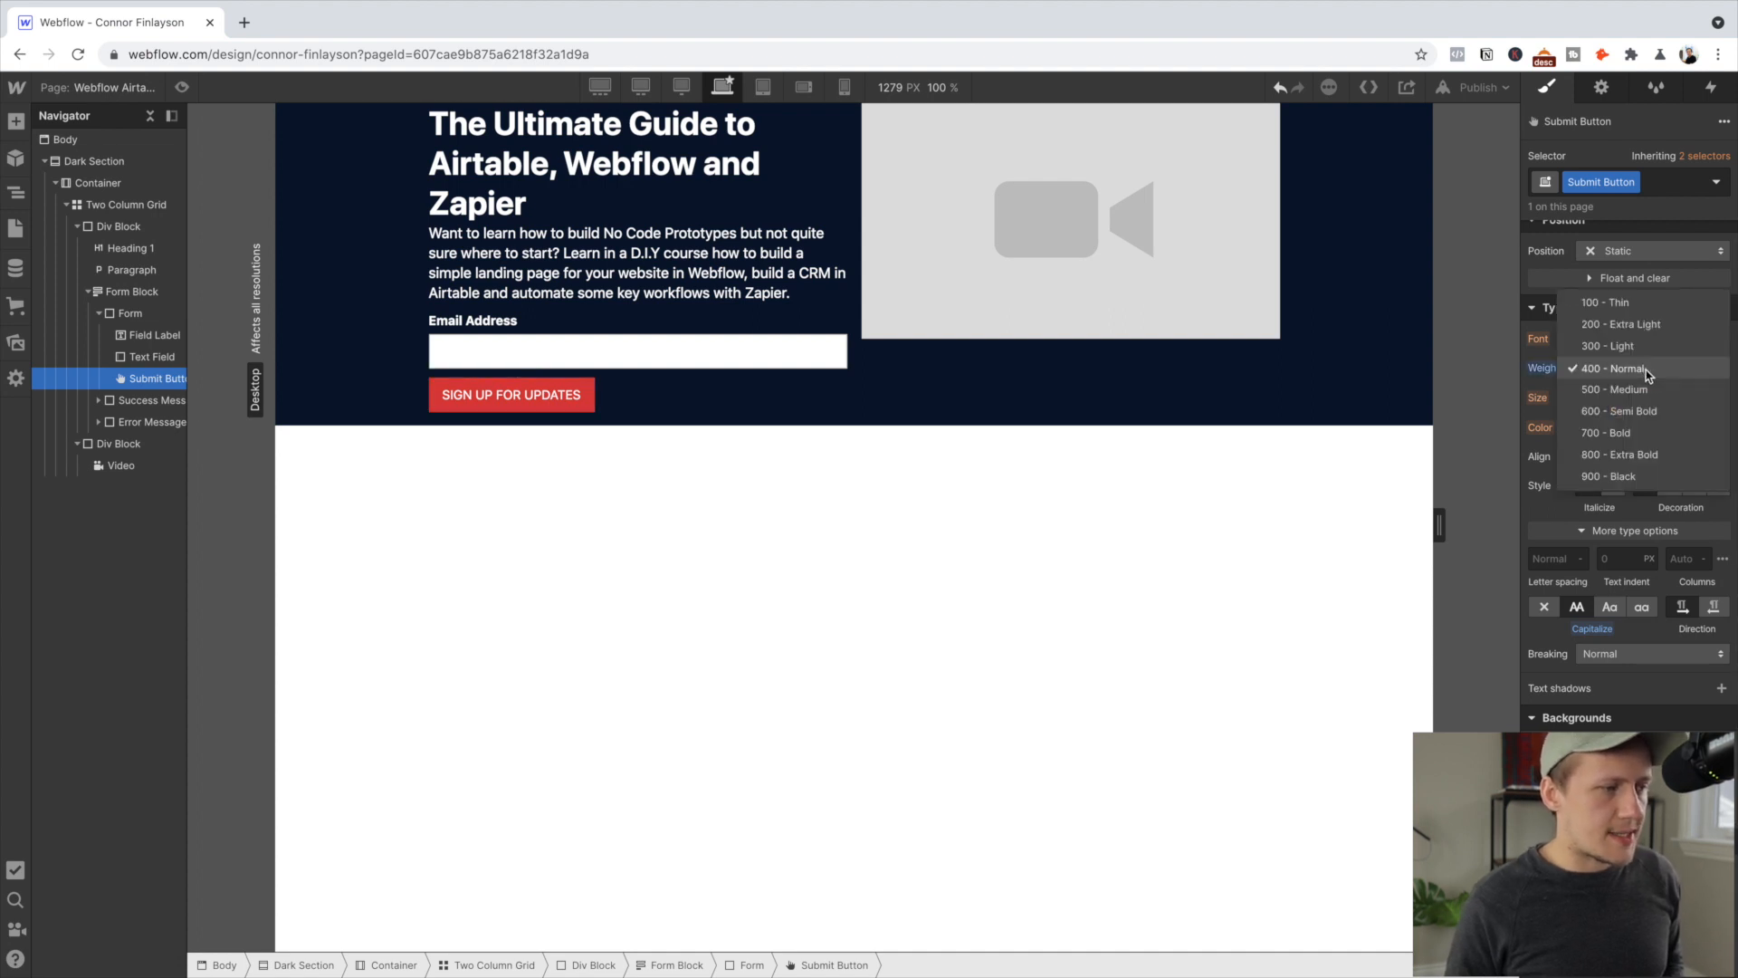
pyautogui.click(1635, 433)
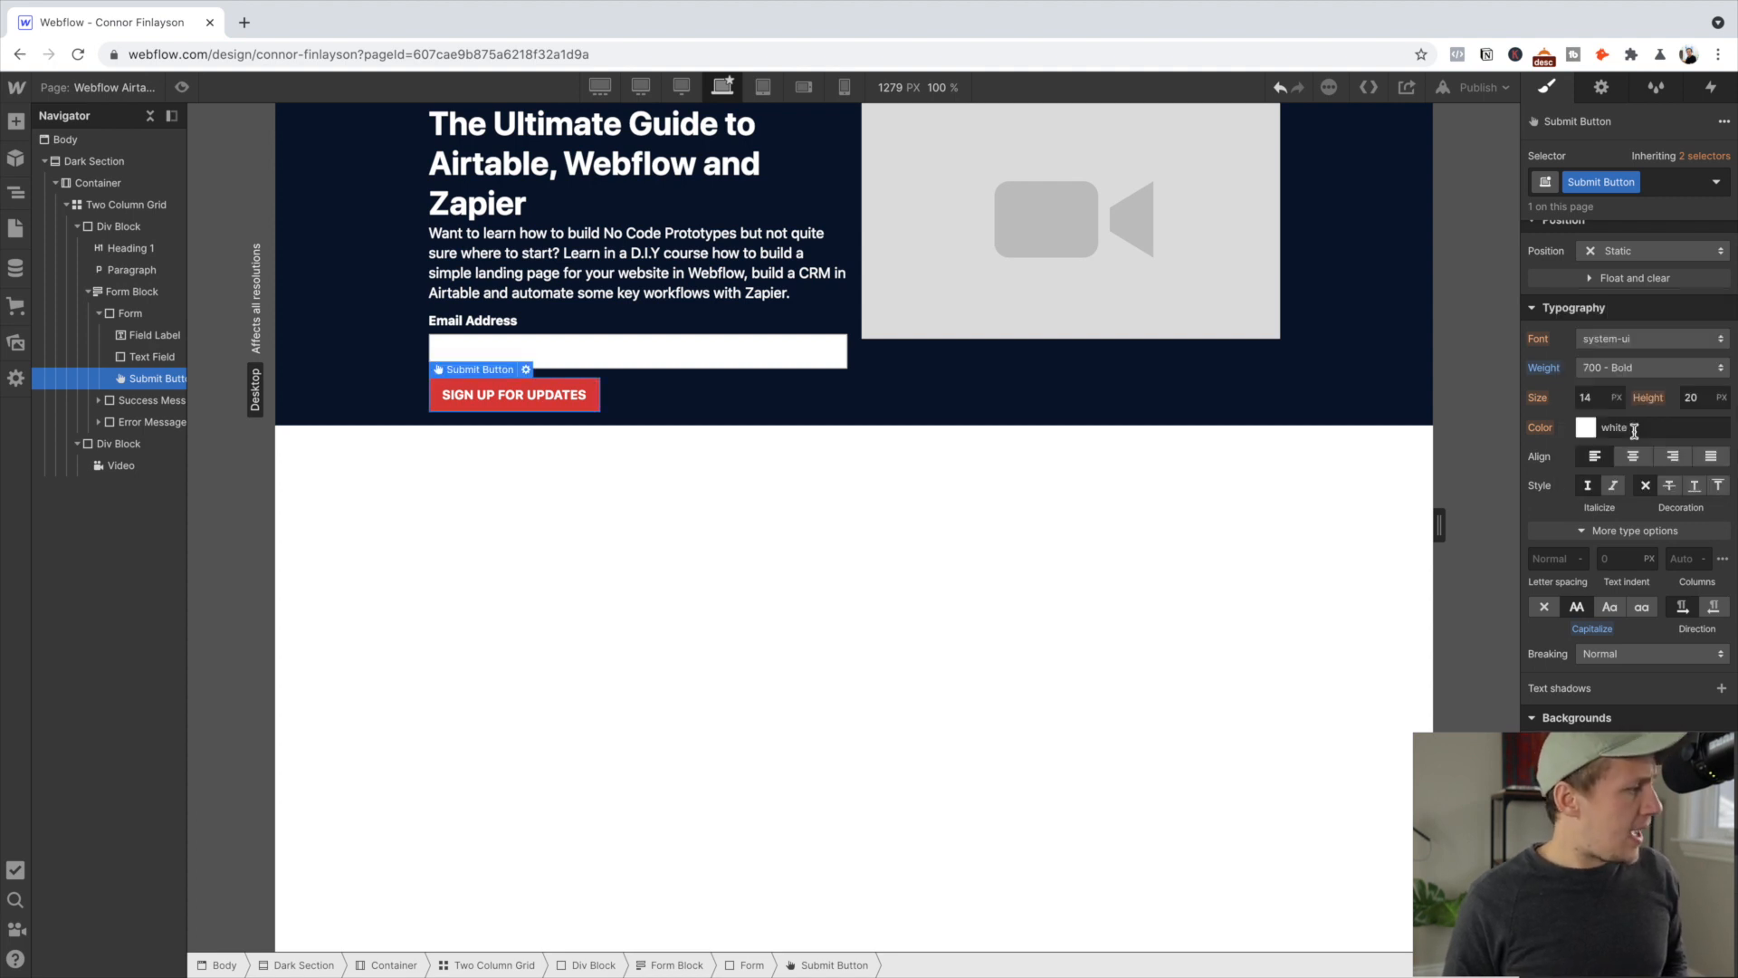
pyautogui.scroll(5, 1634, 431)
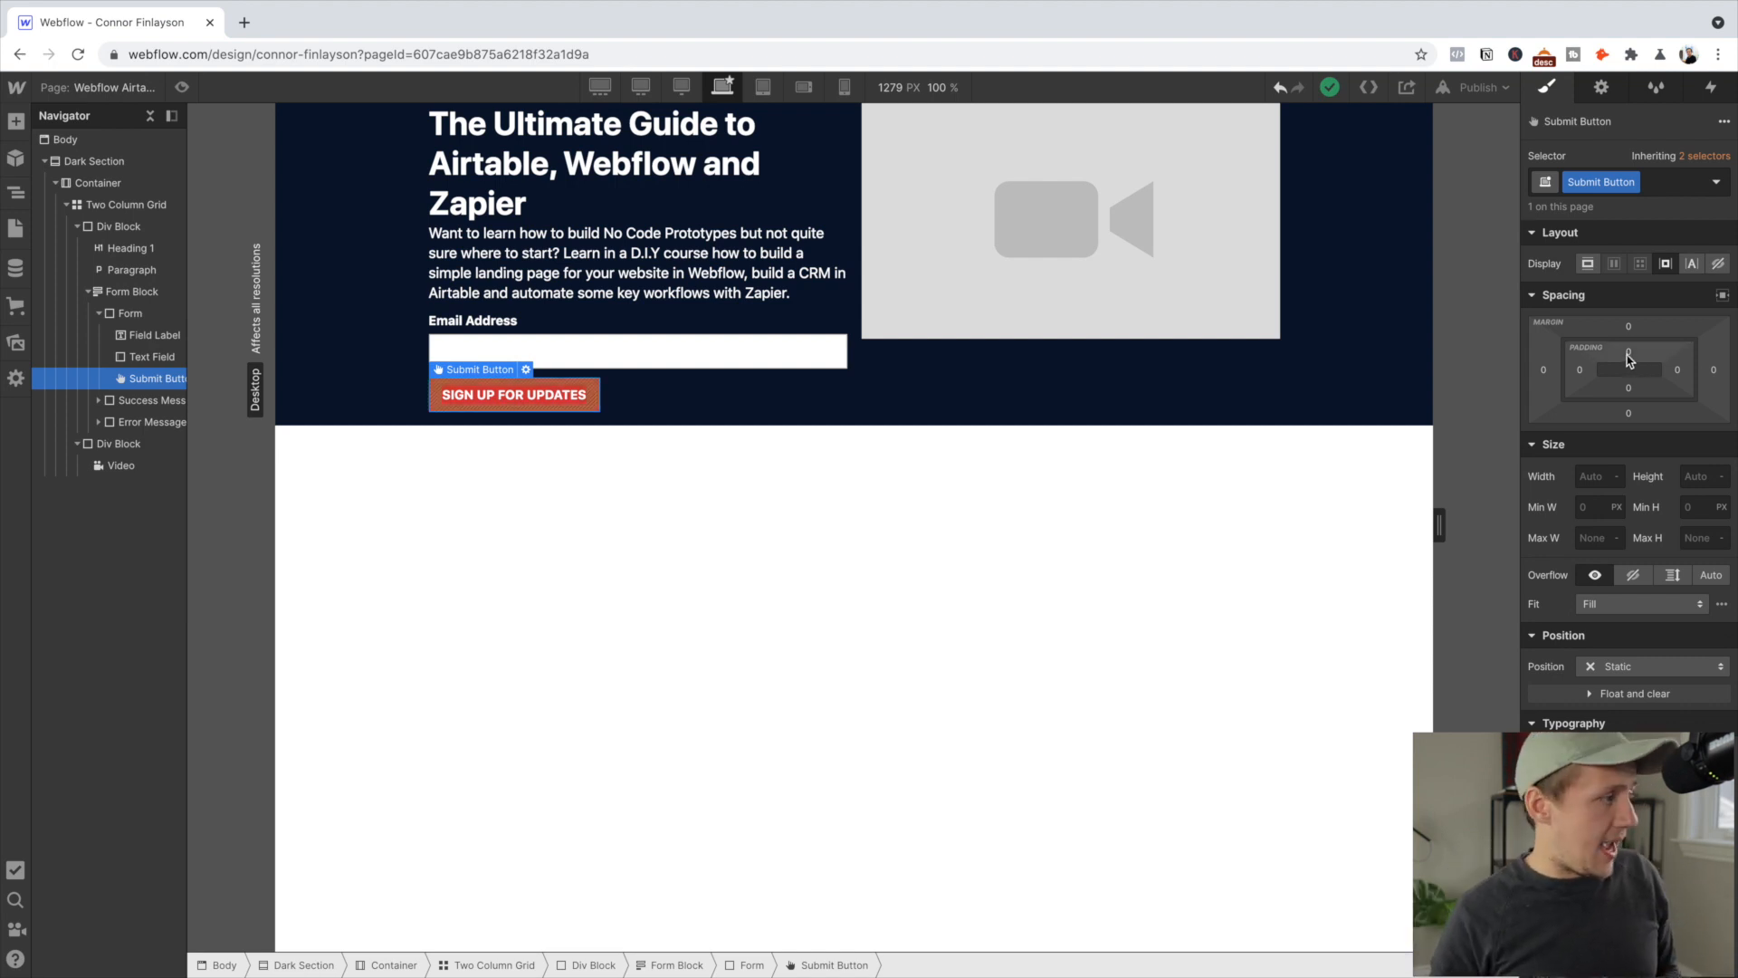
# Set the signup button's top margin to 30 px, then select the page heading
pyautogui.moveTo(1631, 376); pyautogui.dragTo(1664, 593)
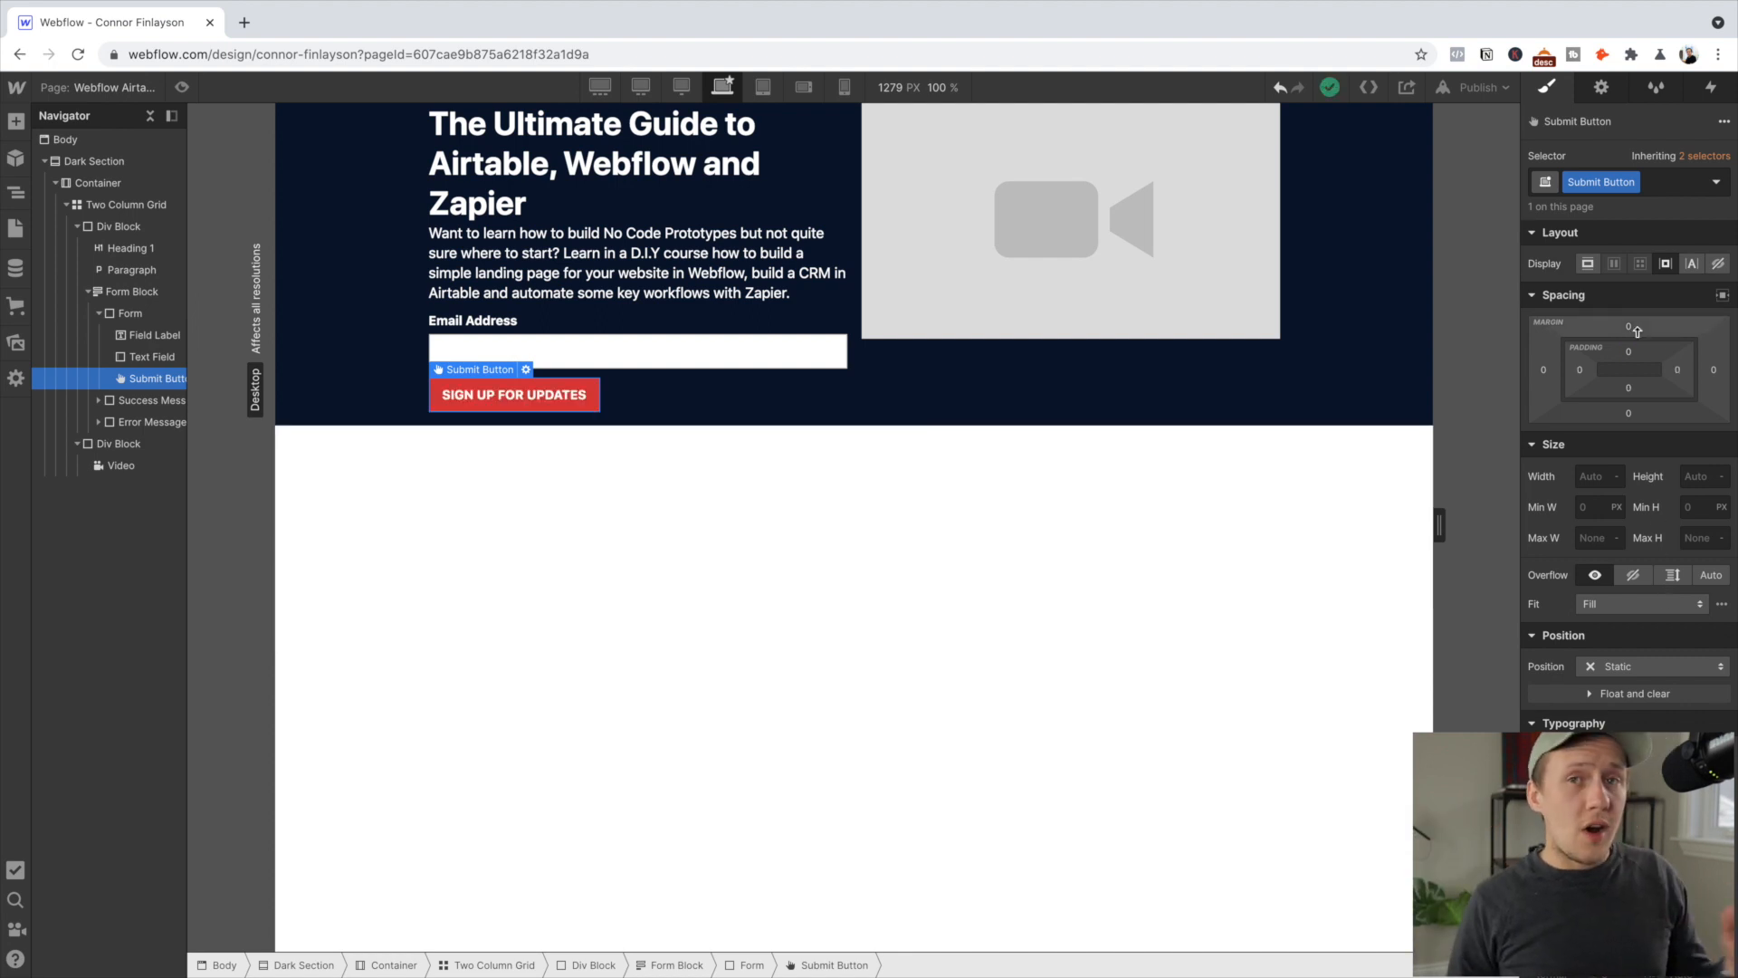
pyautogui.moveTo(1637, 327); pyautogui.dragTo(1632, 288)
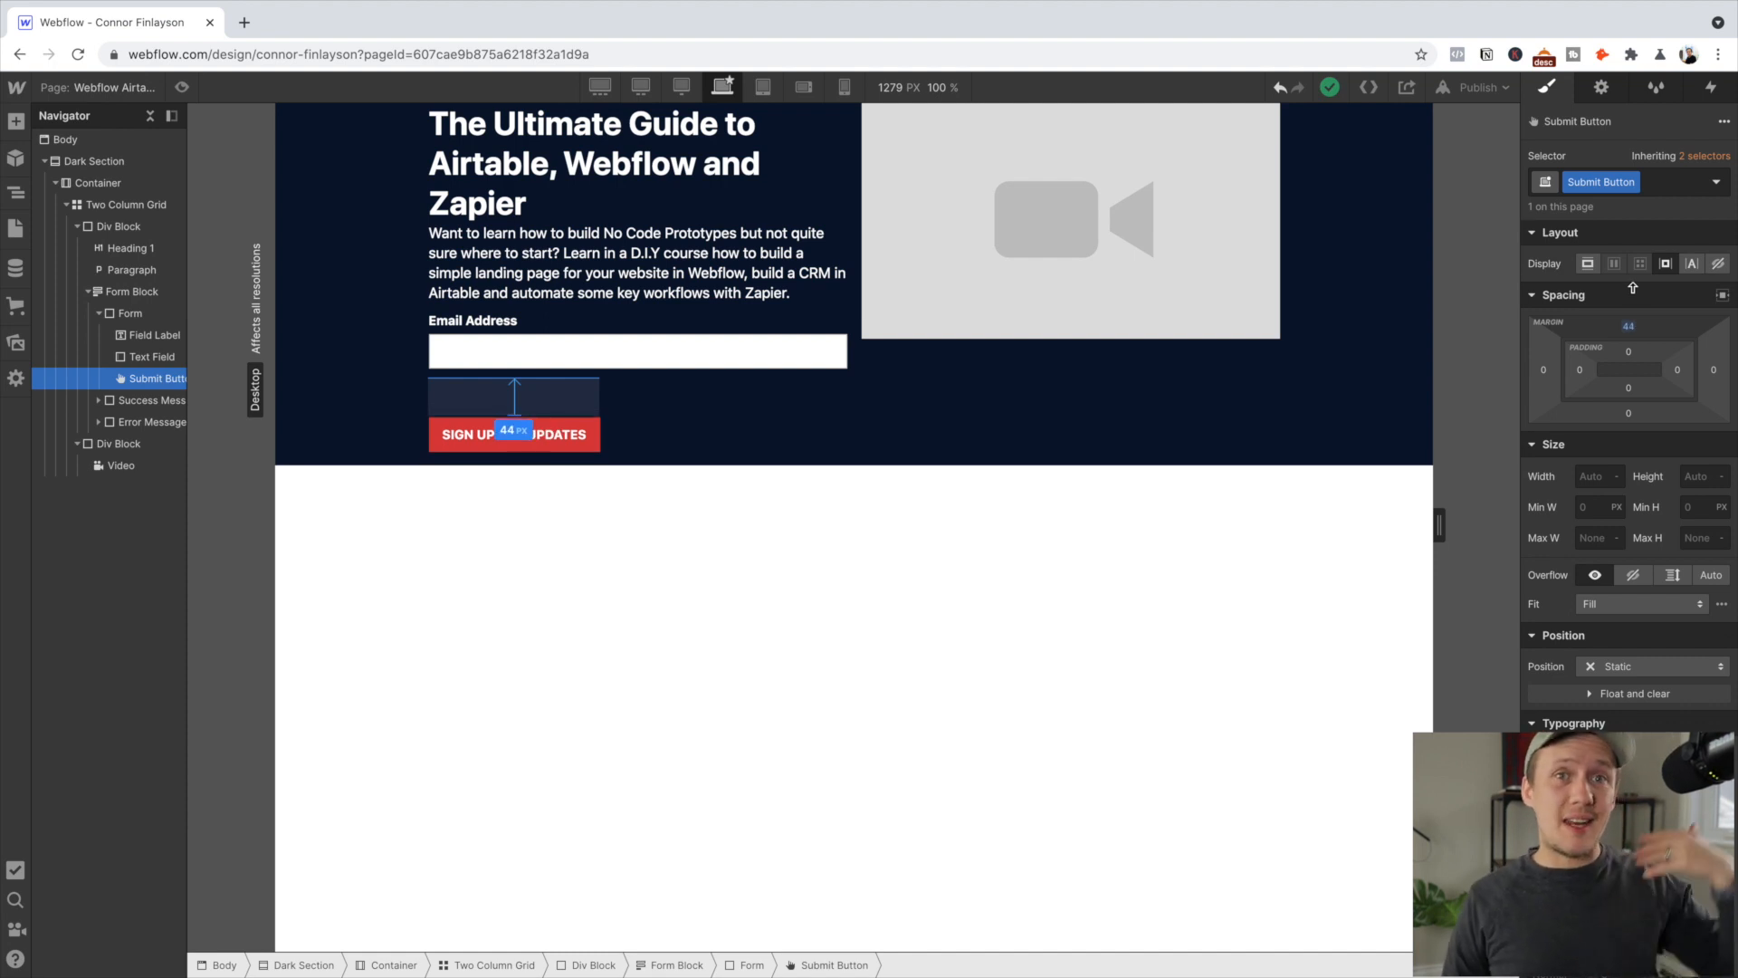
pyautogui.click(1628, 327)
pyautogui.click(1629, 328)
pyautogui.click(1629, 328)
pyautogui.write('30')
pyautogui.press('Return')
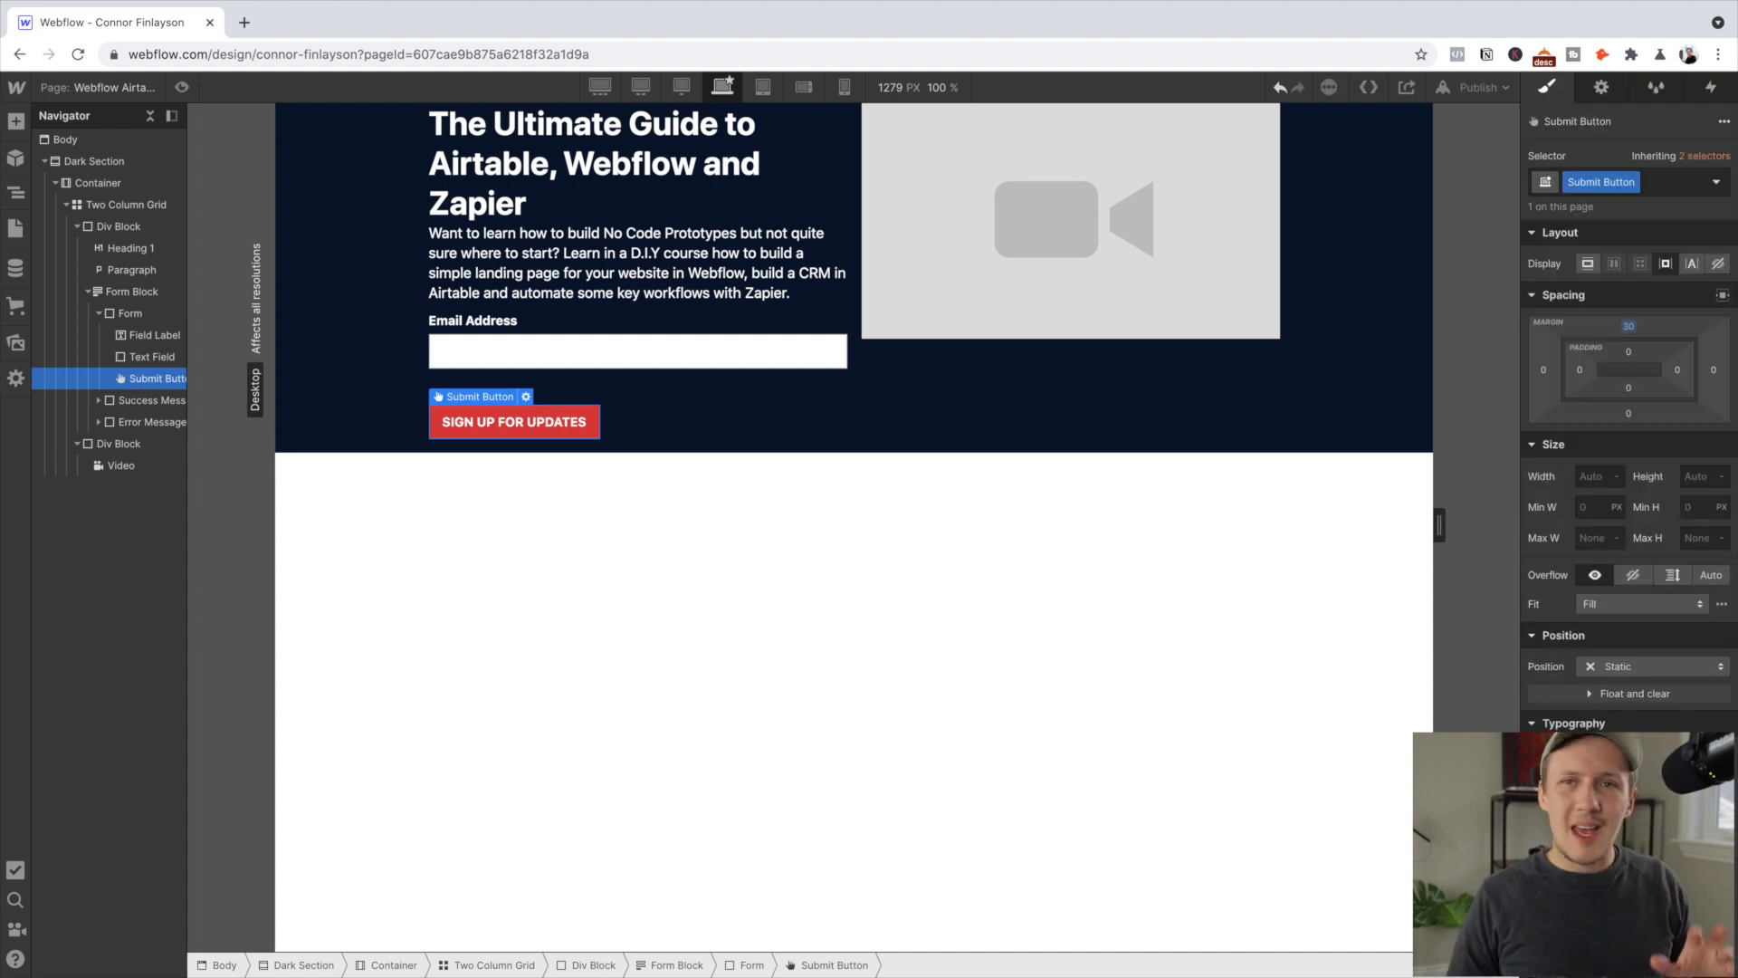
pyautogui.click(593, 172)
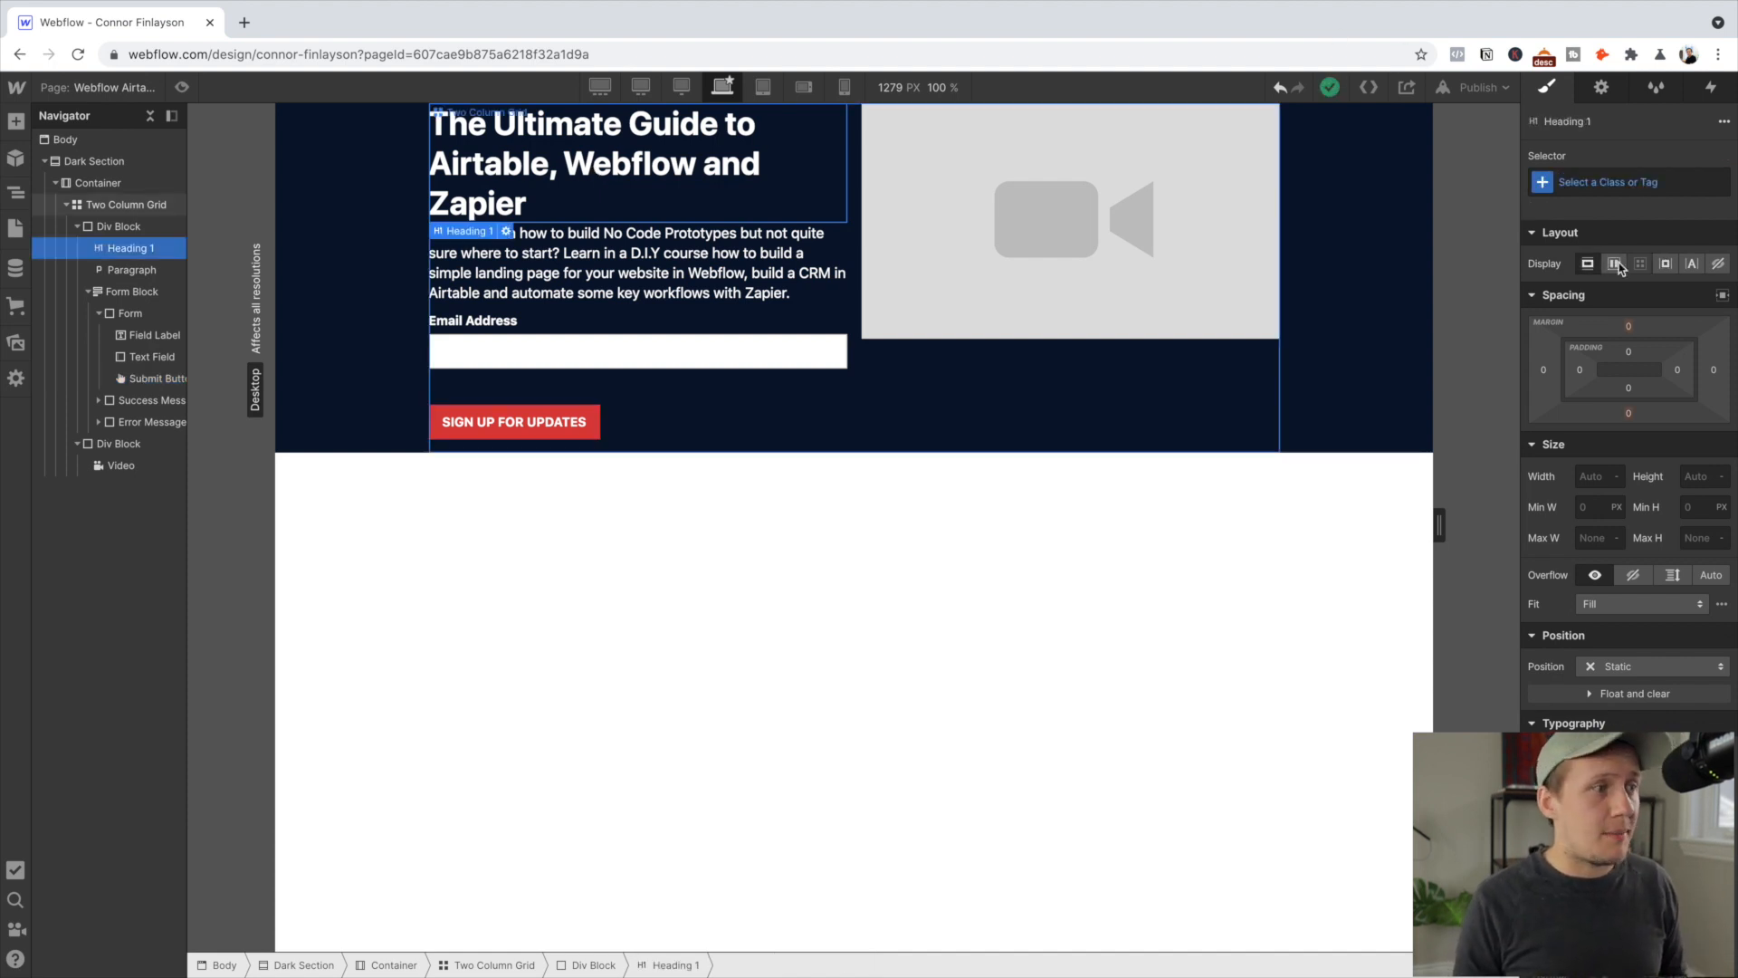
pyautogui.click(1591, 180)
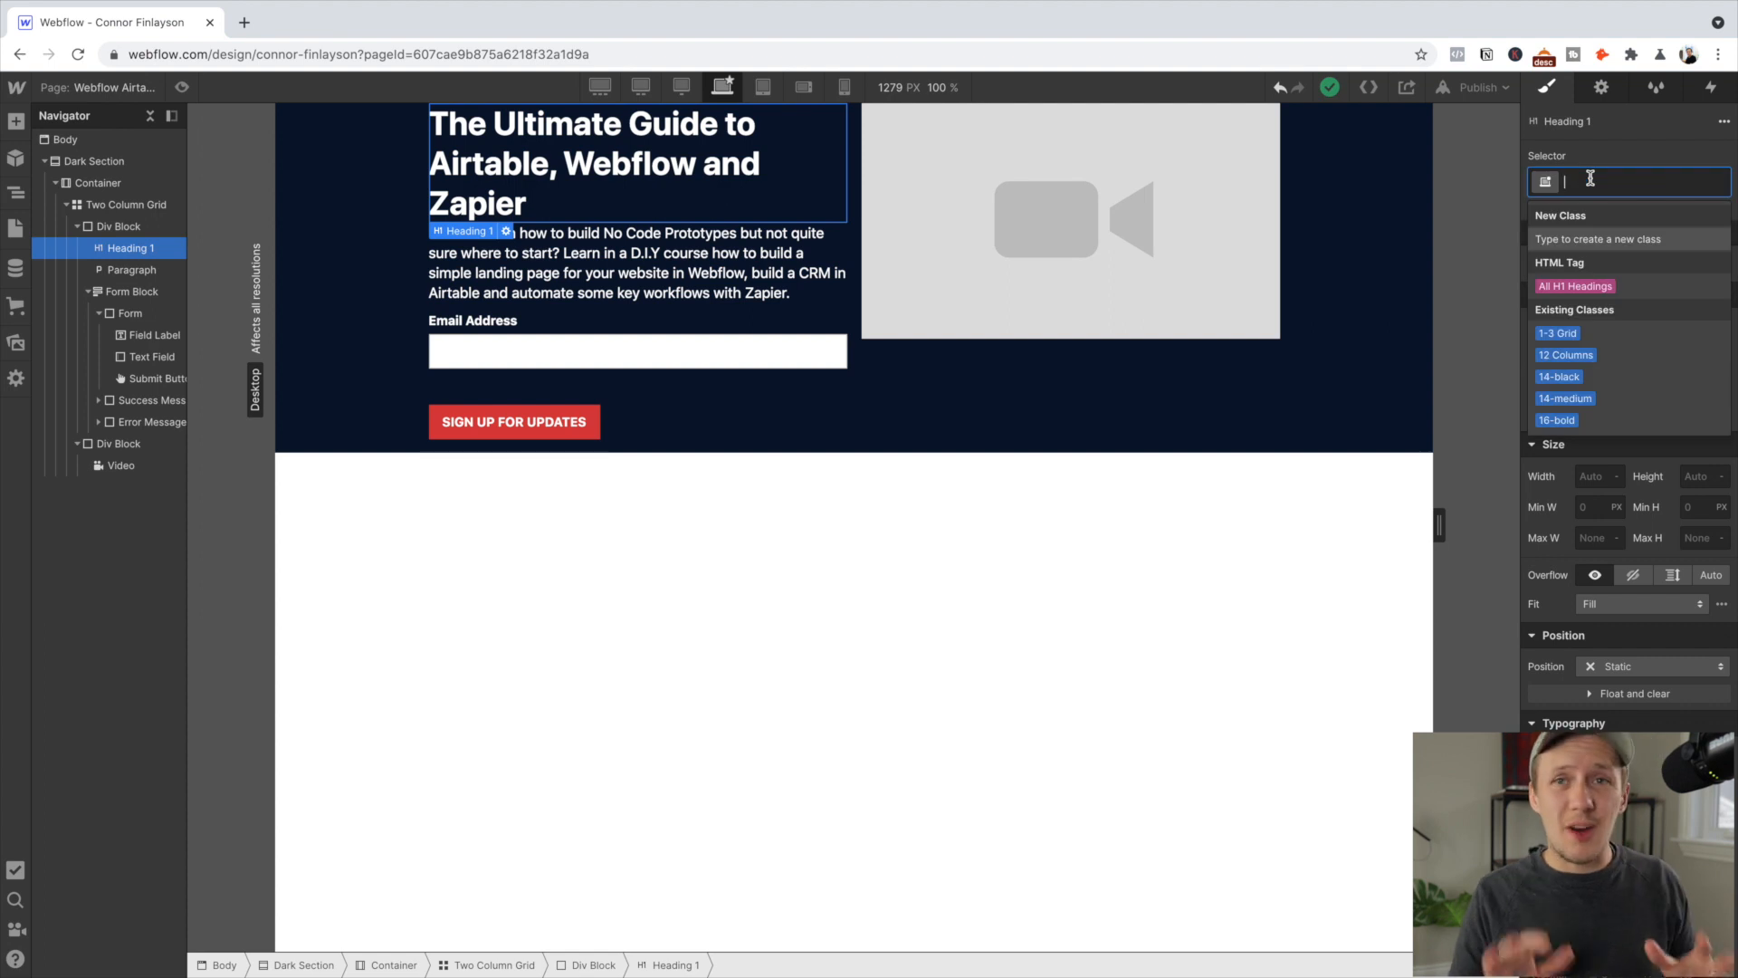
# Assign the existing 'Hero Title' class to Heading 1
pyautogui.write('Hero Title')
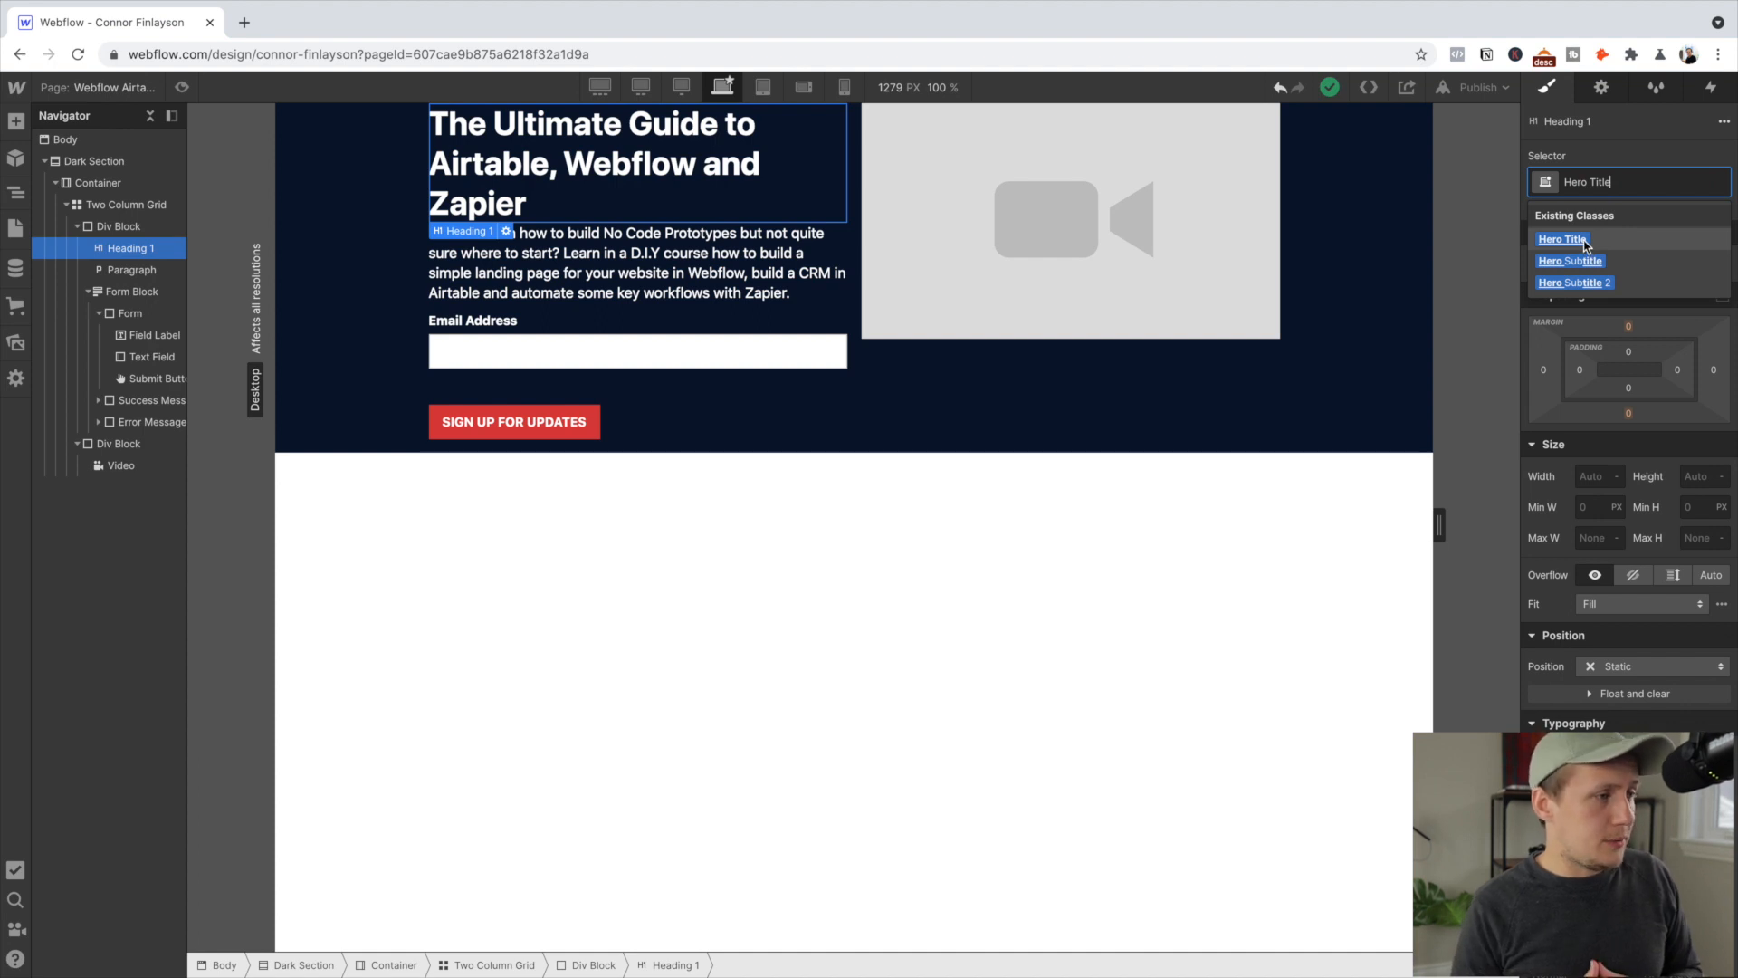
pyautogui.click(1564, 239)
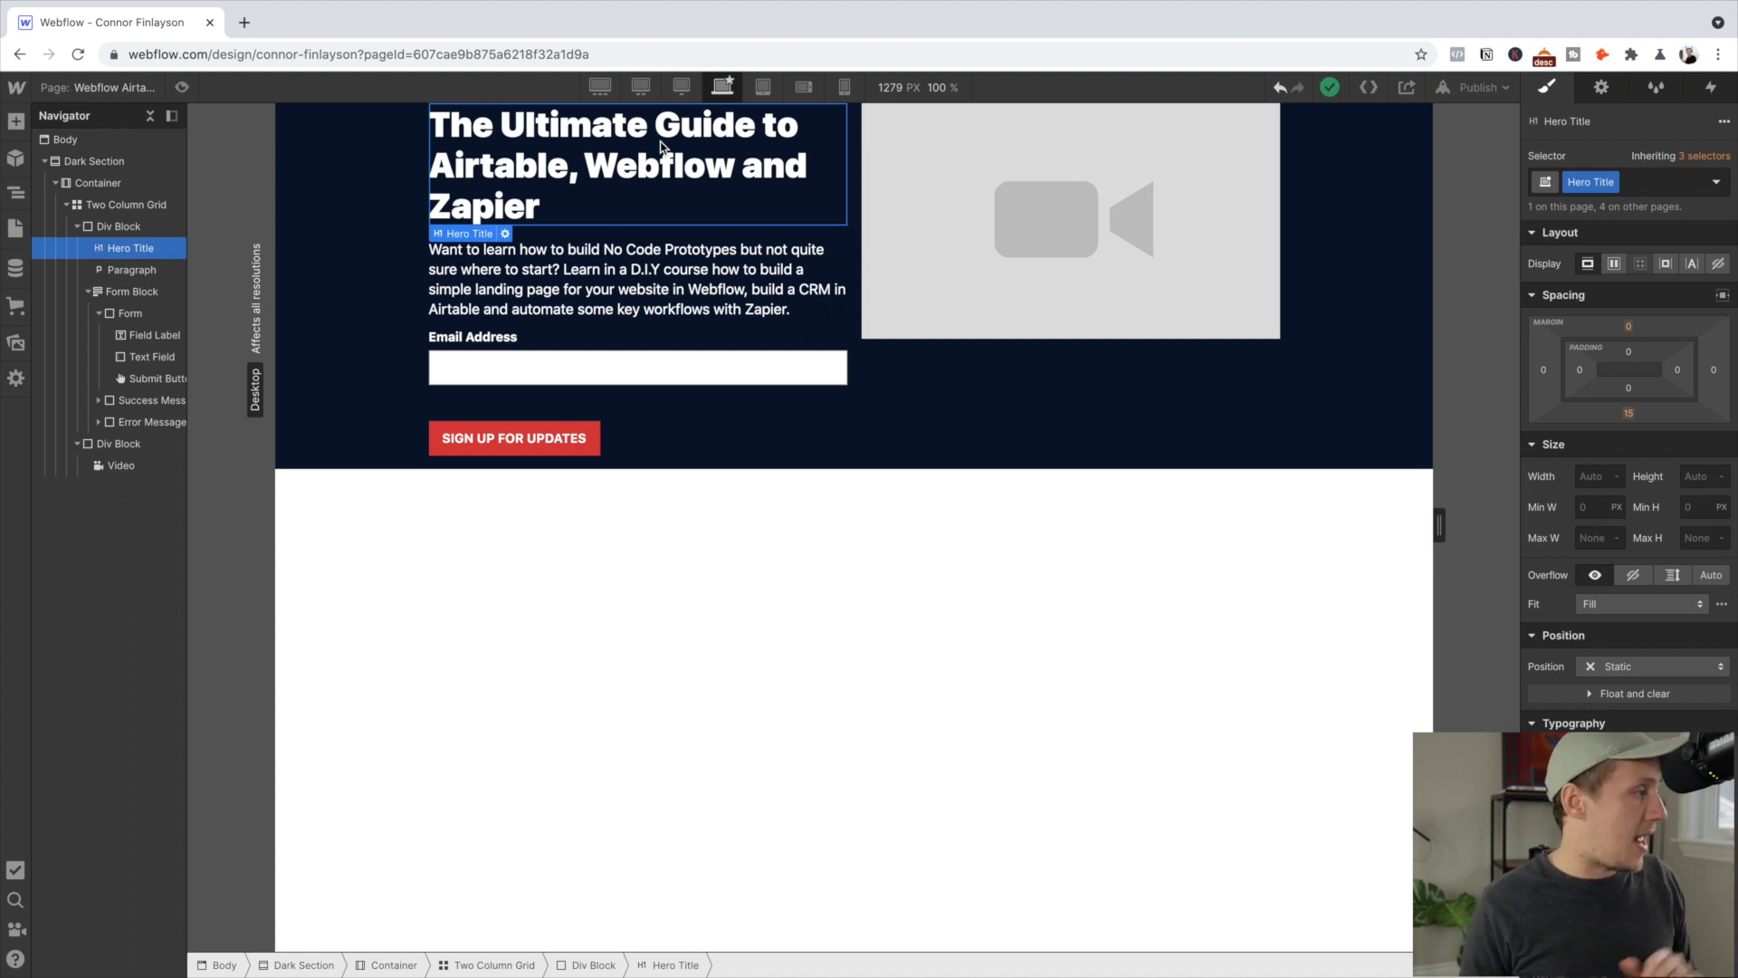
# Apply the existing Hero Paragraph class to the course description paragraph below the heading
pyautogui.click(598, 303)
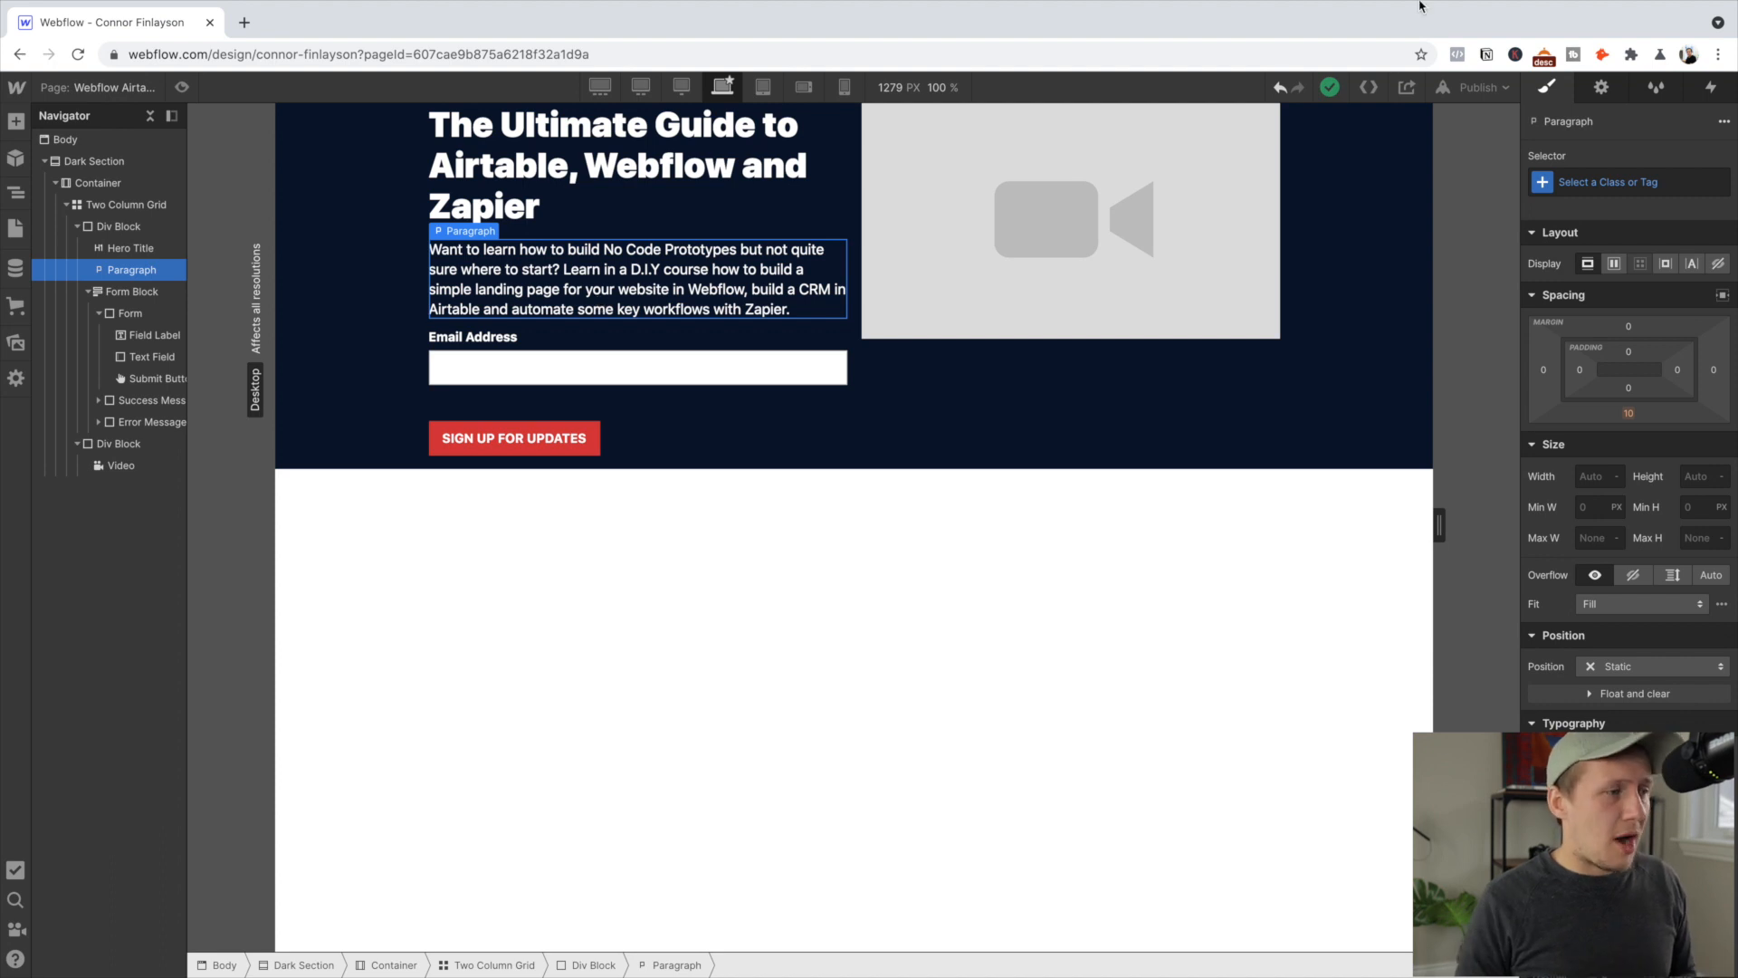
pyautogui.click(1596, 182)
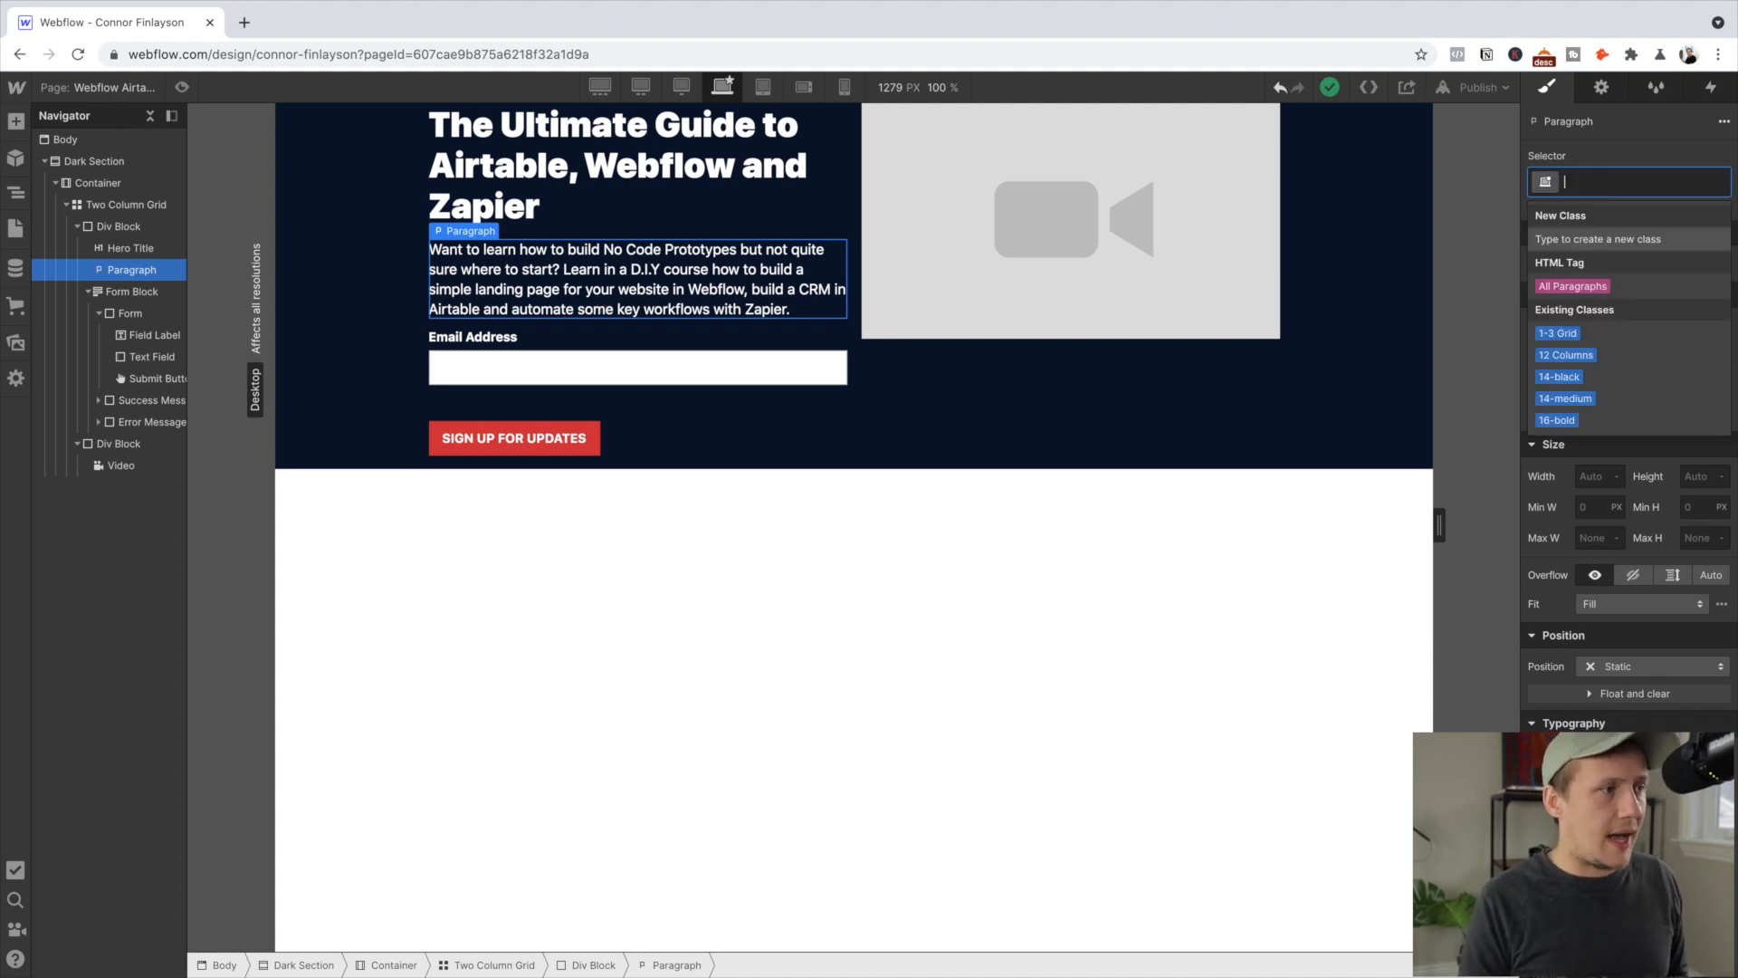
pyautogui.write('Hero')
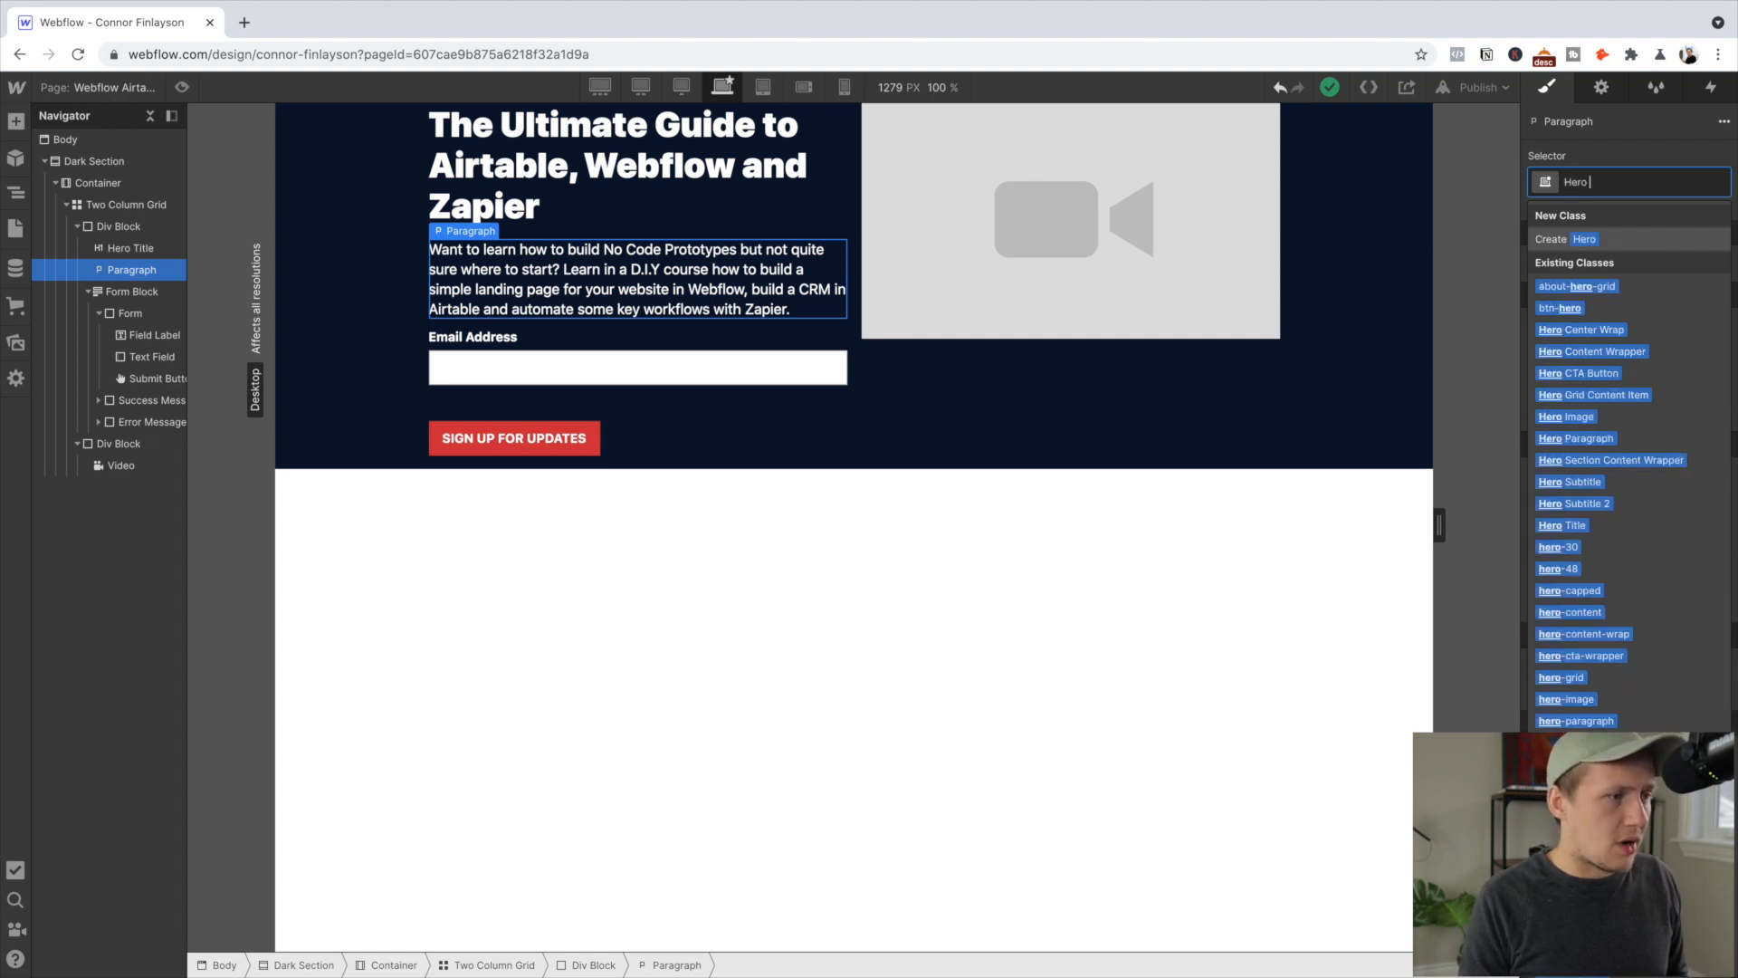
pyautogui.write(' Para')
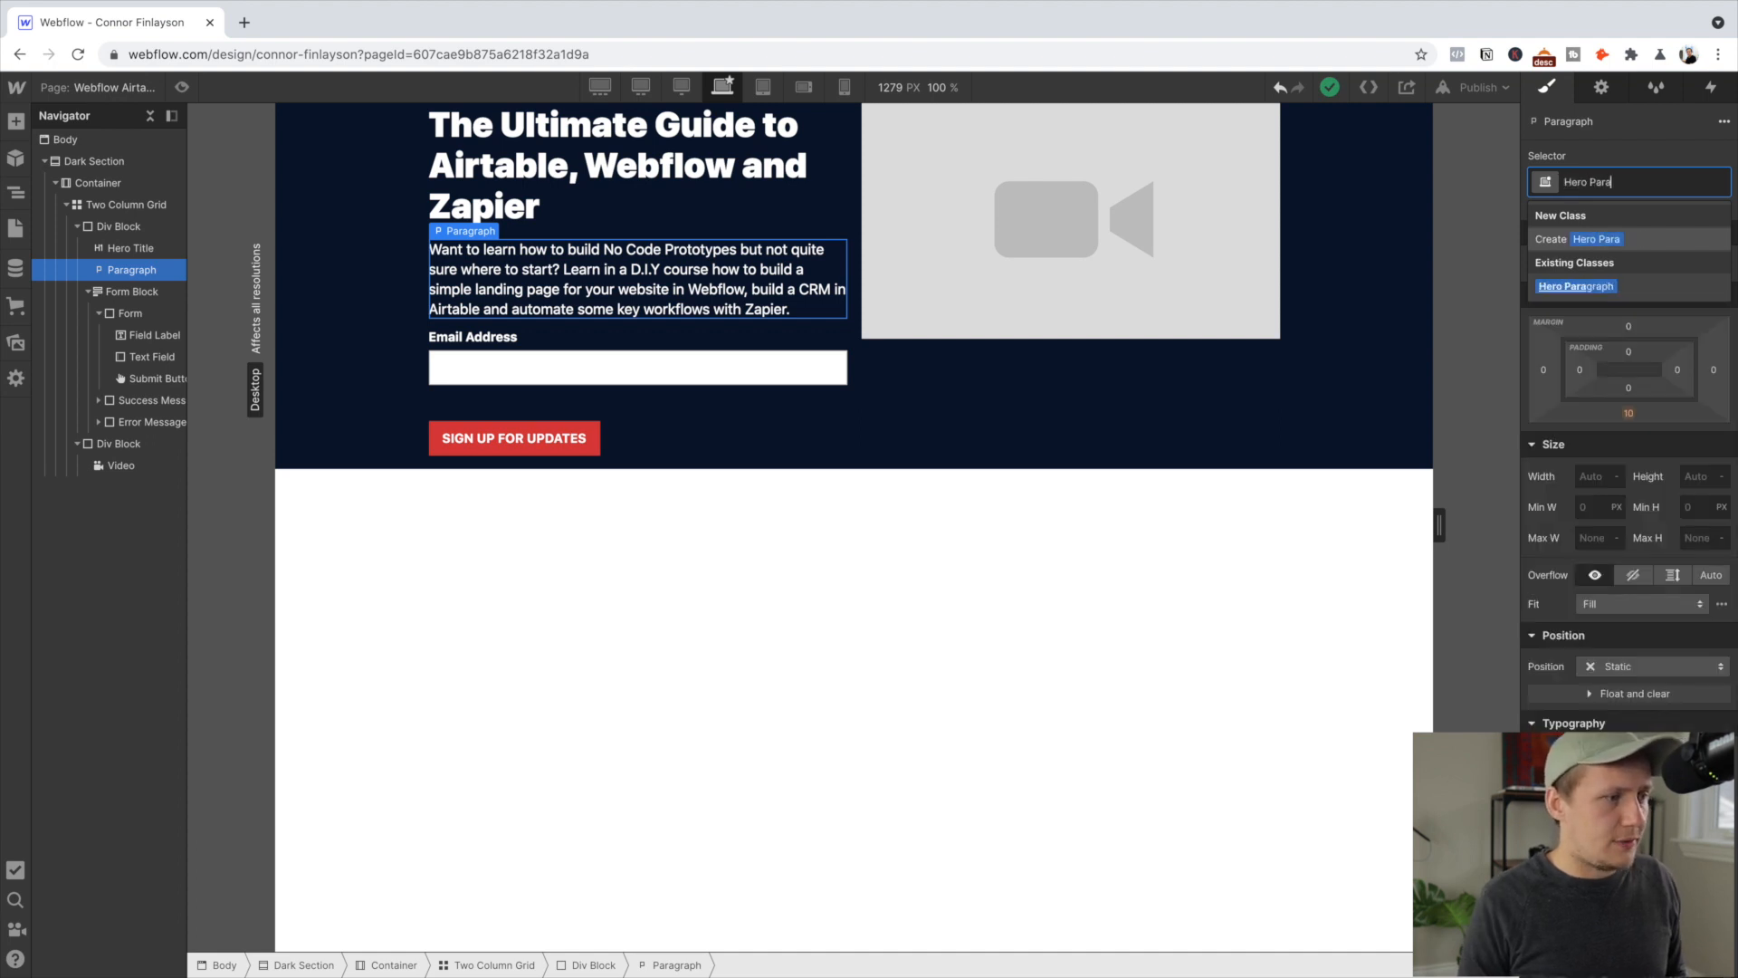
pyautogui.click(1571, 289)
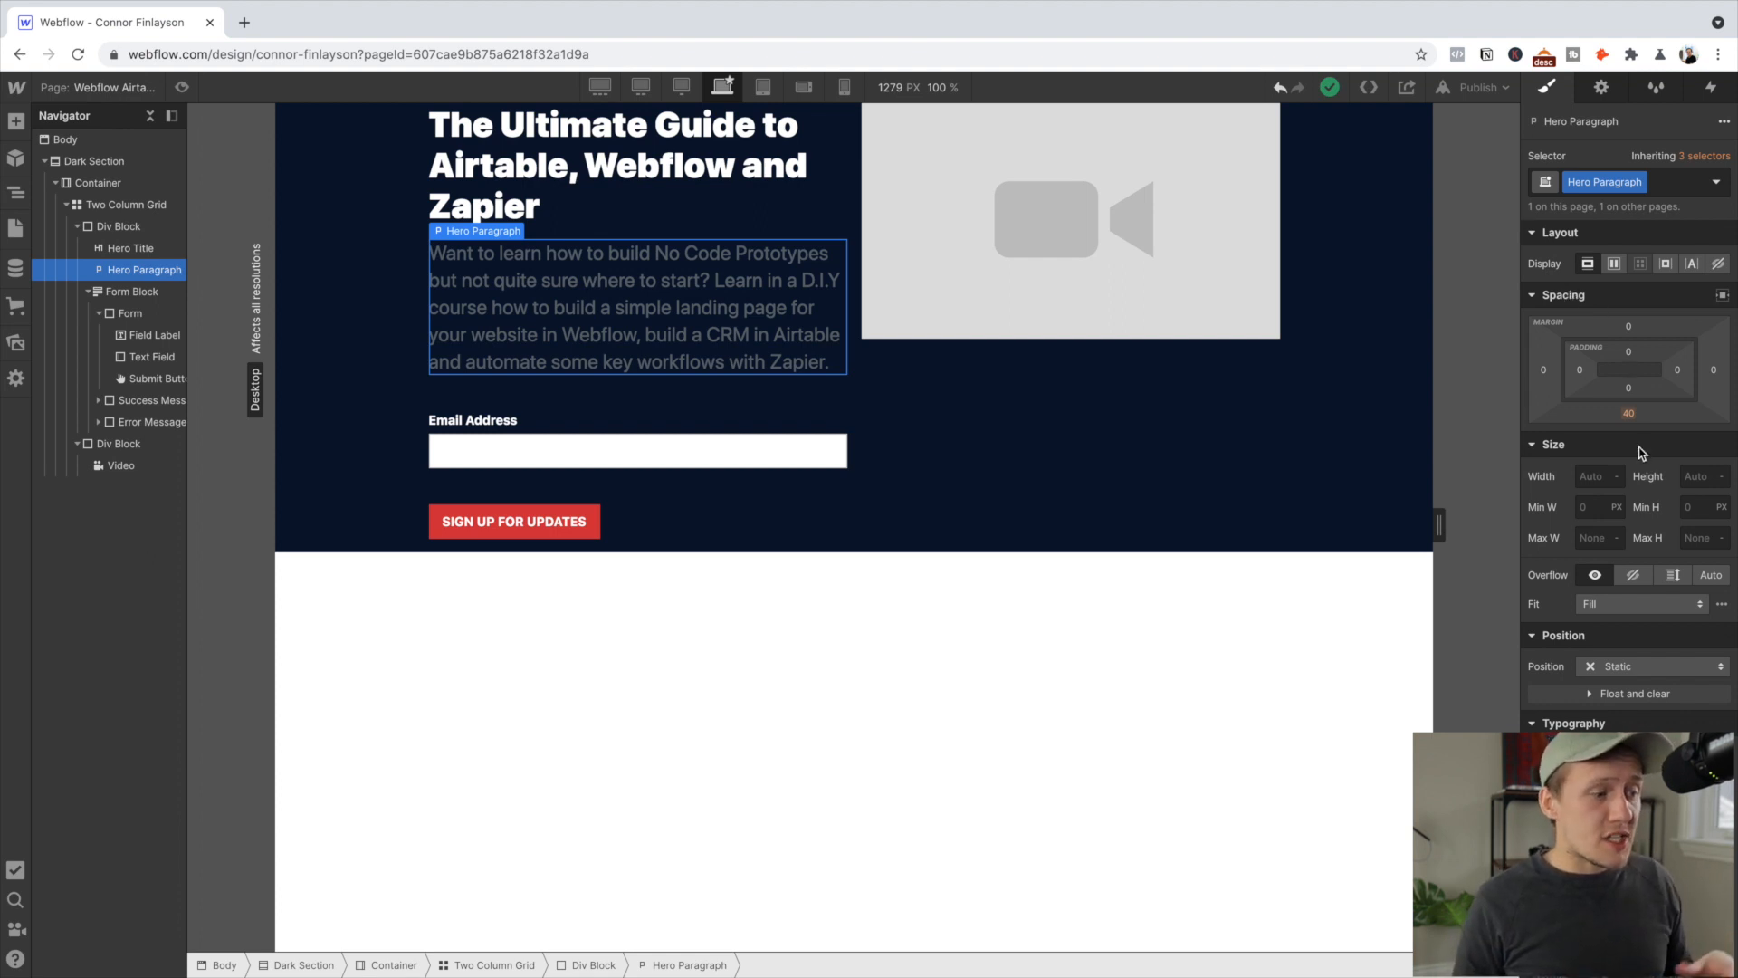
pyautogui.scroll(-5, 1629, 452)
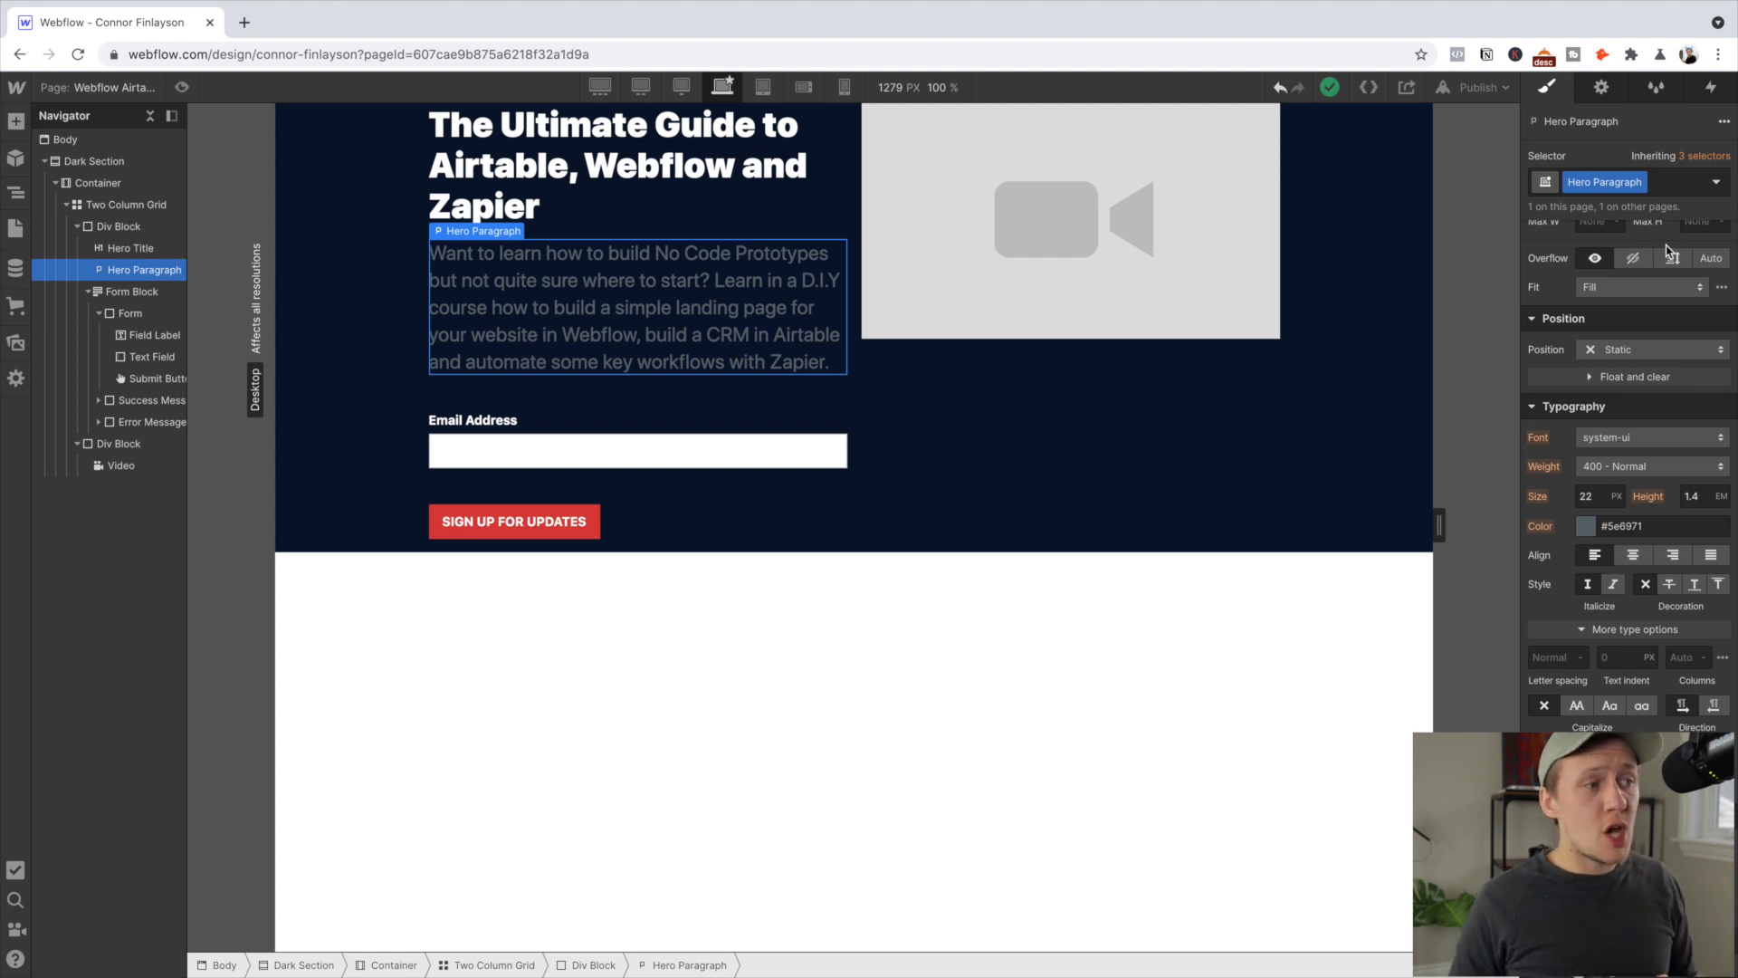
pyautogui.click(1666, 181)
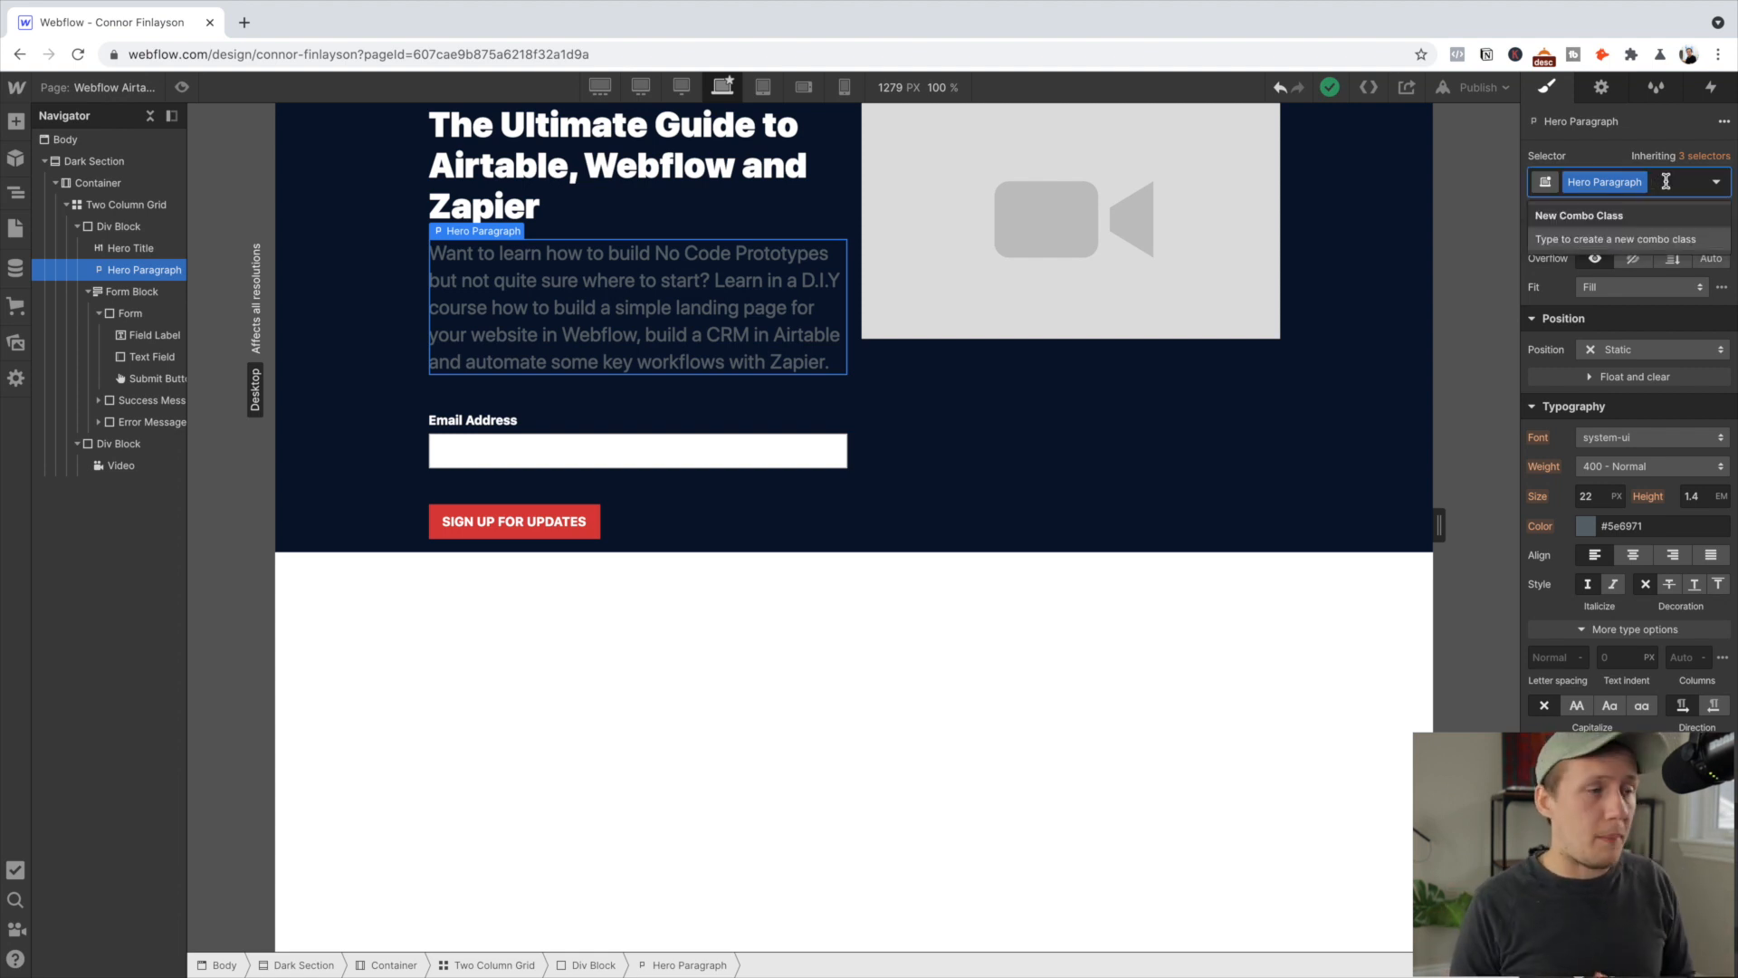
# Add a 'Font White' combo class to the Hero Paragraph with white text colour
pyautogui.write('Font White')
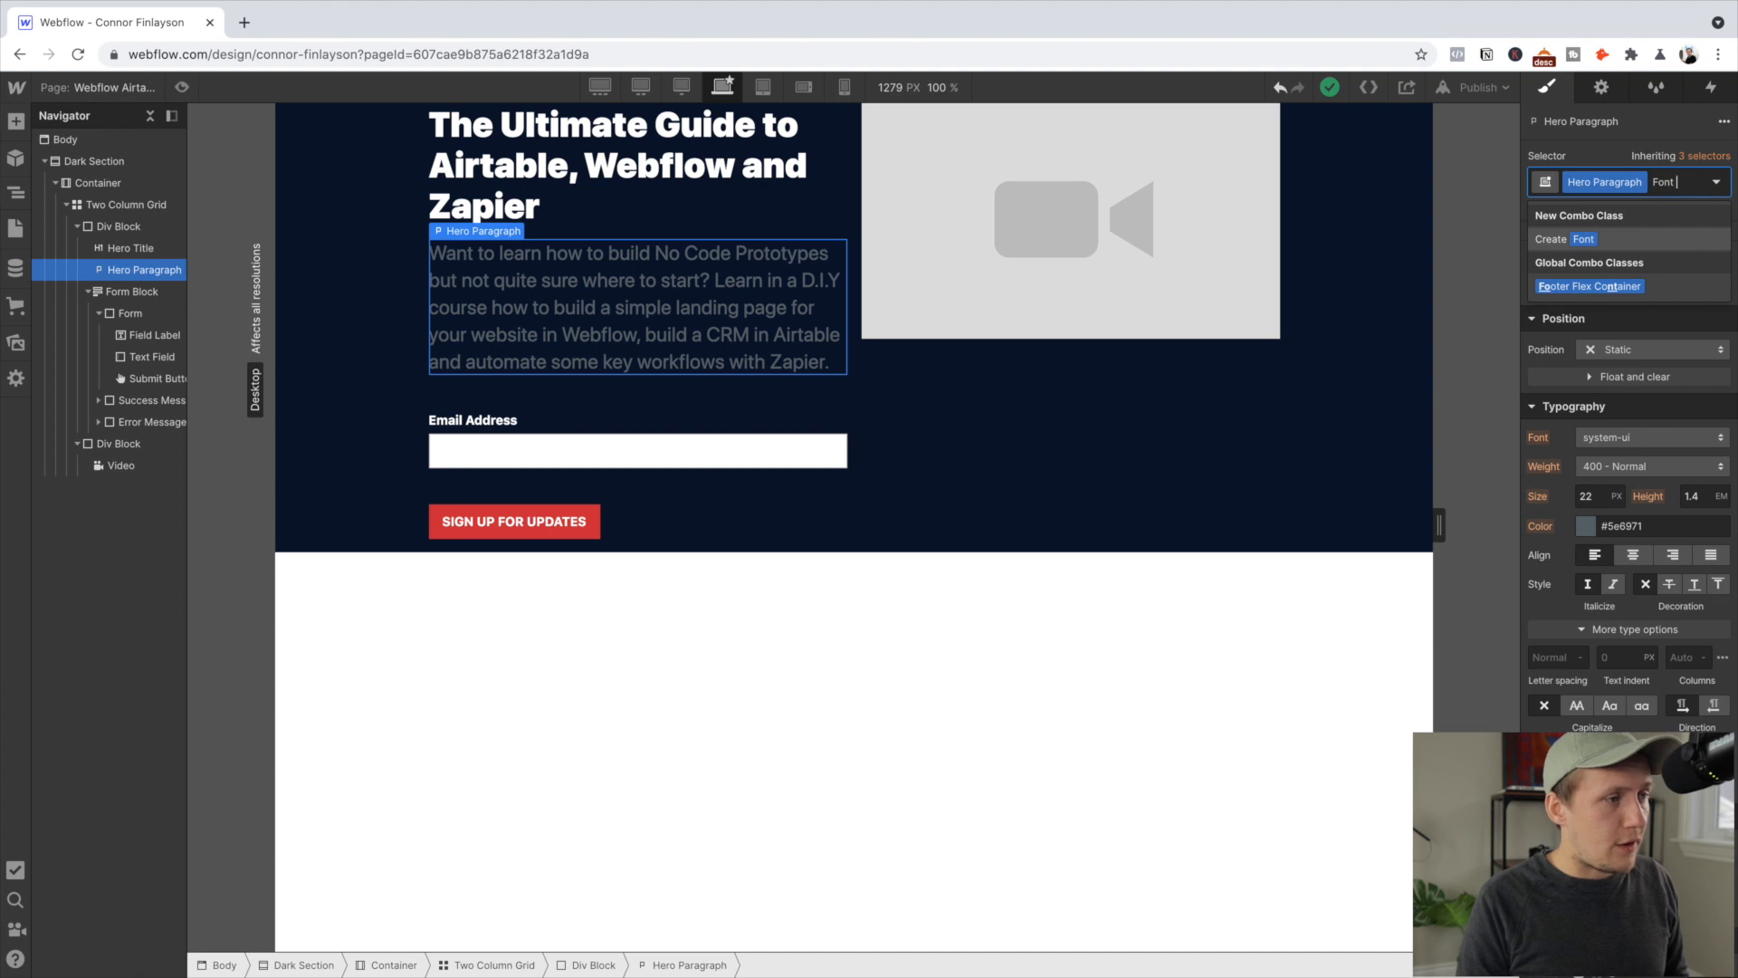
pyautogui.press('Return')
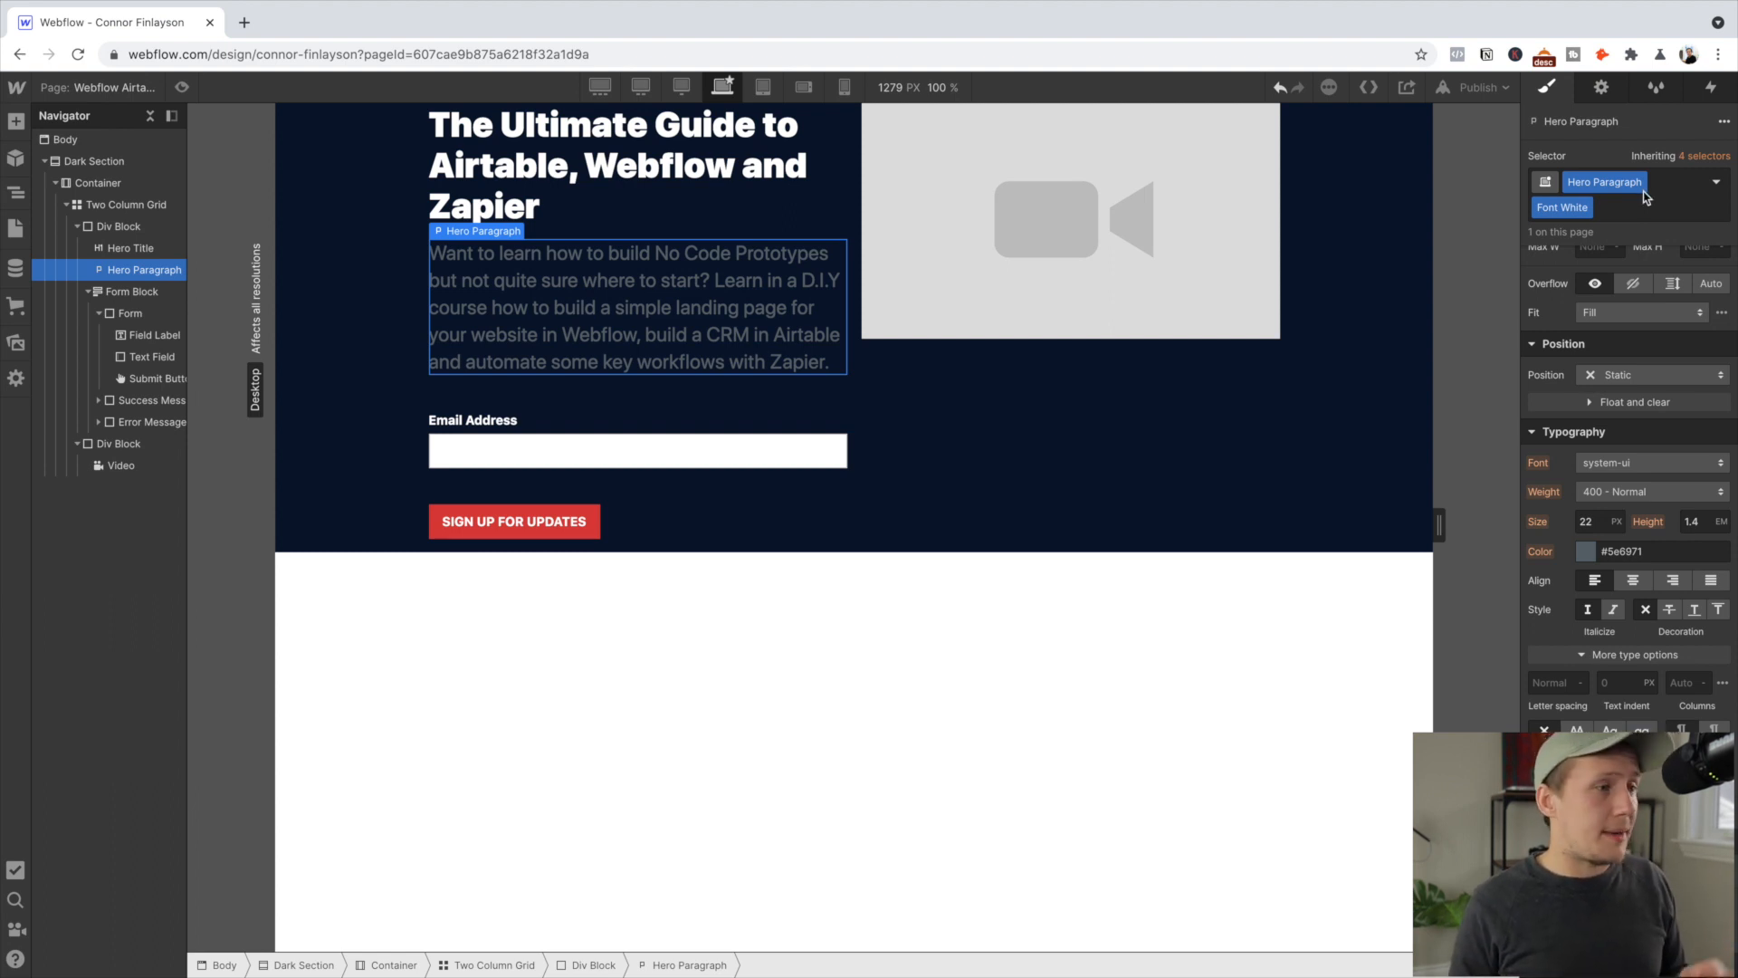
pyautogui.click(1587, 554)
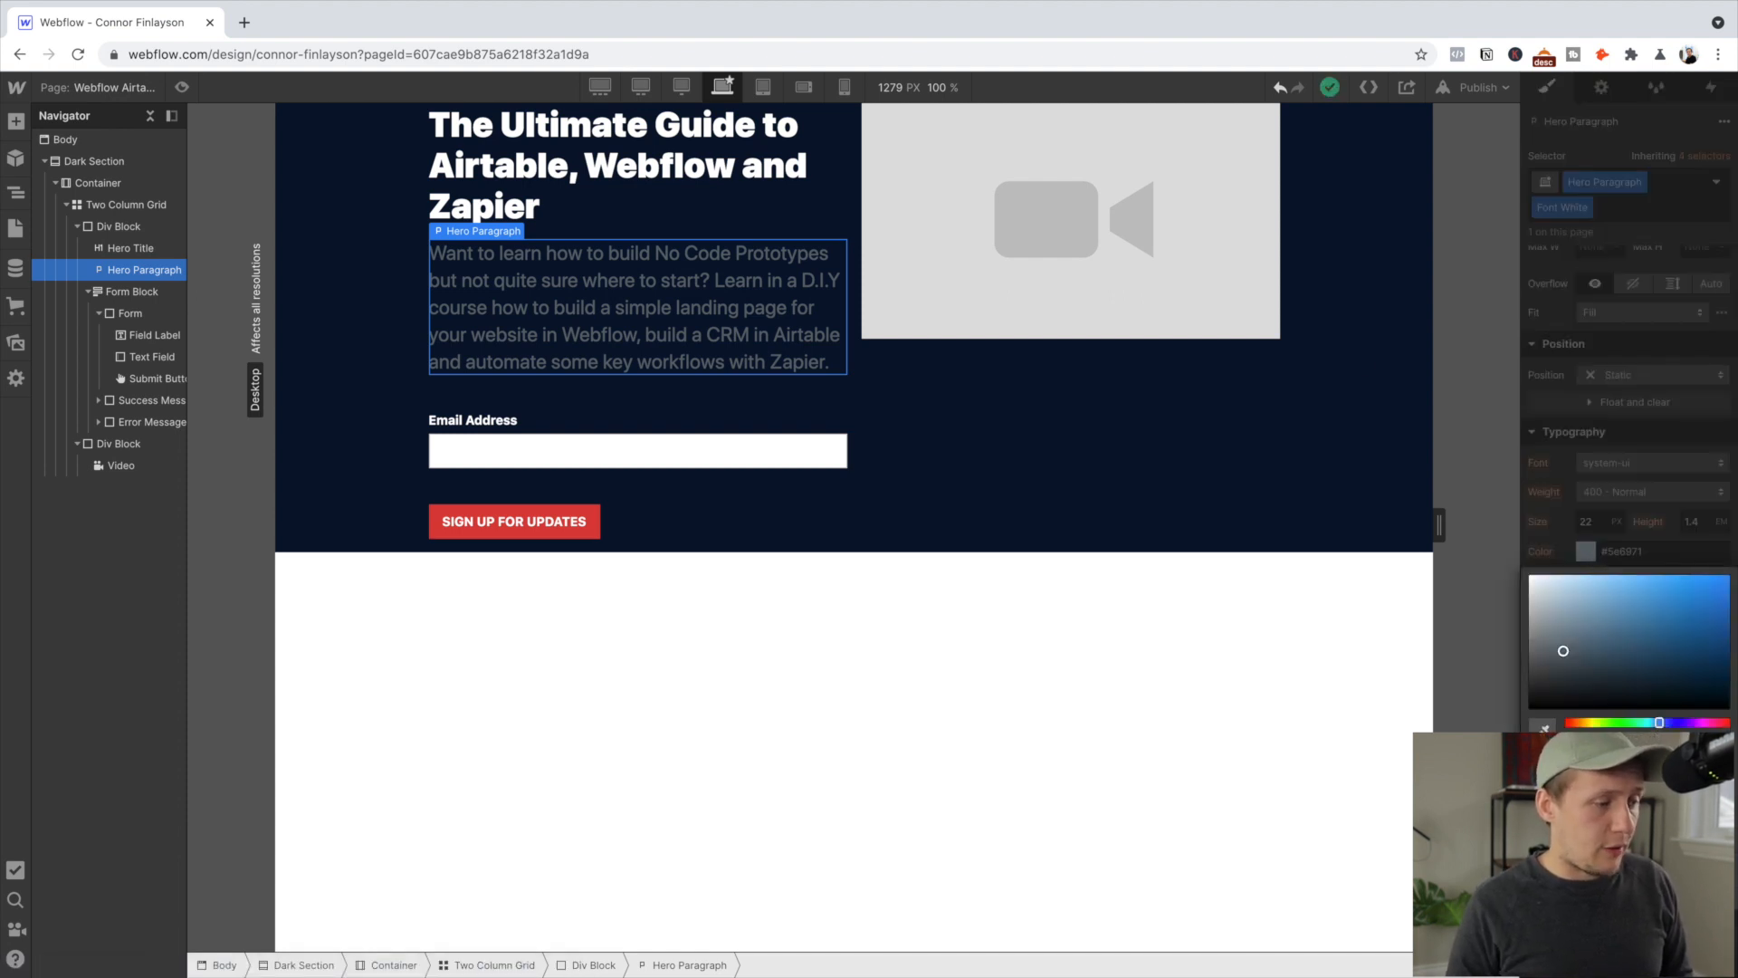
pyautogui.click(933, 374)
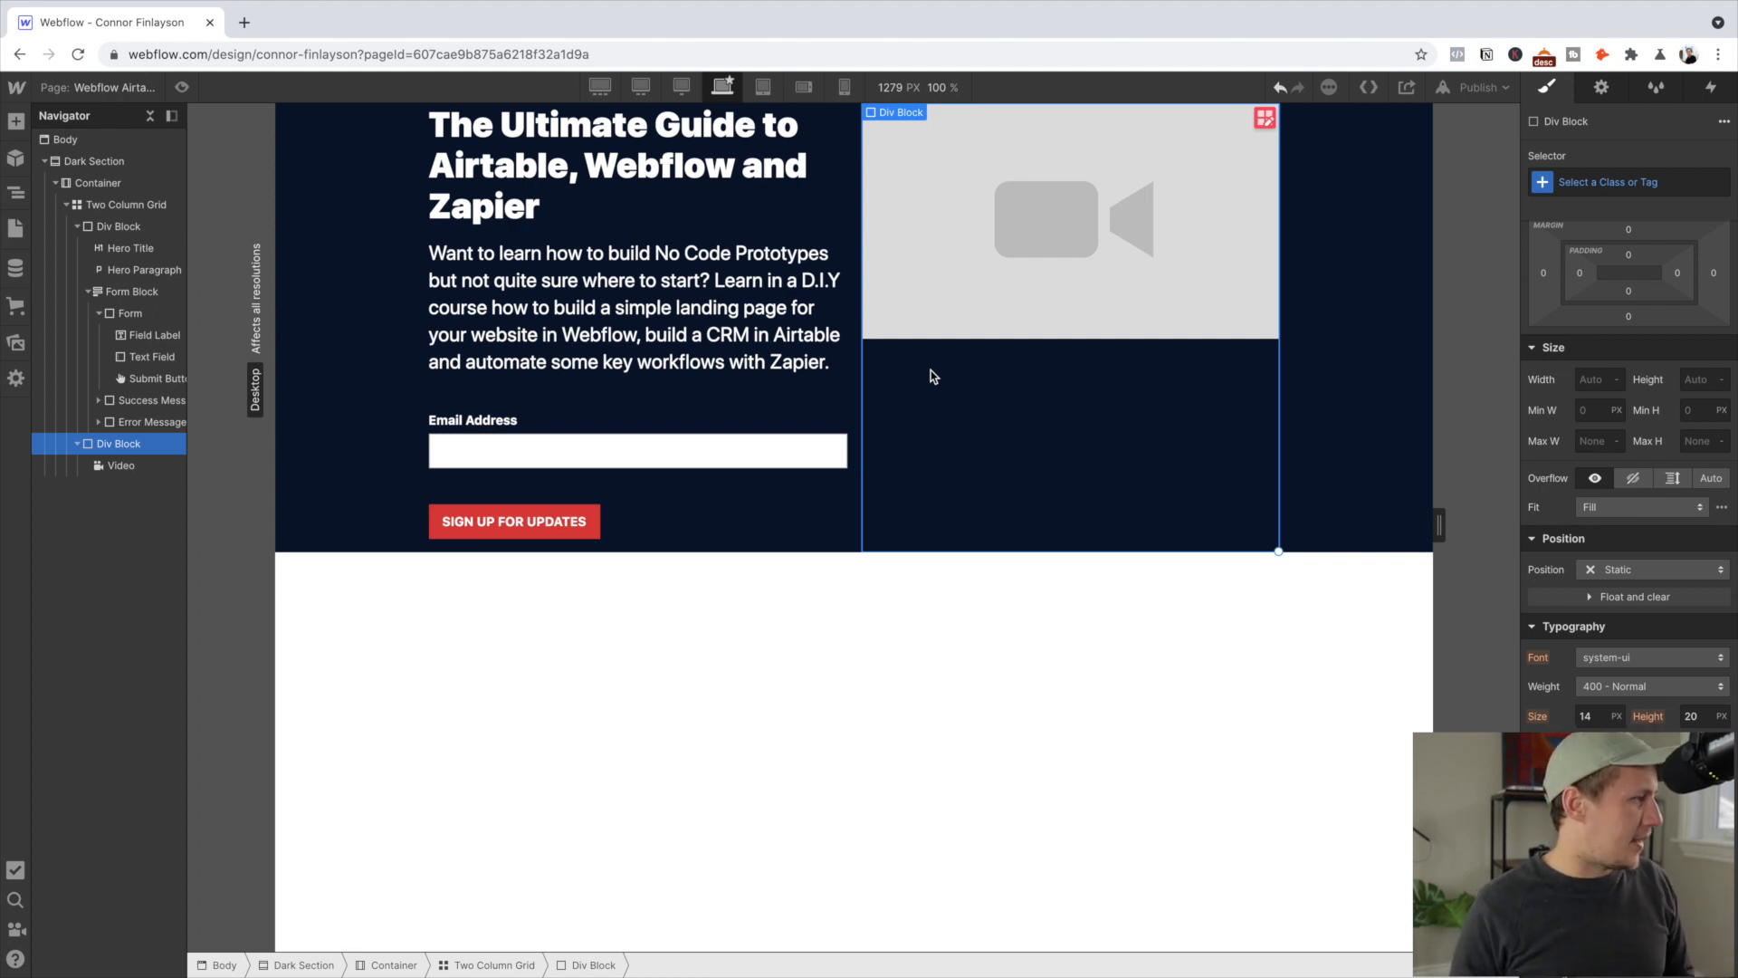
pyautogui.click(342, 349)
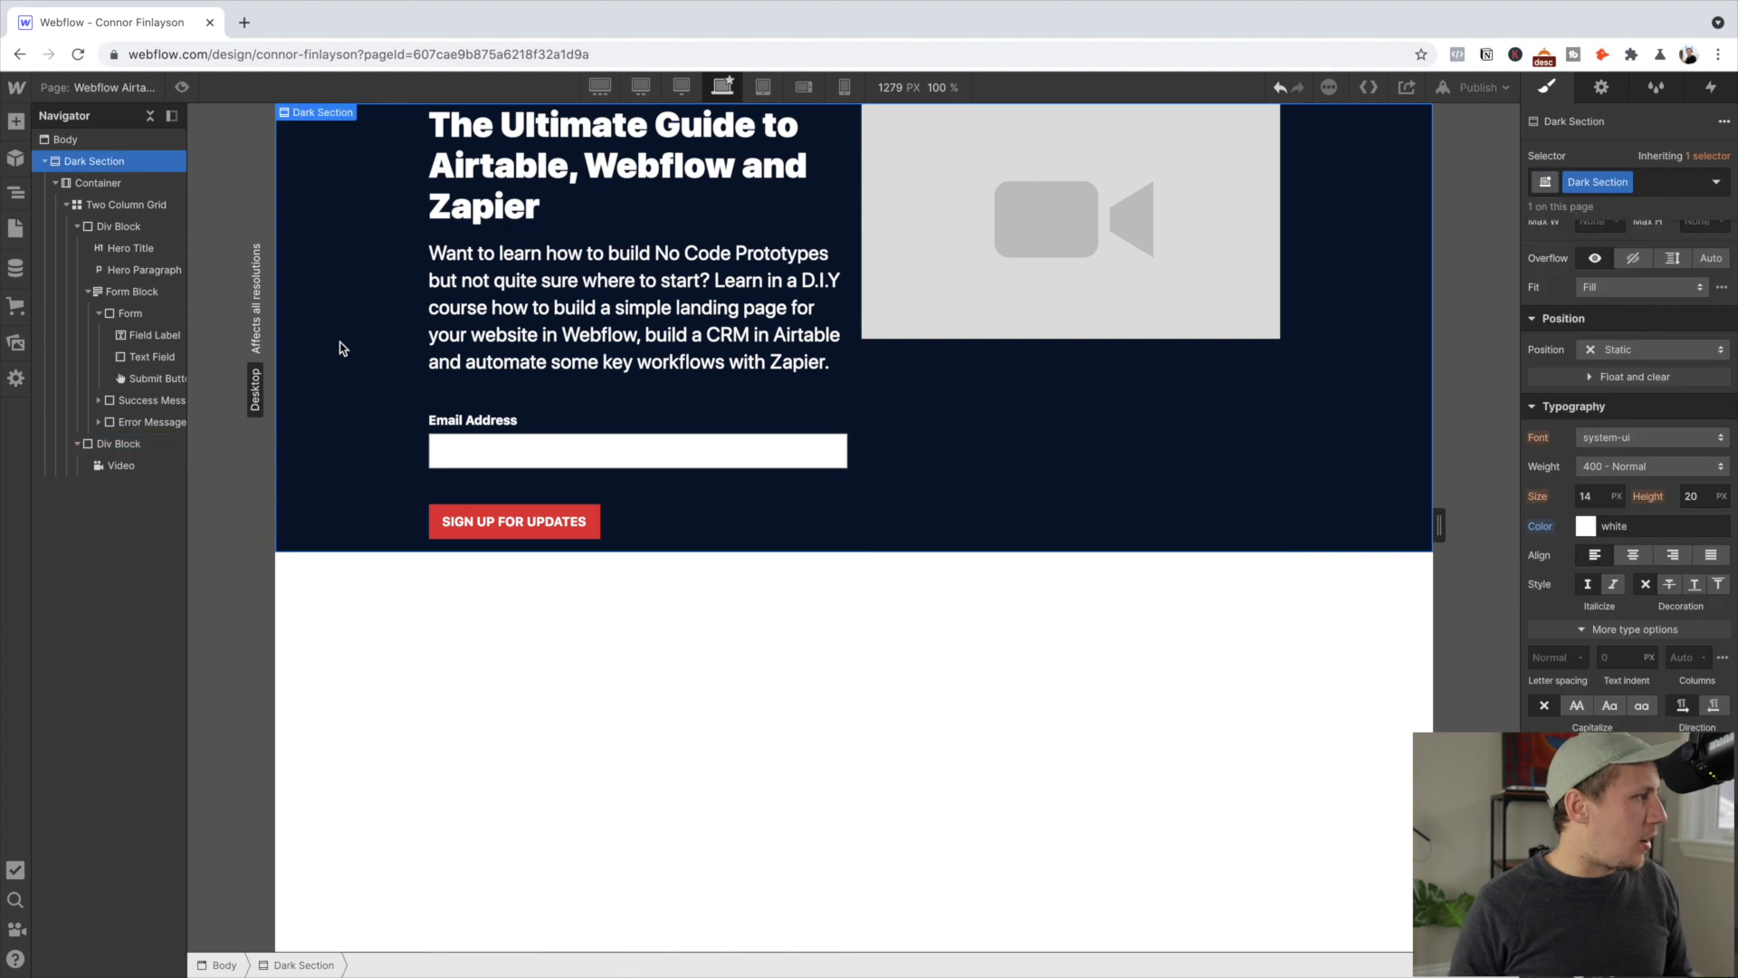
pyautogui.click(182, 89)
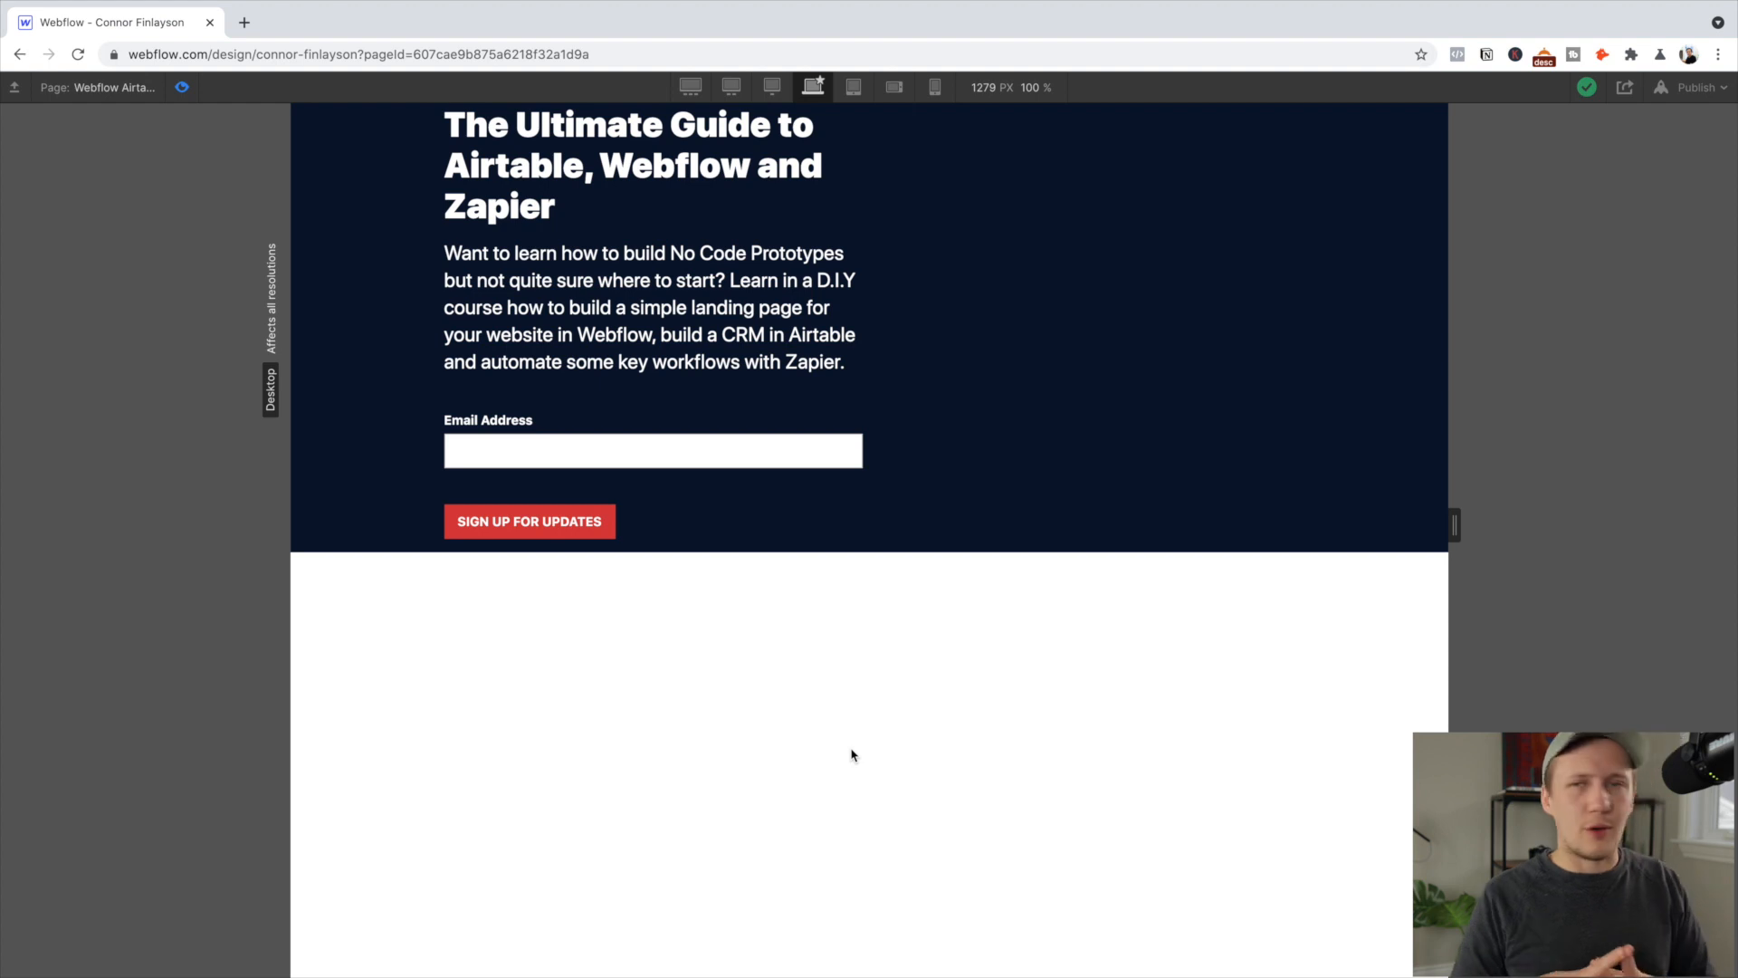
pyautogui.click(183, 87)
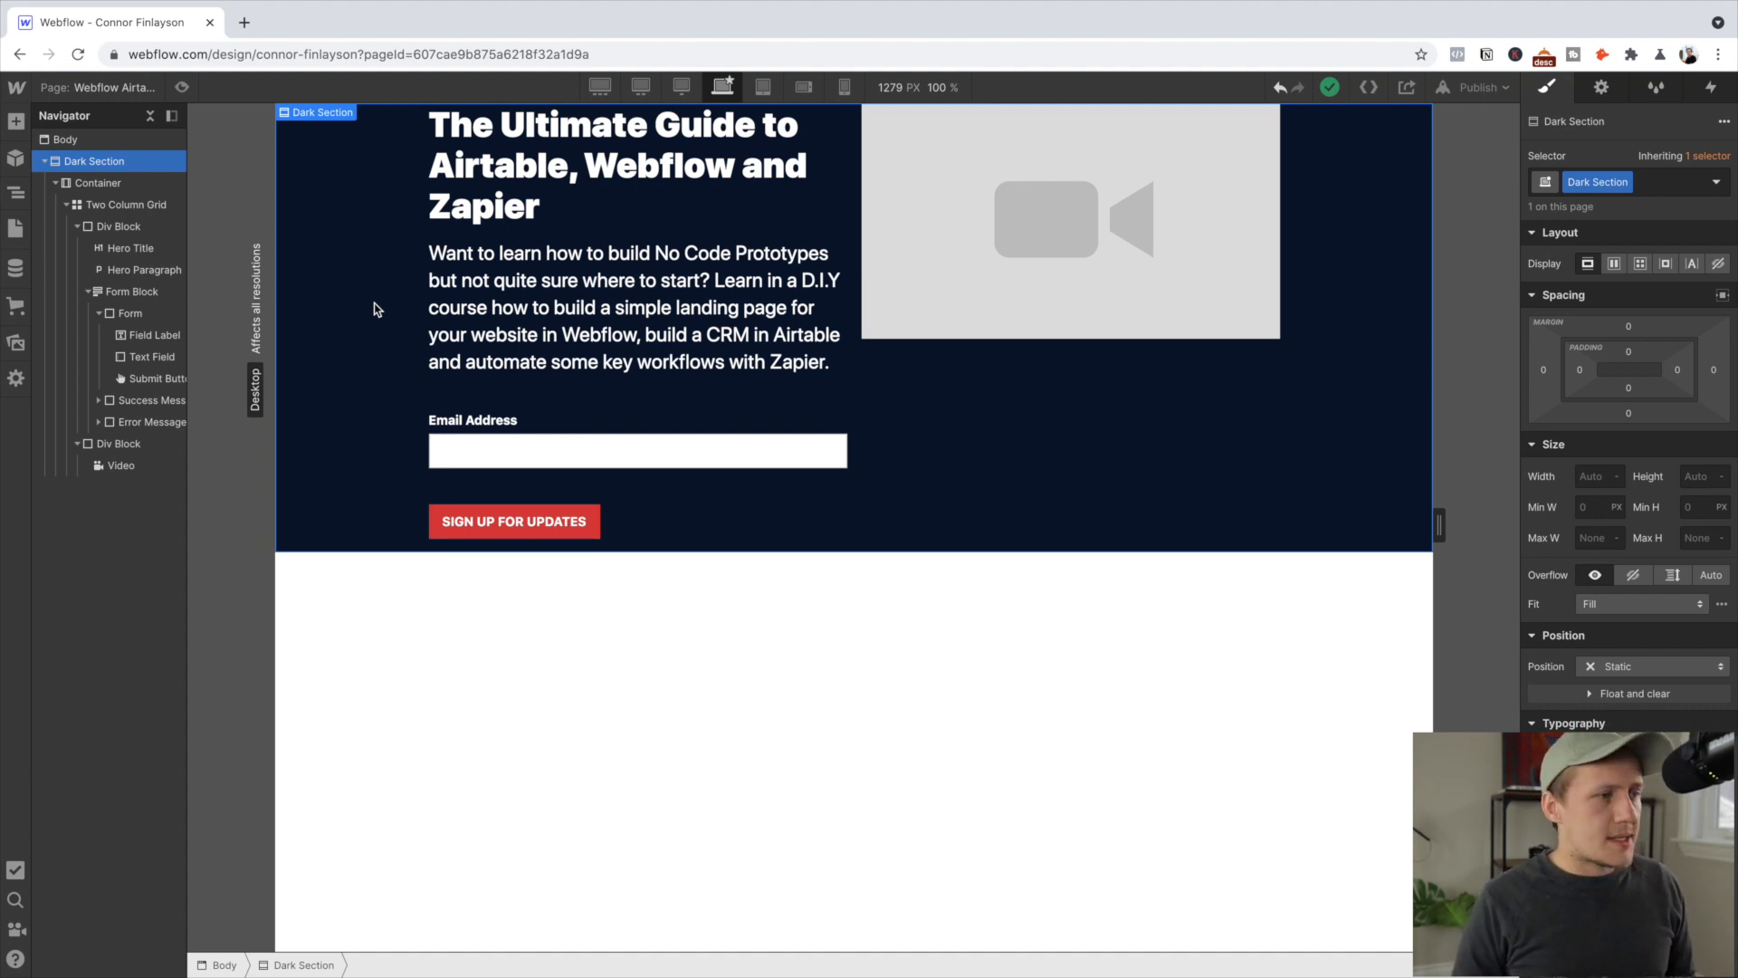
# Set the Dark Section's top and bottom padding to the 40 preset
pyautogui.click(1628, 353)
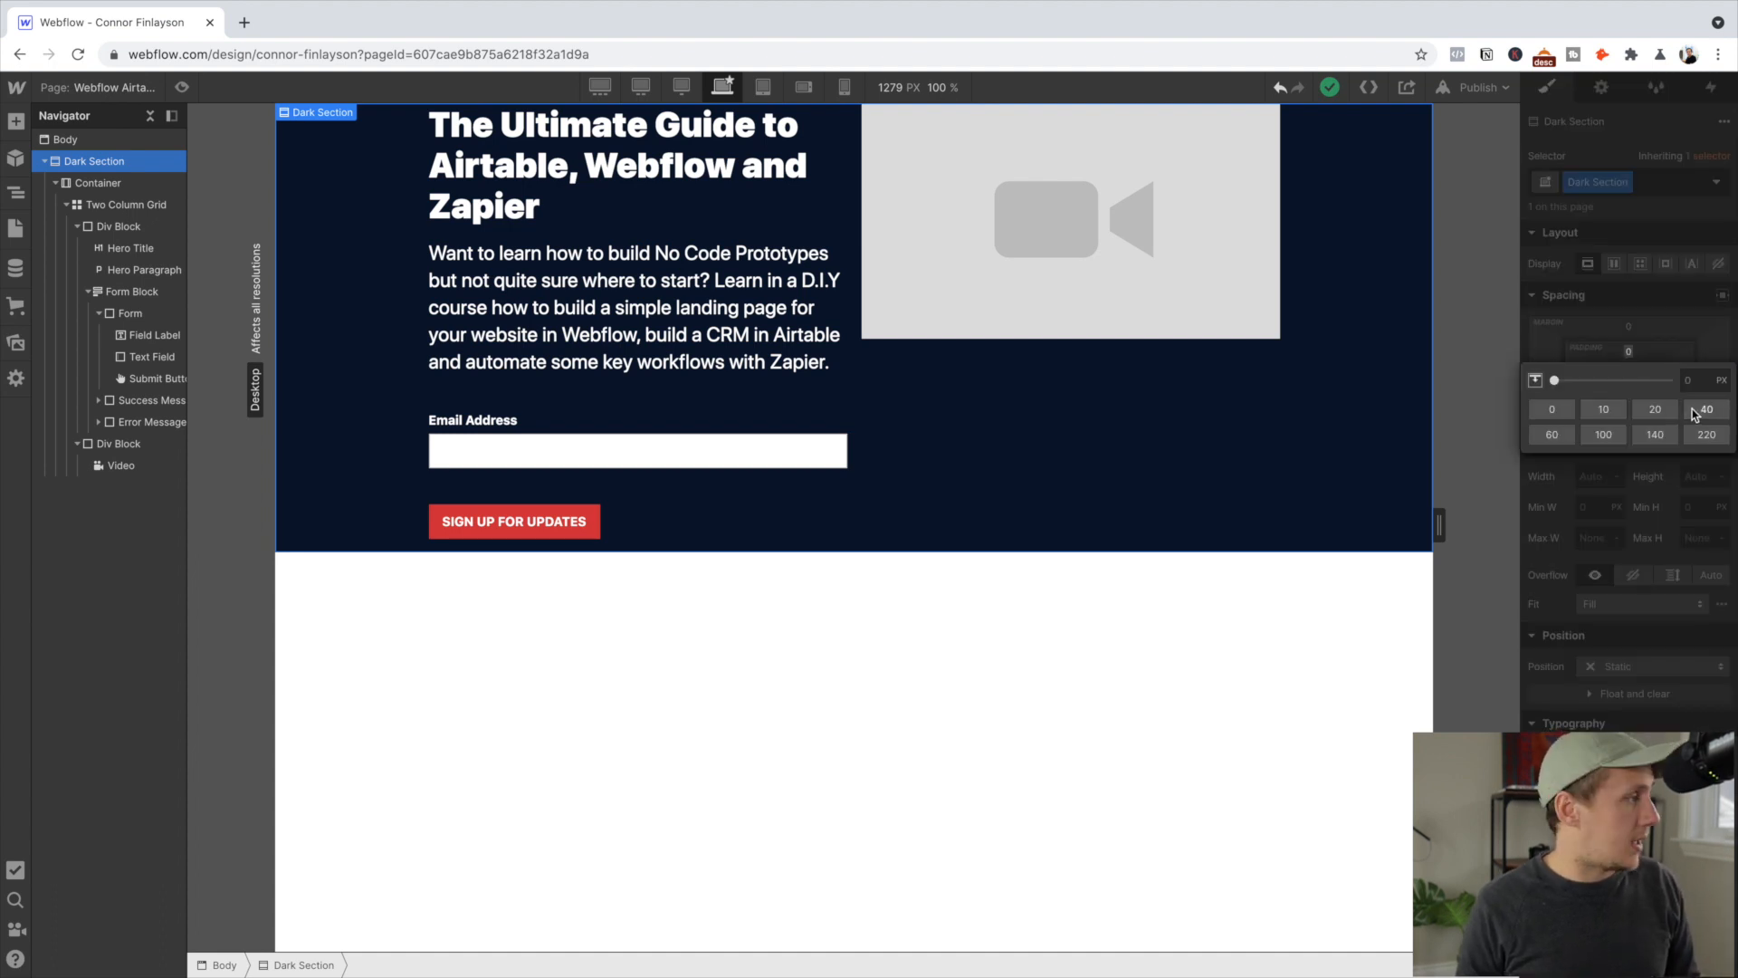
pyautogui.click(1695, 414)
pyautogui.click(1634, 389)
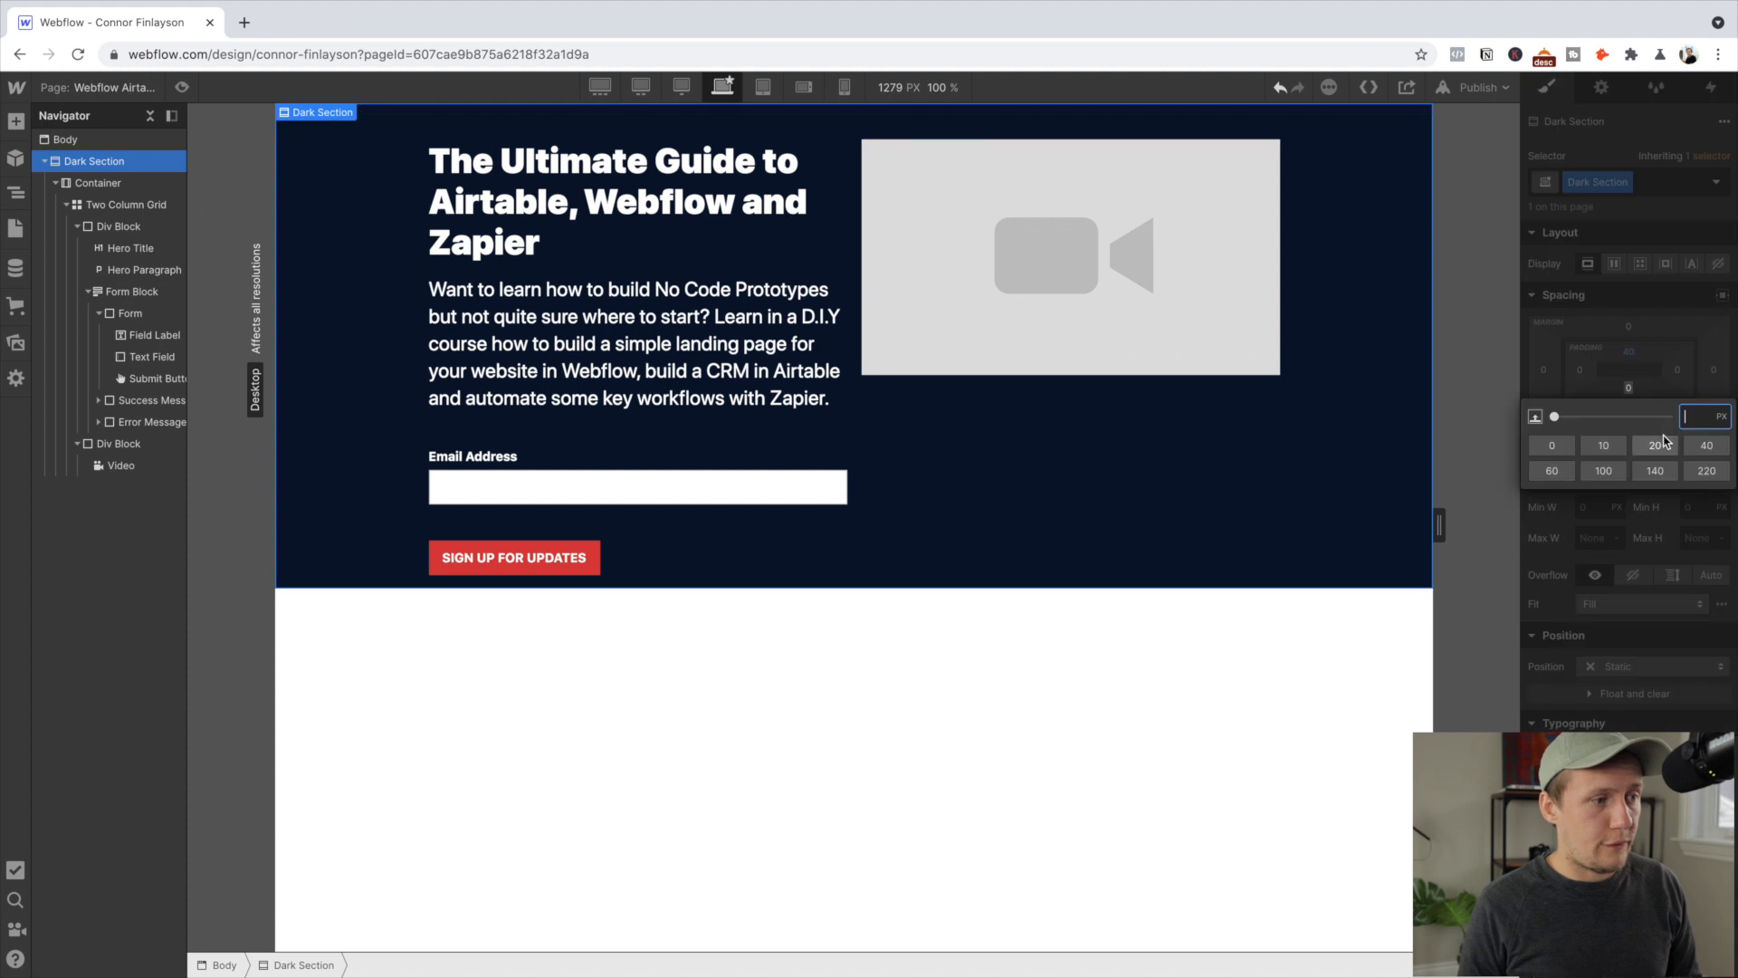
pyautogui.click(1707, 445)
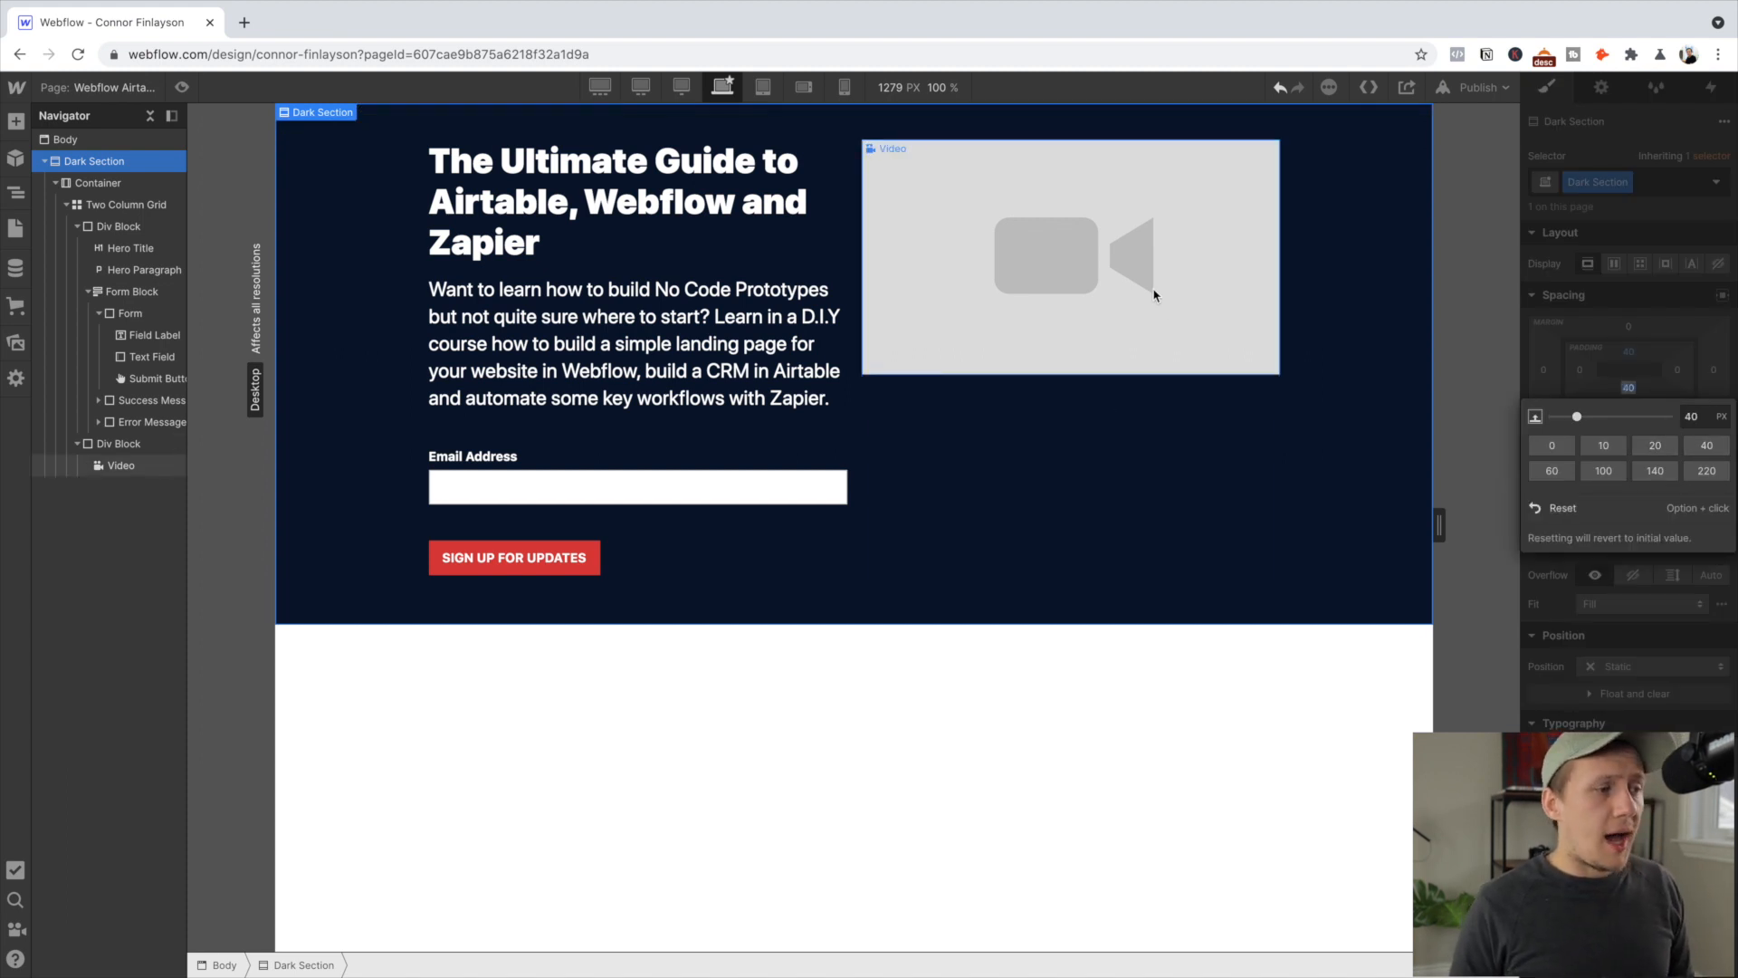
pyautogui.click(1634, 306)
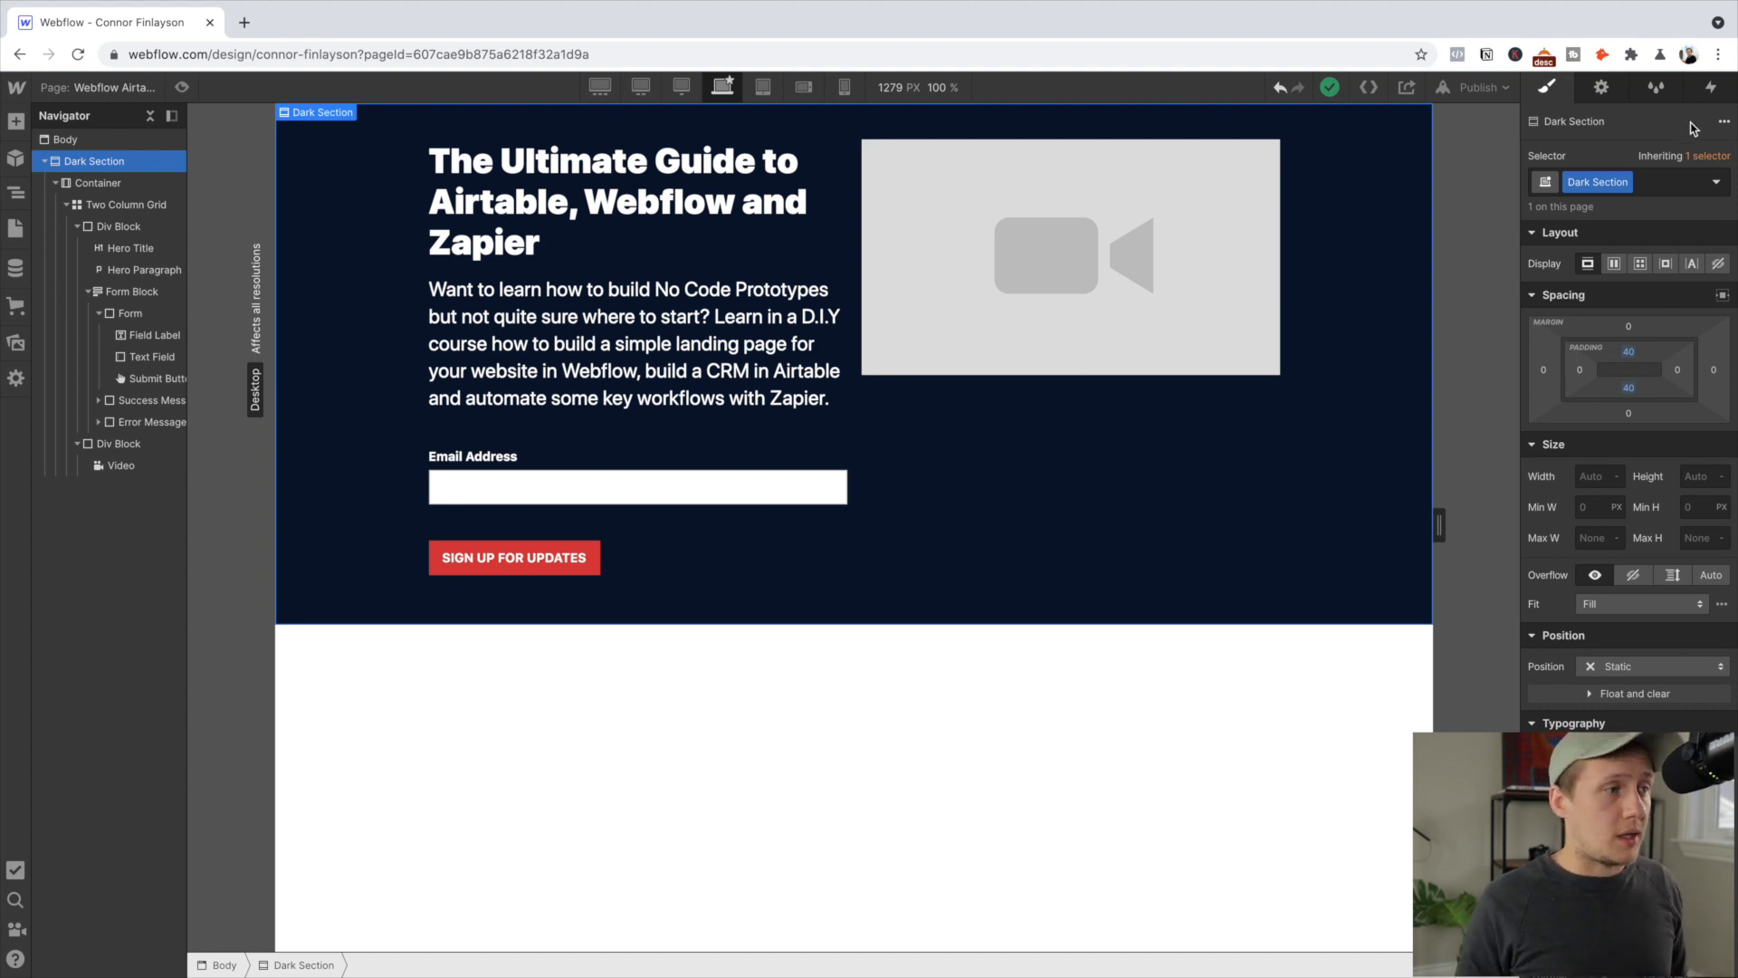
# Add a 'Full page' combo class to the Dark Section and set its height to 100vh
pyautogui.click(1652, 183)
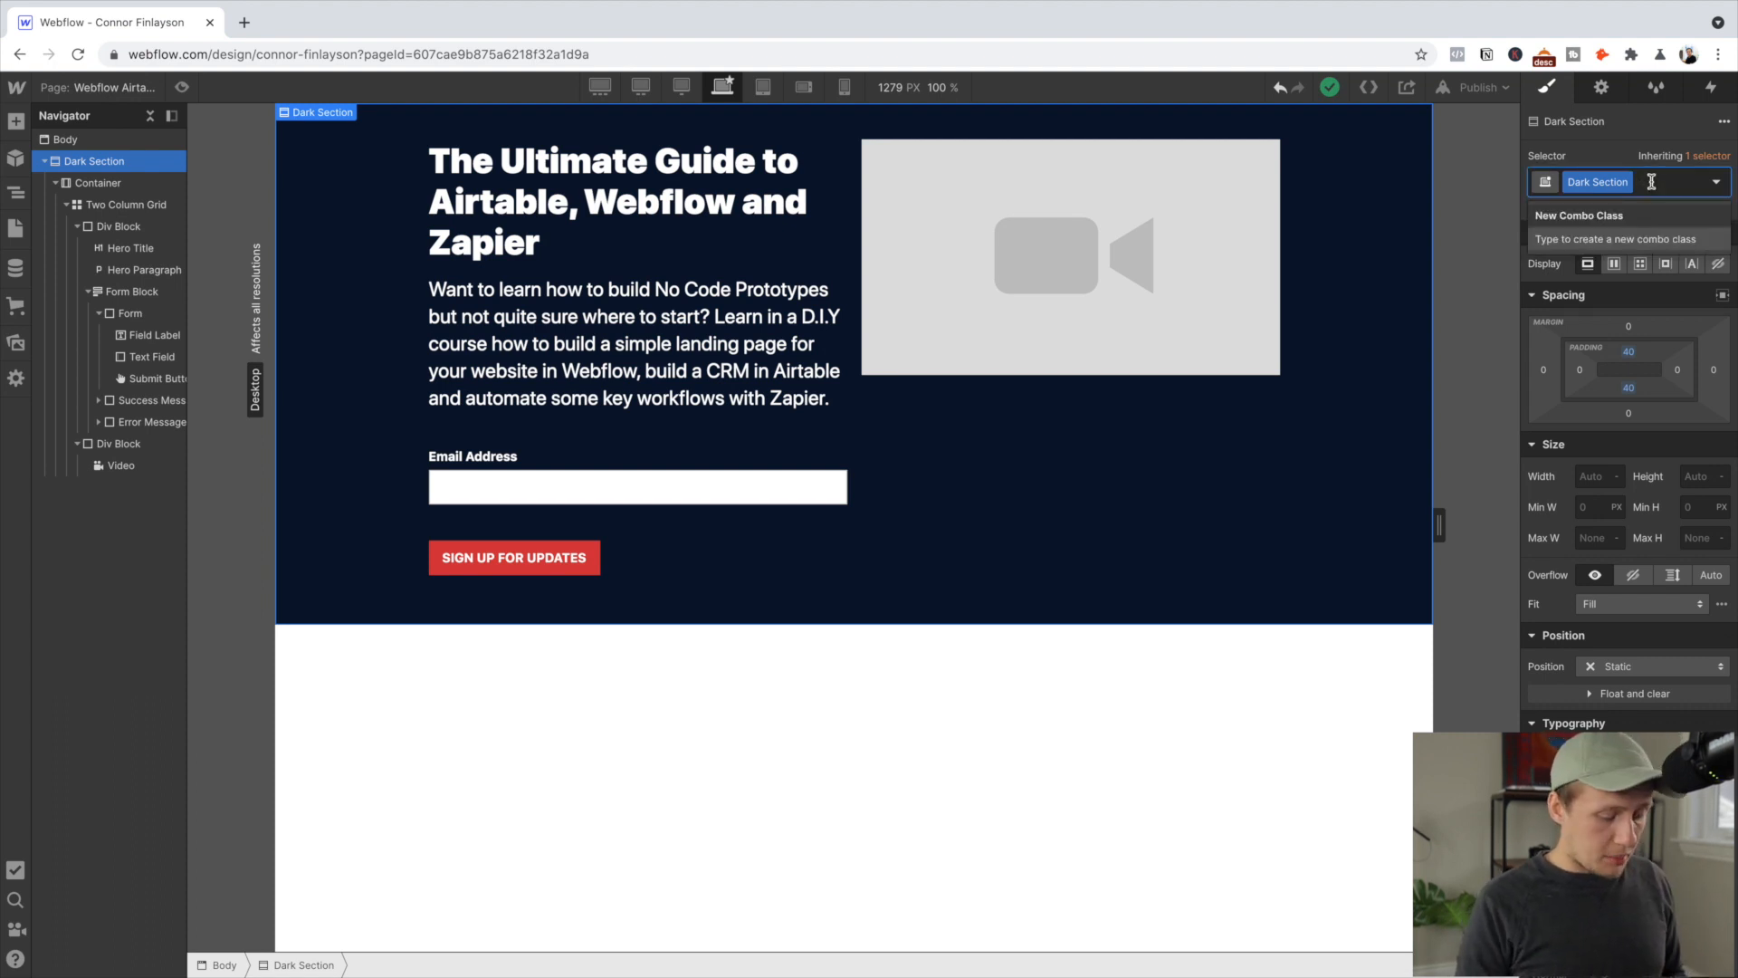
pyautogui.write('Full page')
pyautogui.press('Return')
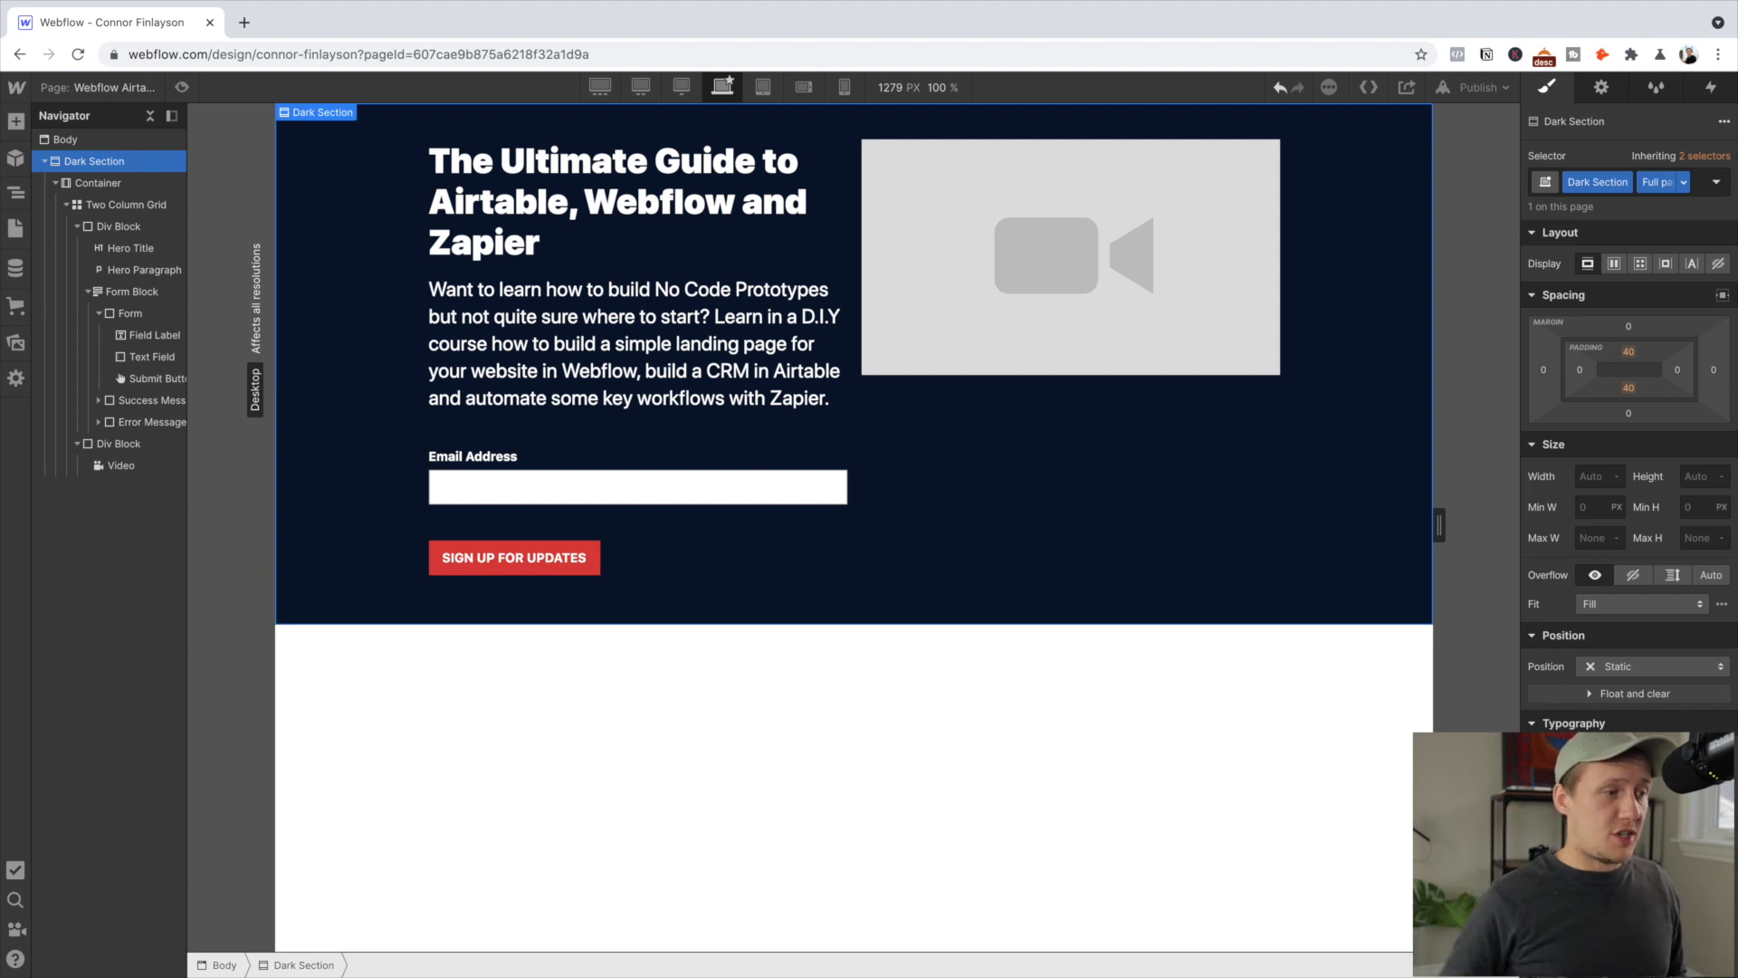
pyautogui.click(1690, 475)
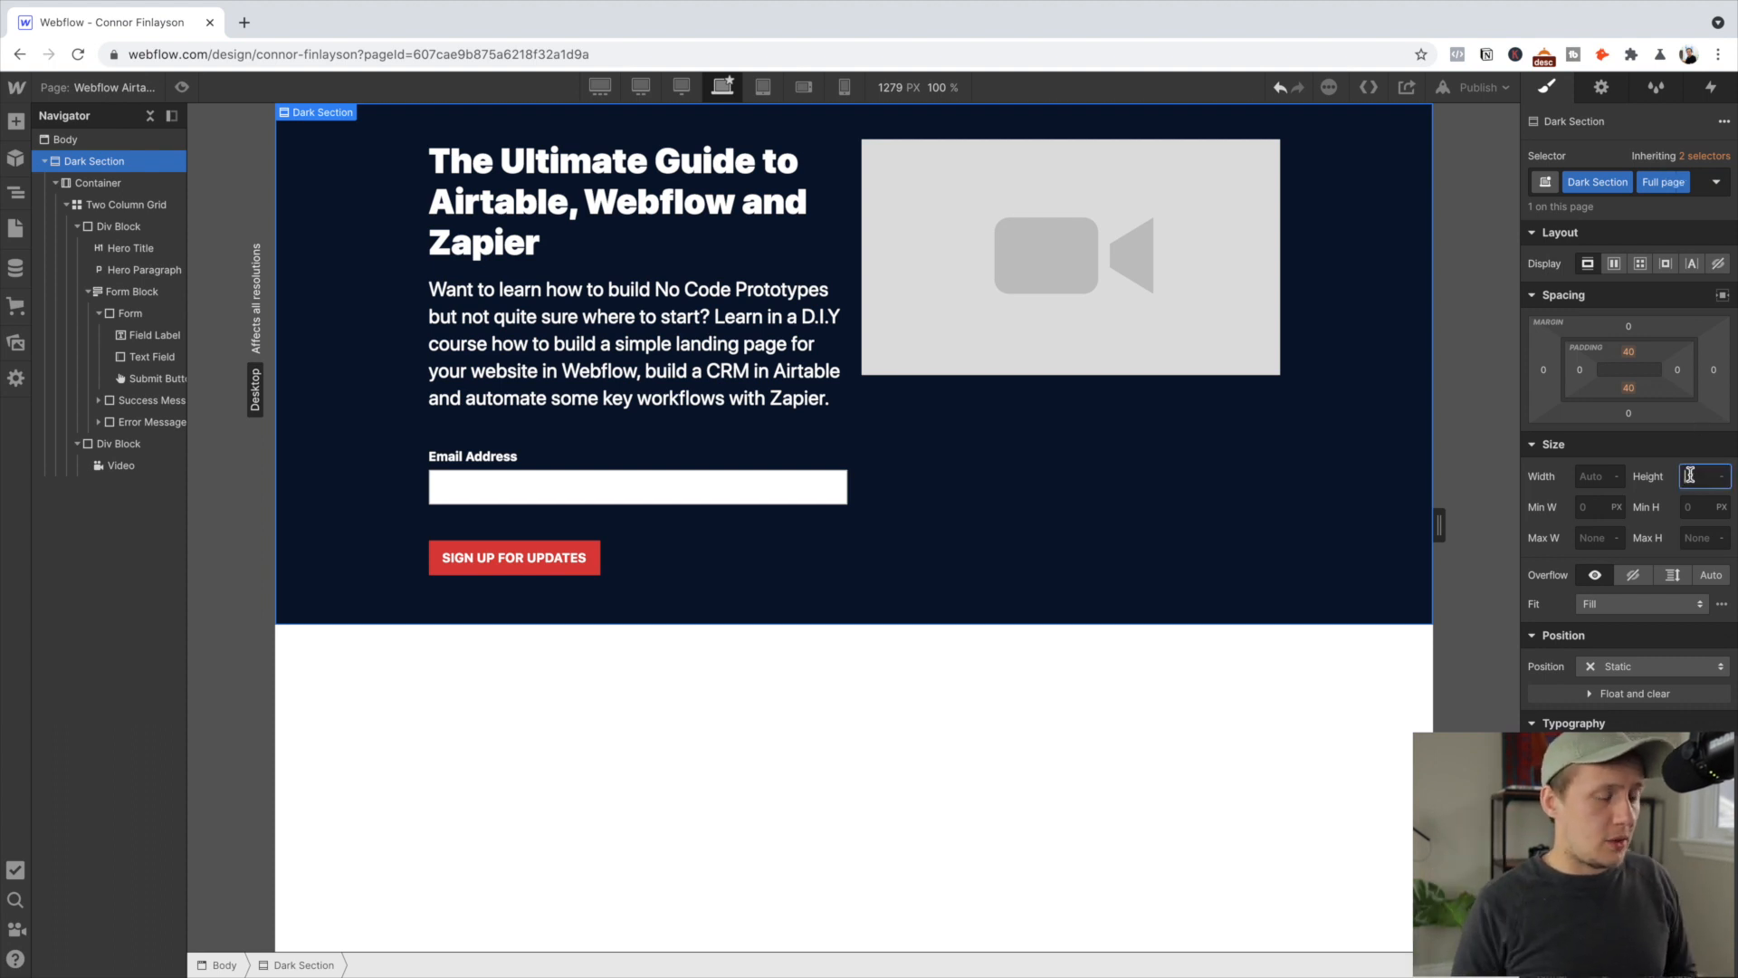
pyautogui.write('100vh')
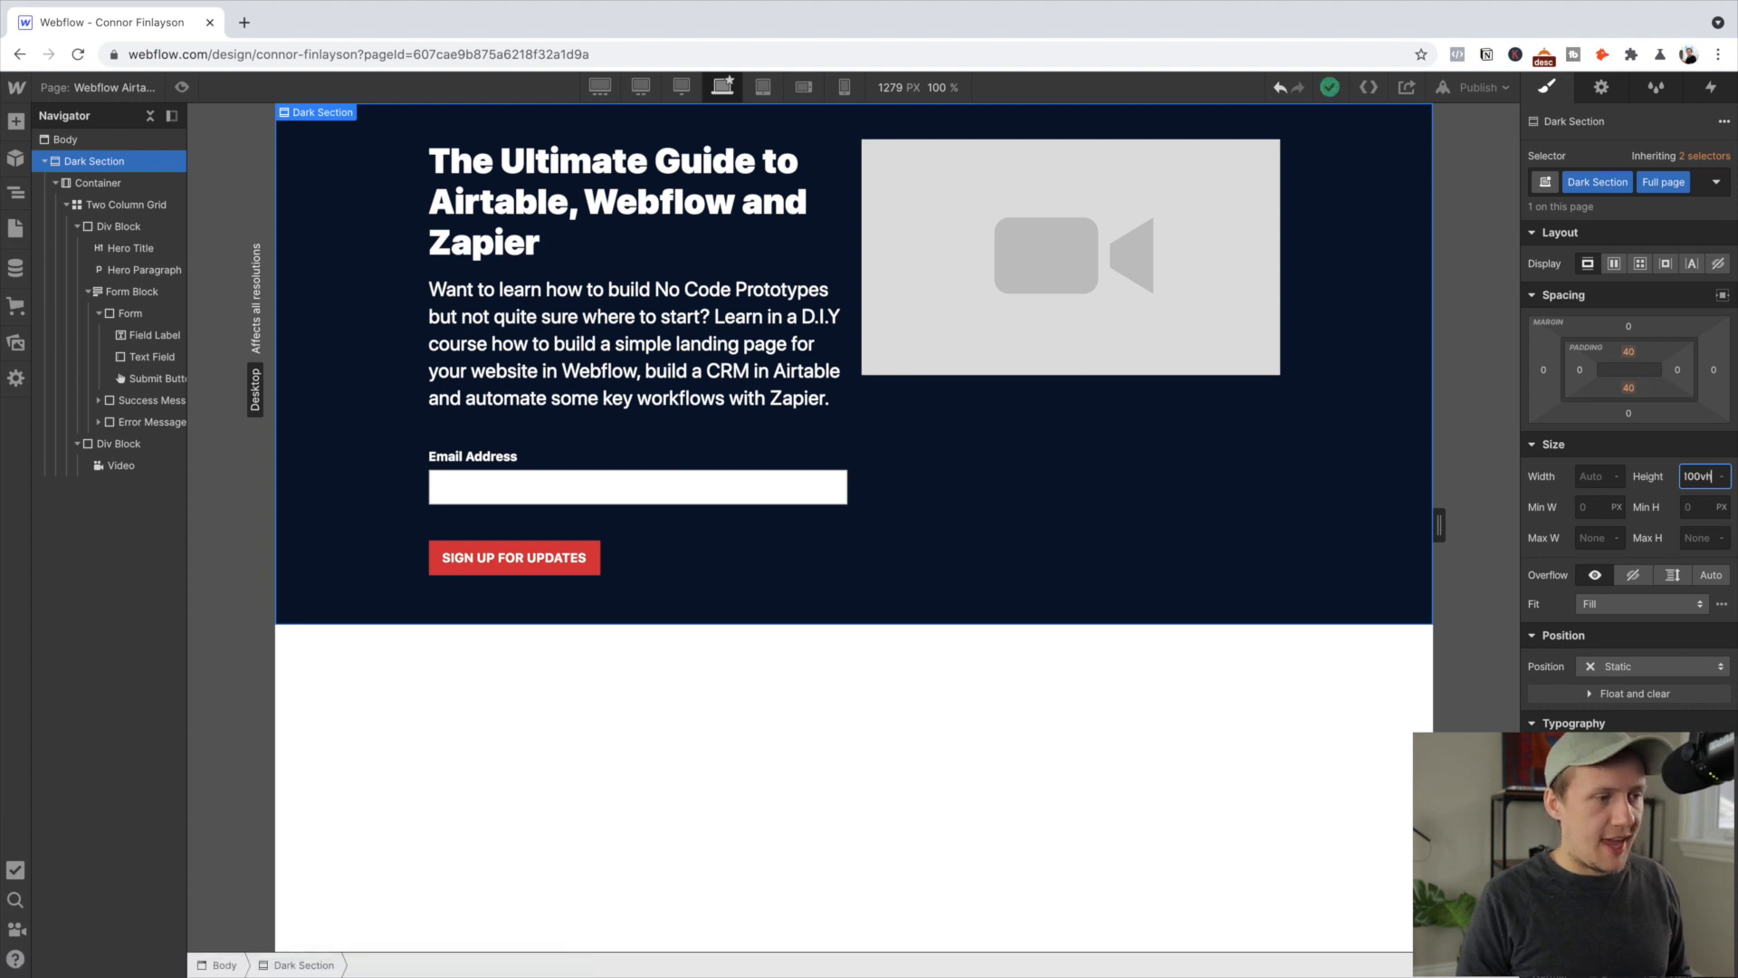
pyautogui.press('Return')
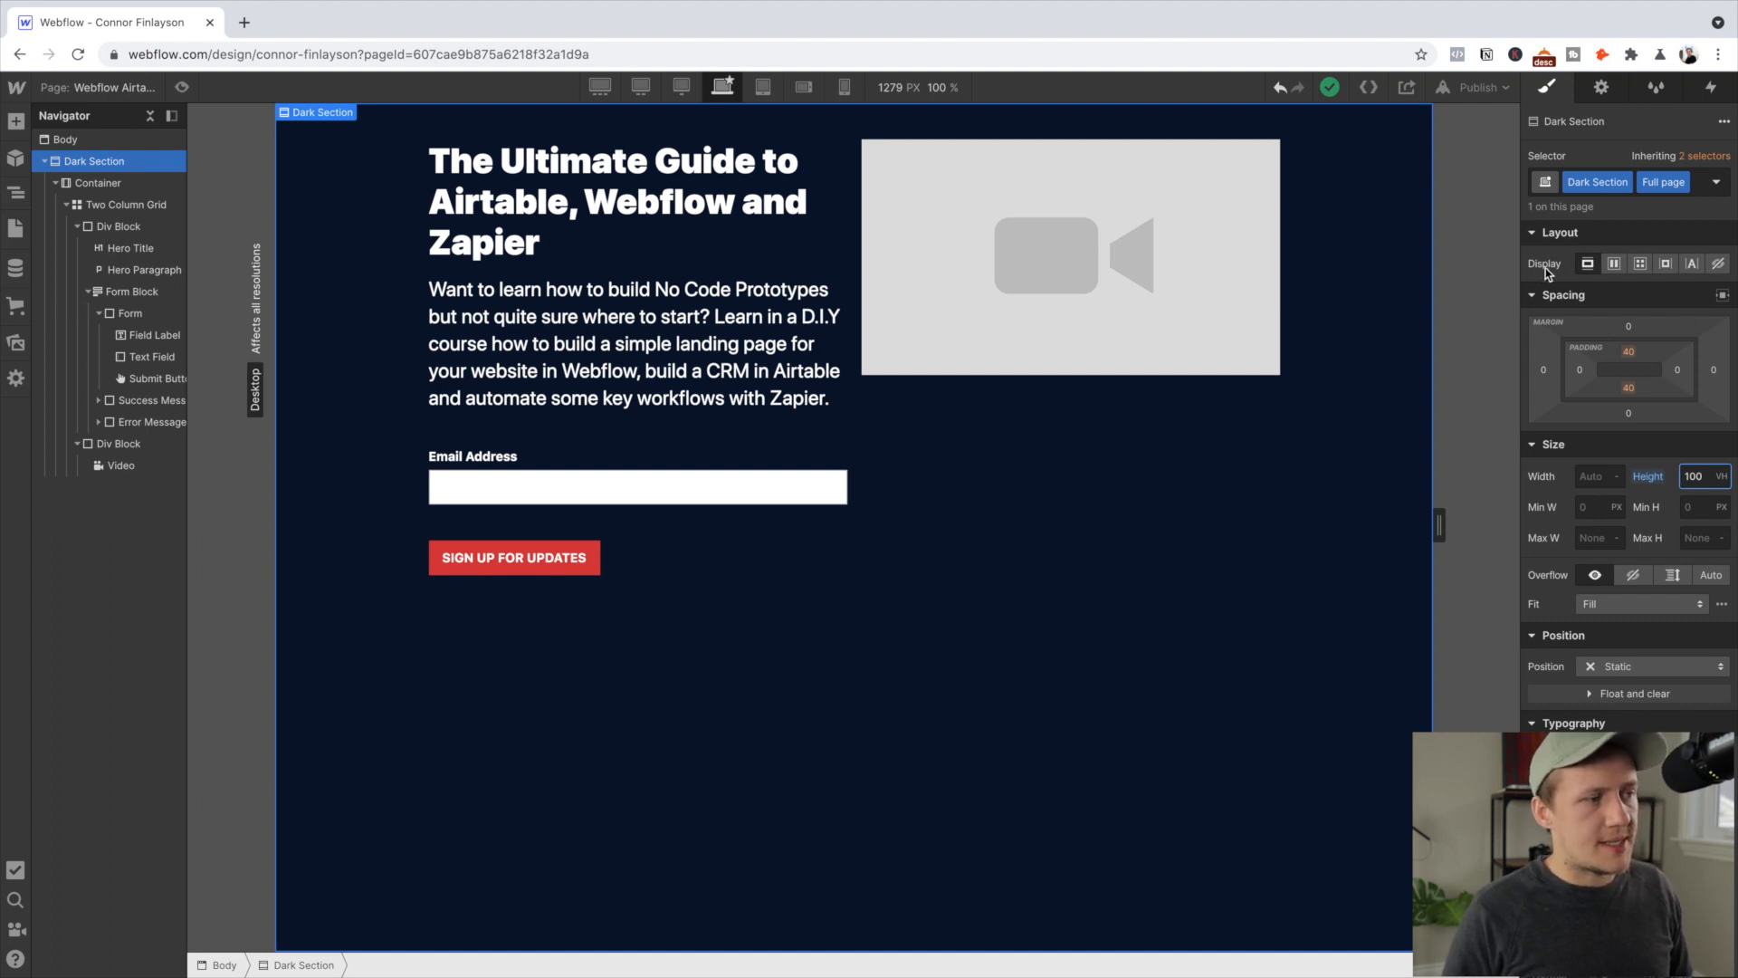
# Centre the hero content with Flex display, publish only to webflow.io, and open the live site
pyautogui.click(1614, 264)
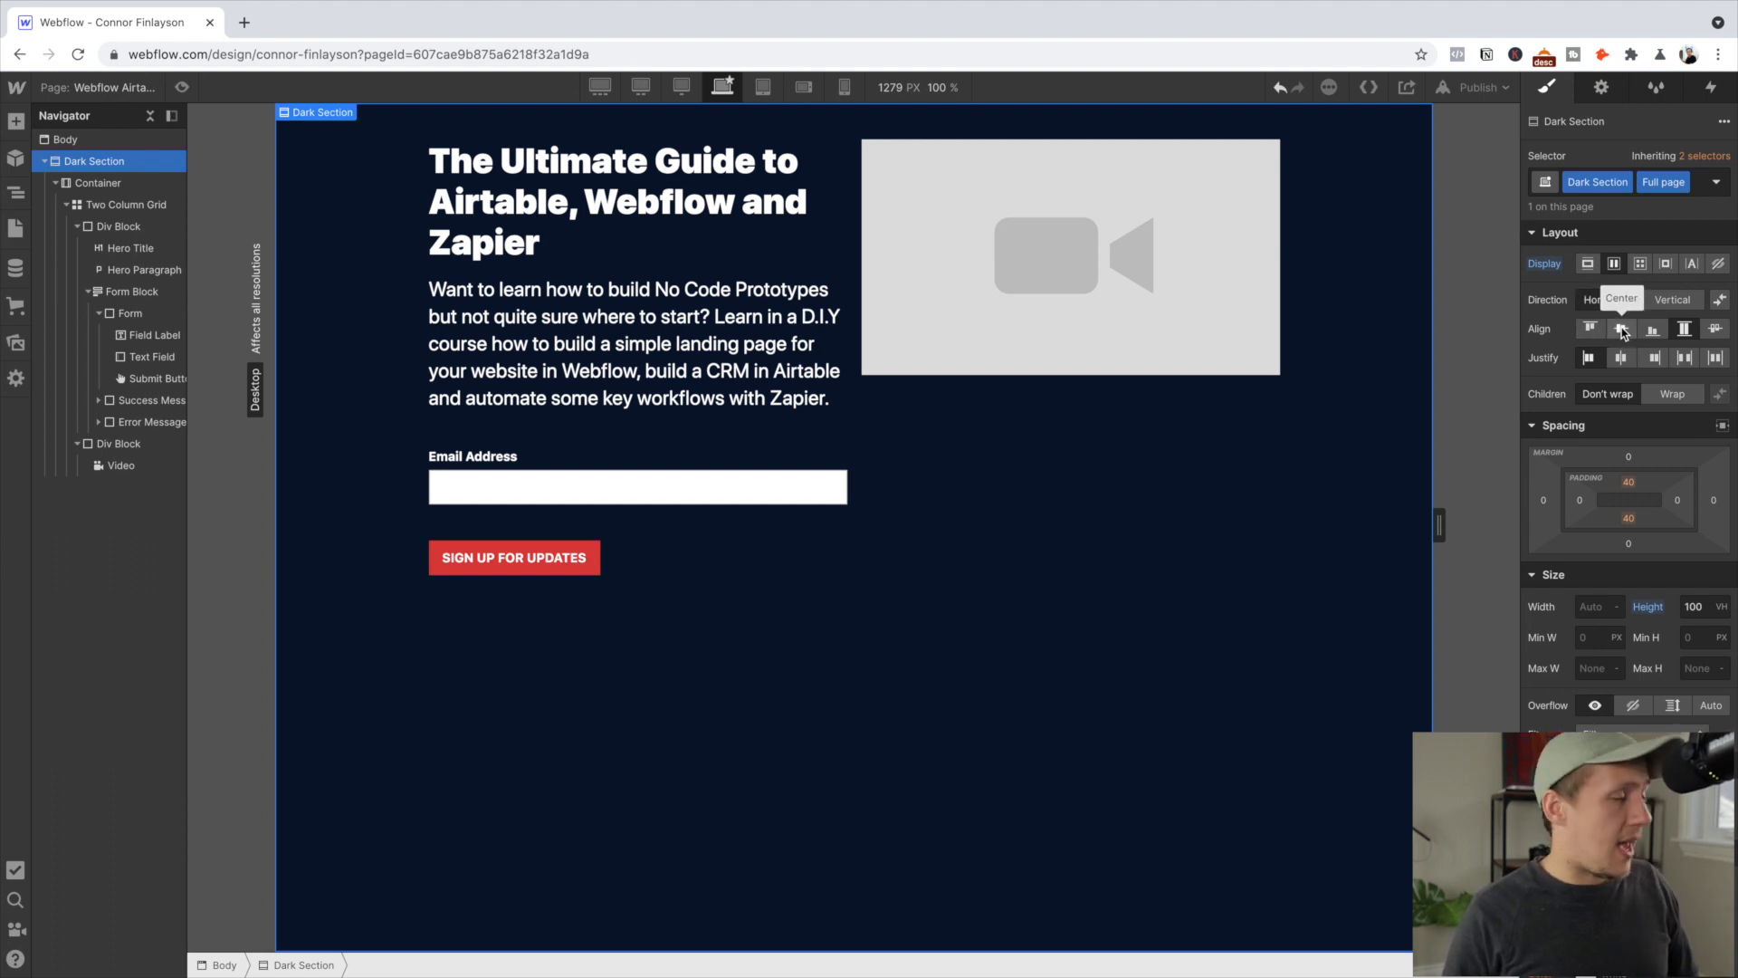
pyautogui.click(1622, 330)
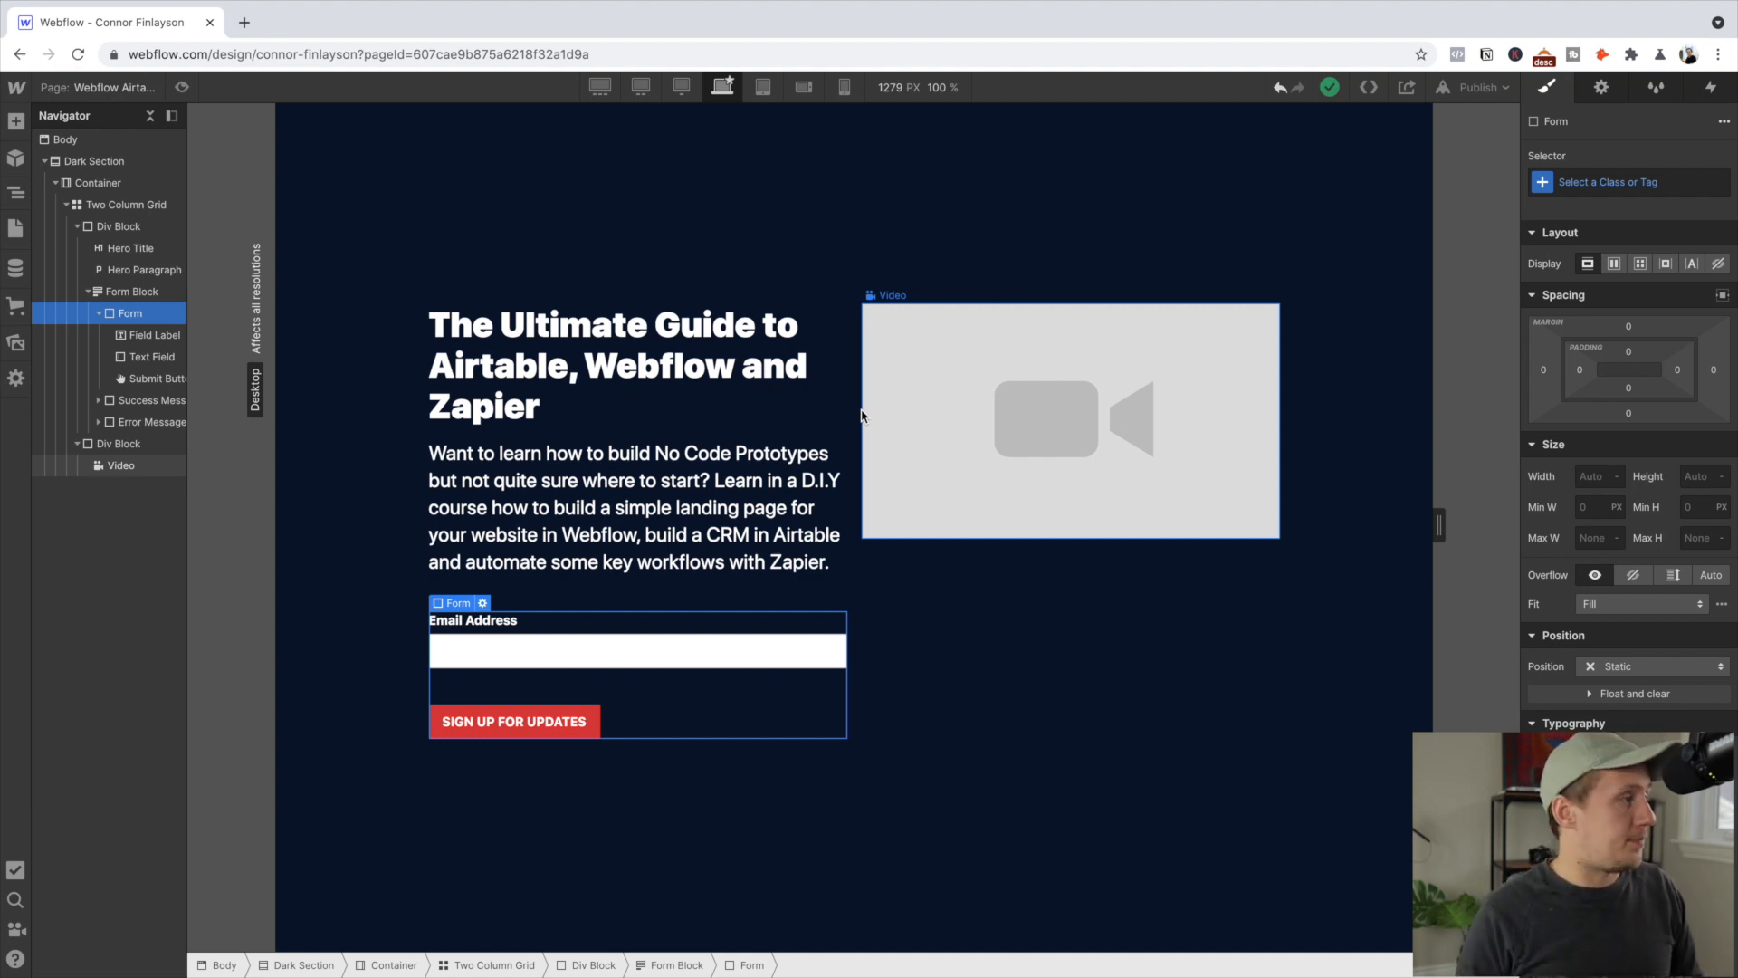
pyautogui.click(1465, 89)
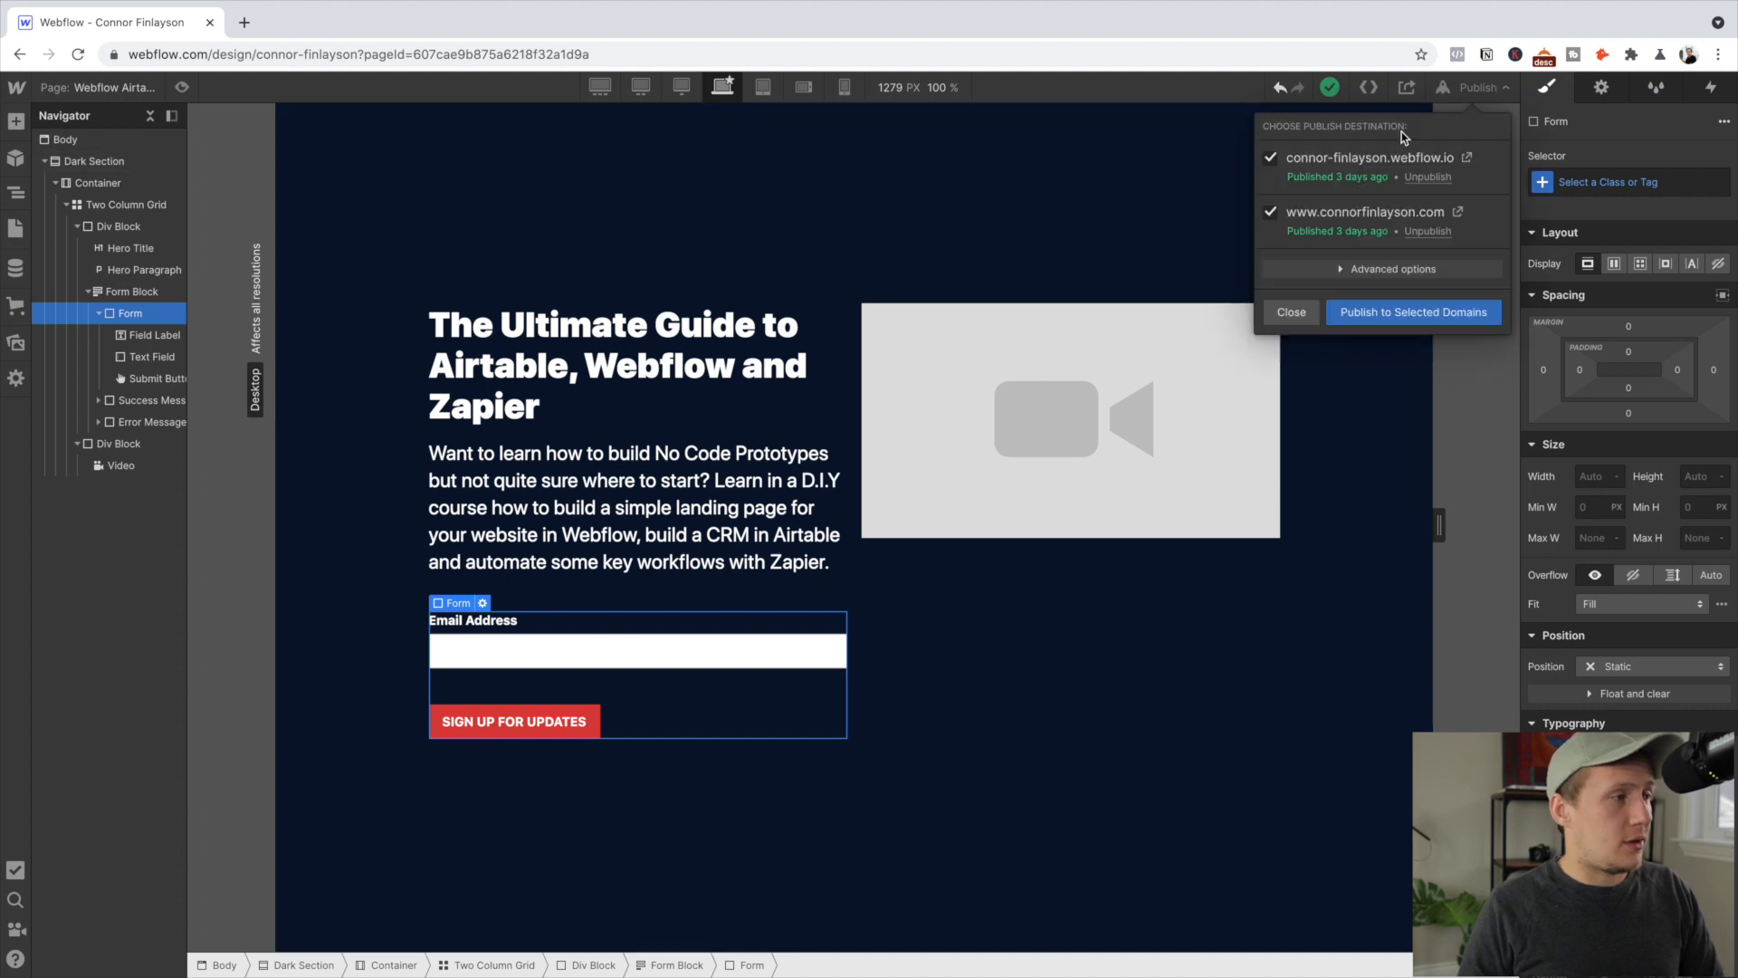
pyautogui.click(1273, 213)
pyautogui.click(1448, 317)
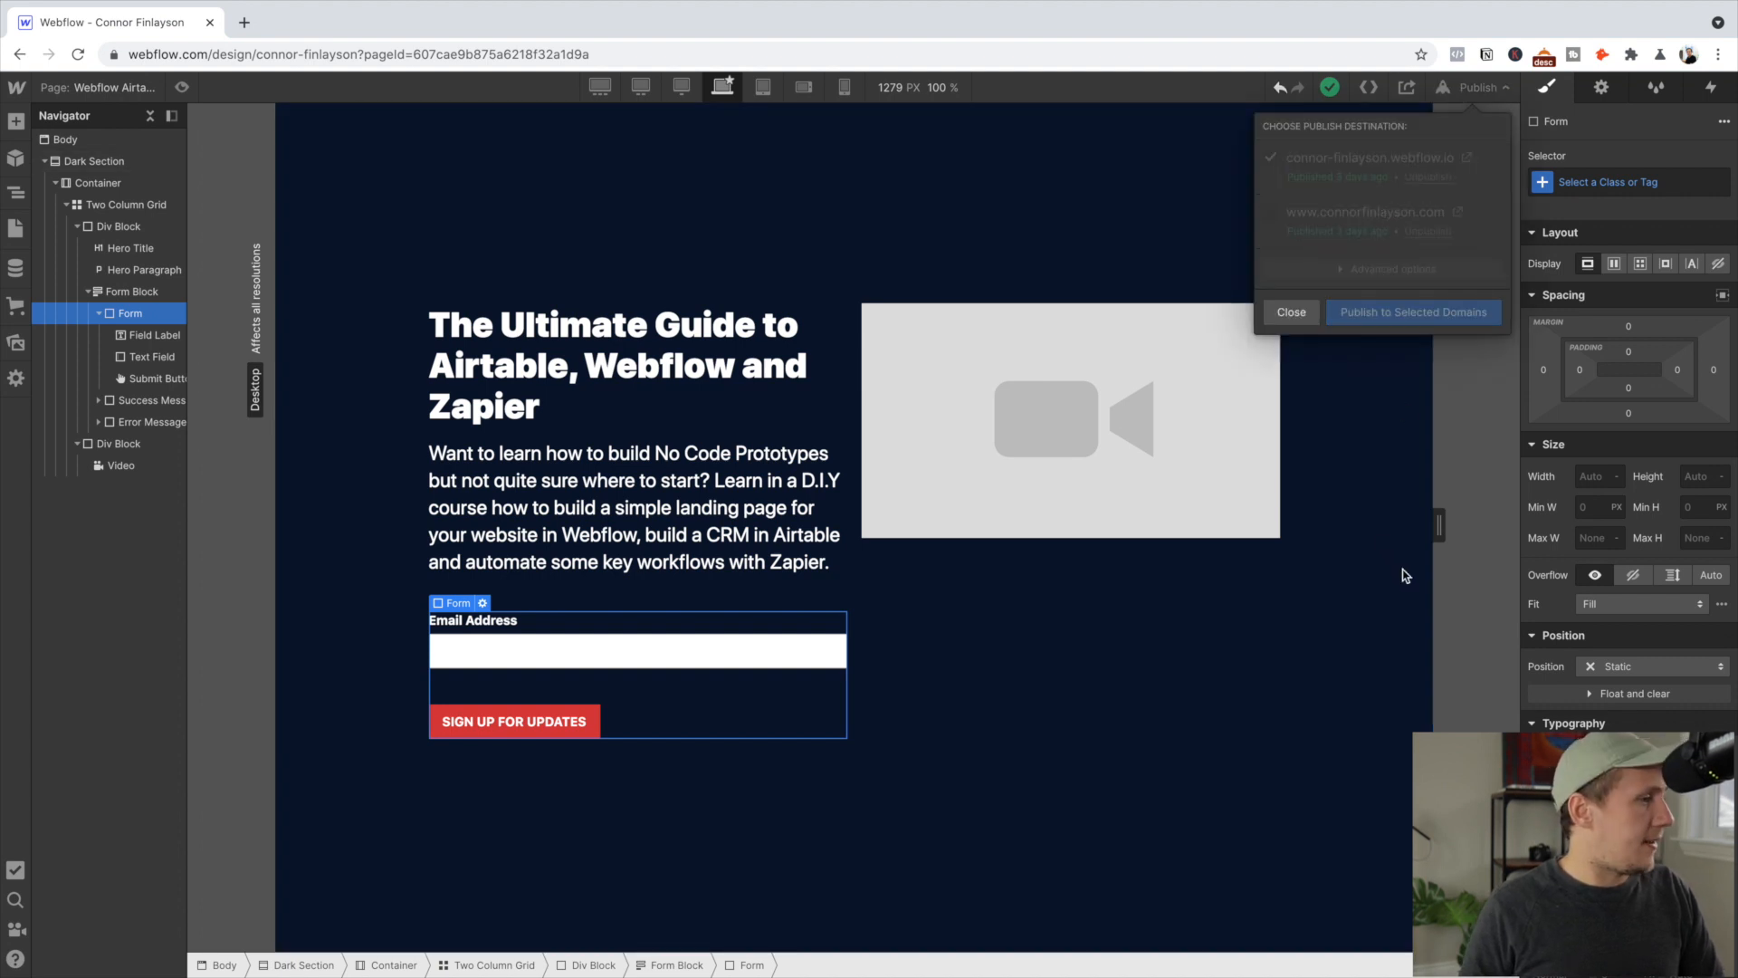
pyautogui.click(1467, 158)
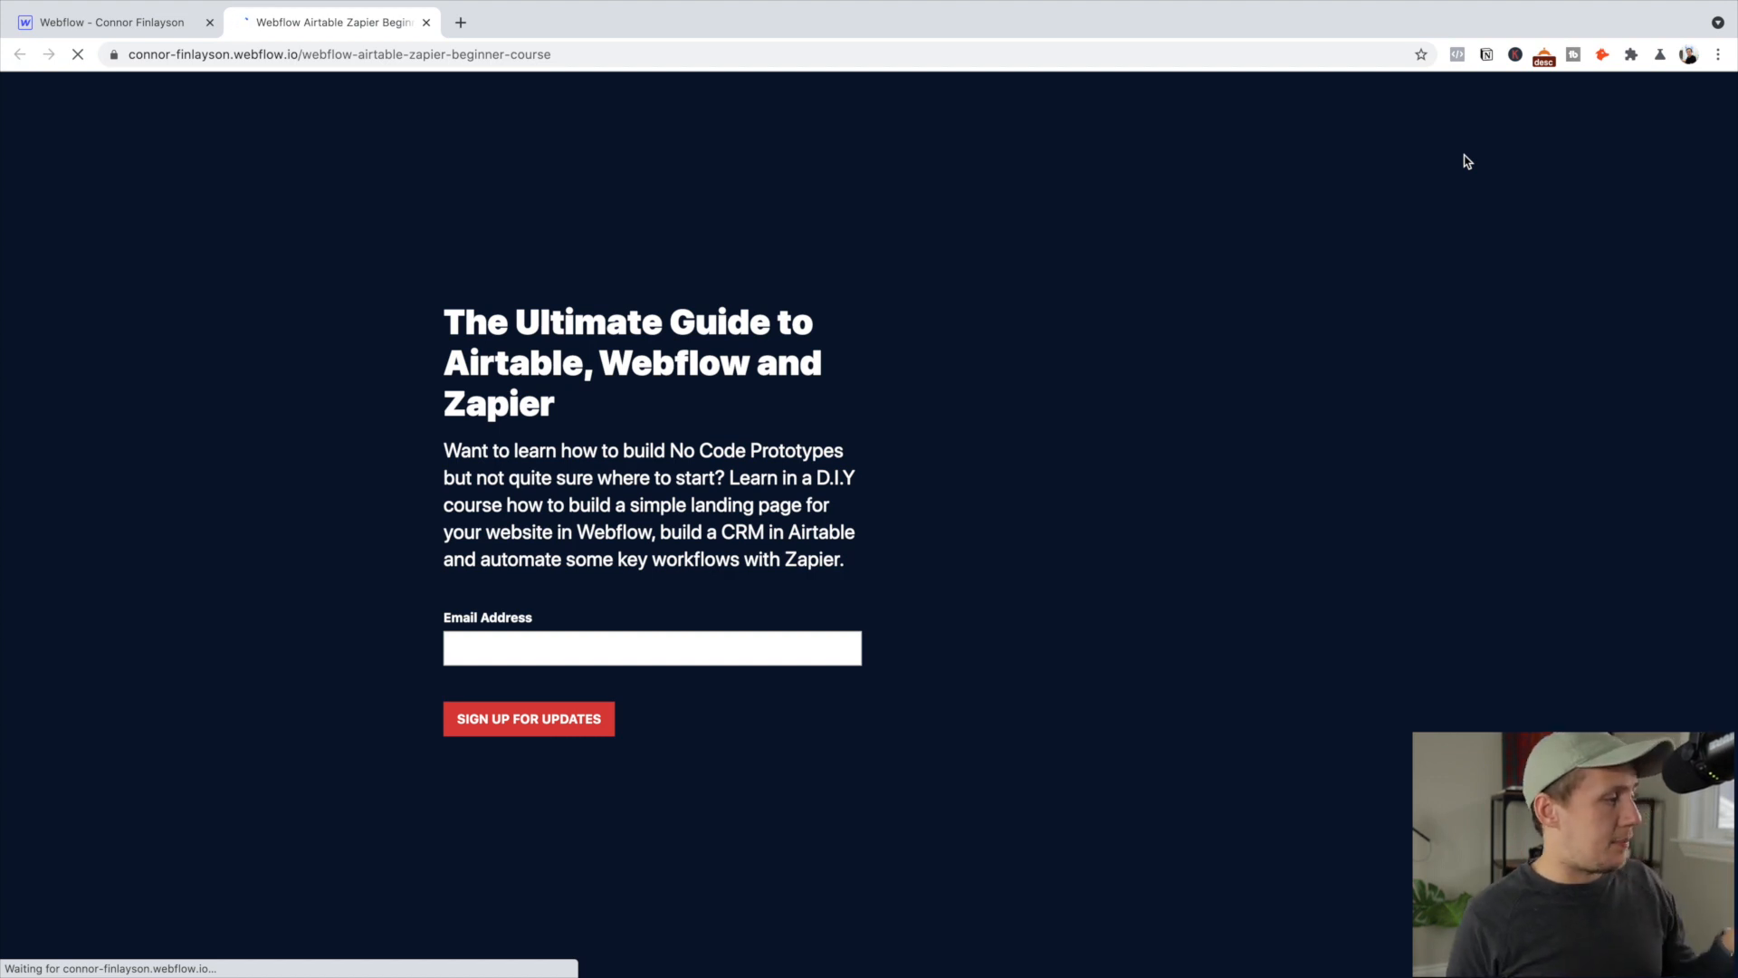
# Submit a test email address through the live signup form to get the thank-you message
pyautogui.click(534, 650)
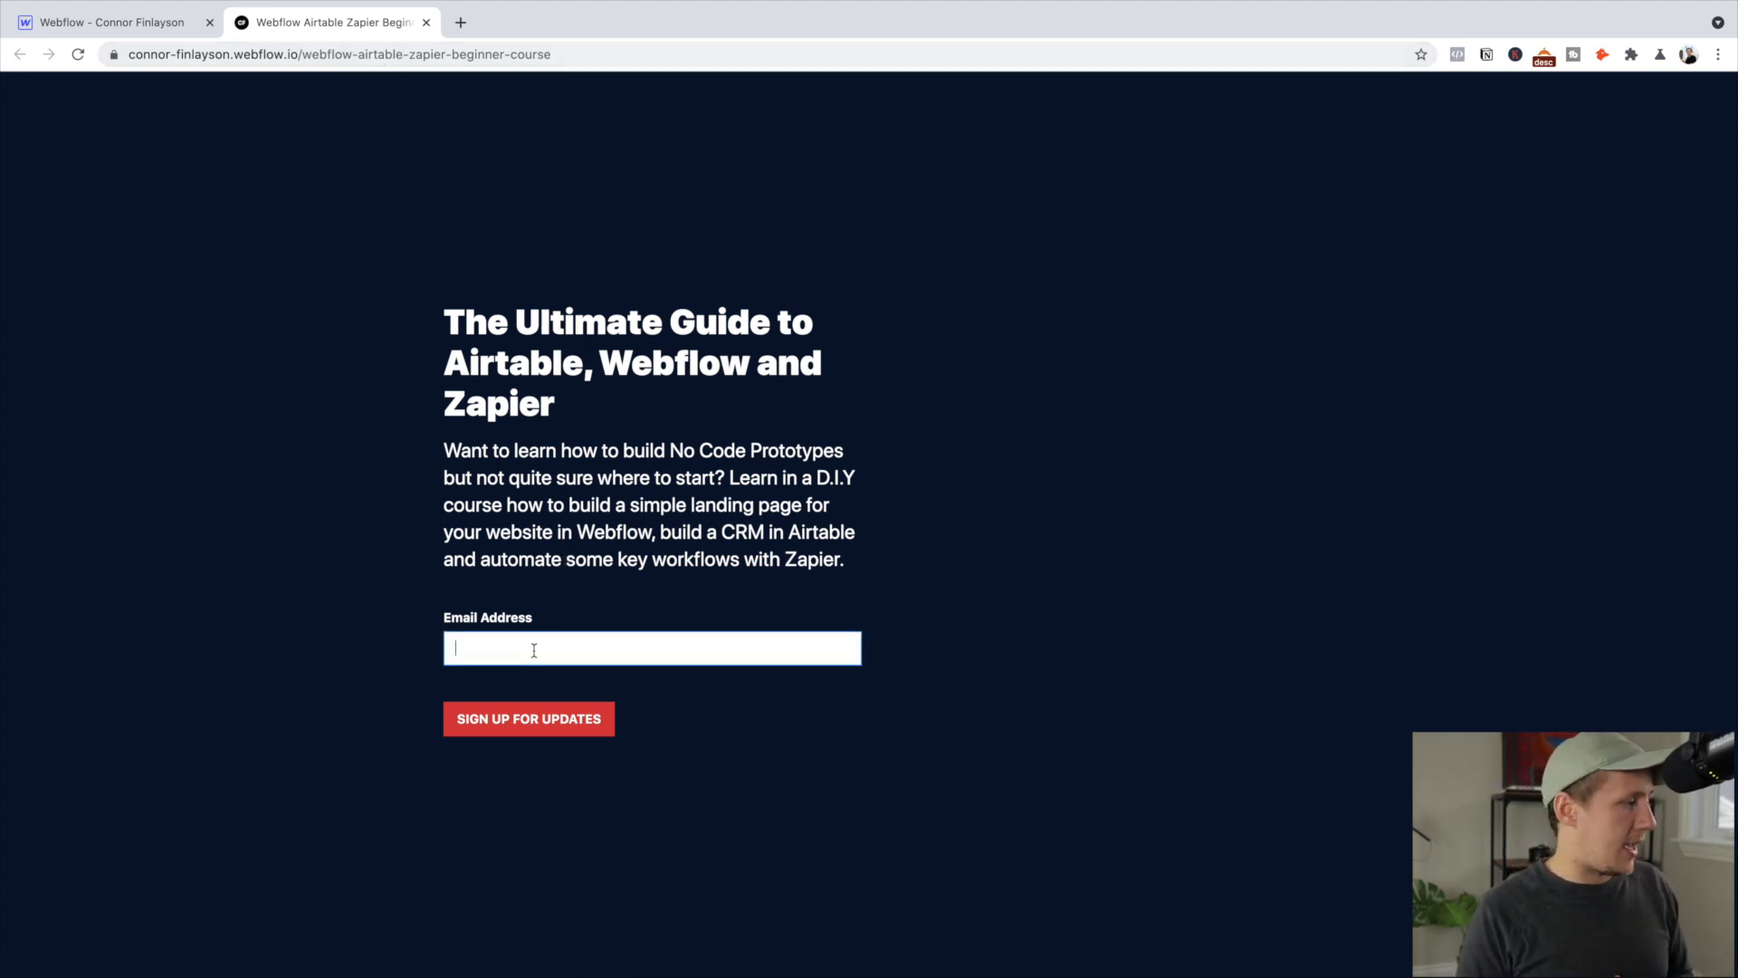
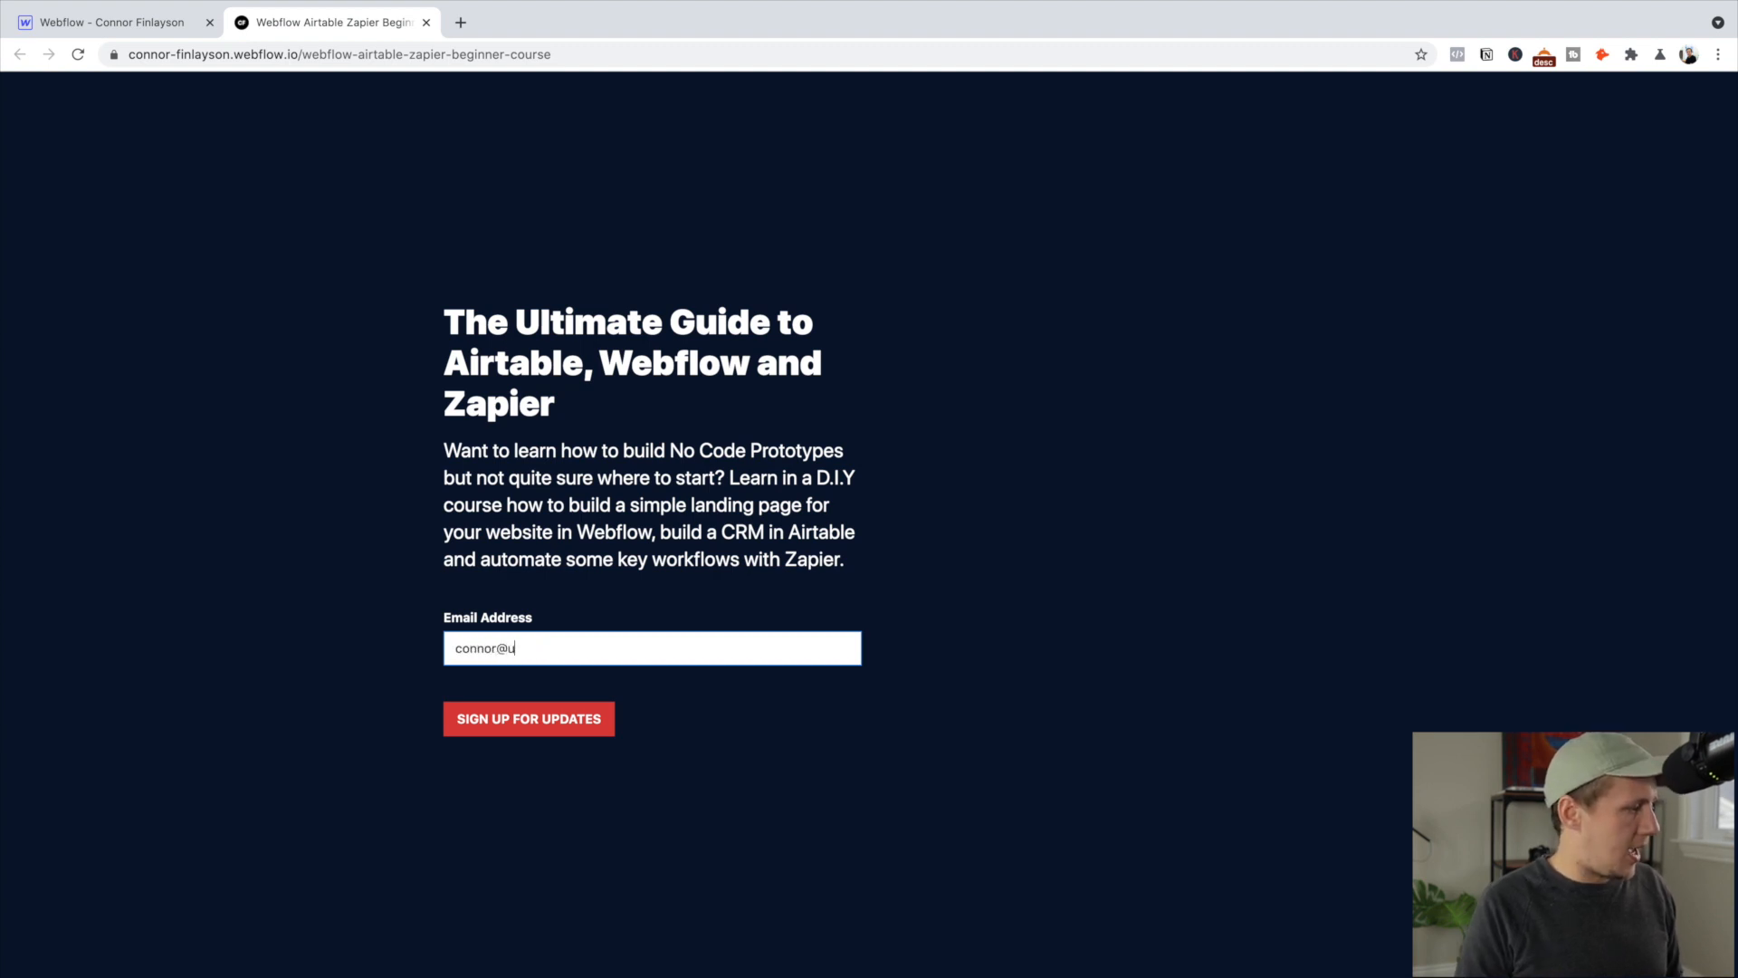
pyautogui.press('Return')
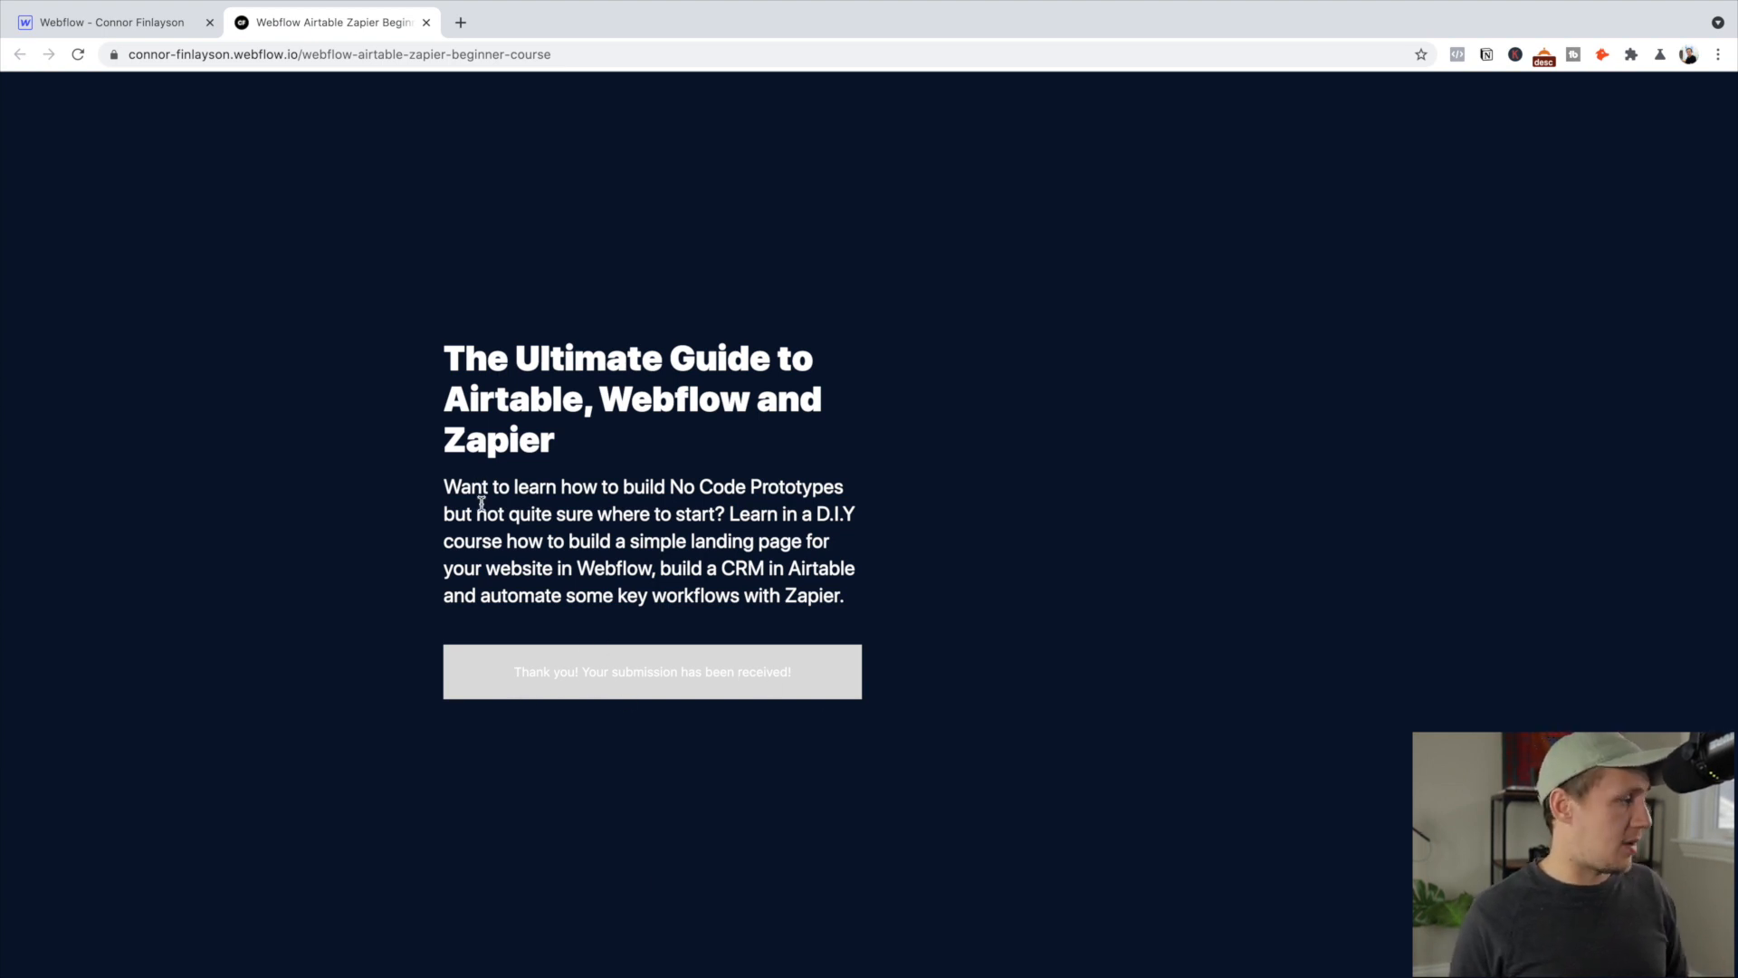
pyautogui.click(154, 20)
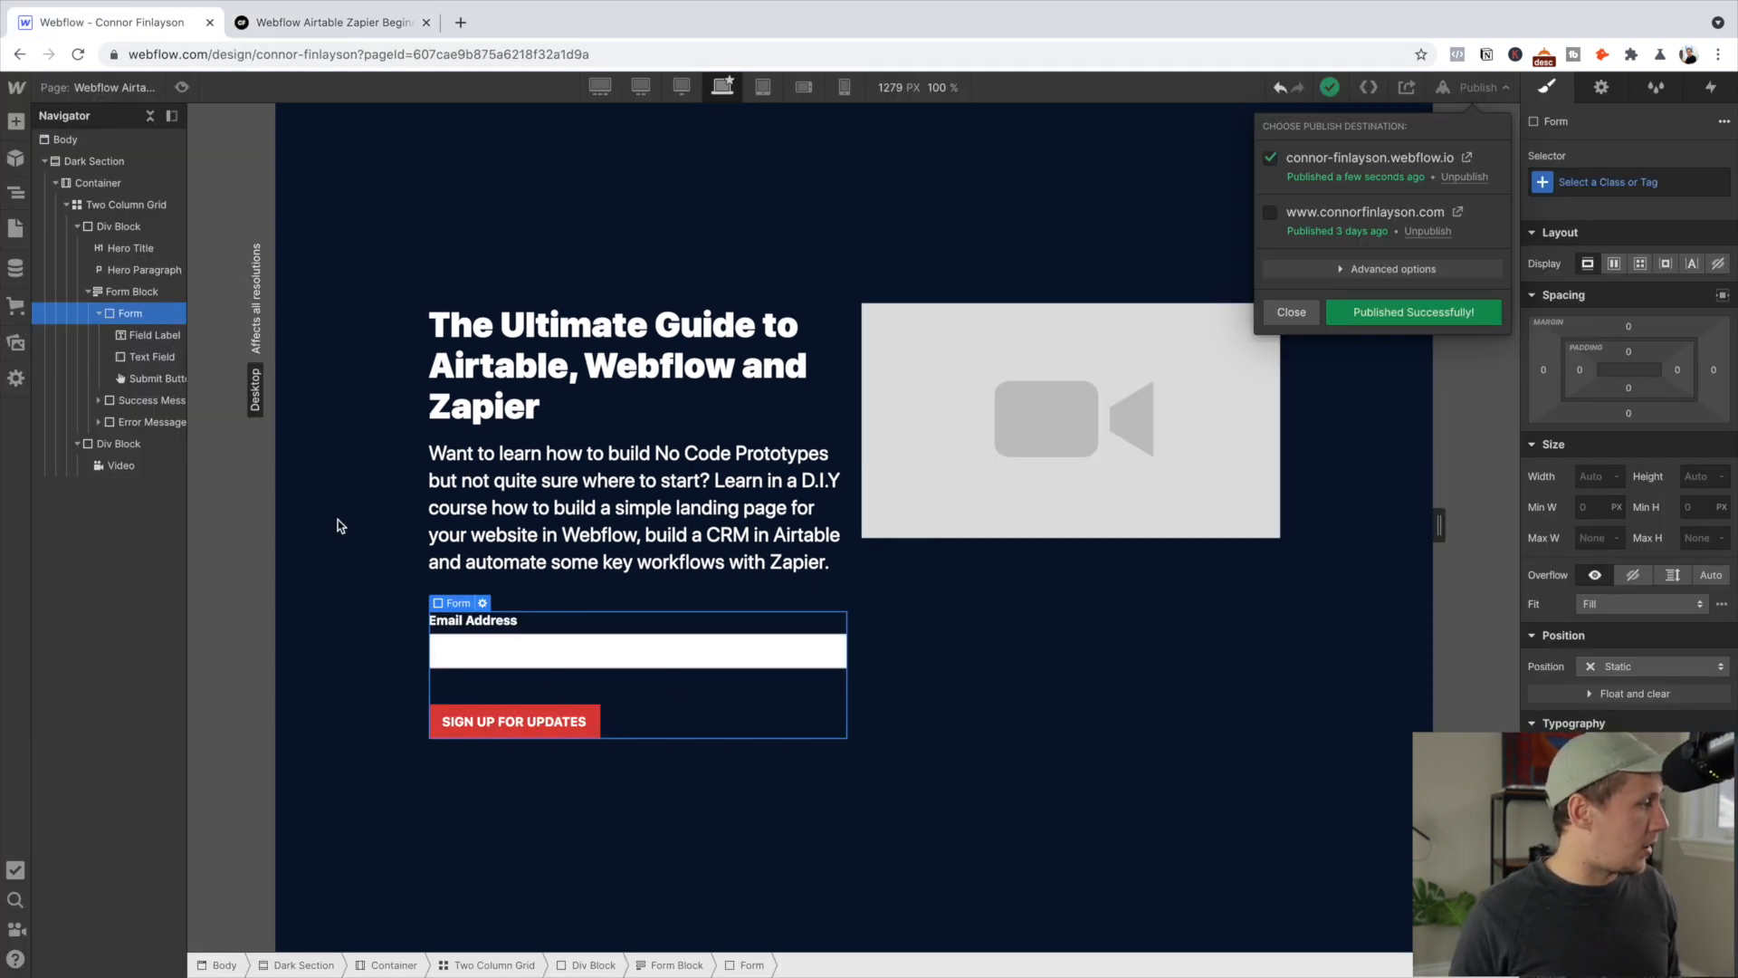
# Select the form block and switch it to show its success message on the canvas
pyautogui.click(158, 303)
pyautogui.click(154, 304)
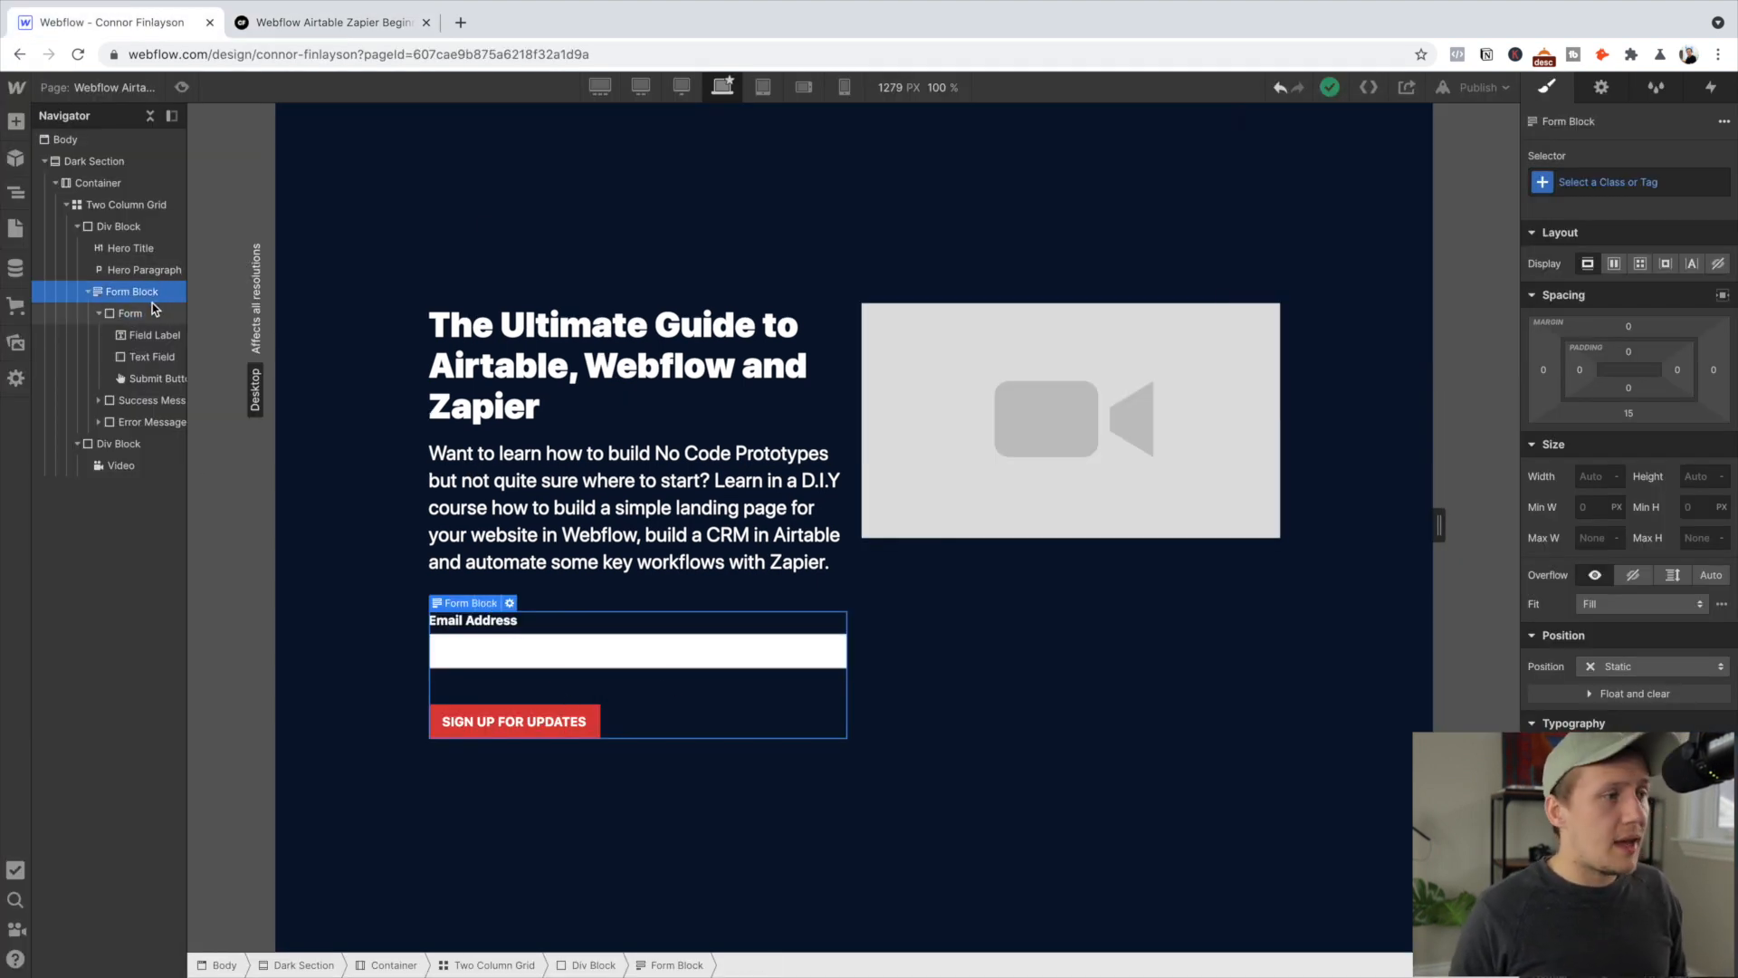
pyautogui.click(1602, 90)
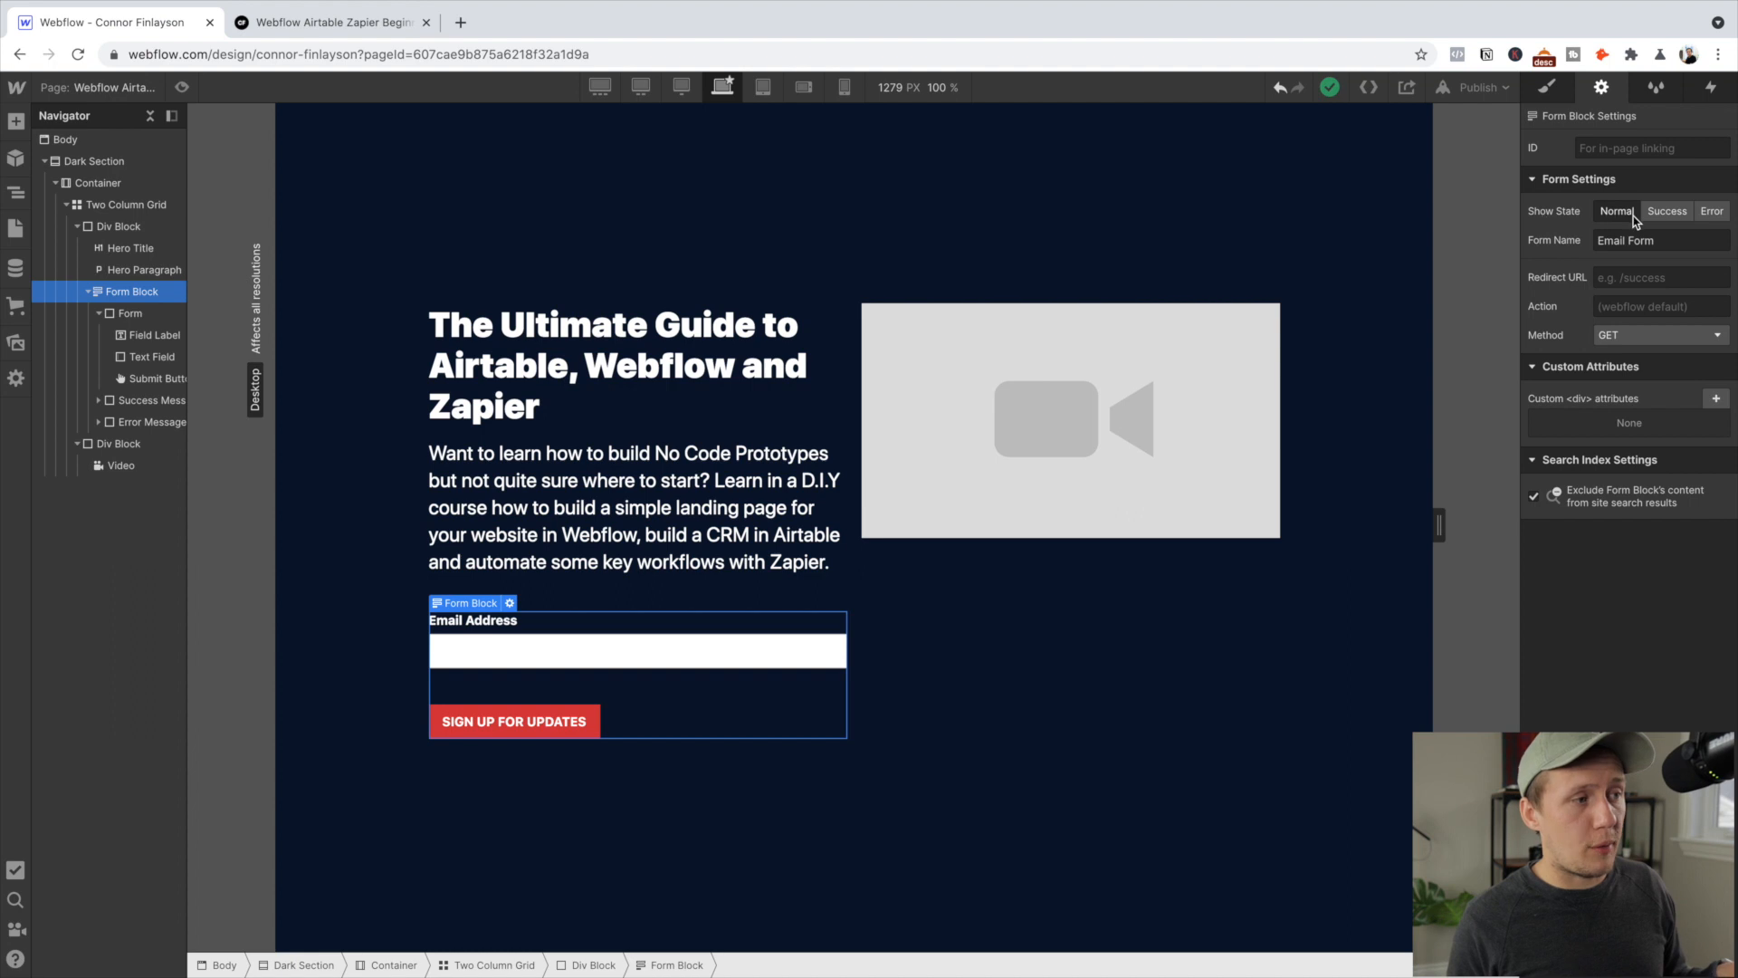
pyautogui.click(1686, 214)
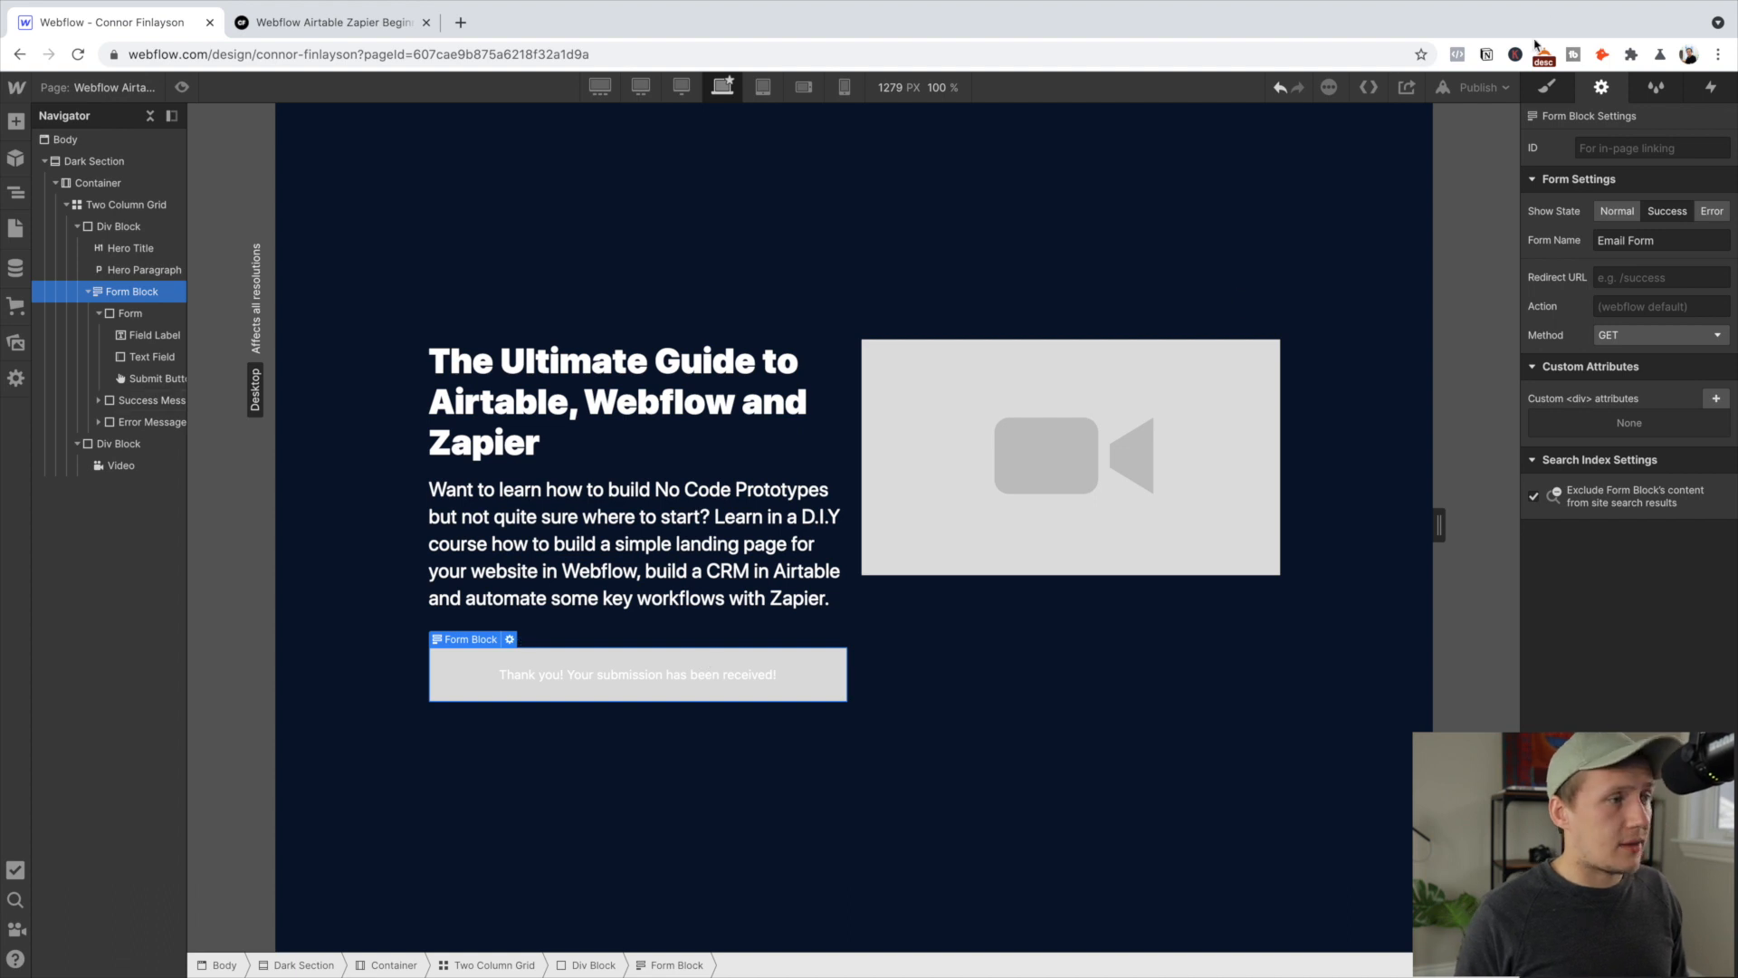
# Give the success message element the Success Message class plus the green combo class
pyautogui.click(1547, 91)
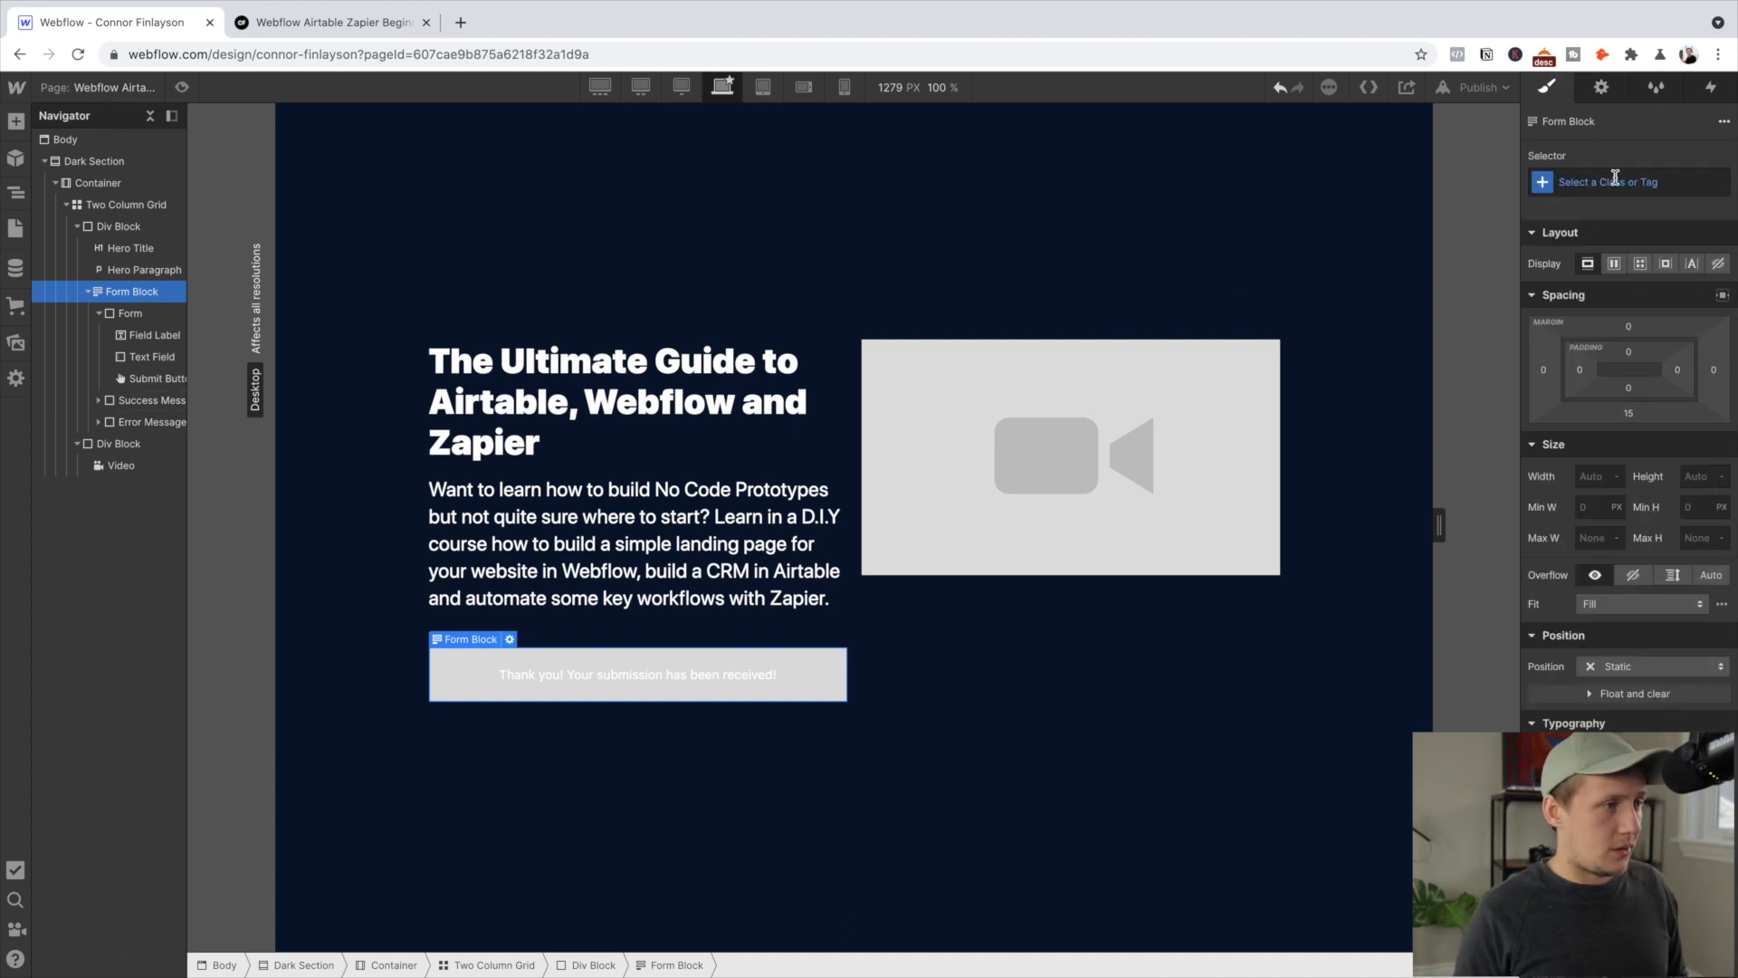
pyautogui.click(1610, 178)
pyautogui.click(127, 400)
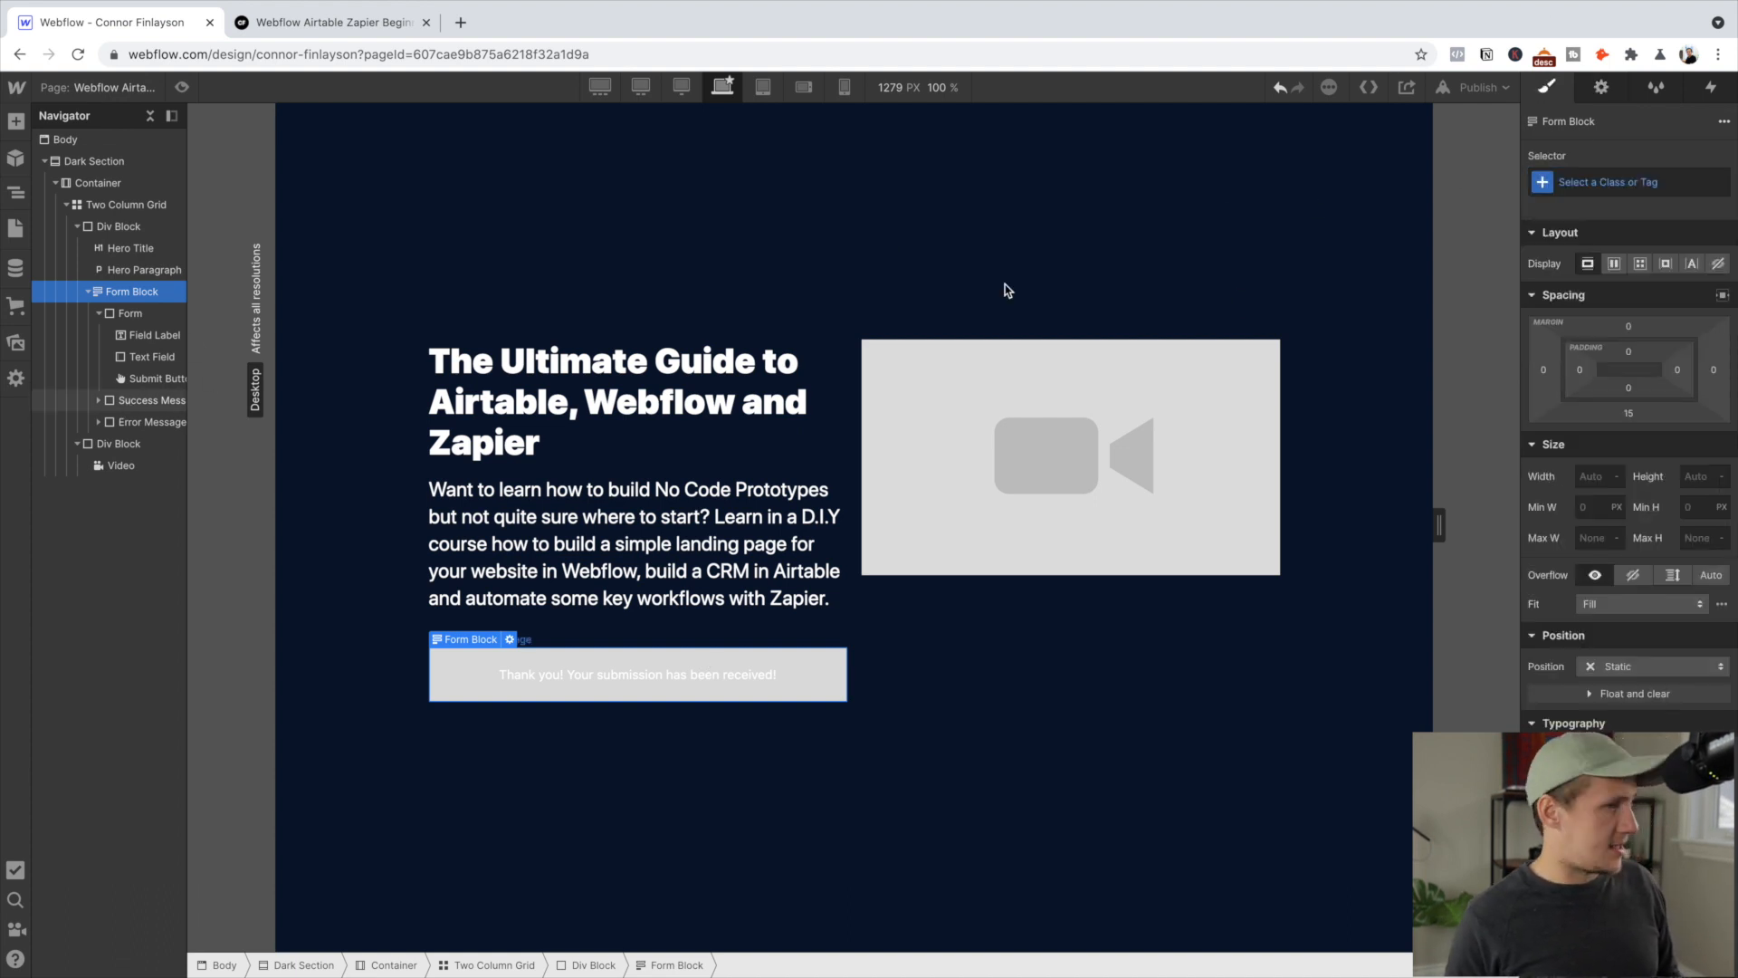
pyautogui.click(1605, 181)
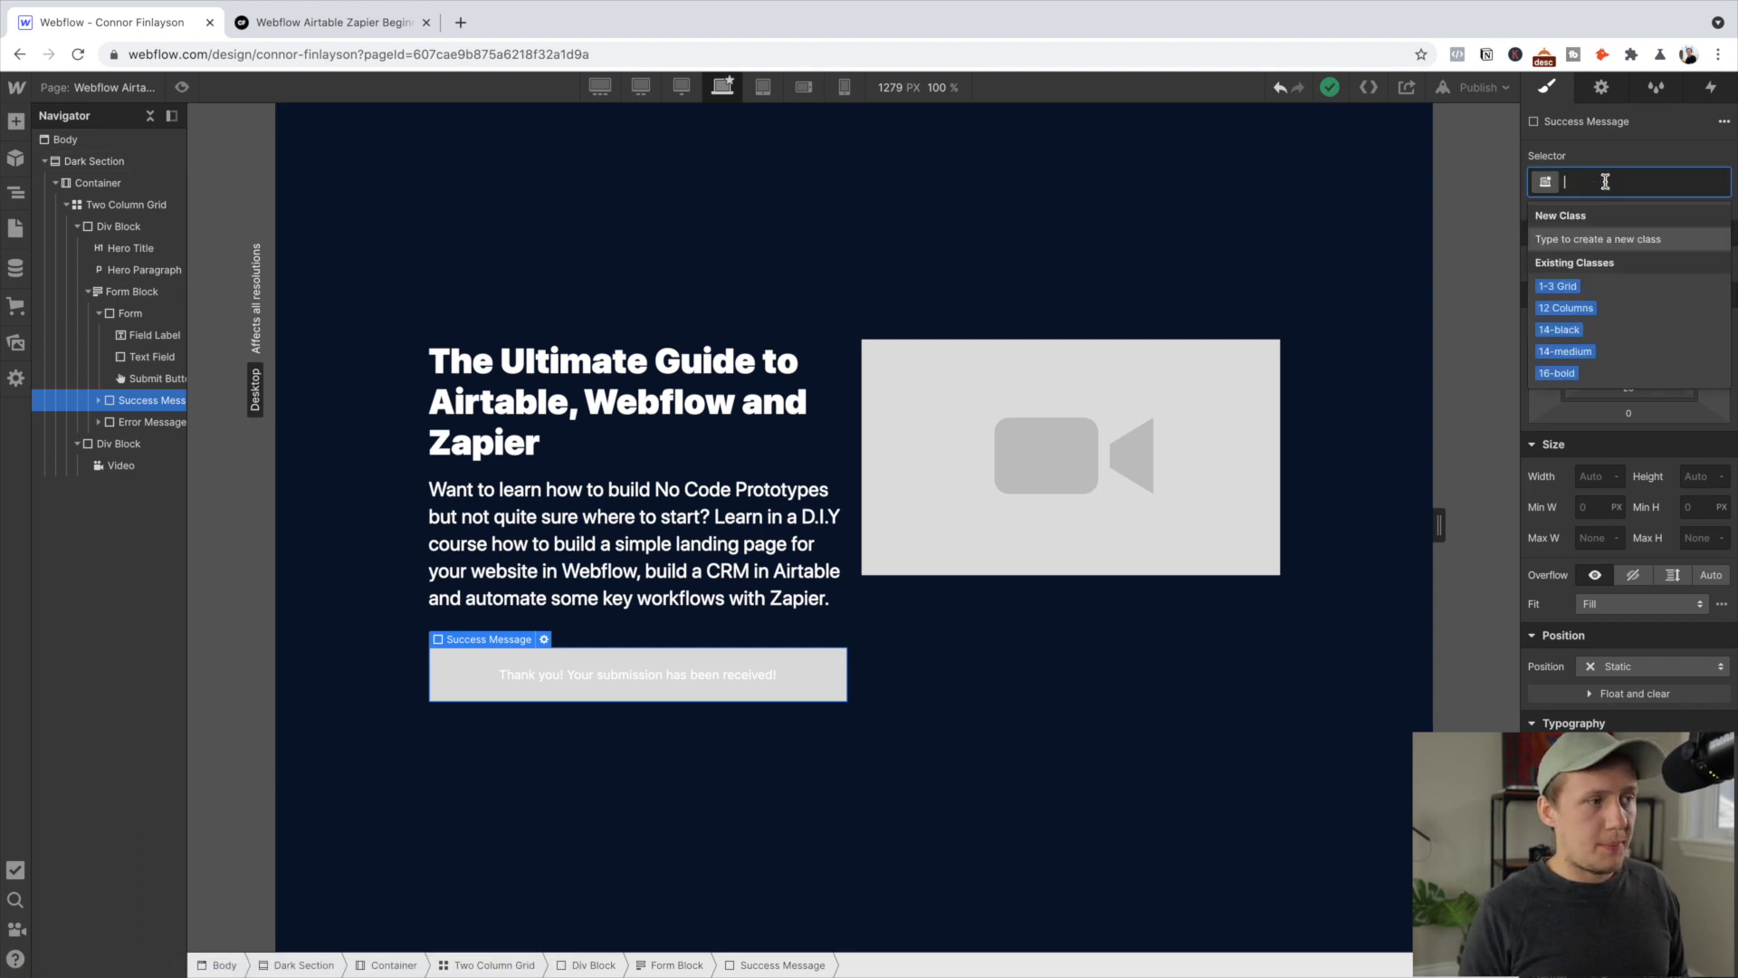
pyautogui.write('Succc')
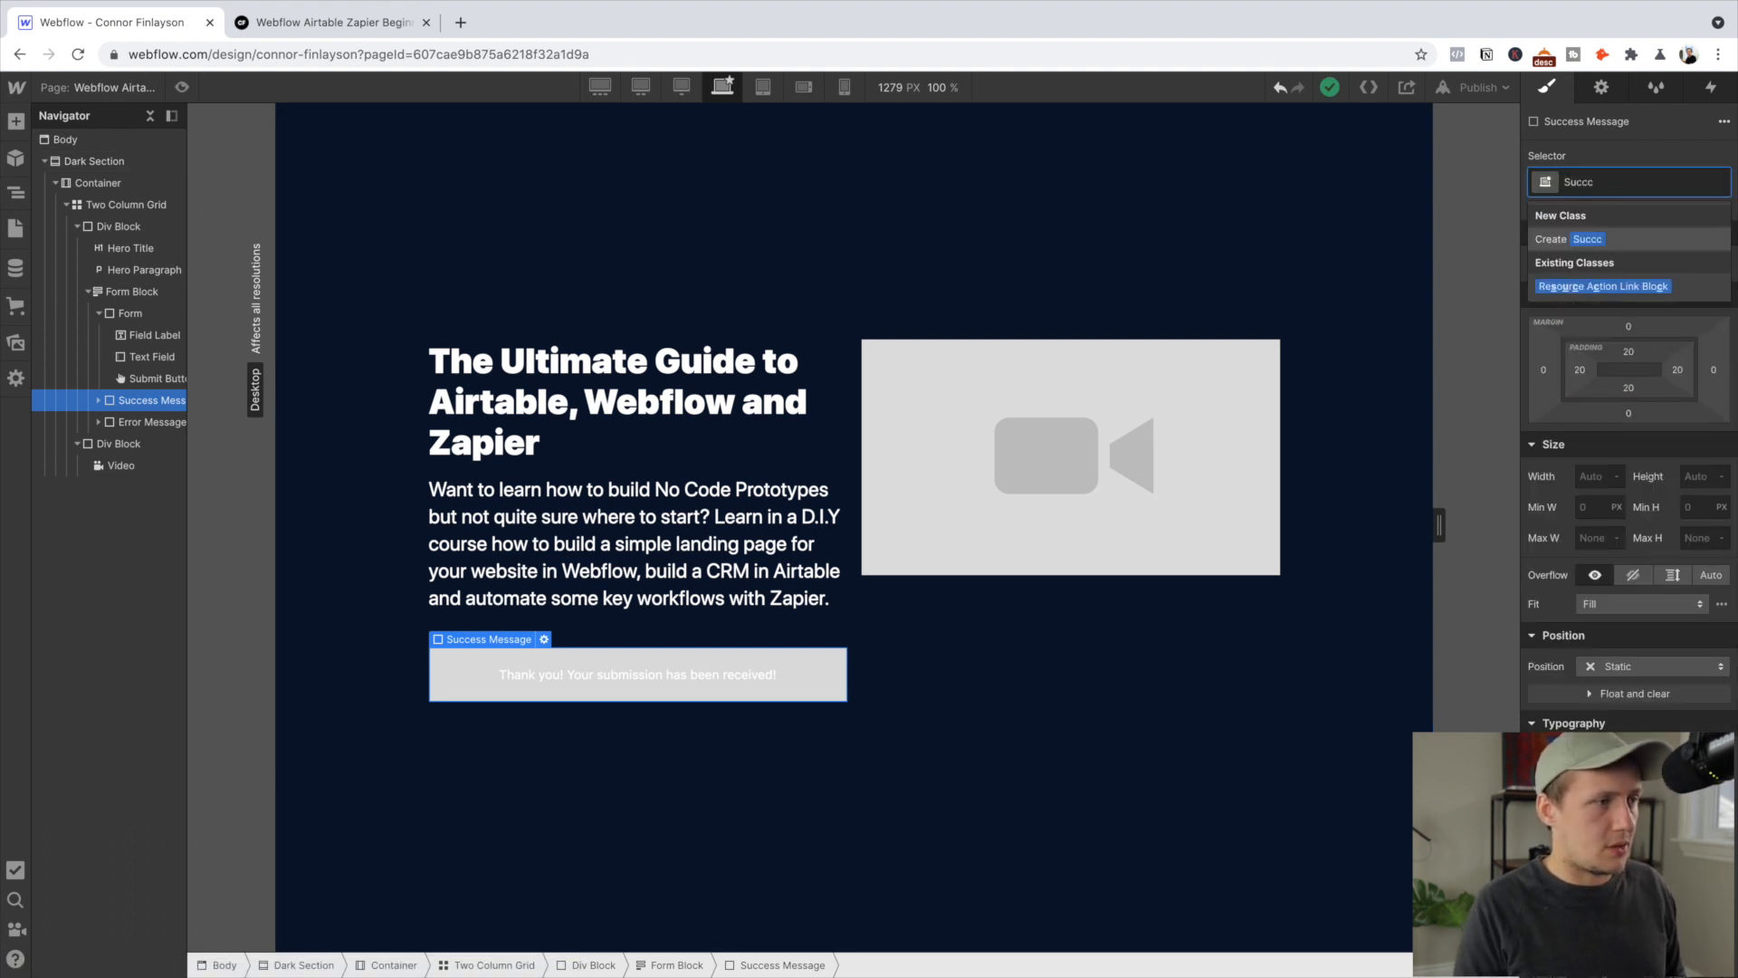
pyautogui.press('BackSpace')
pyautogui.write('ess')
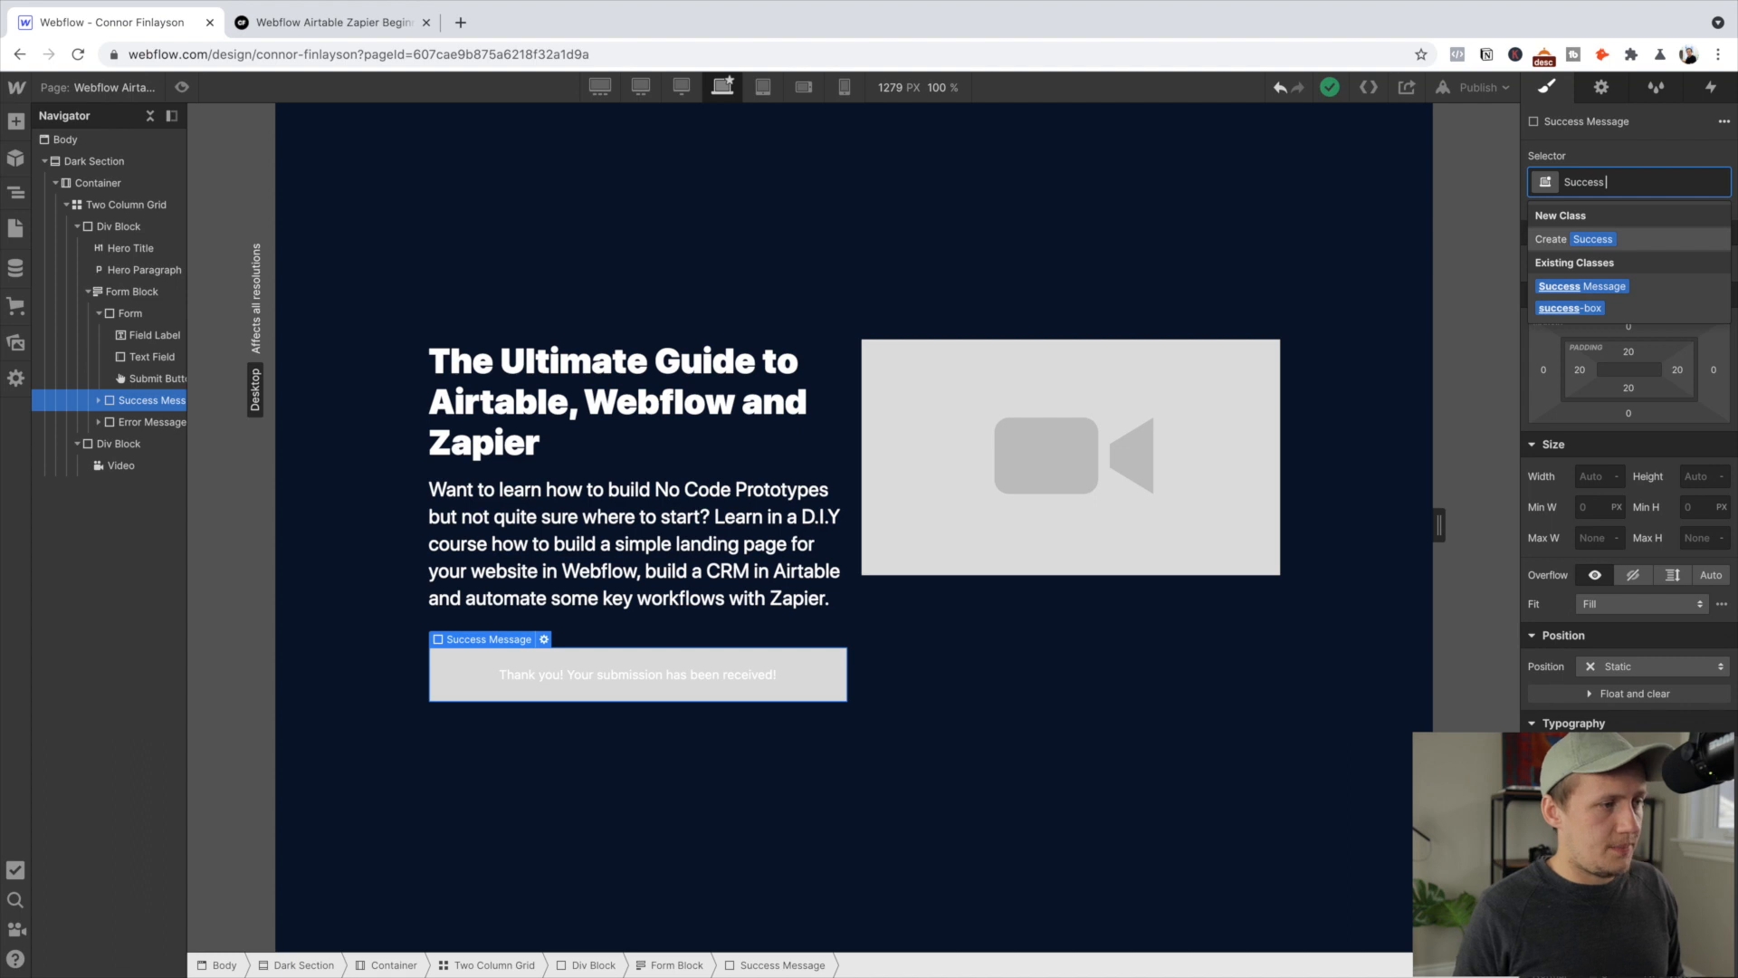
pyautogui.press('Down')
pyautogui.press('Return')
pyautogui.click(1596, 282)
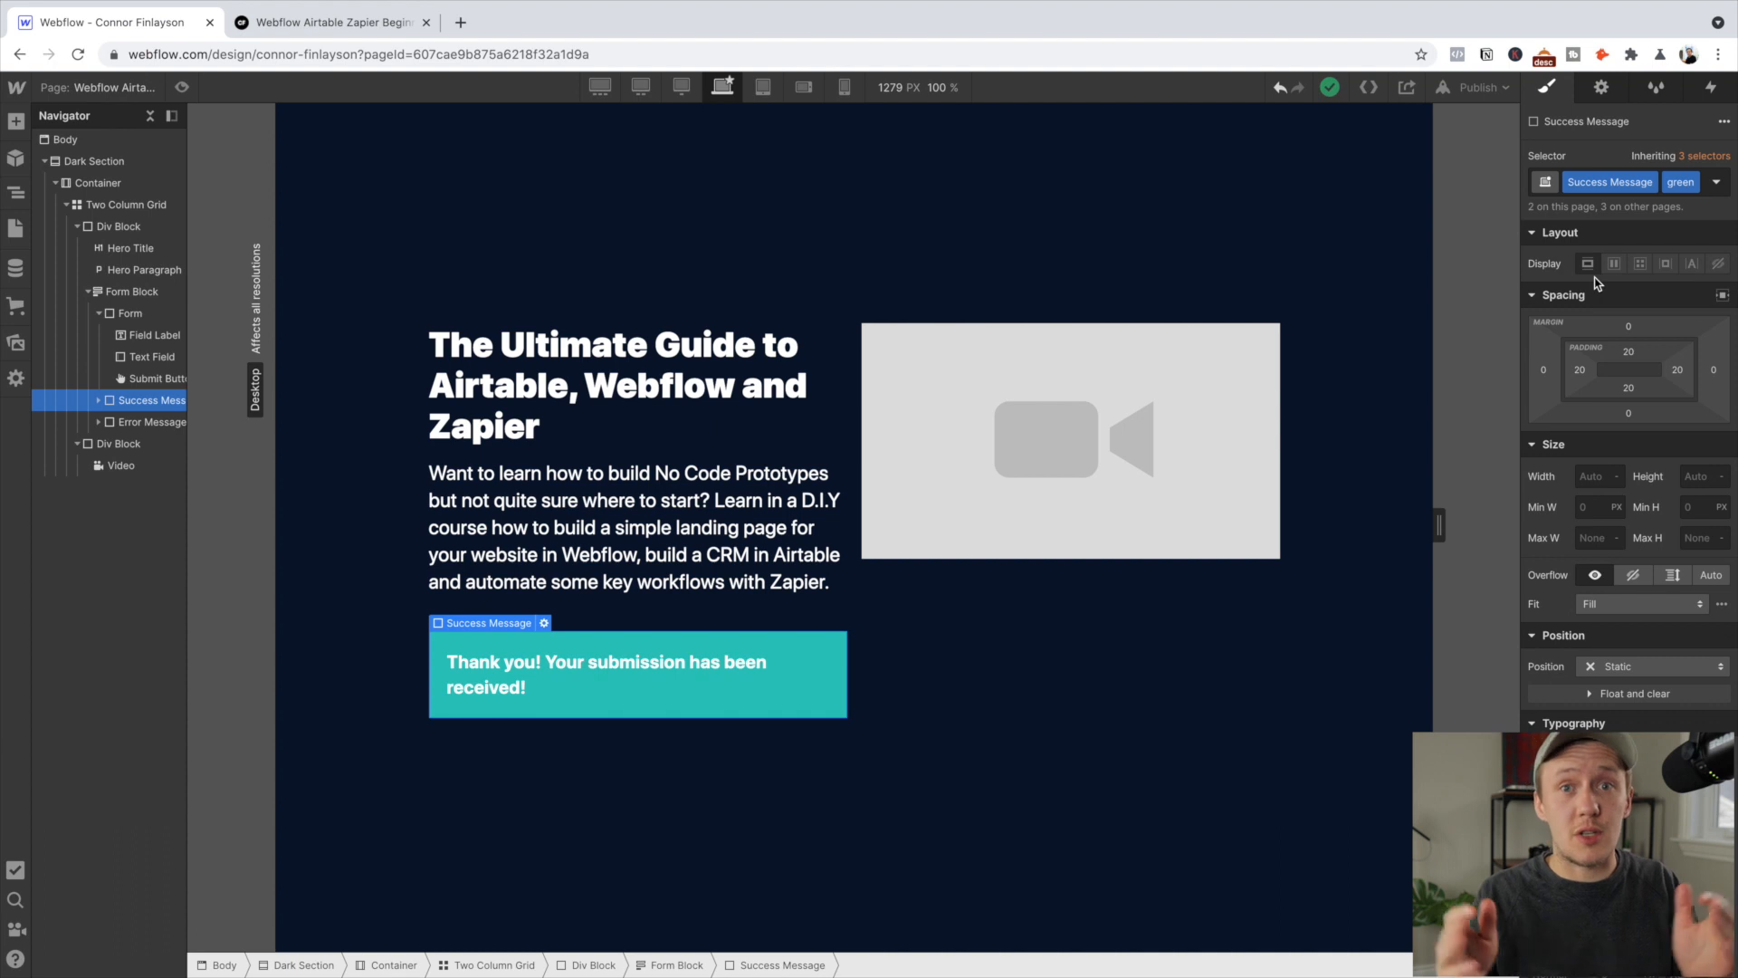
pyautogui.moveTo(25, 92)
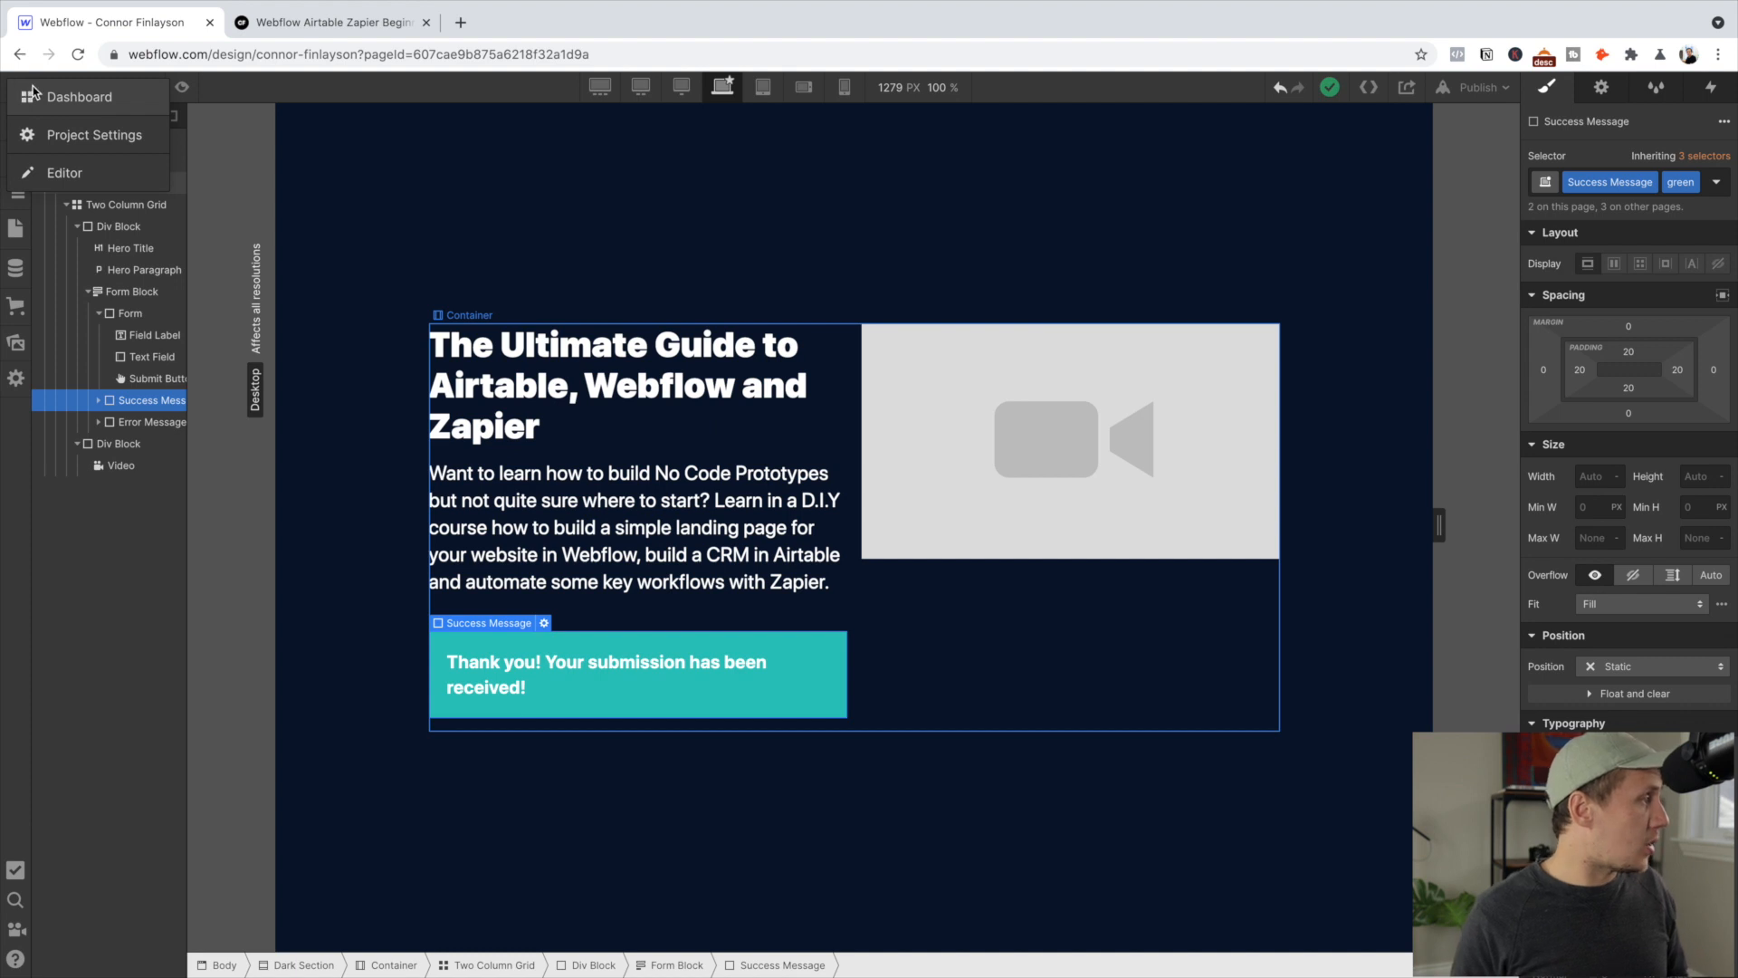
pyautogui.click(105, 141)
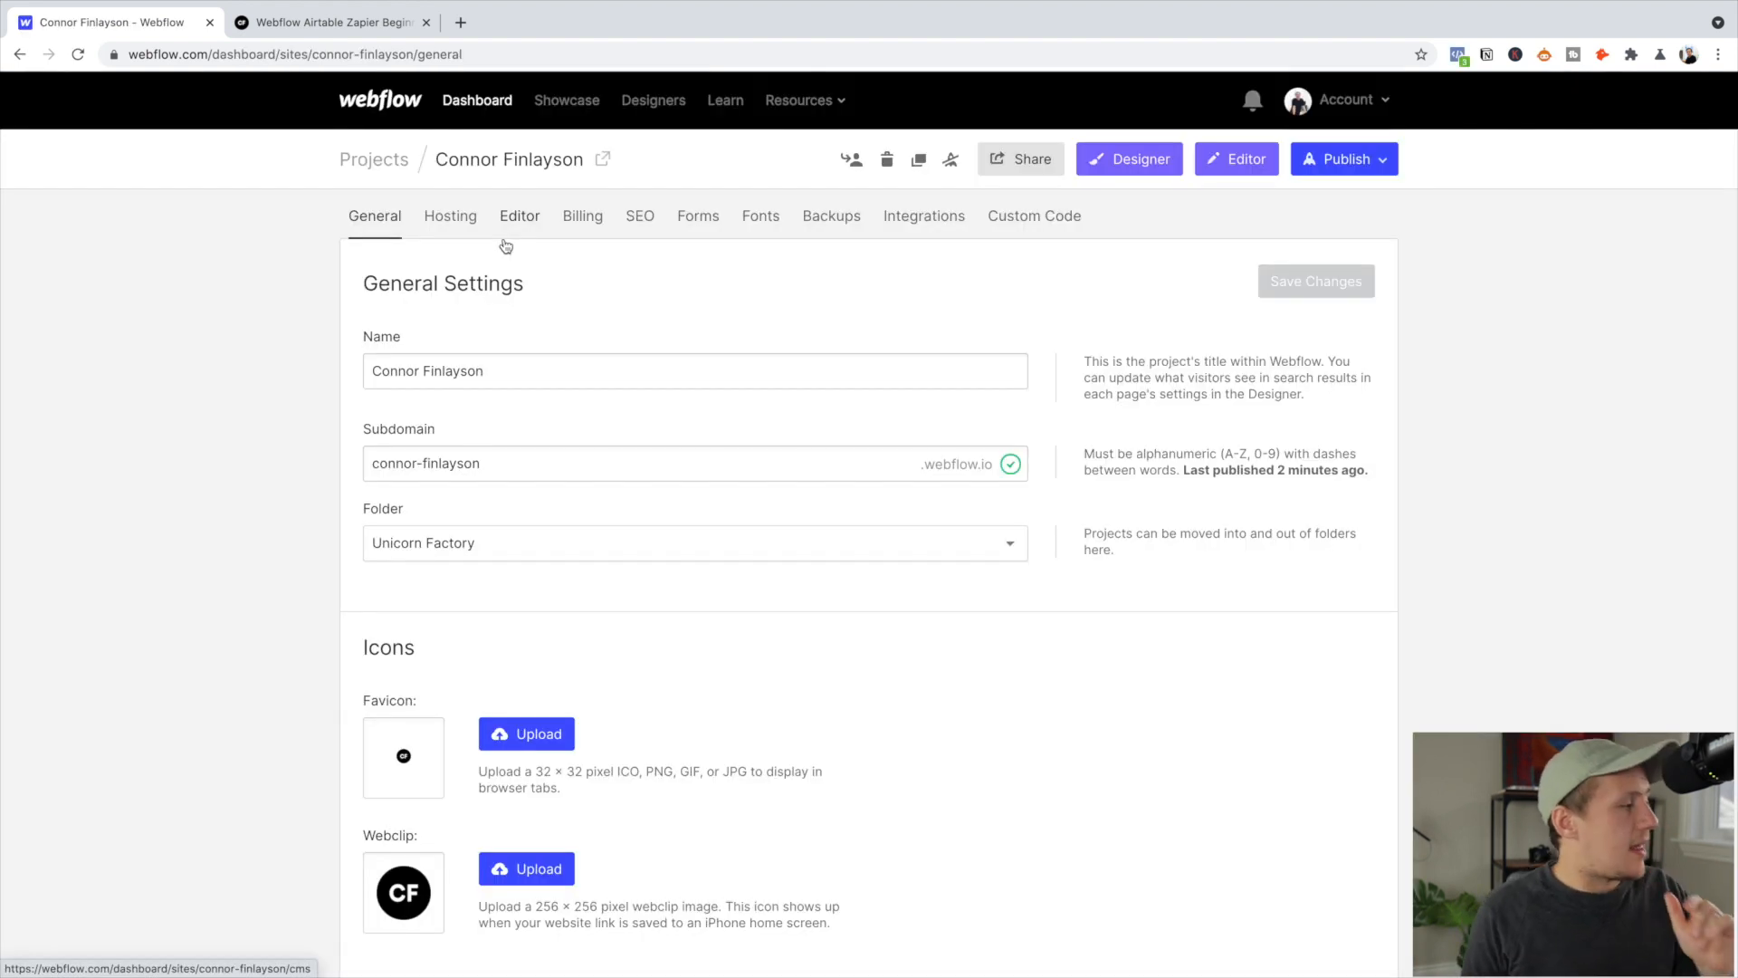
pyautogui.click(688, 217)
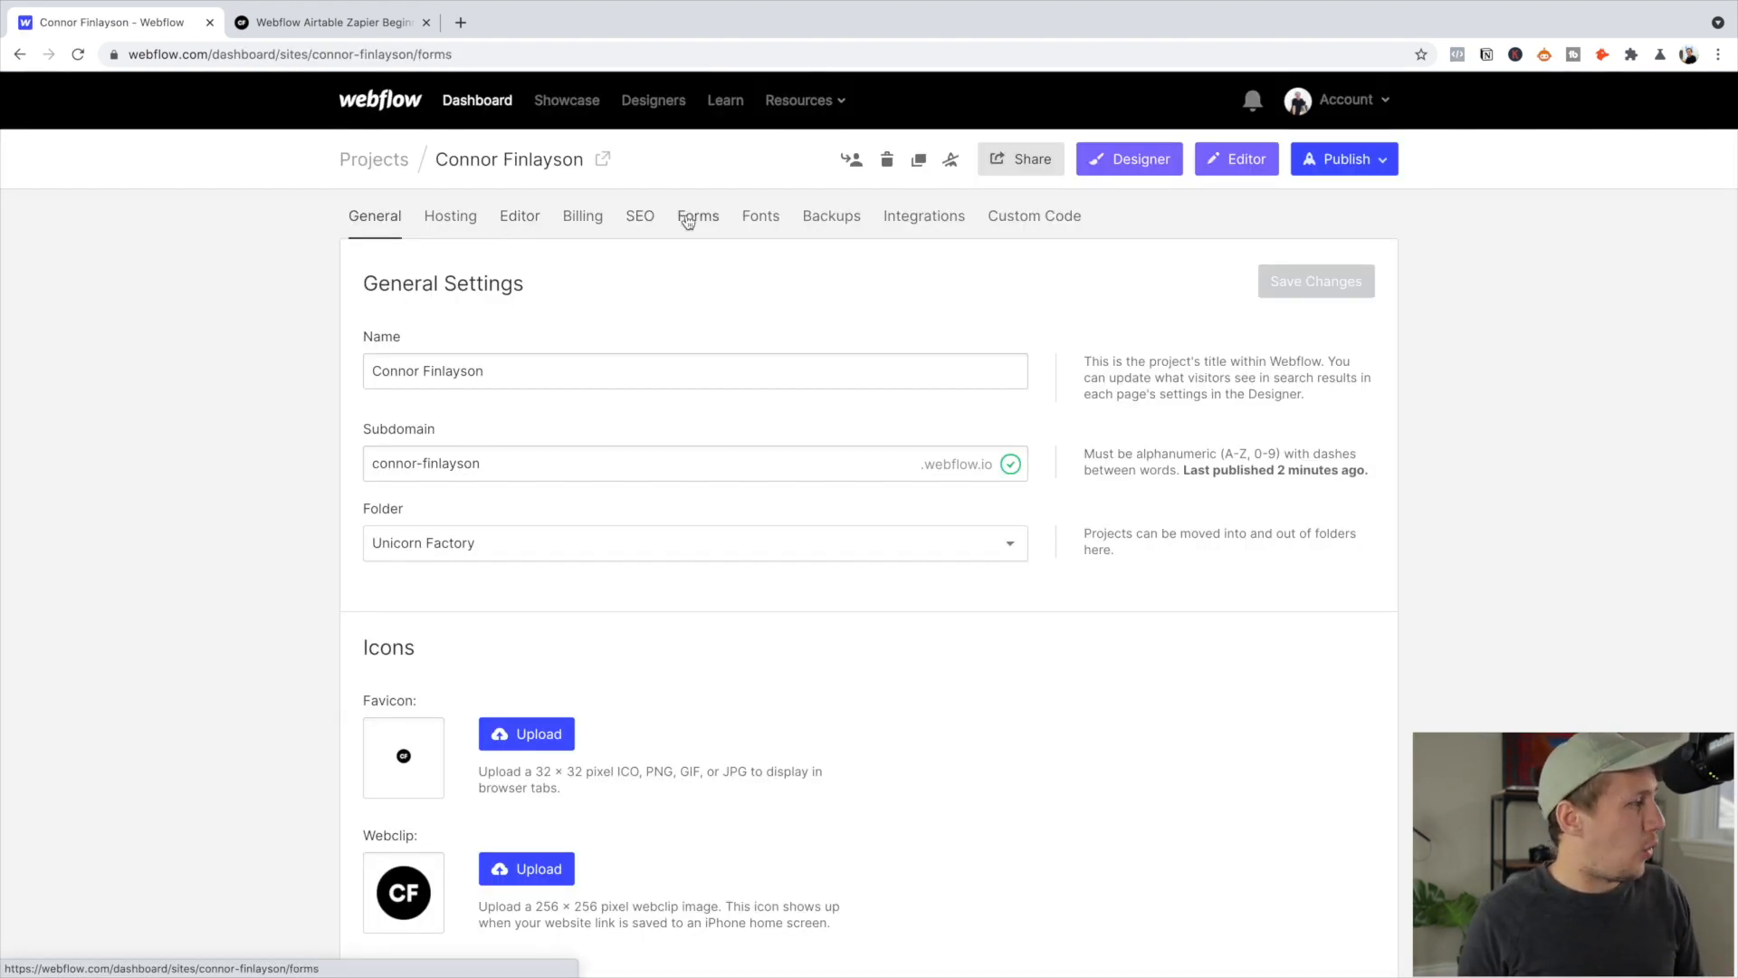
pyautogui.scroll(-10, 713, 534)
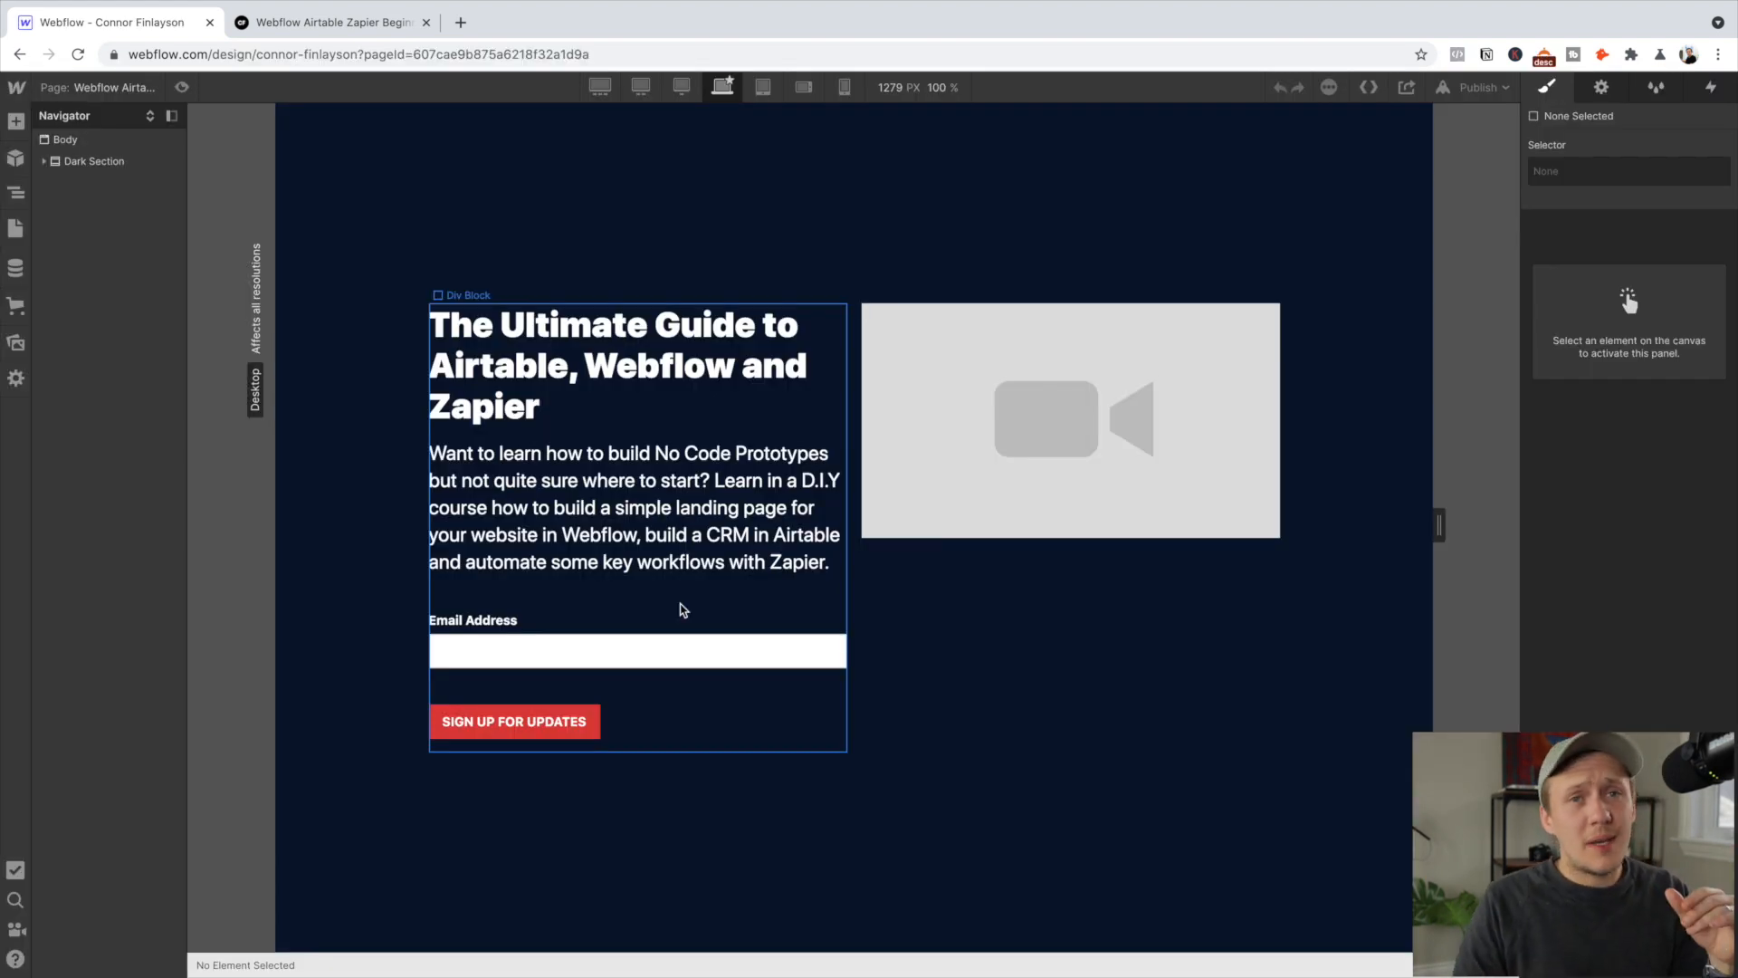
pyautogui.click(683, 609)
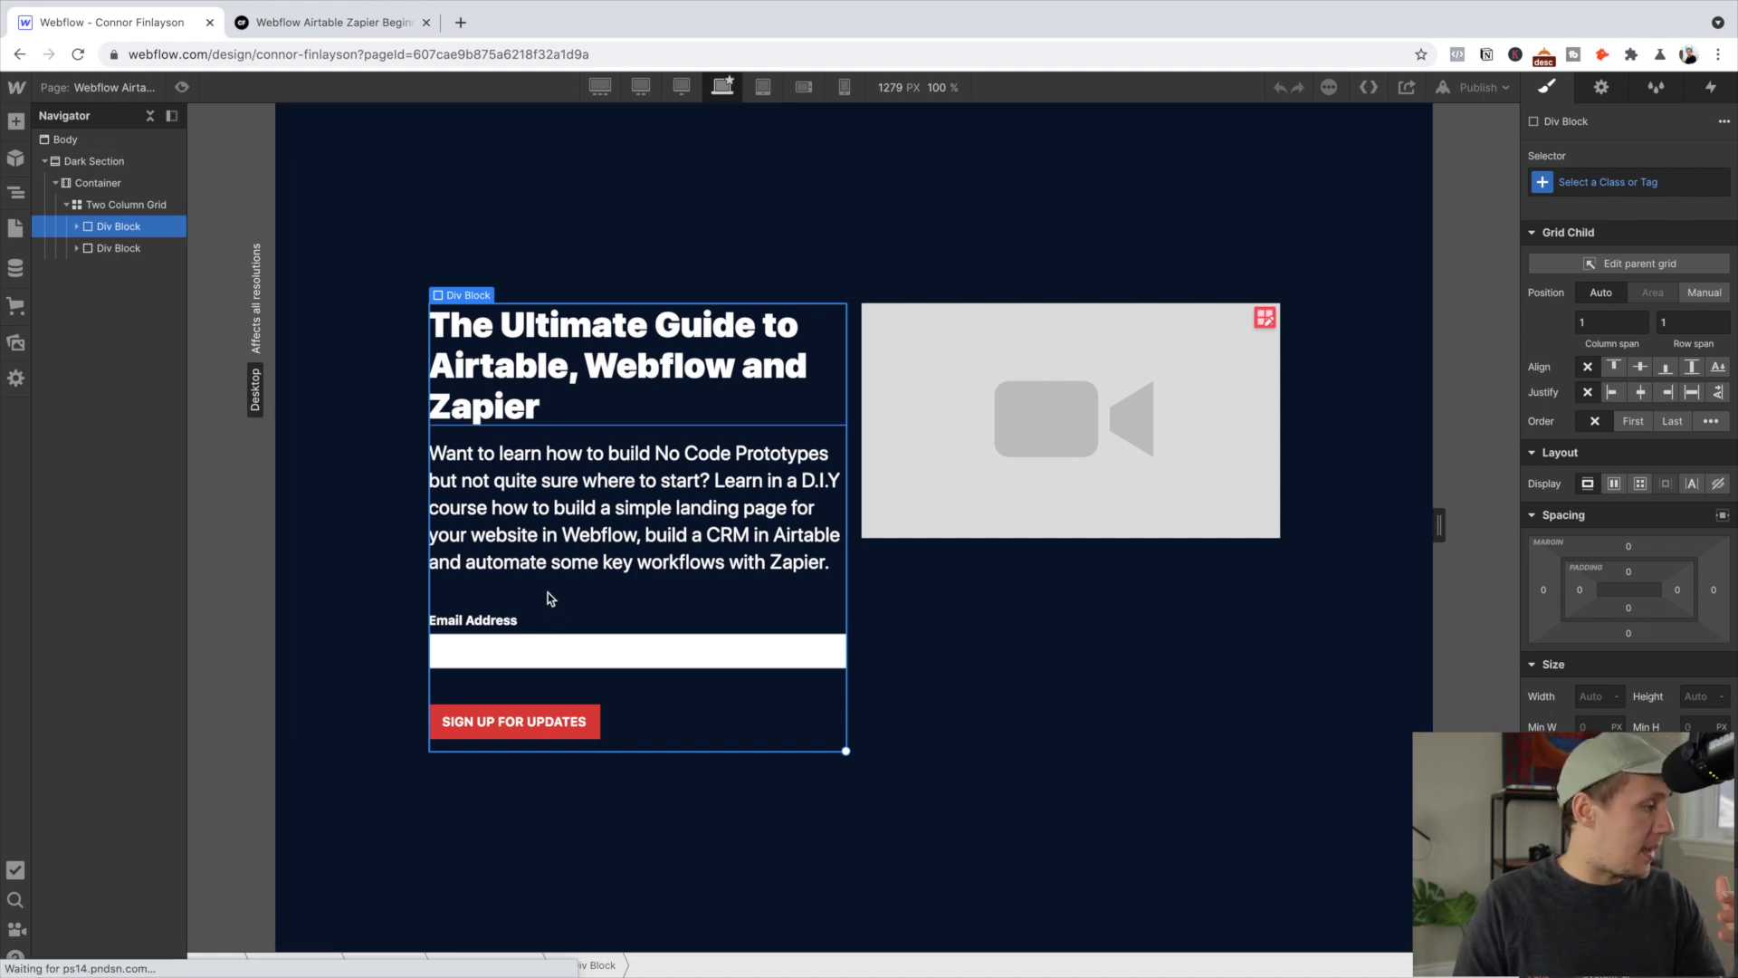
# Set the form block's Form Name to 'Beginner Course Form' in its settings
pyautogui.click(543, 646)
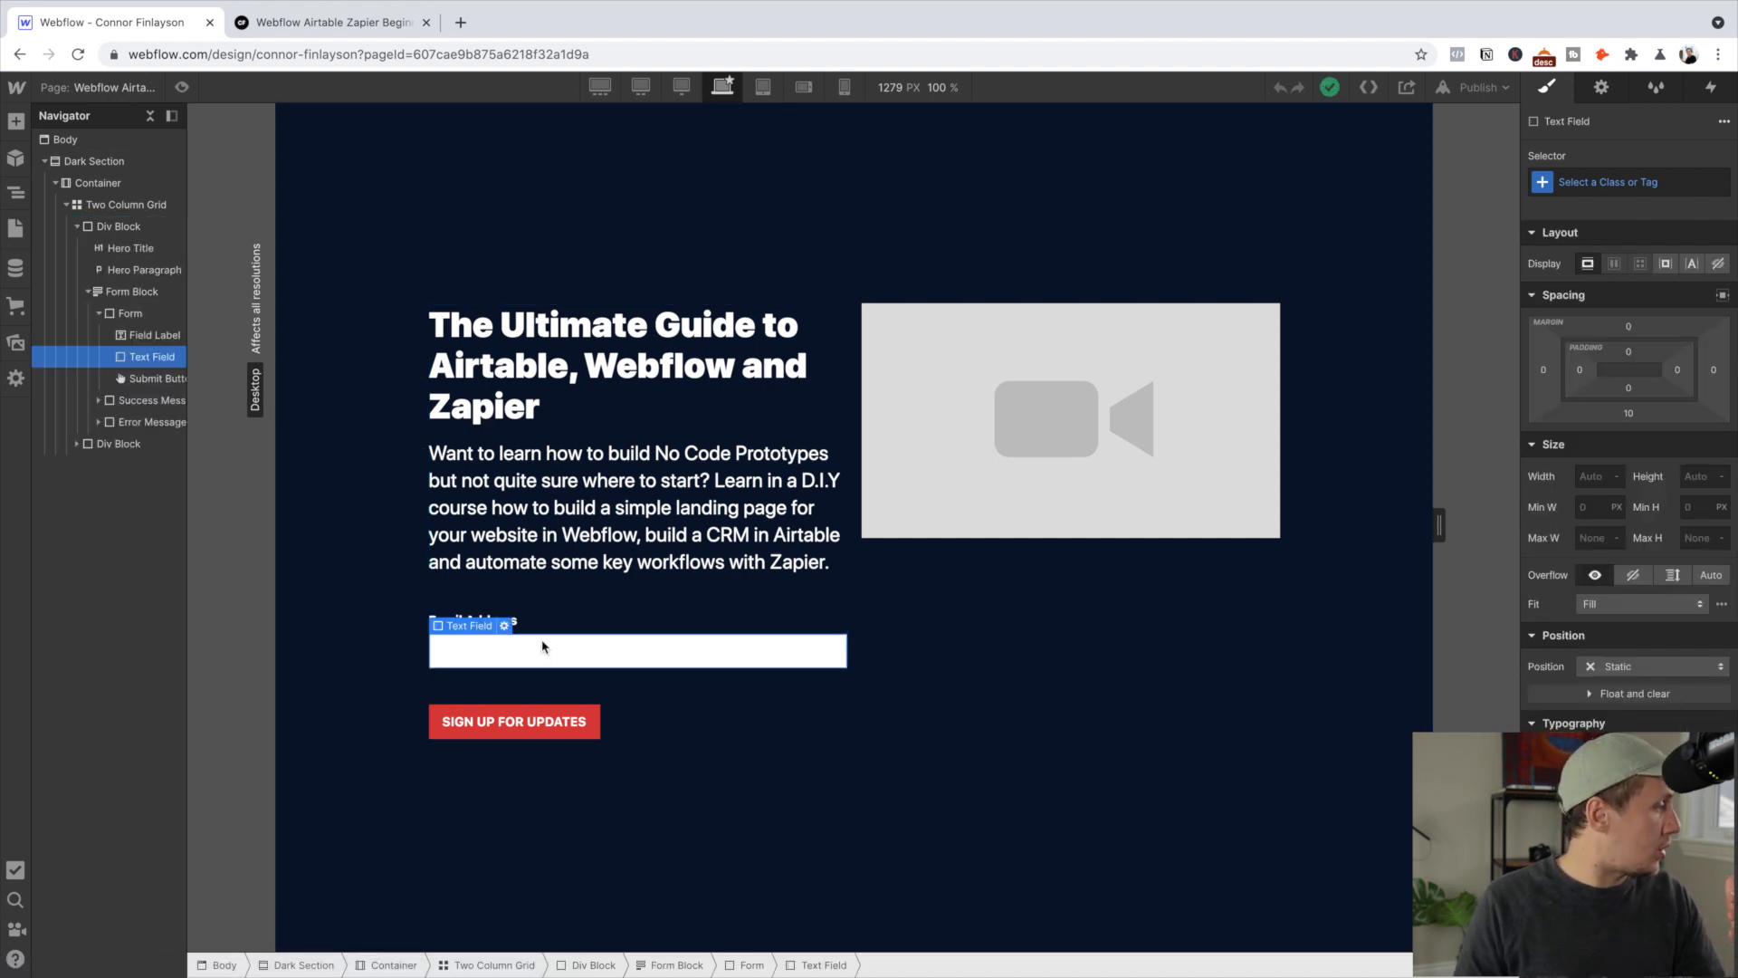
pyautogui.click(141, 292)
pyautogui.click(1602, 88)
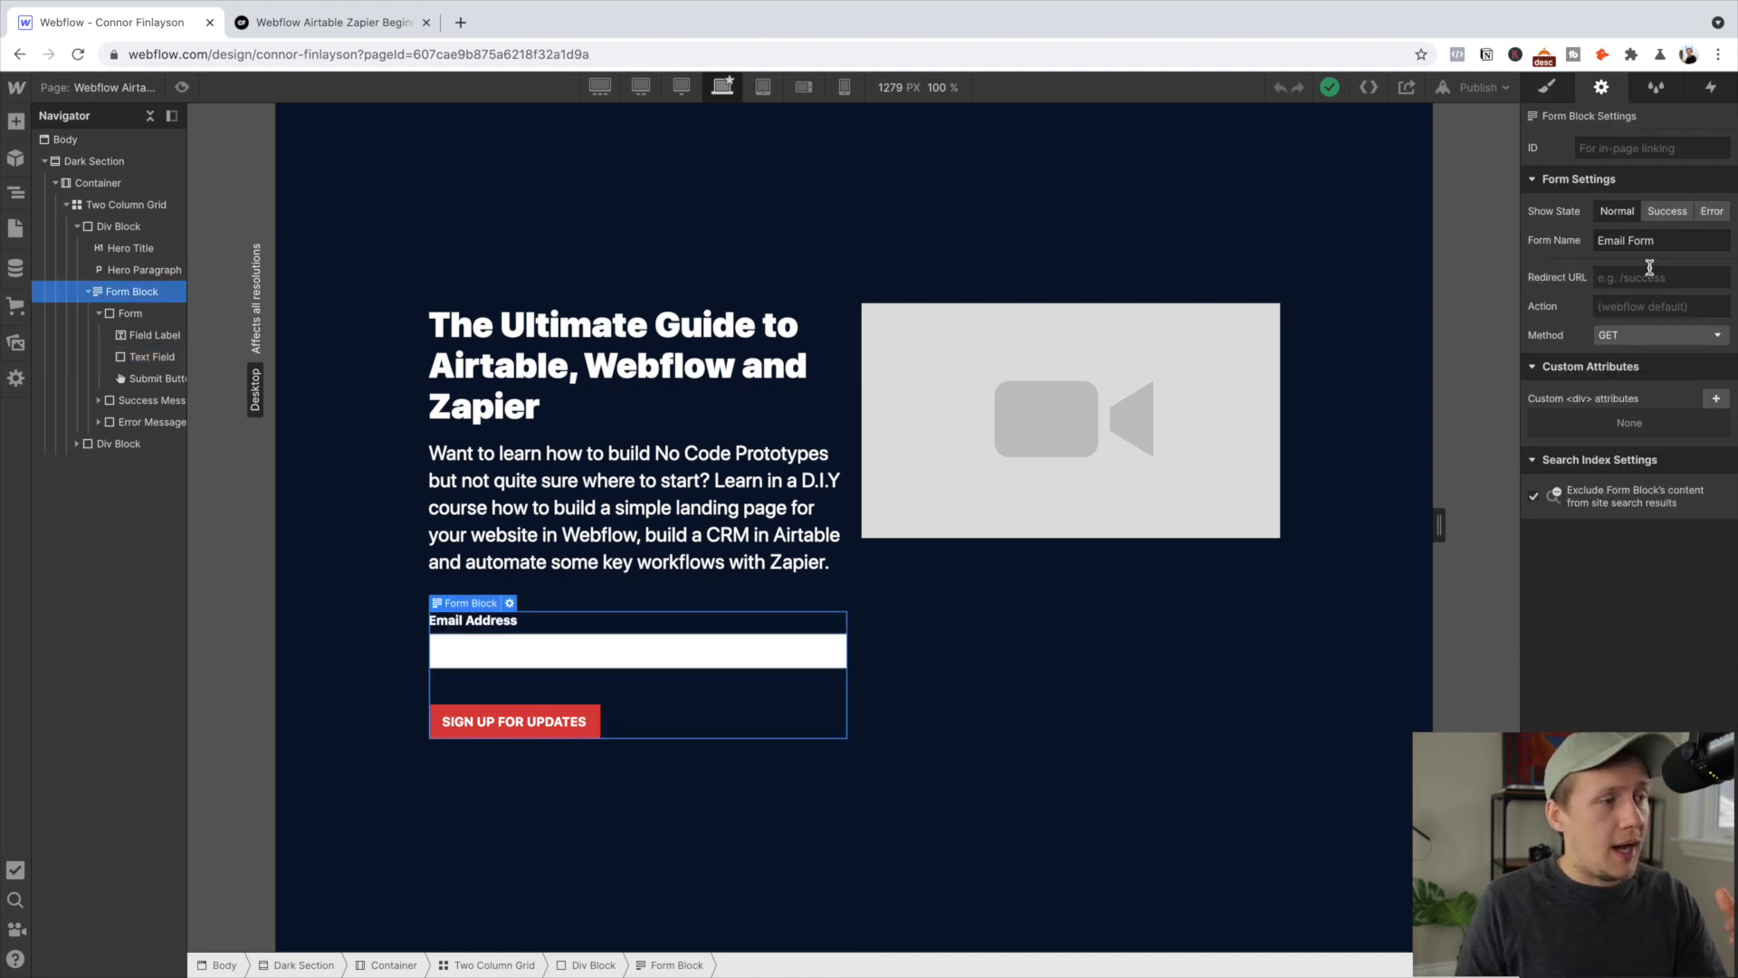
pyautogui.click(1623, 237)
pyautogui.write('Beginner Course Form')
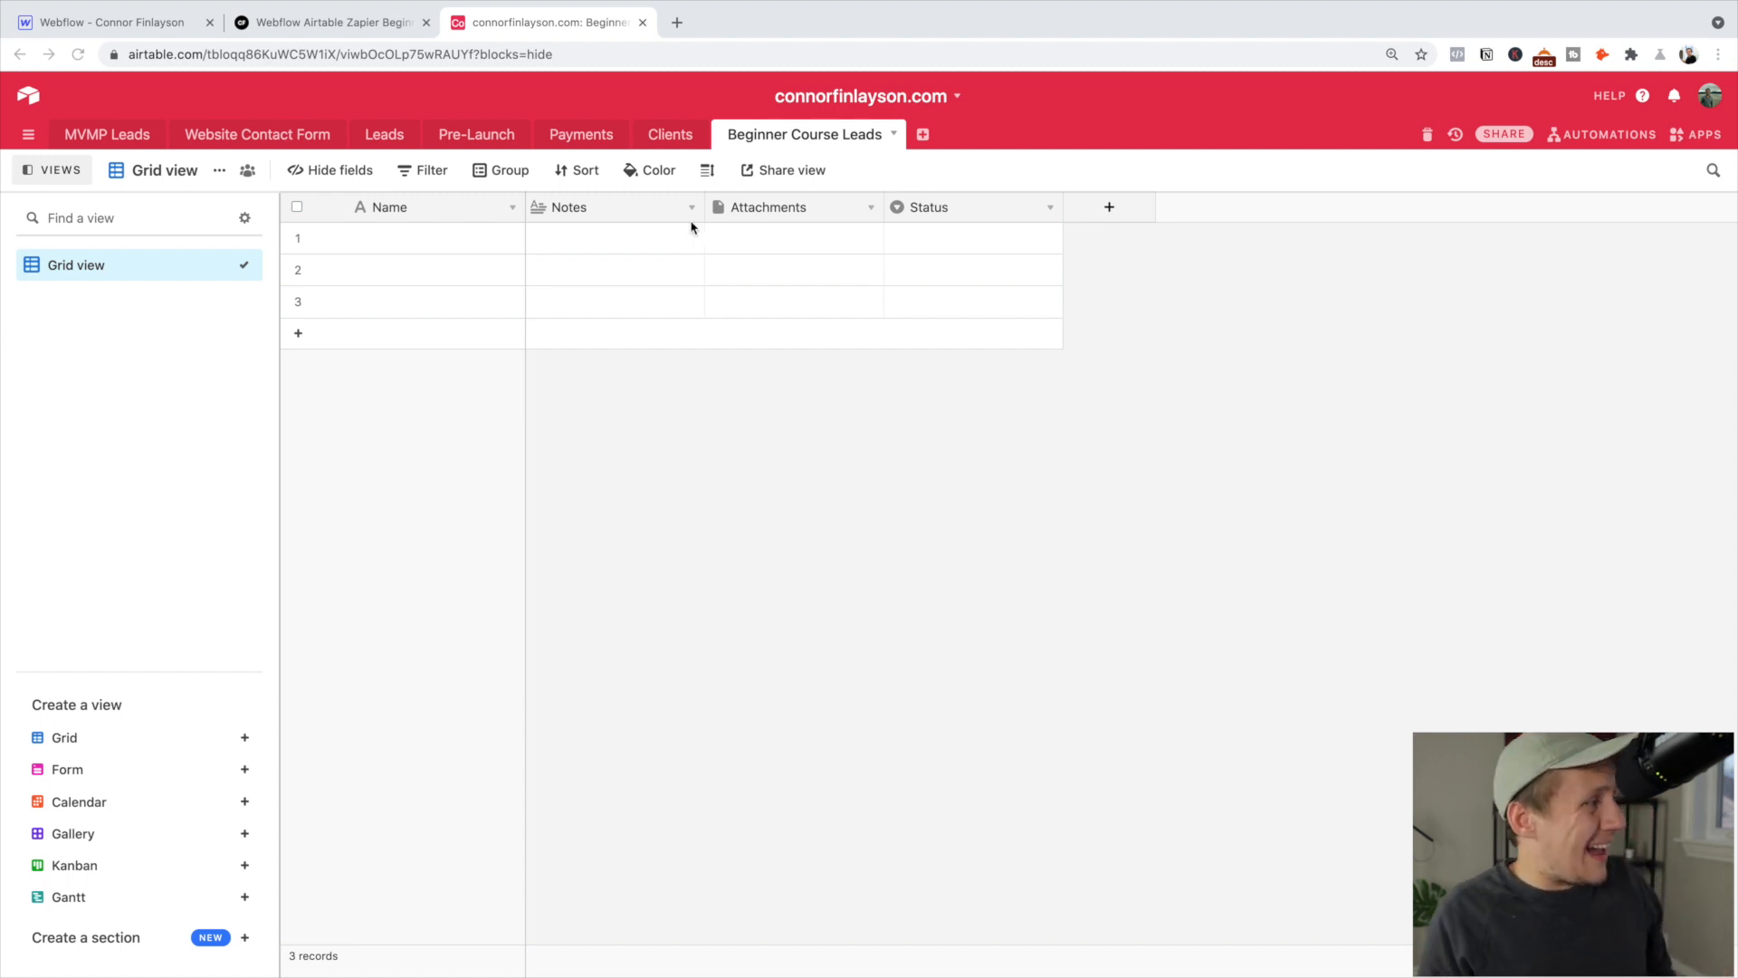
# Rename the Name column to 'Email' and change its field type to Email
pyautogui.click(511, 210)
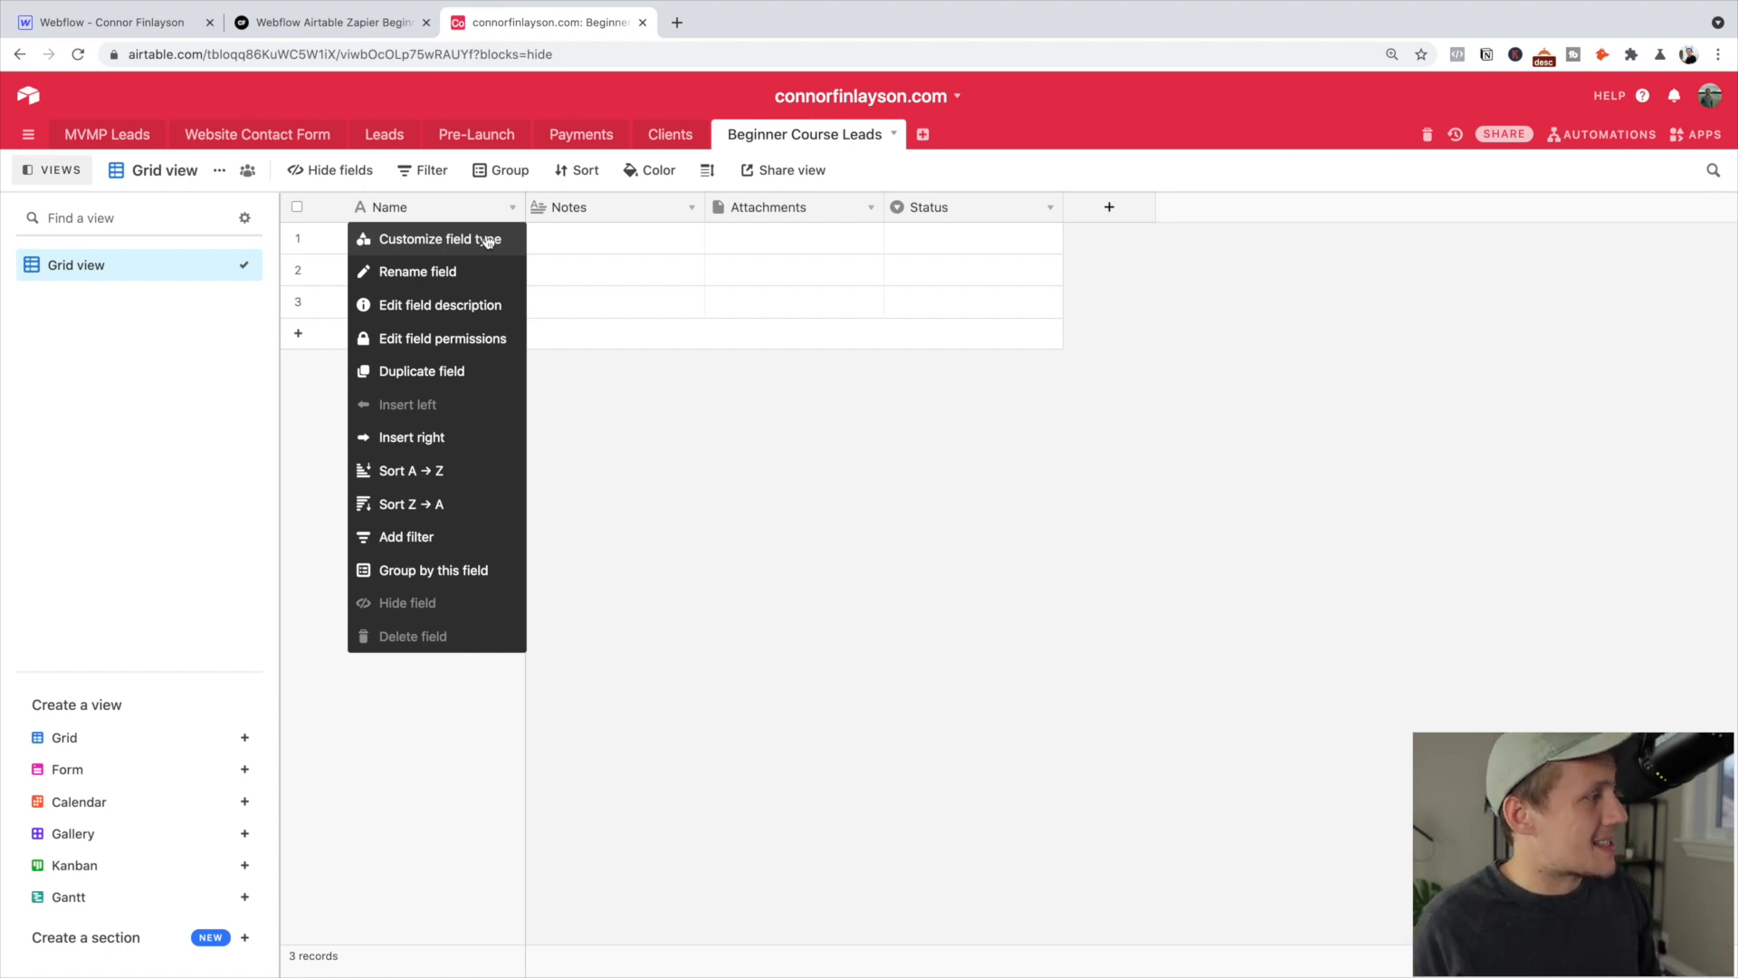
pyautogui.click(487, 240)
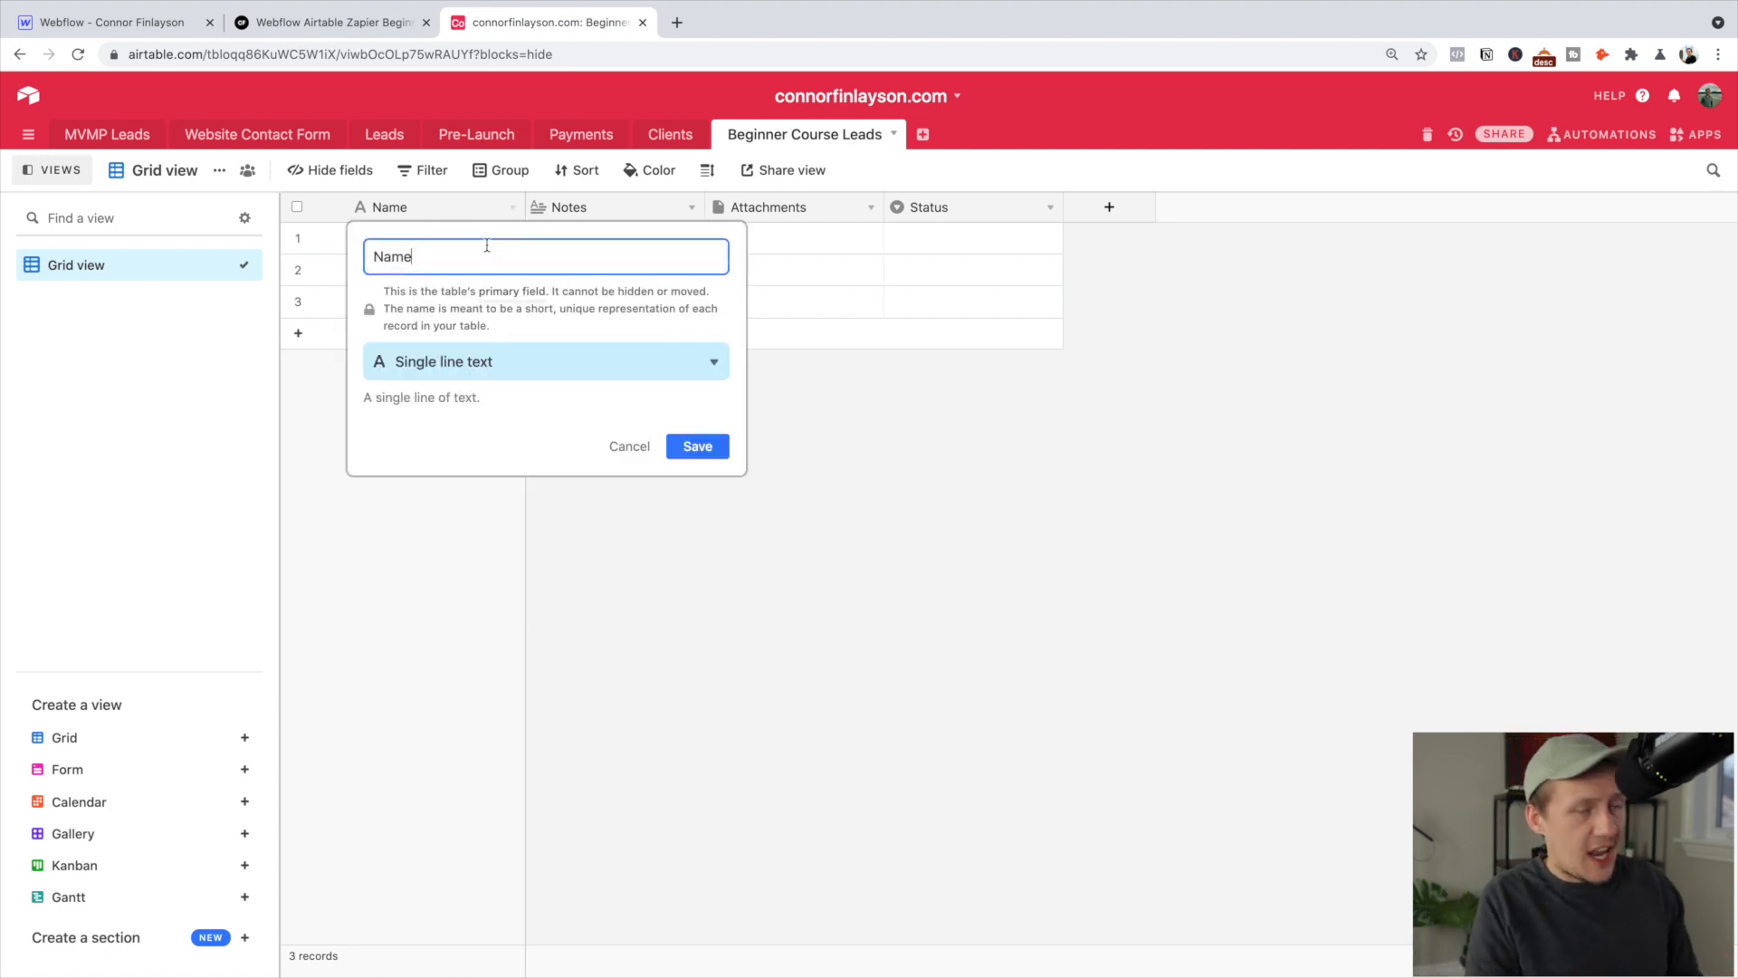
pyautogui.press('super+a')
pyautogui.write('Email')
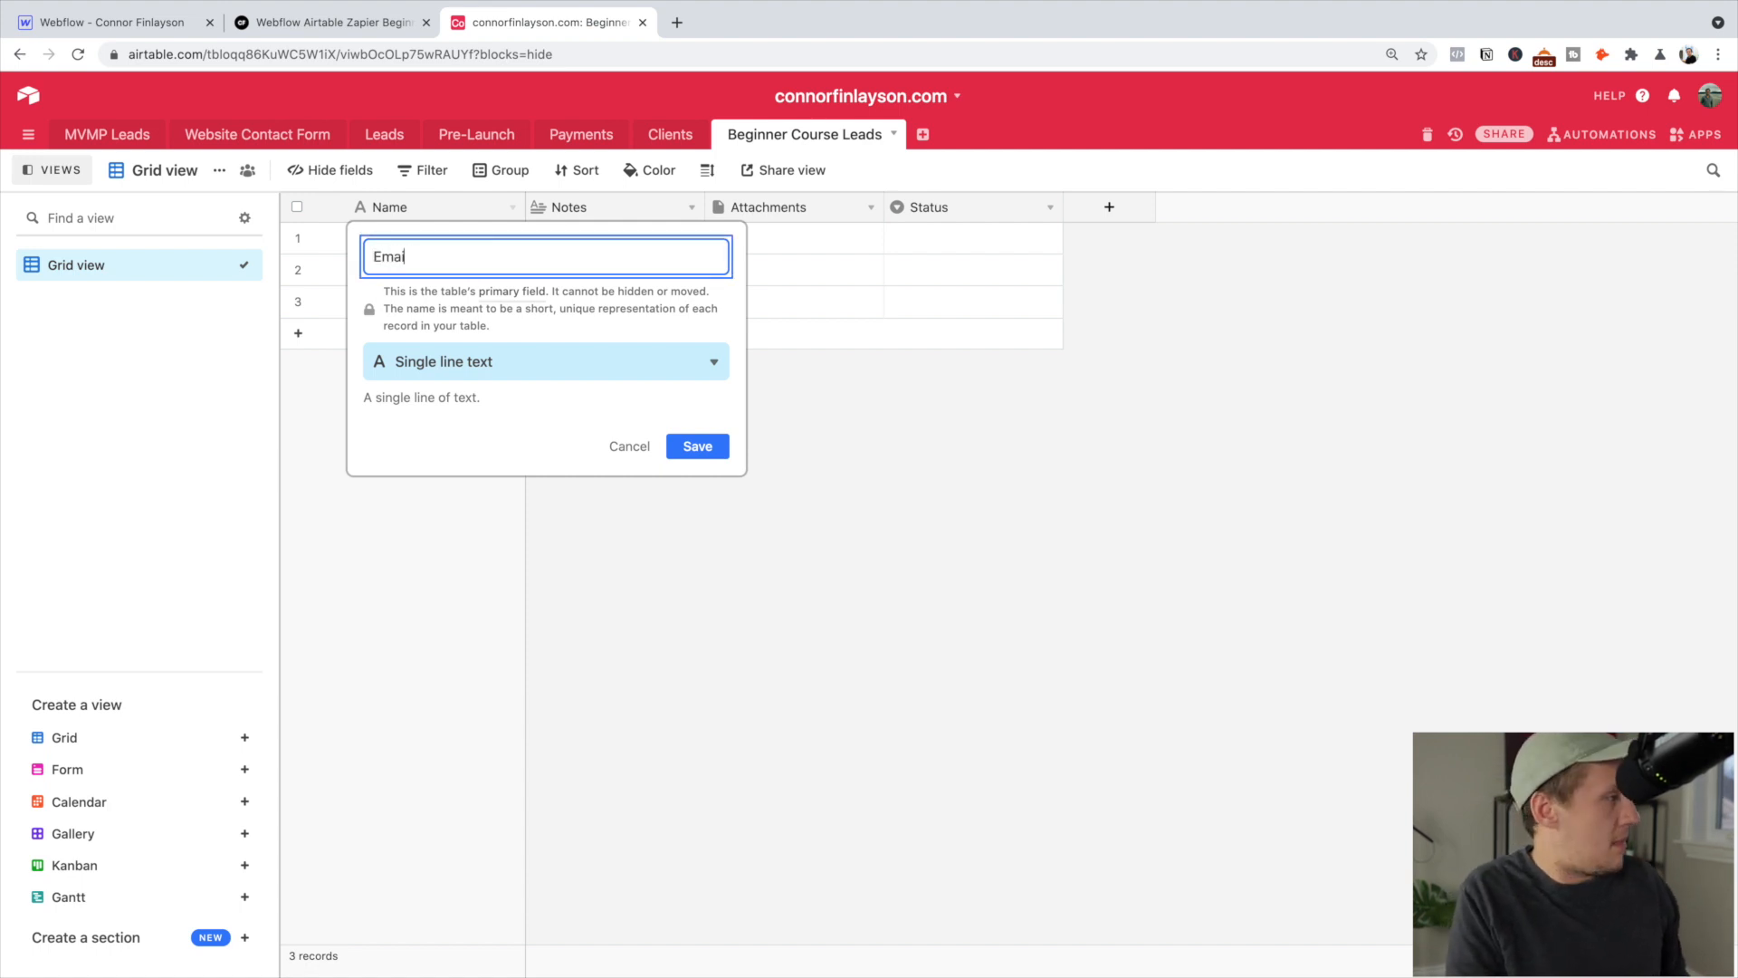
pyautogui.press('Return')
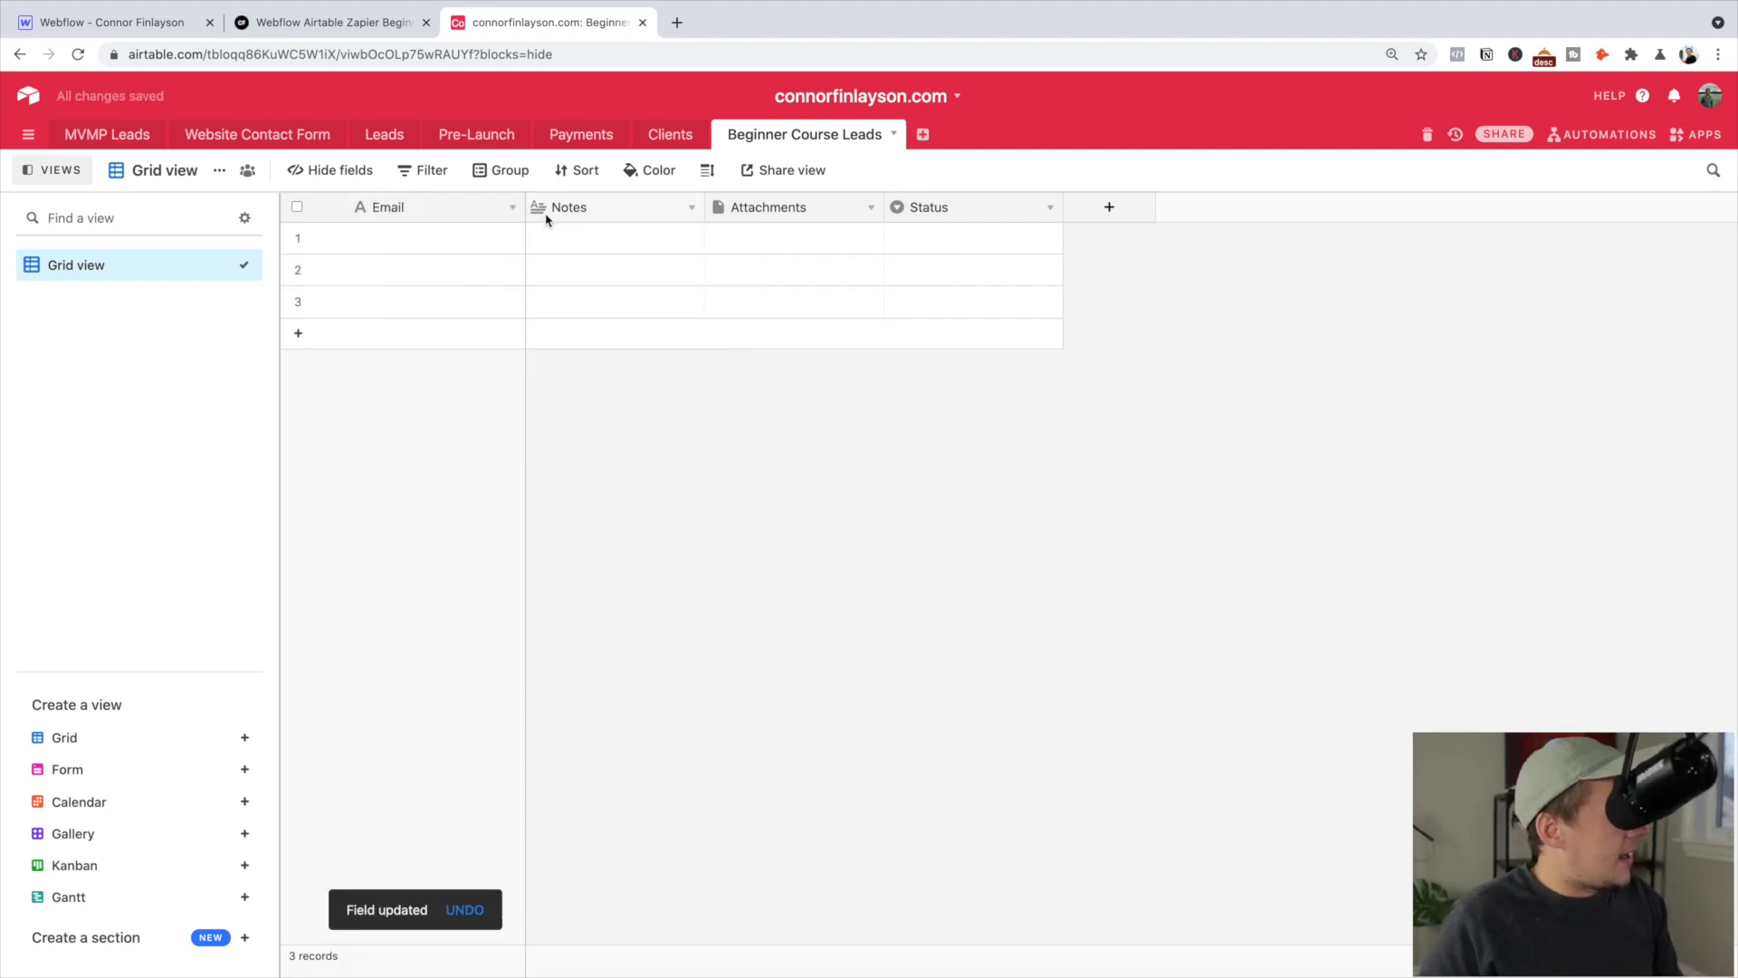
pyautogui.click(511, 207)
pyautogui.click(481, 240)
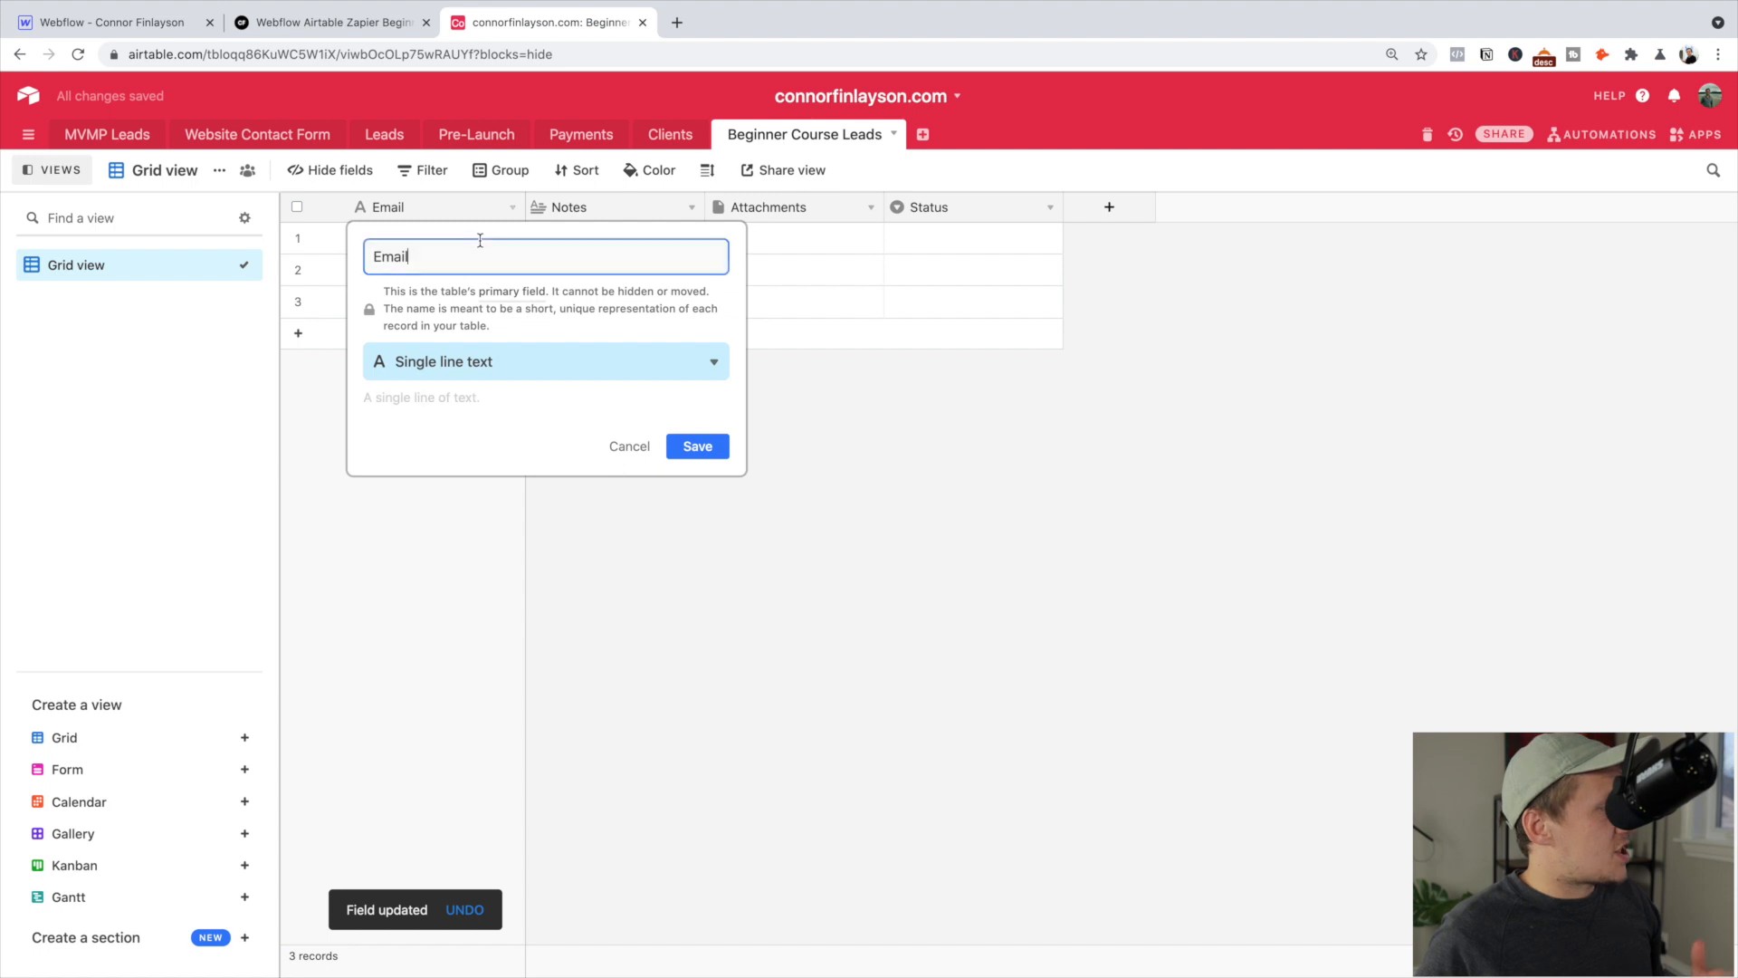
pyautogui.click(474, 377)
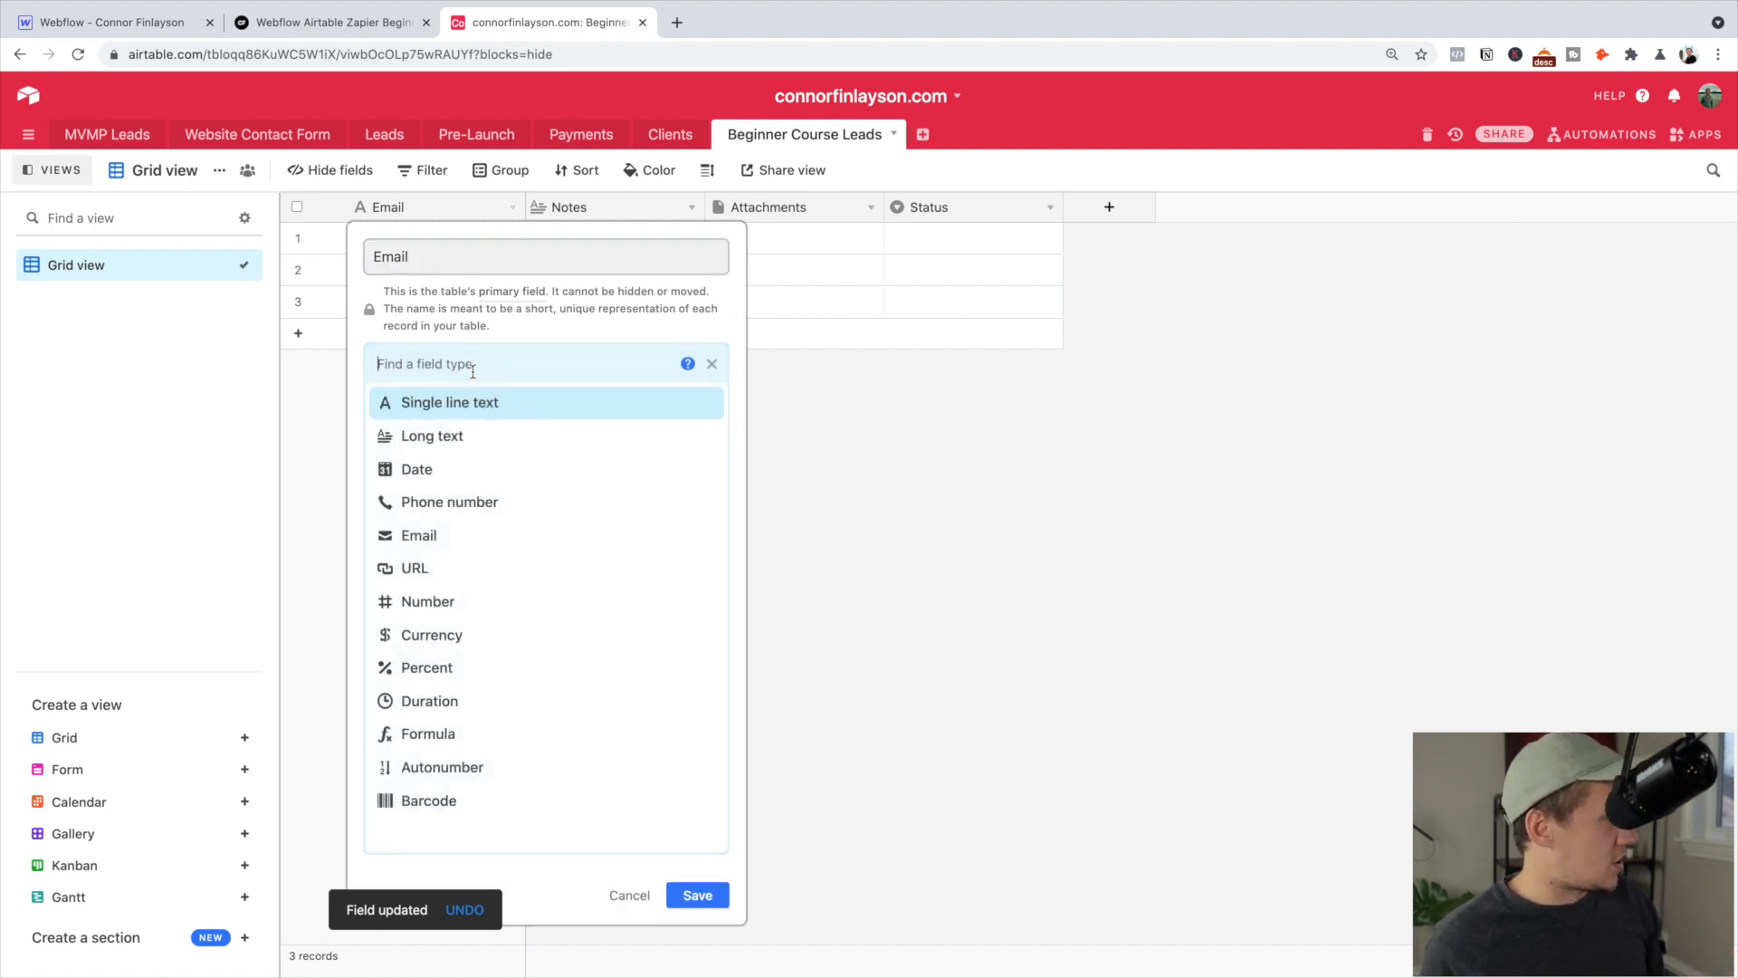
pyautogui.click(453, 534)
pyautogui.click(695, 447)
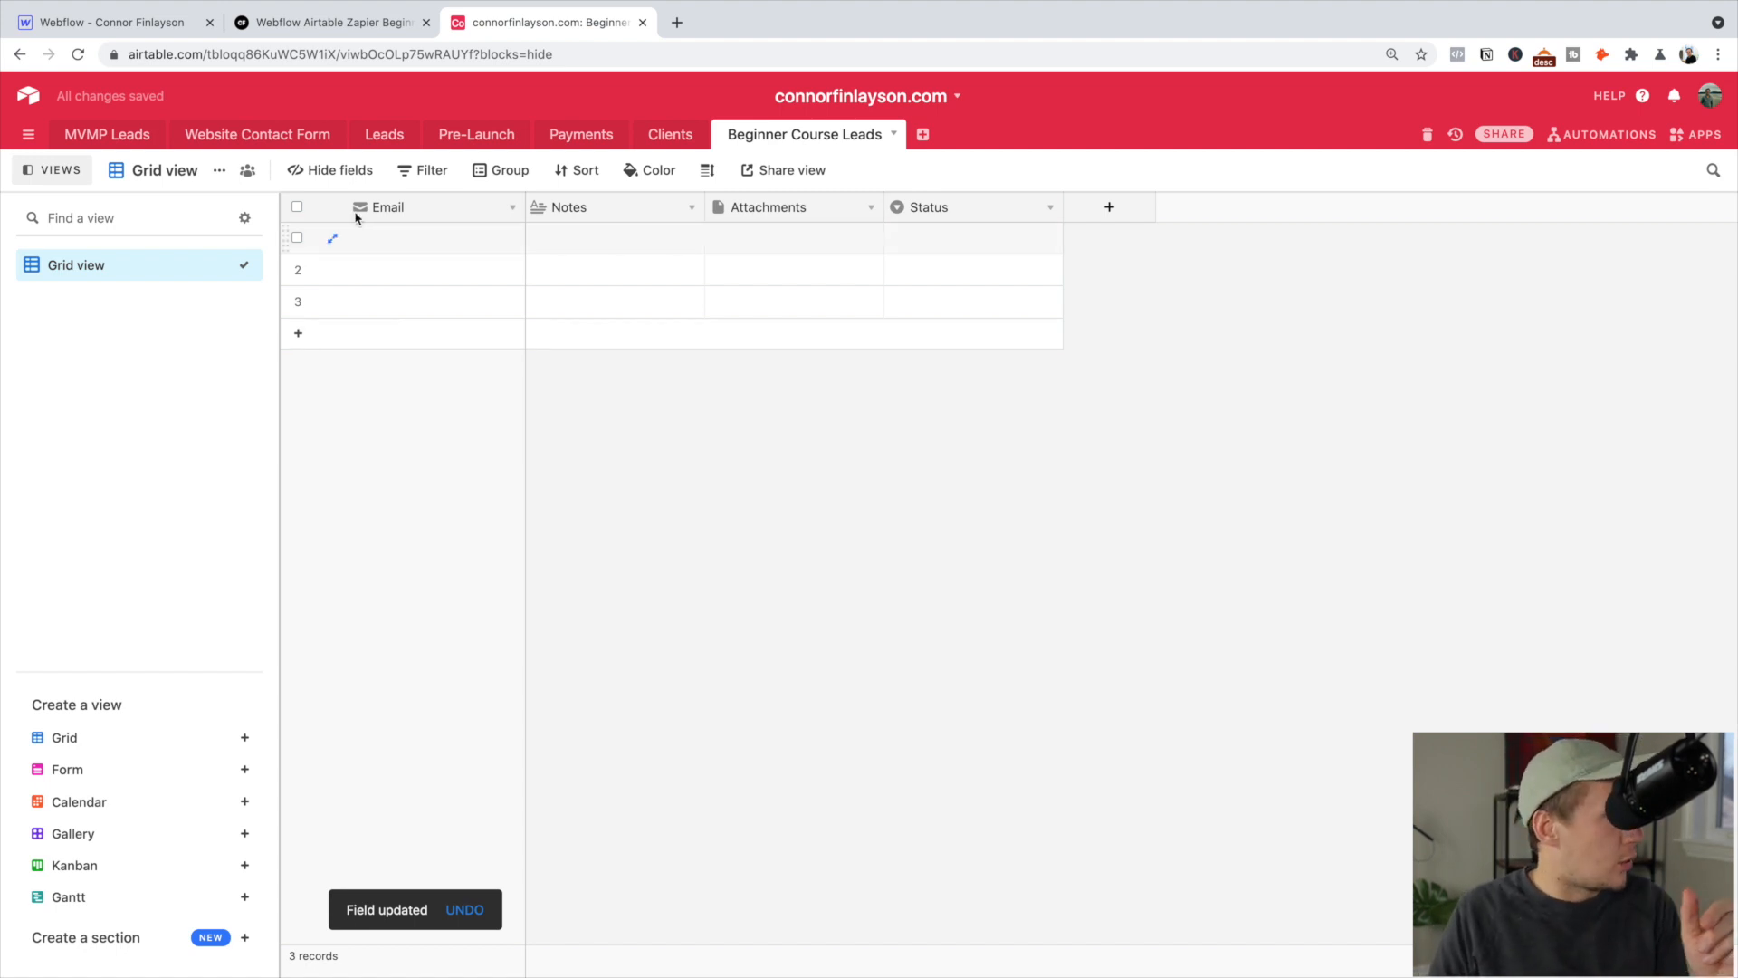
# Enter a test e-mail address in the first record's Email cell
pyautogui.click(391, 241)
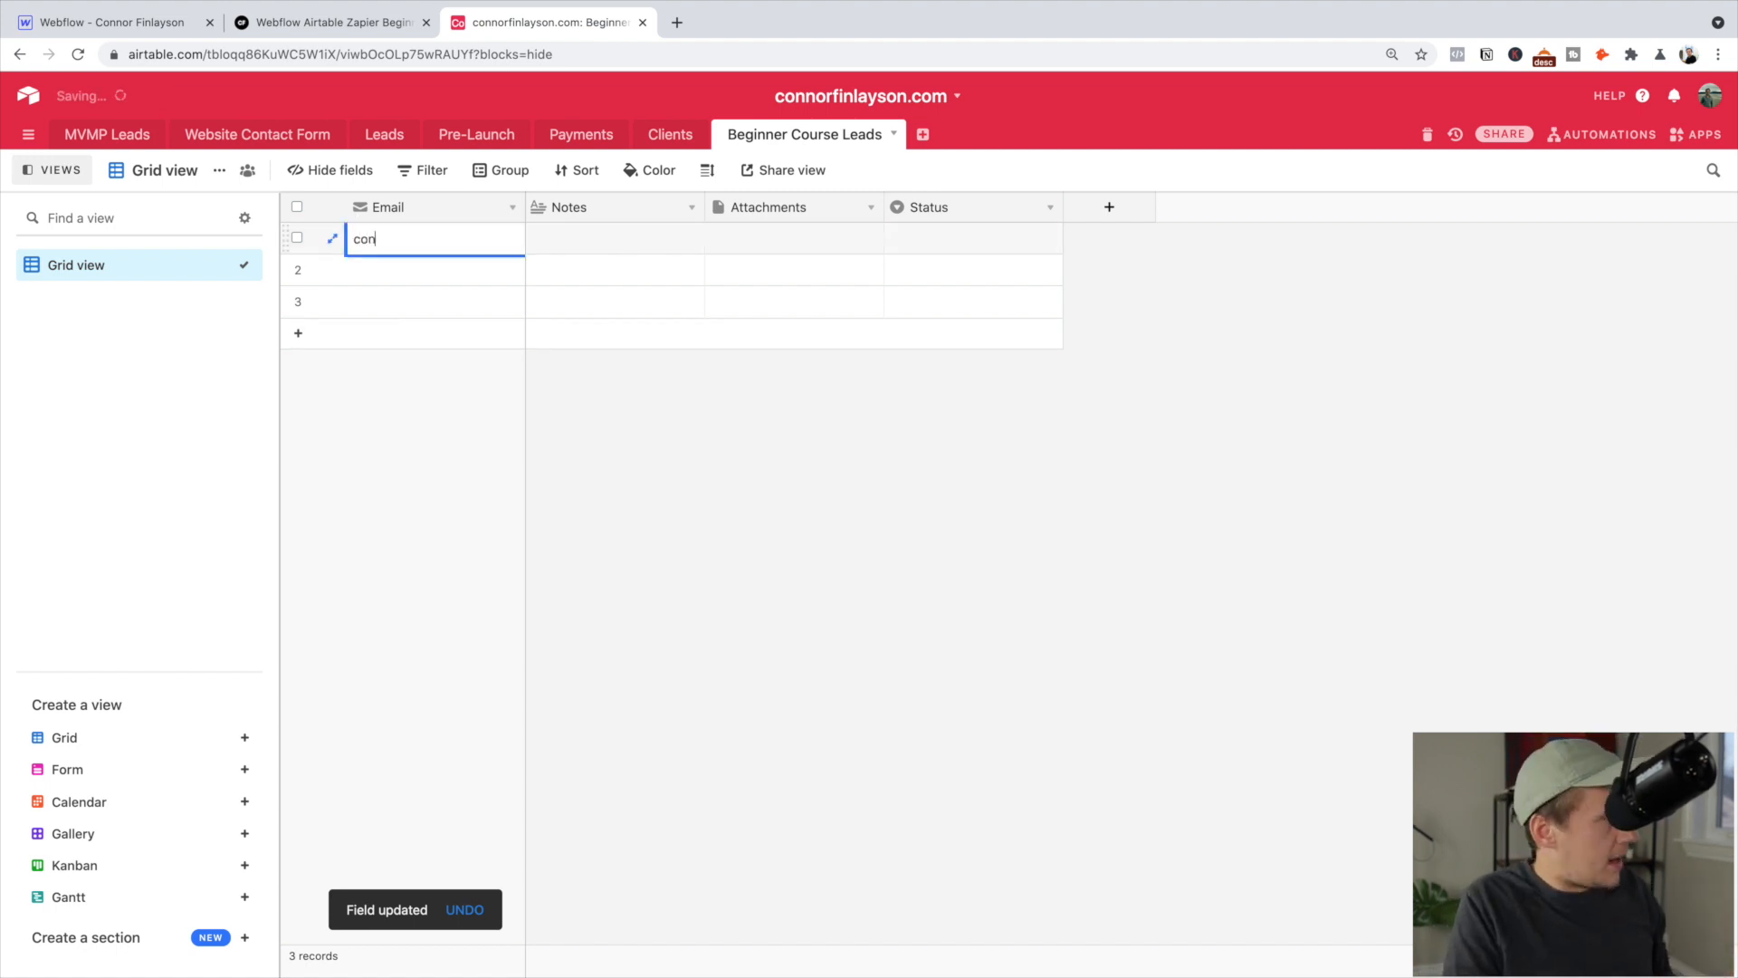
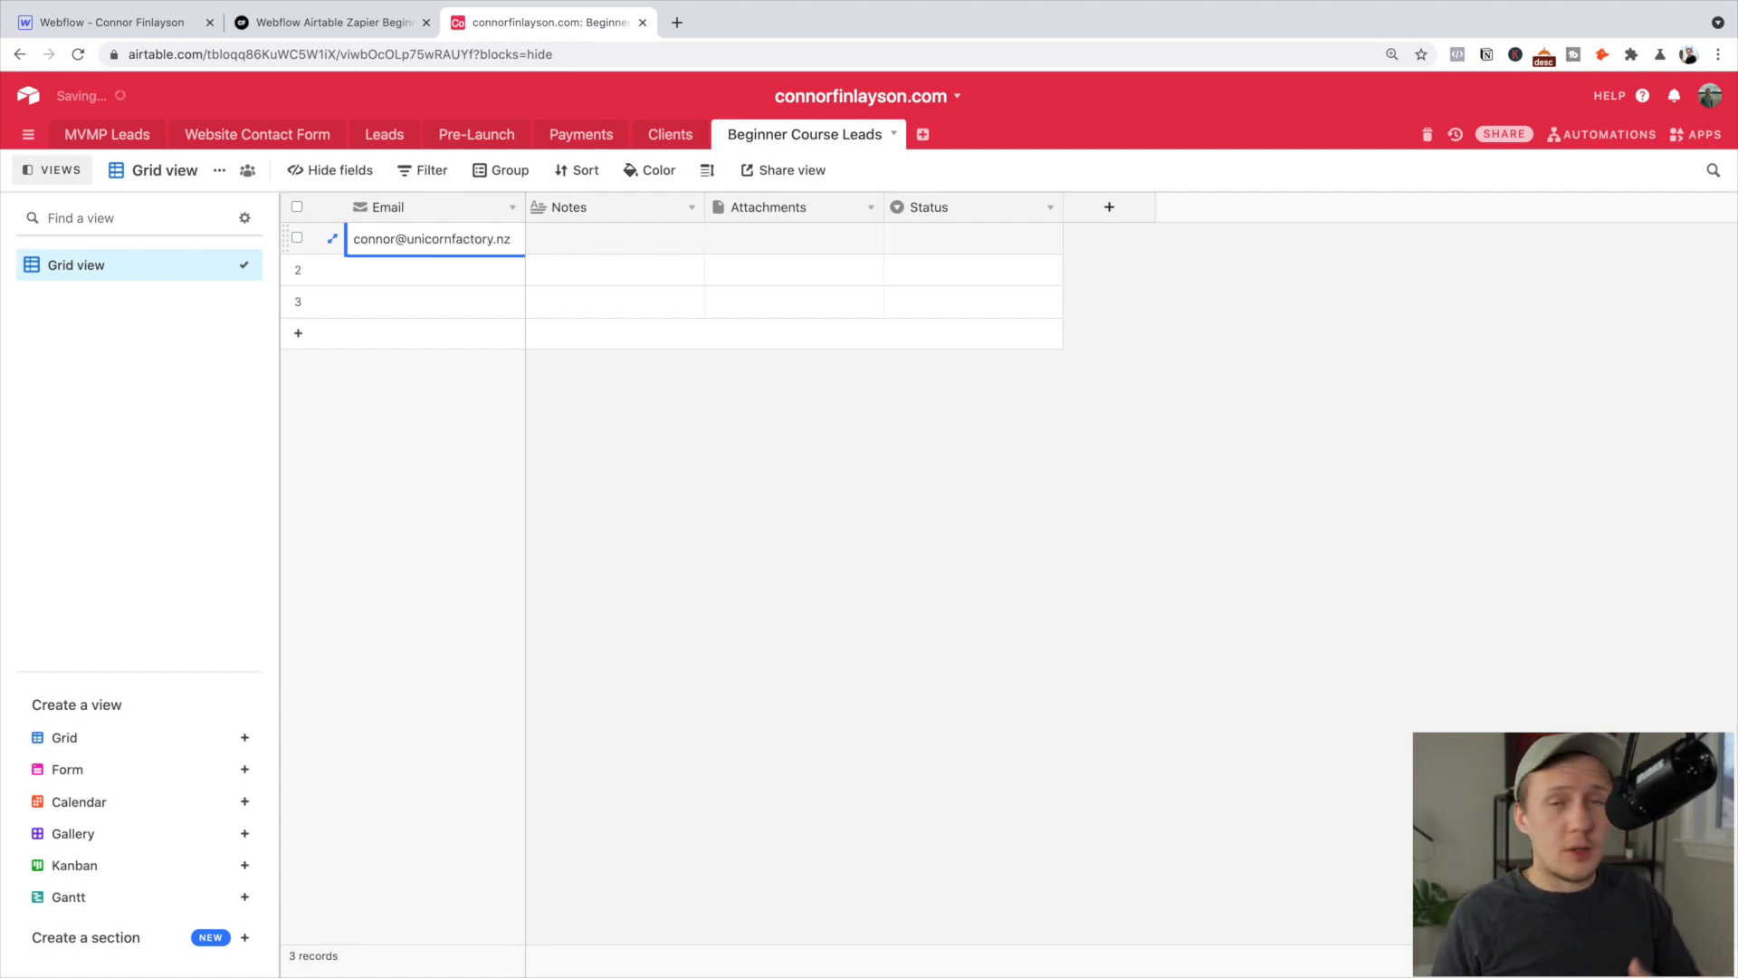
pyautogui.click(852, 556)
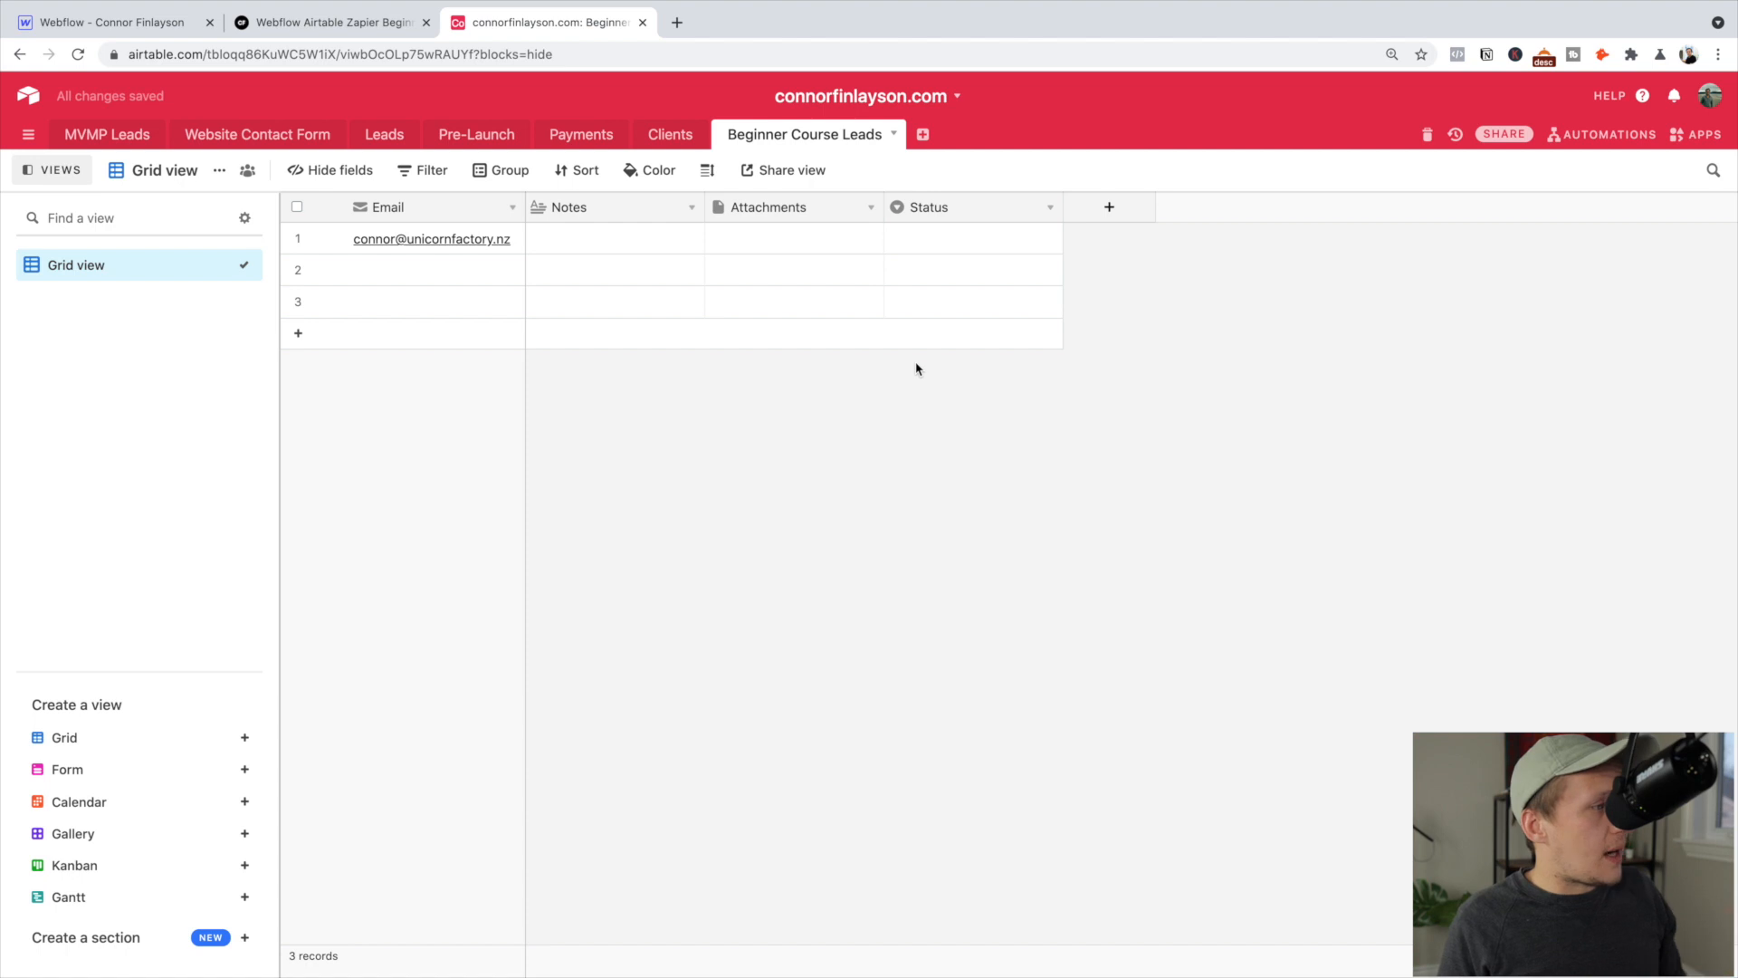
pyautogui.click(1109, 208)
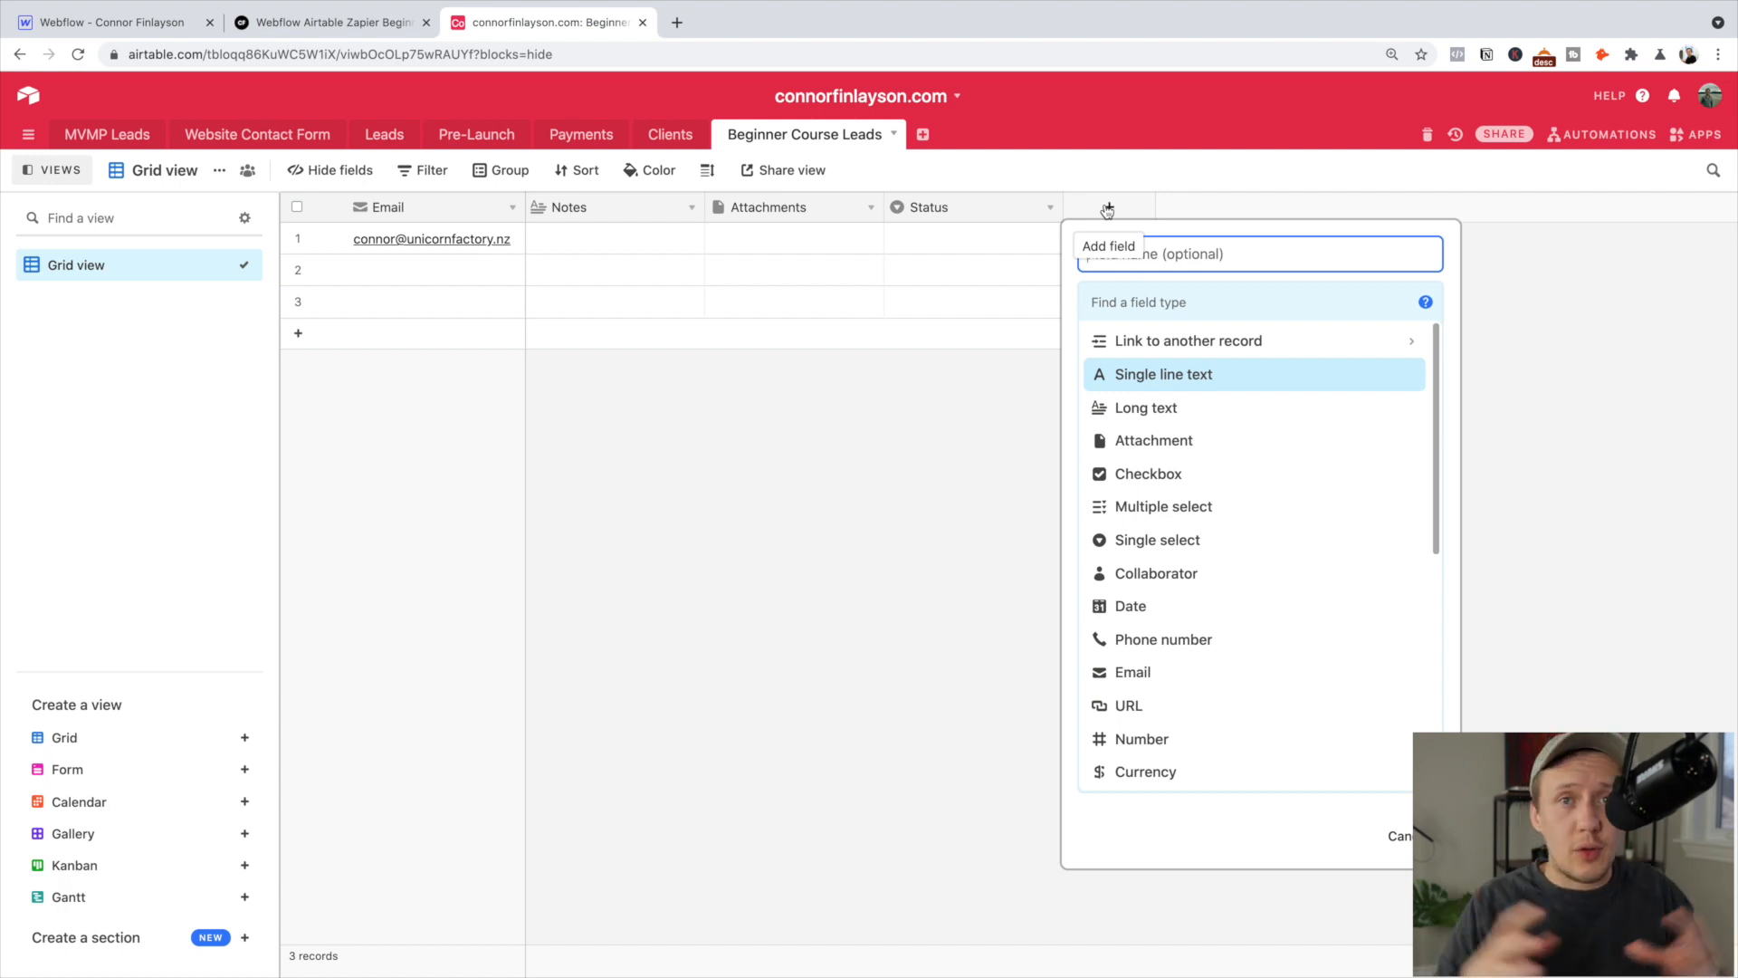
# Add a Created time field named 'Created' that timestamps each record
pyautogui.write('F')
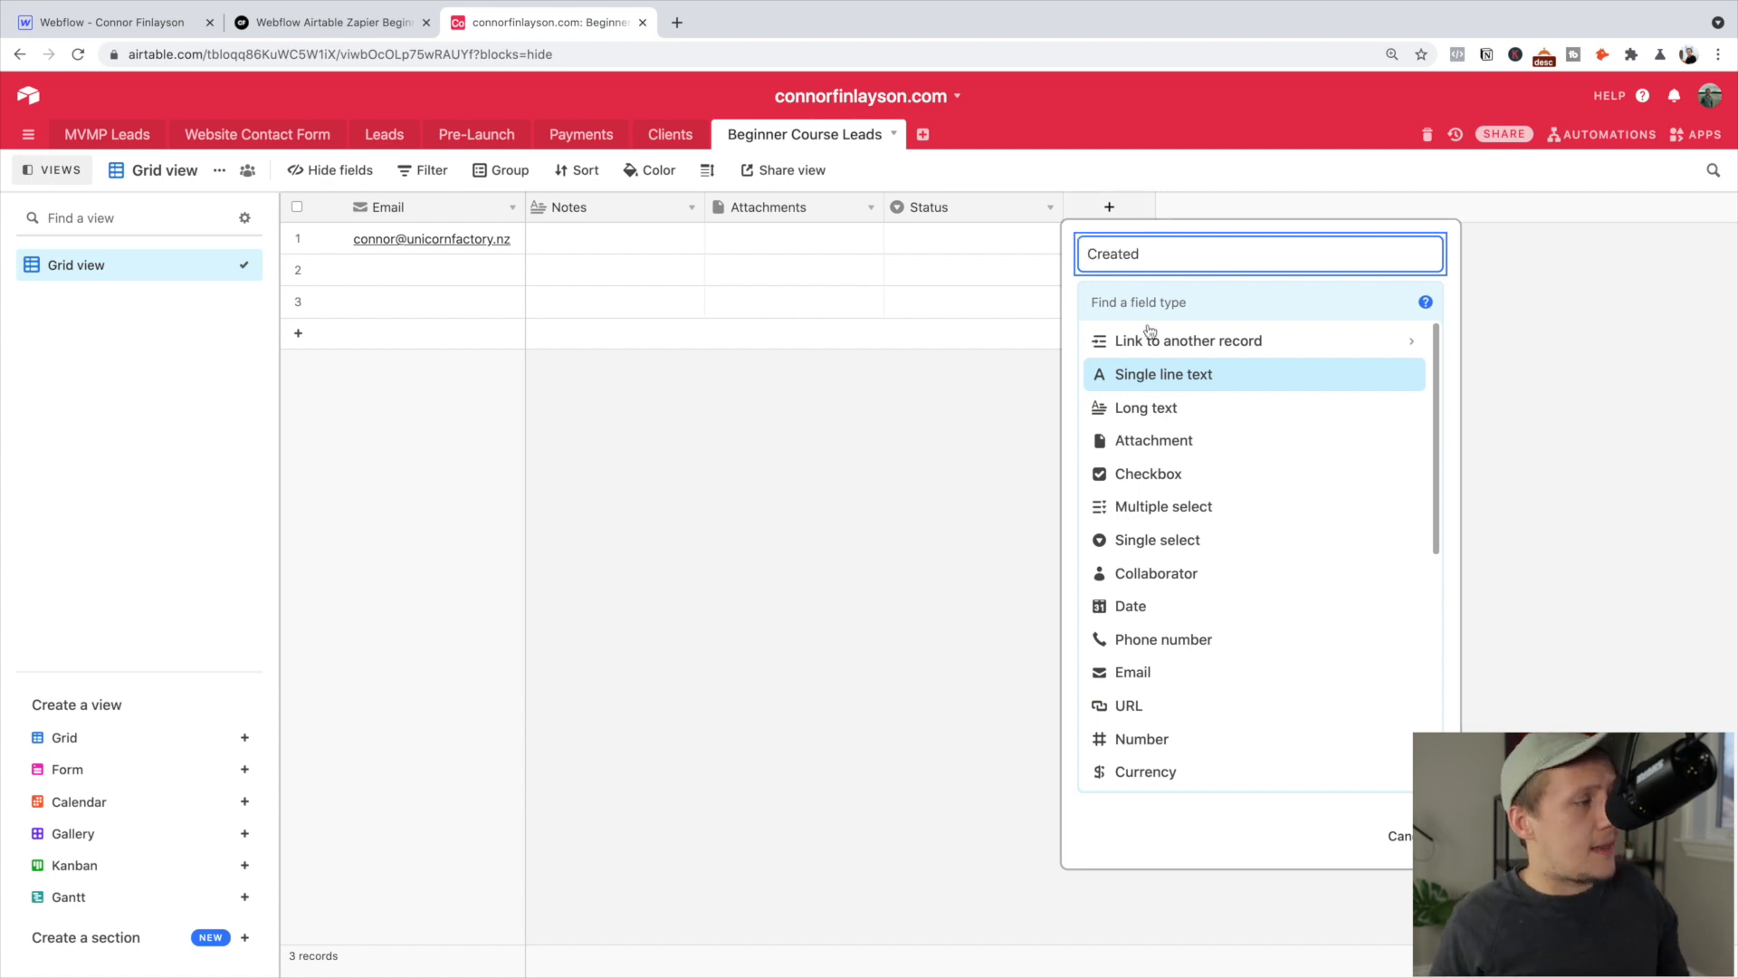
pyautogui.click(1149, 312)
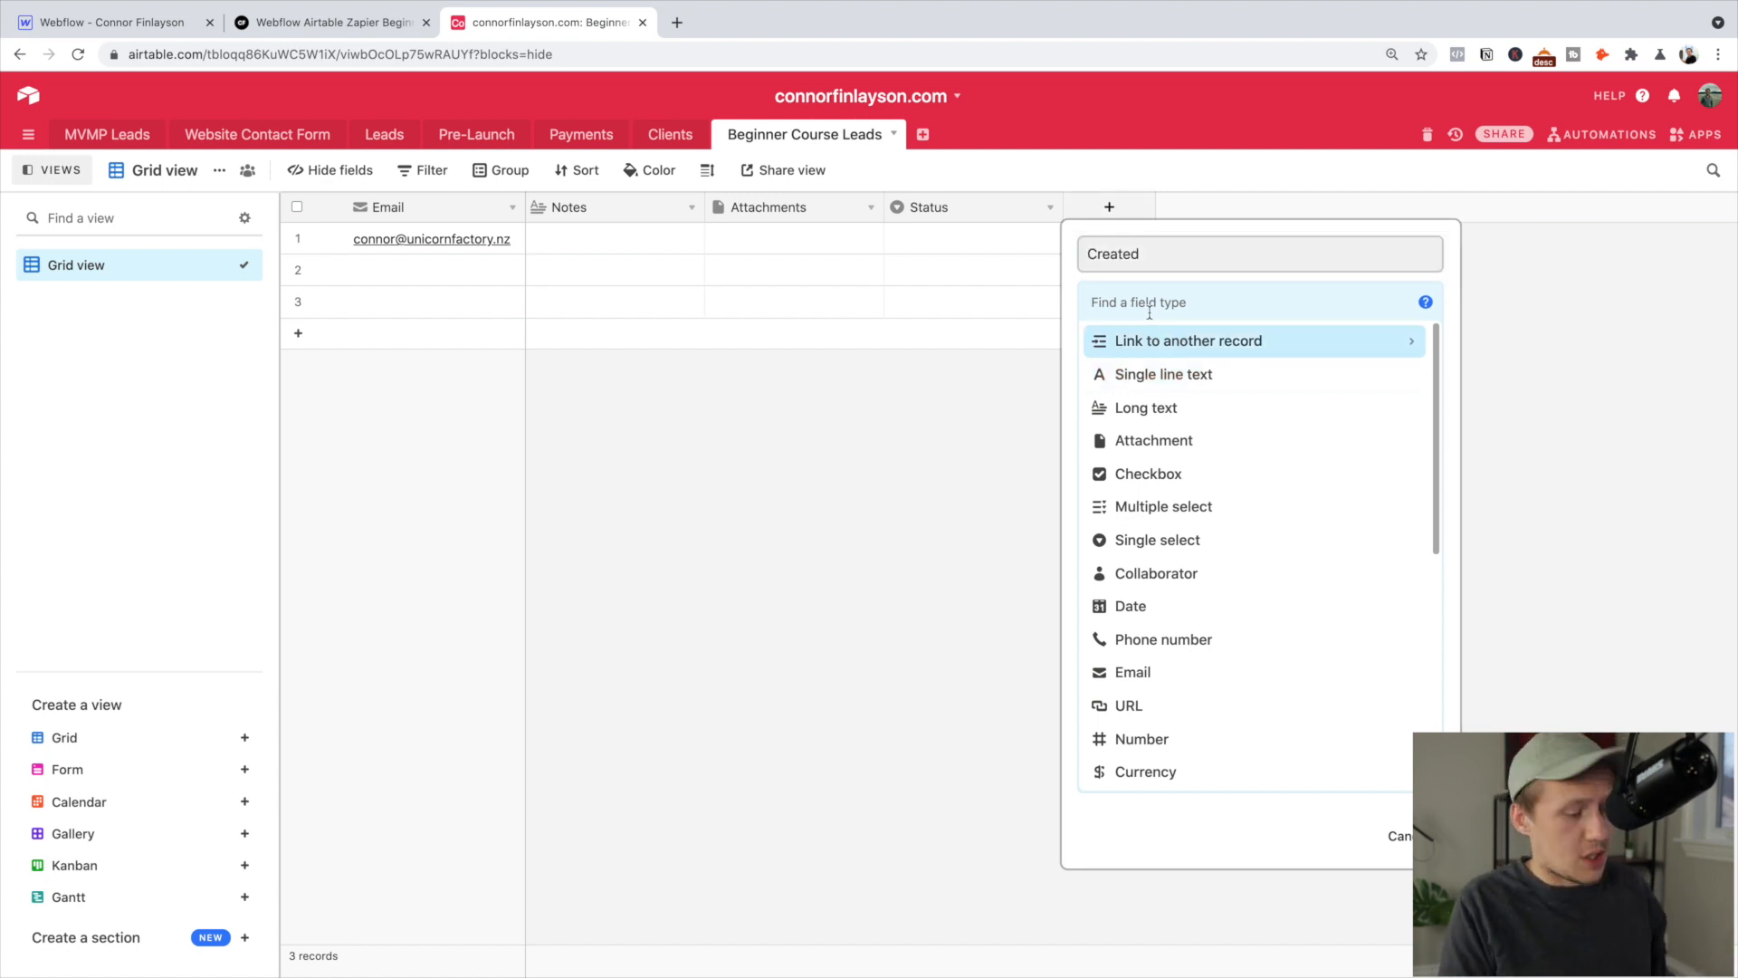
pyautogui.write('created')
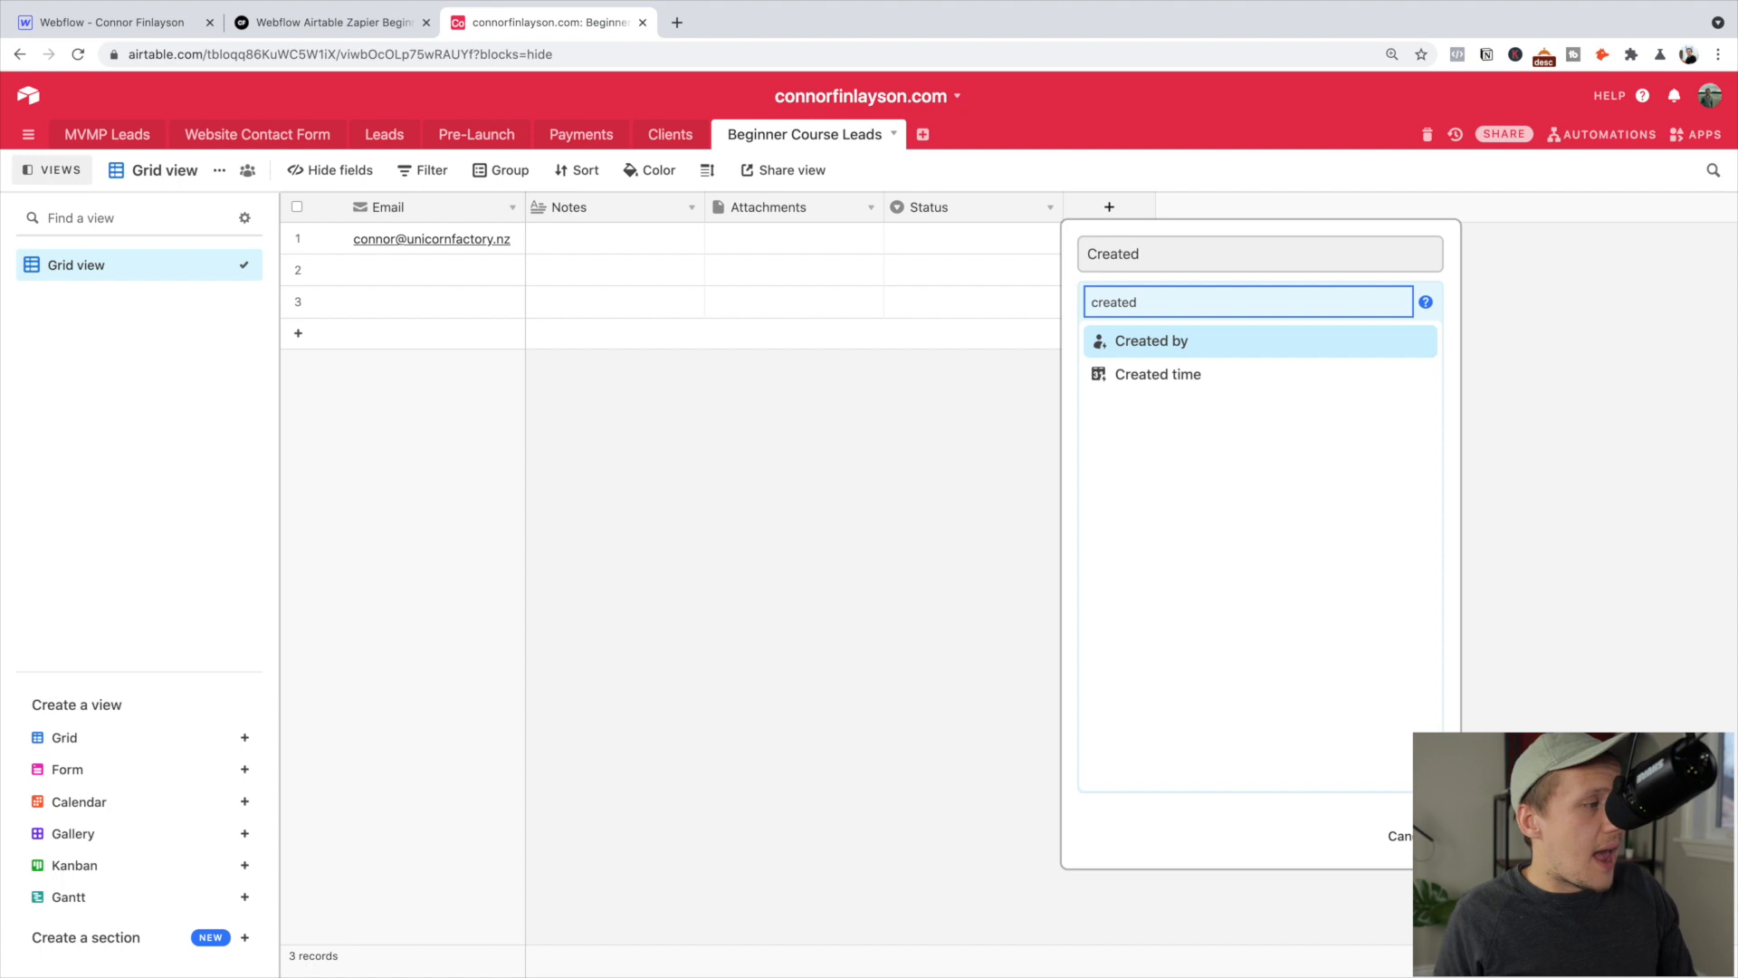
pyautogui.moveTo(1188, 346)
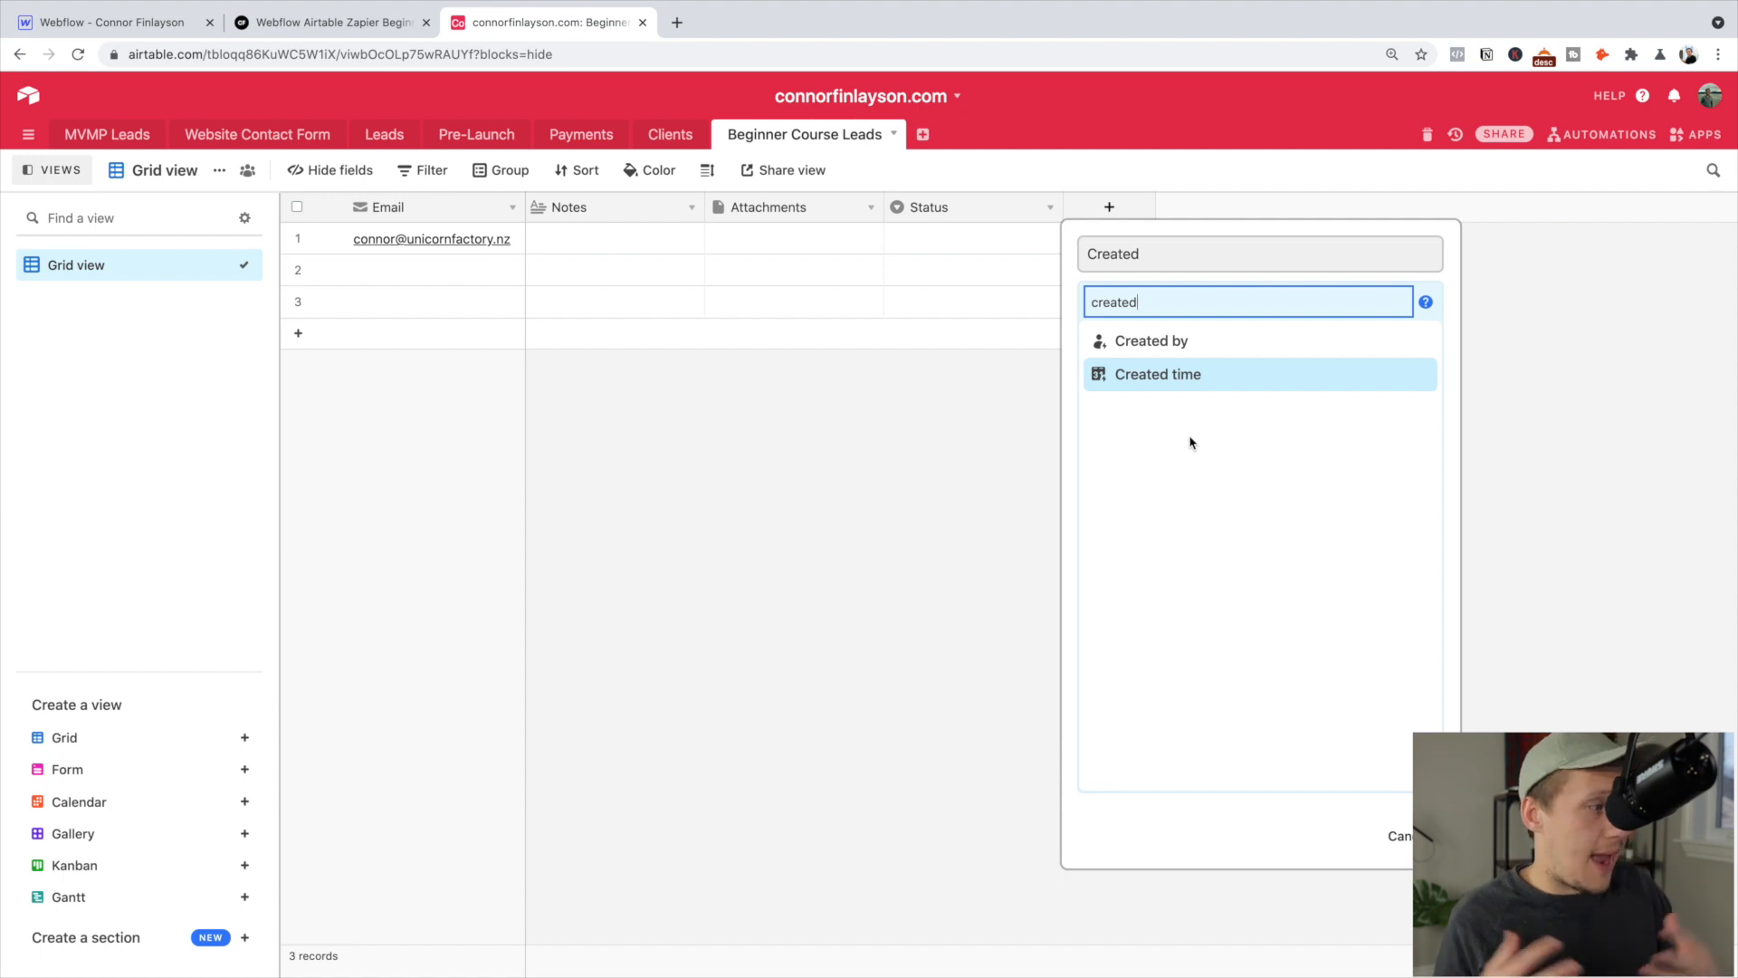
pyautogui.click(1201, 377)
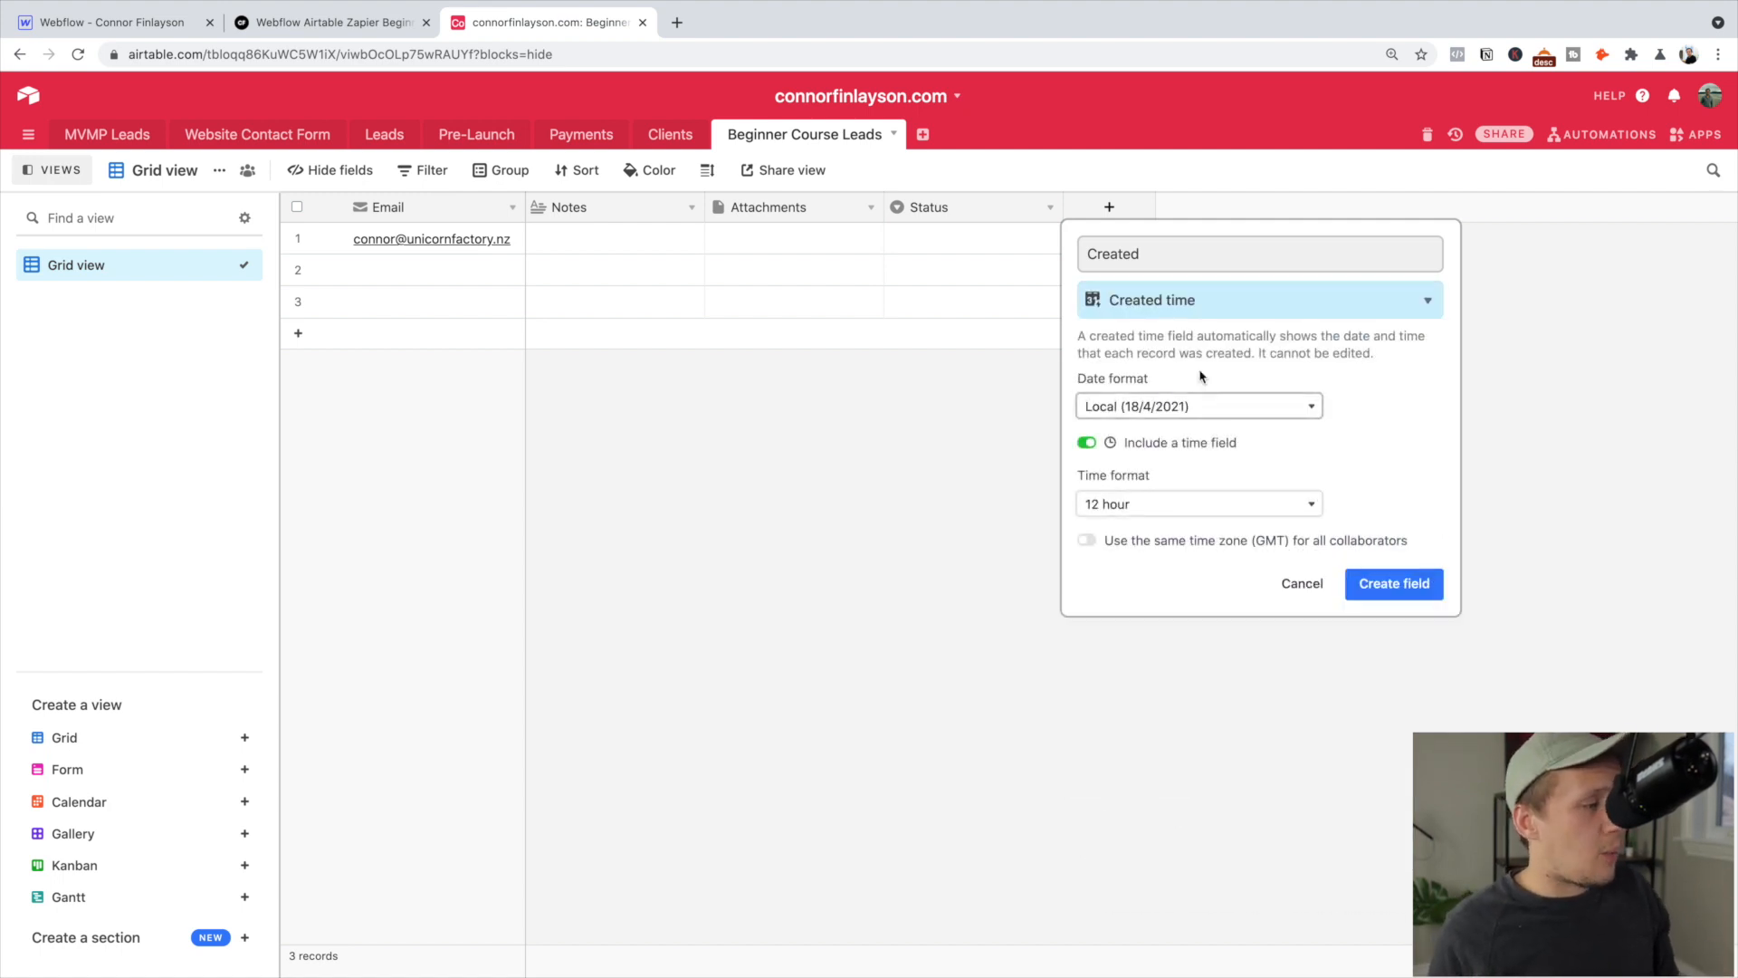
pyautogui.click(1367, 580)
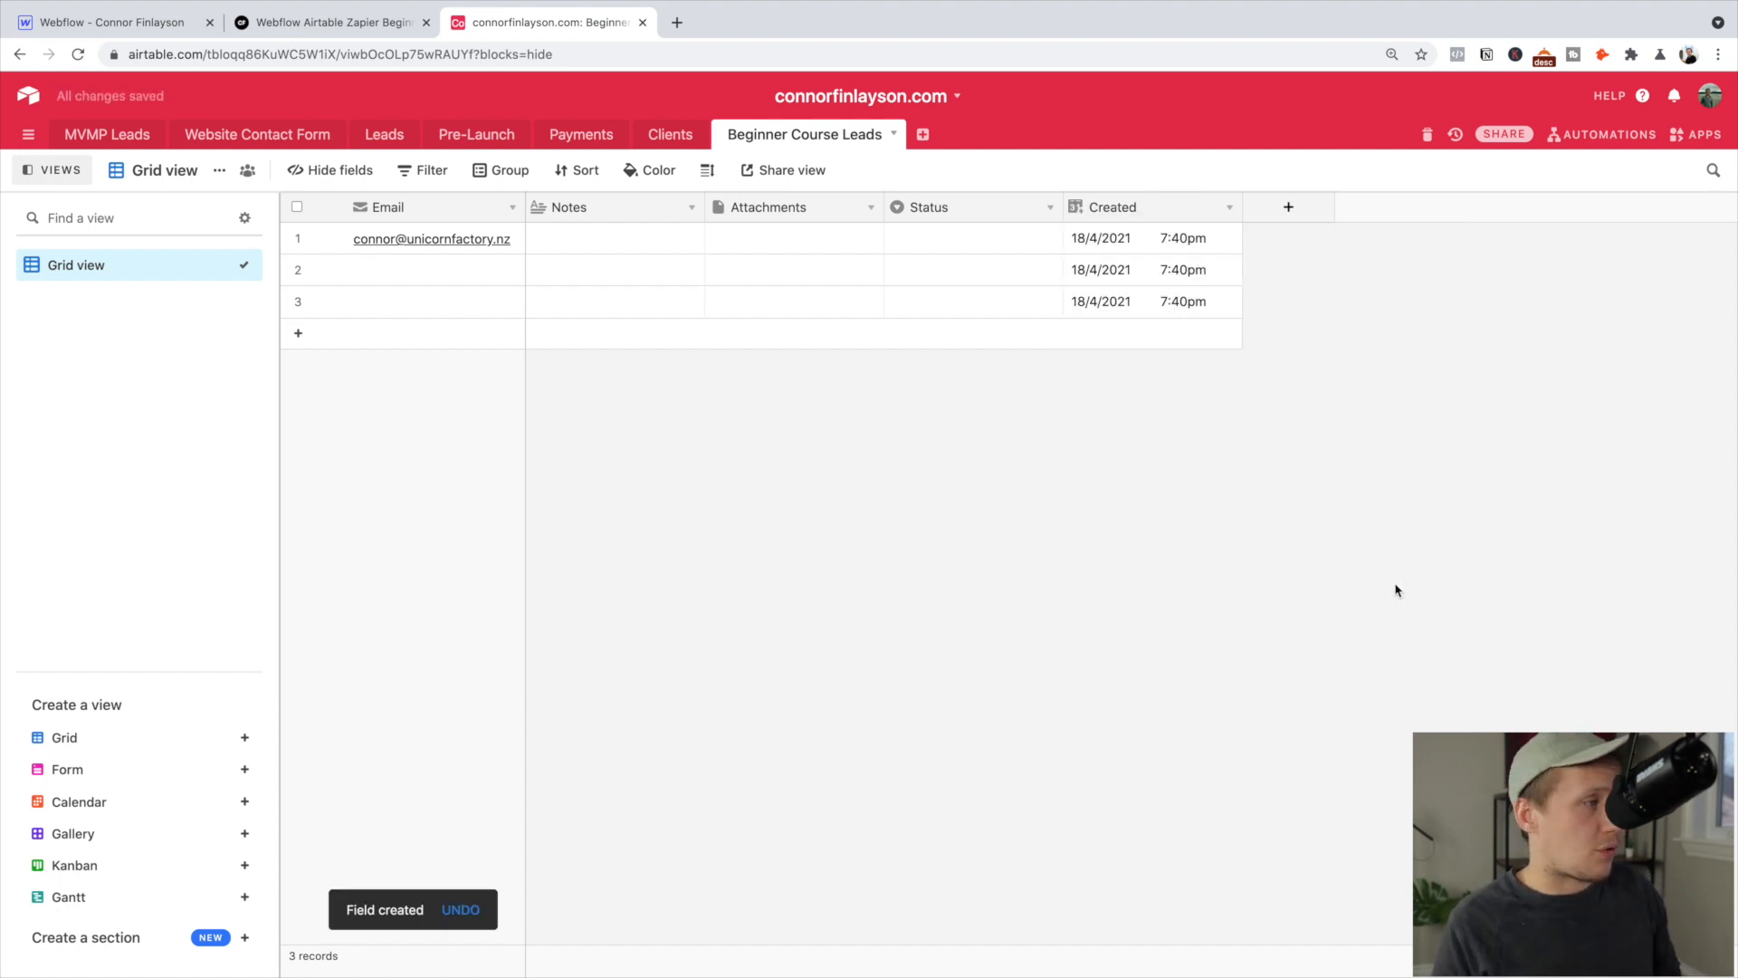
pyautogui.click(1134, 243)
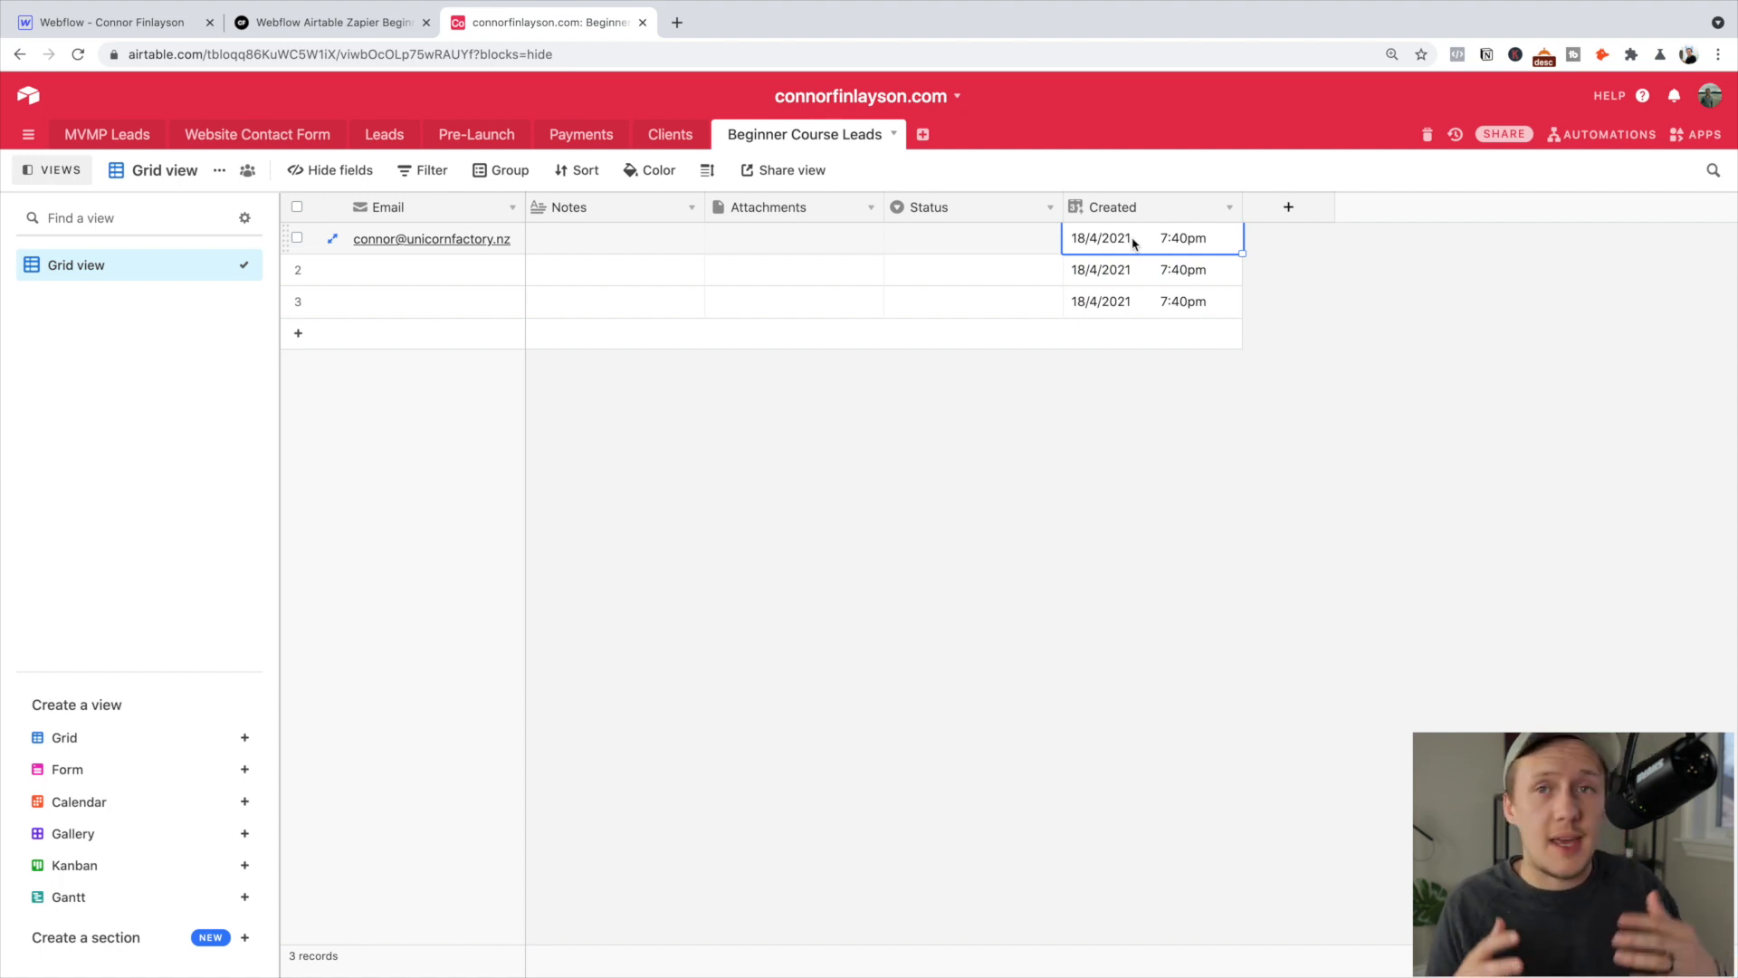
# Delete the Notes, Attachments and Status fields from the leads table
pyautogui.click(693, 210)
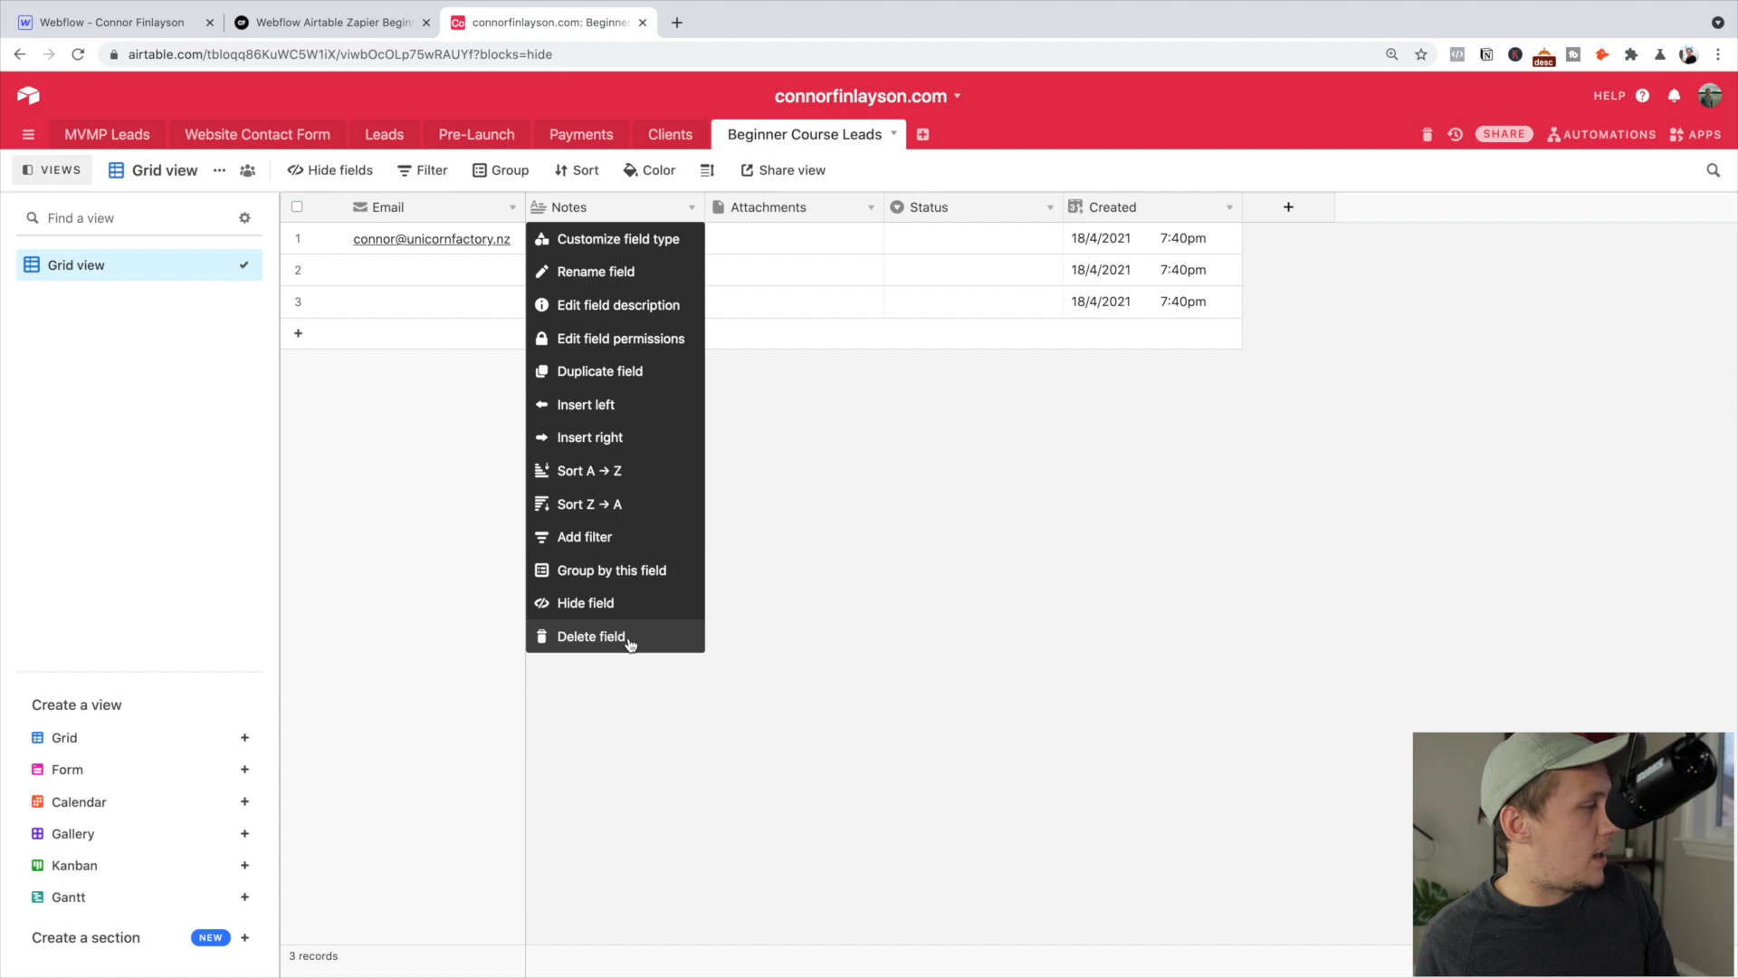
pyautogui.click(631, 638)
pyautogui.click(689, 209)
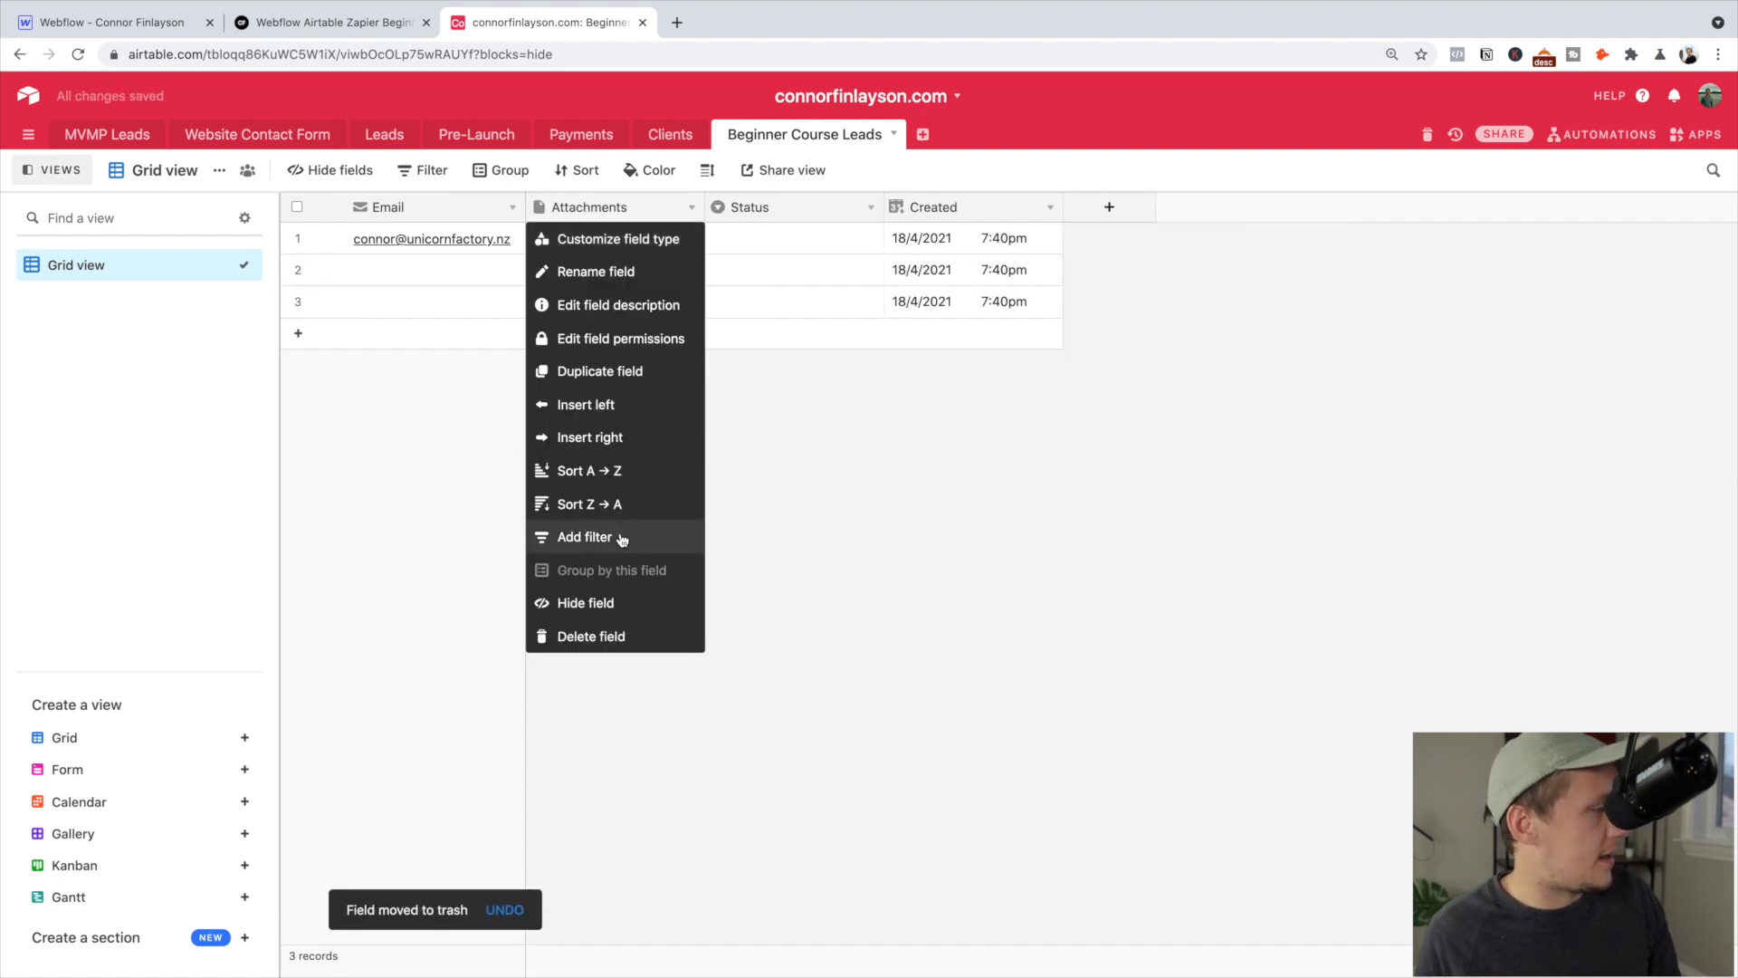
pyautogui.click(609, 639)
pyautogui.click(693, 208)
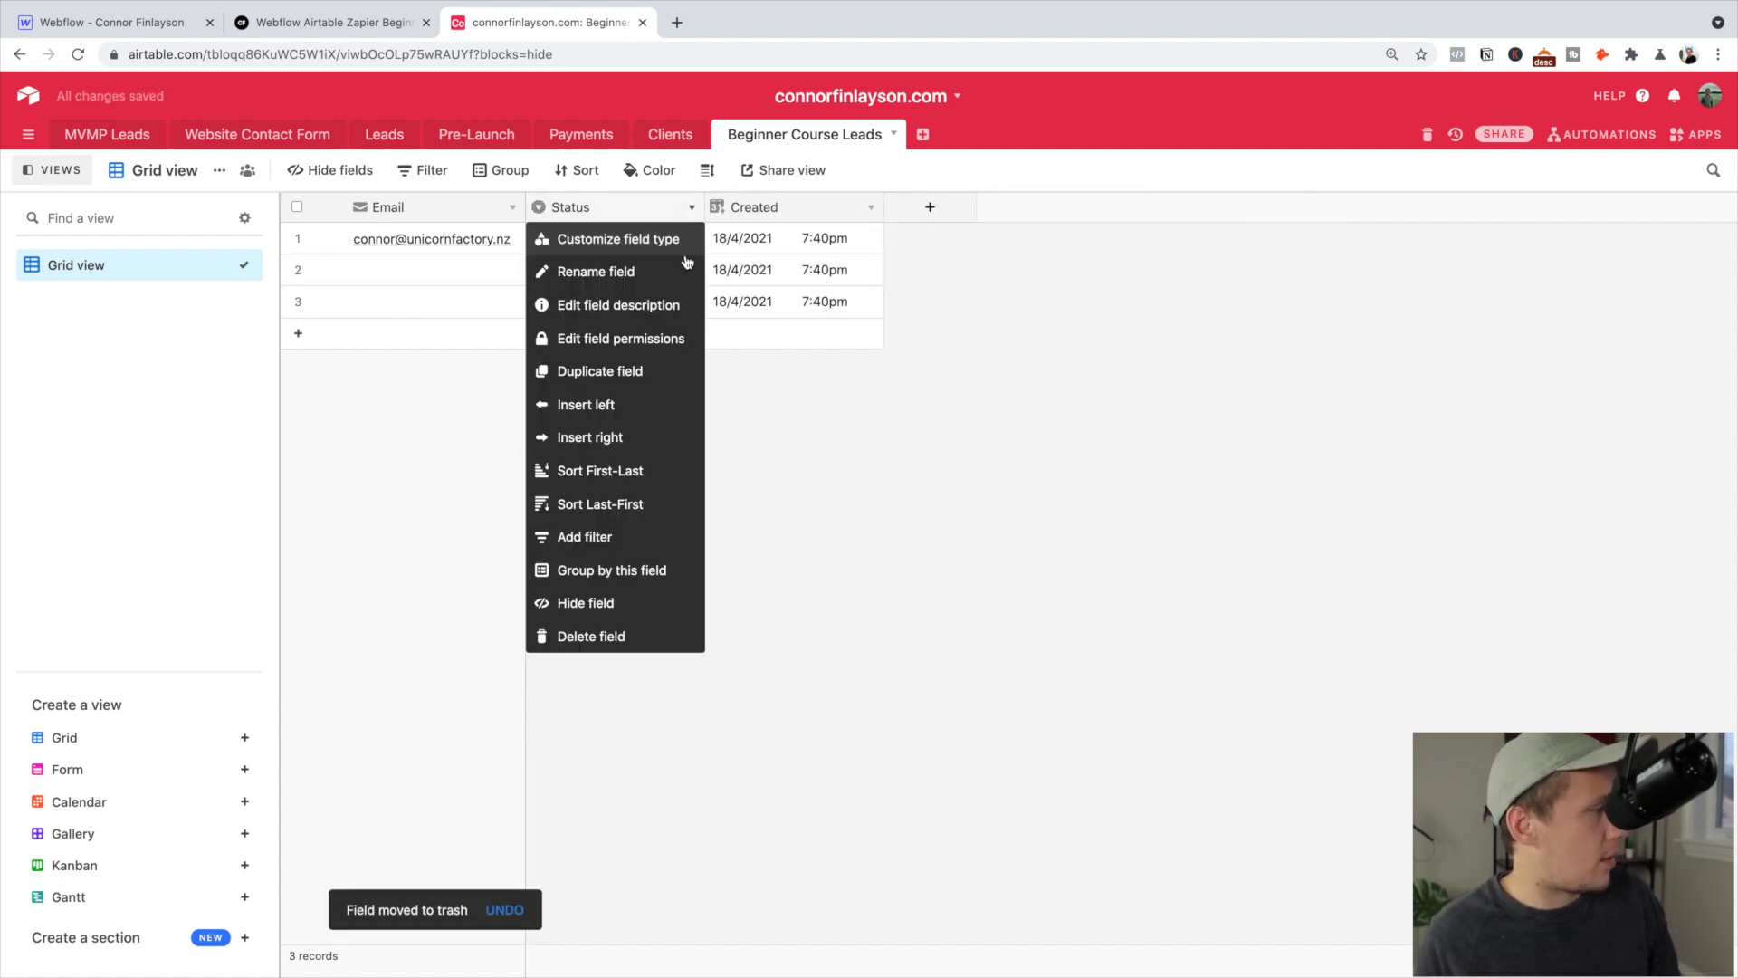
pyautogui.click(607, 639)
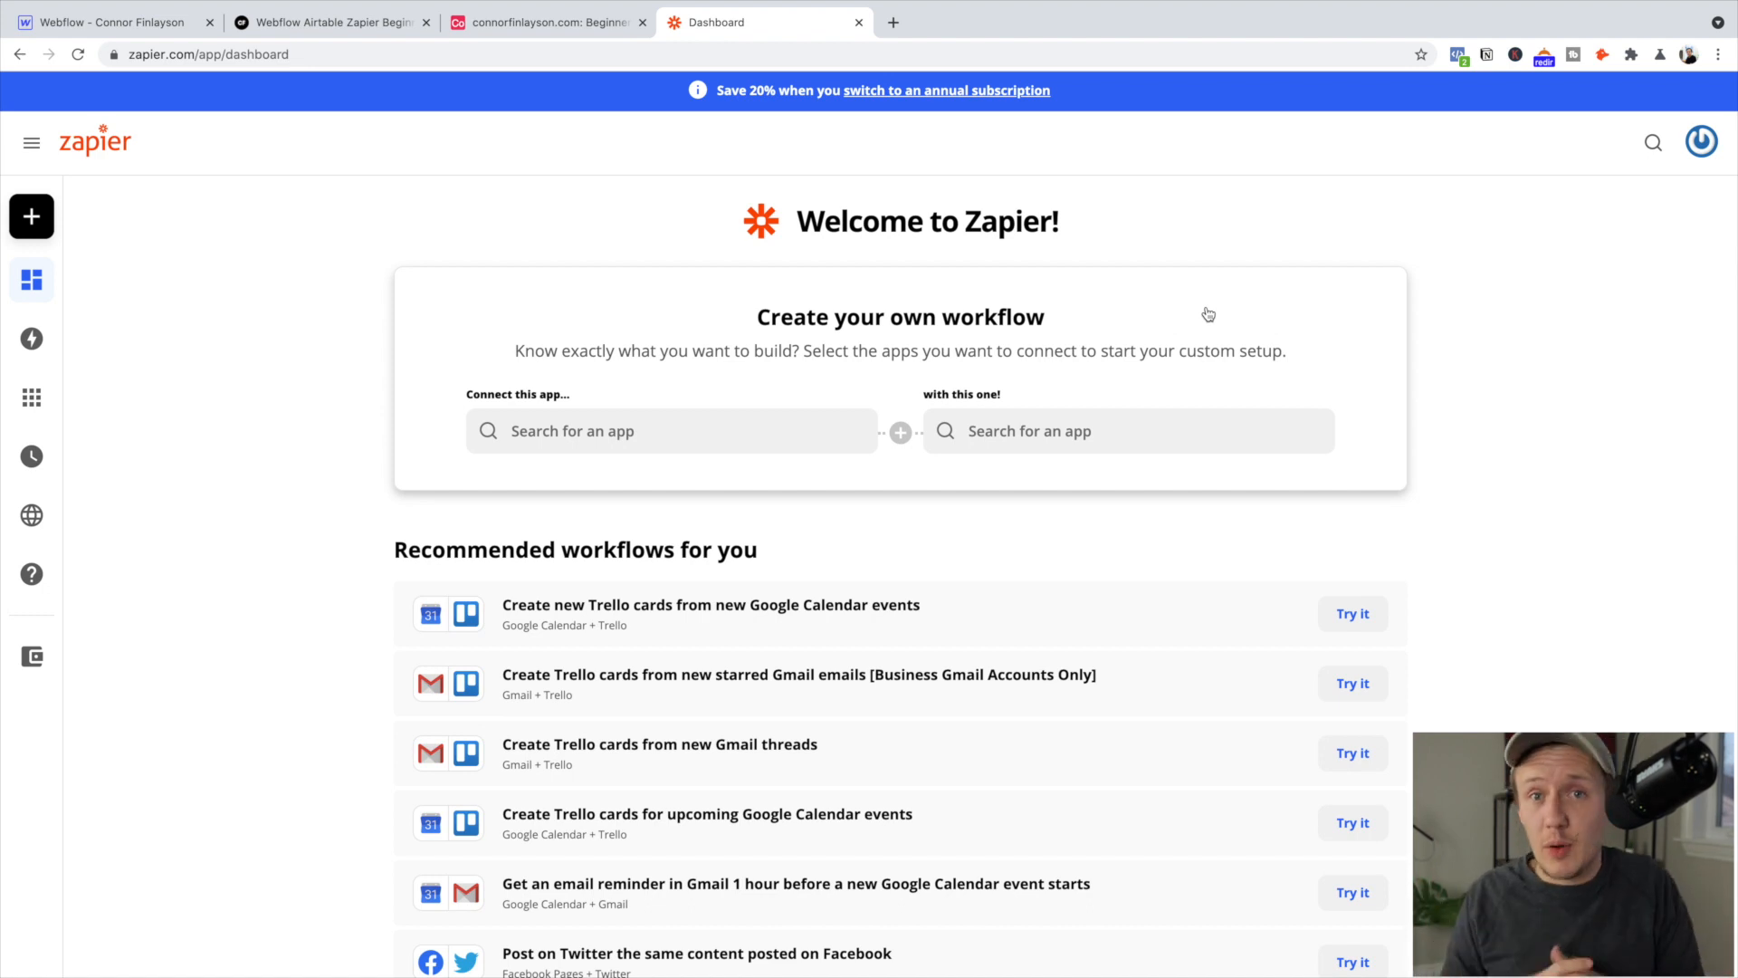
# Start a new Zap in Zapier with Webflow chosen as its trigger app
pyautogui.moveTo(2, 194)
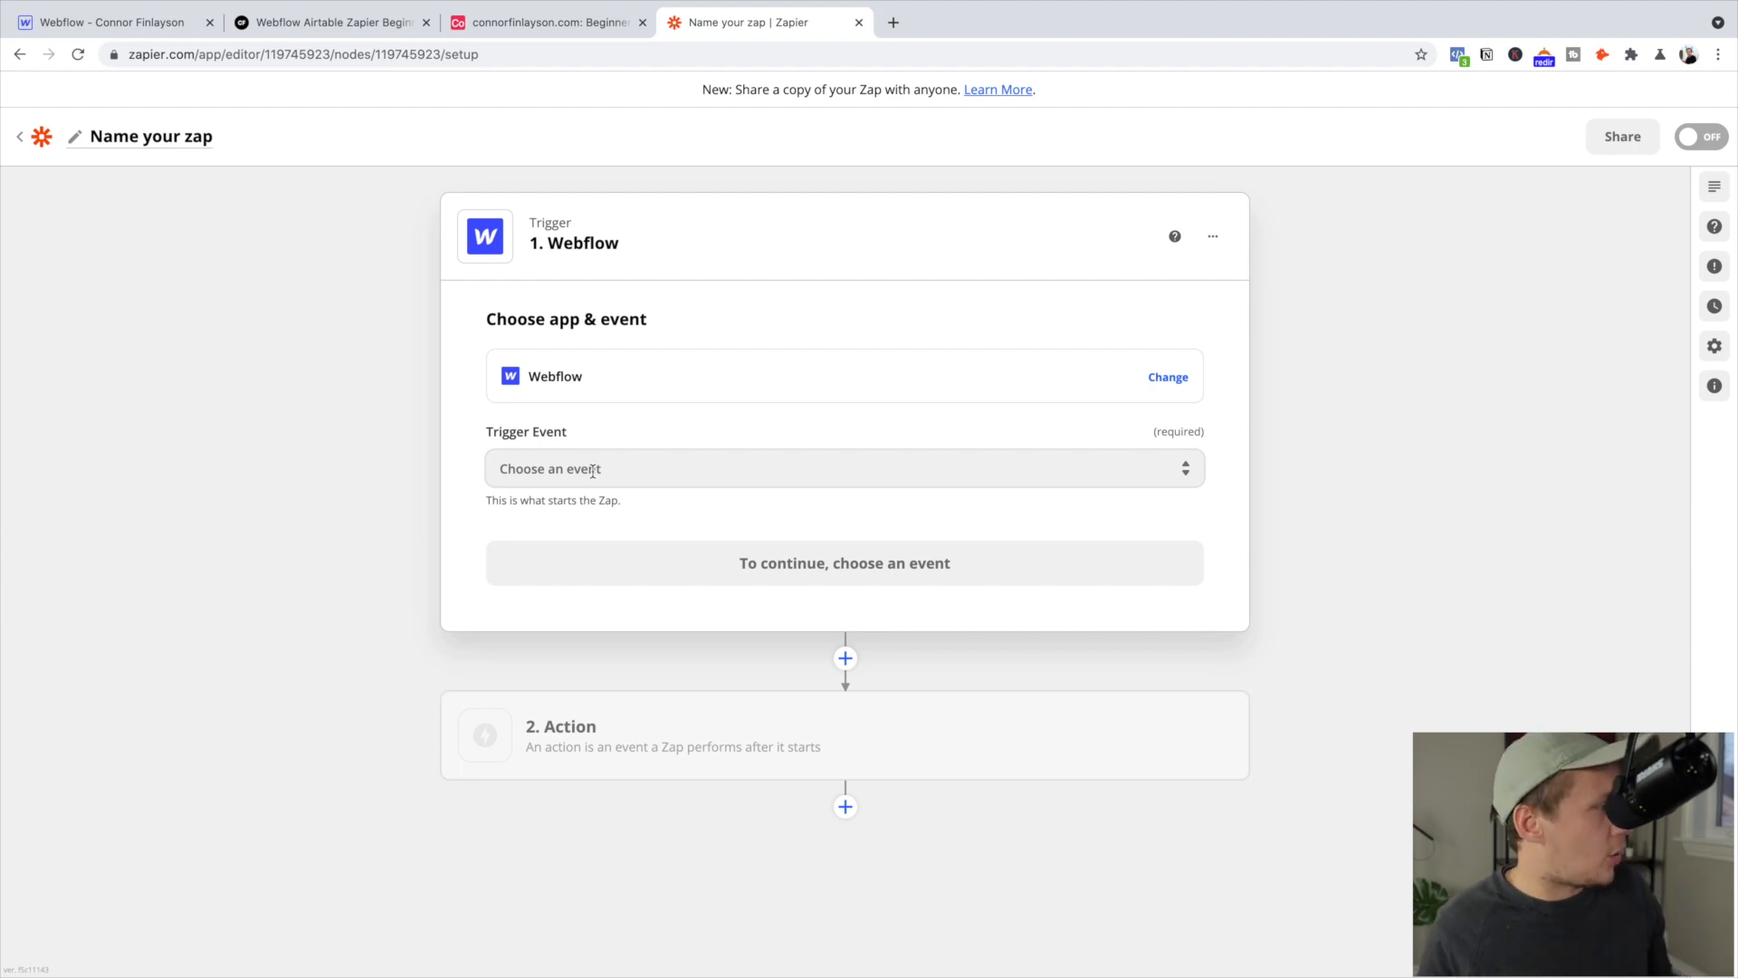
# Set the trigger event to Form Submission and pick the personal Webflow site as Site Name
pyautogui.click(593, 471)
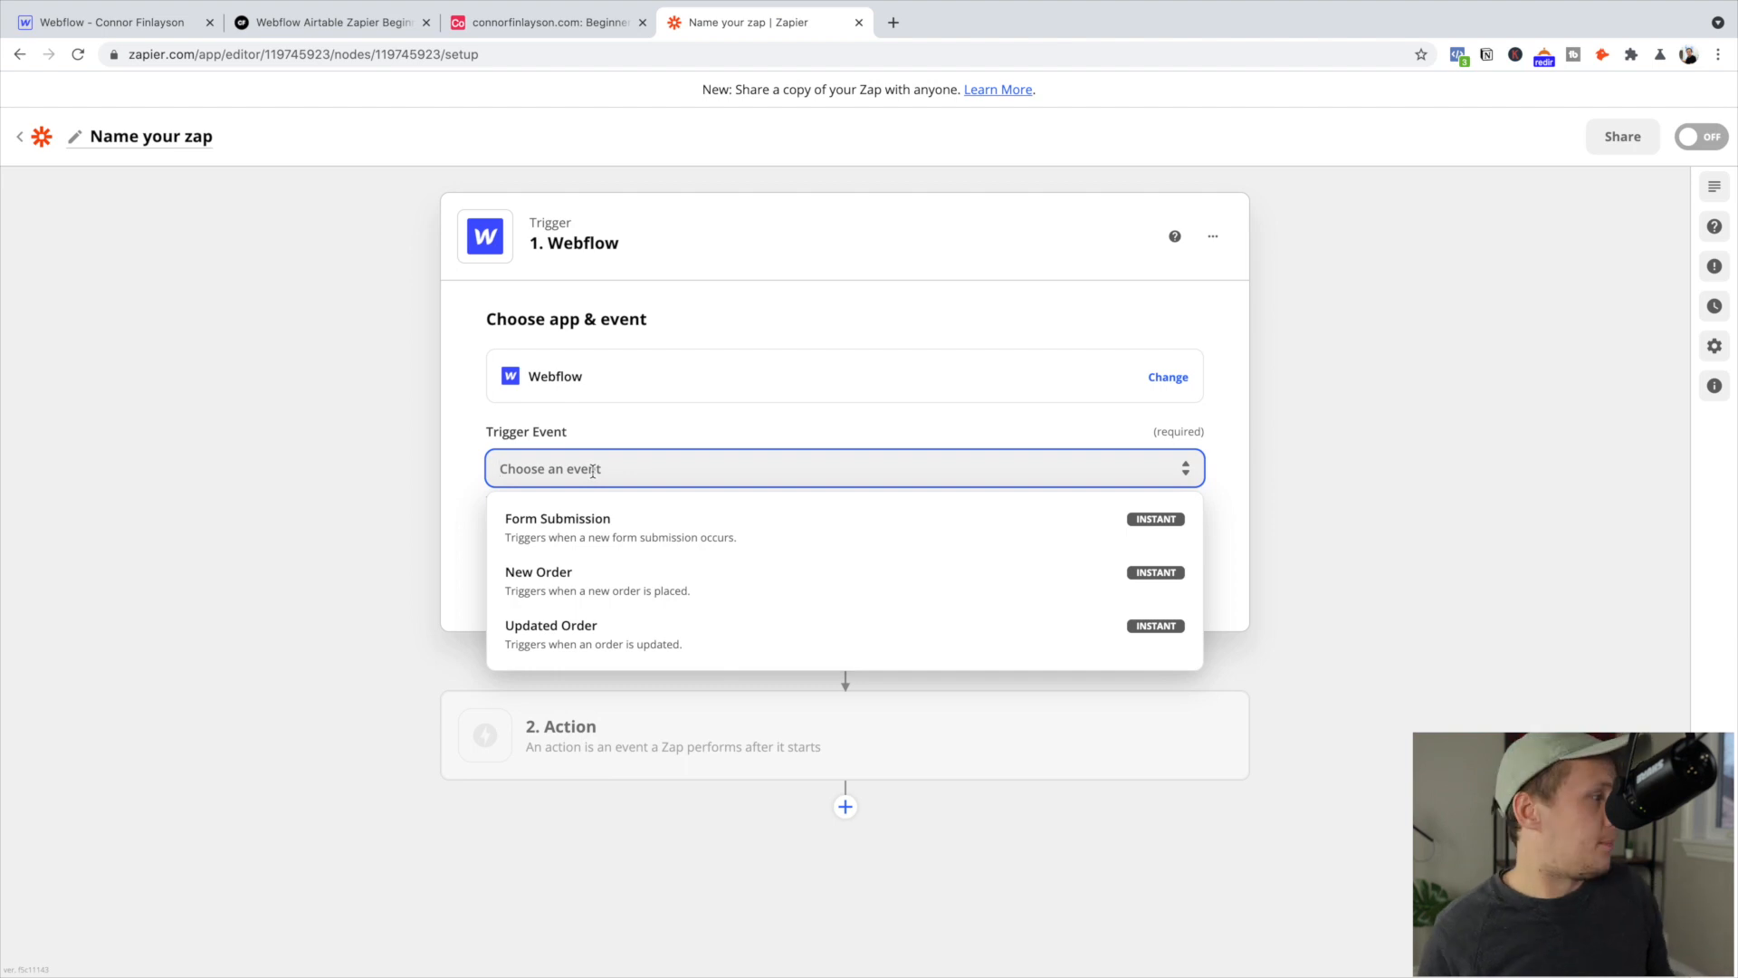
pyautogui.click(748, 528)
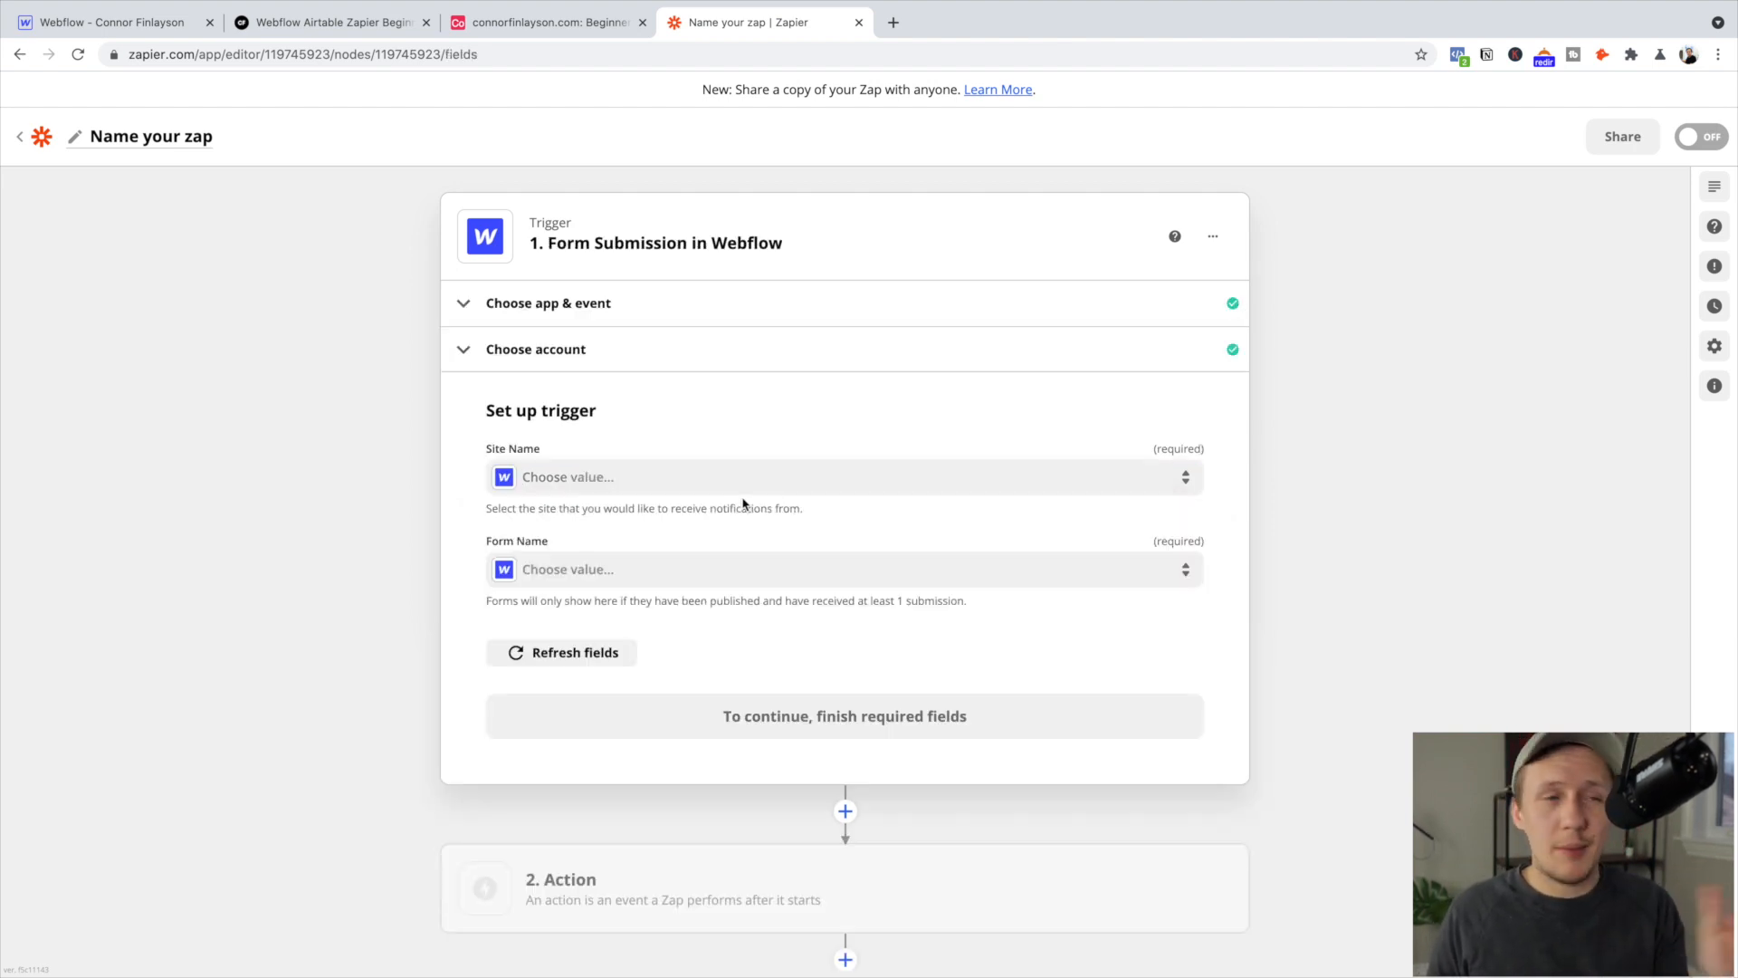
pyautogui.click(748, 482)
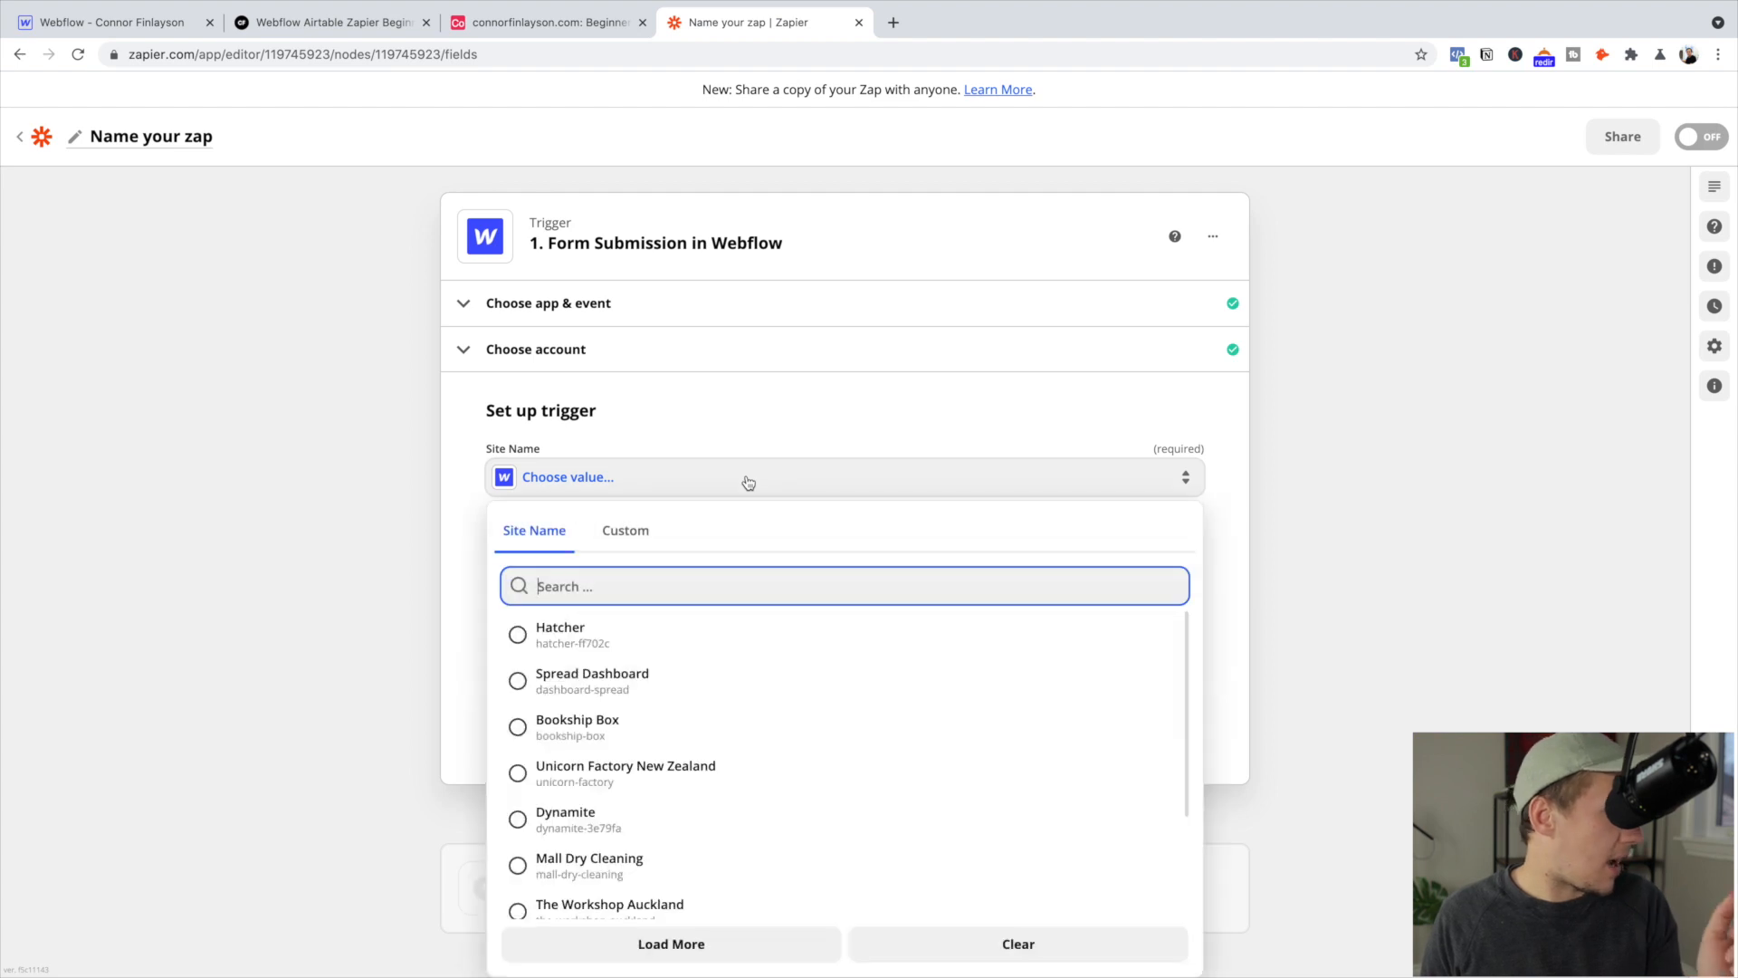
pyautogui.write('connor')
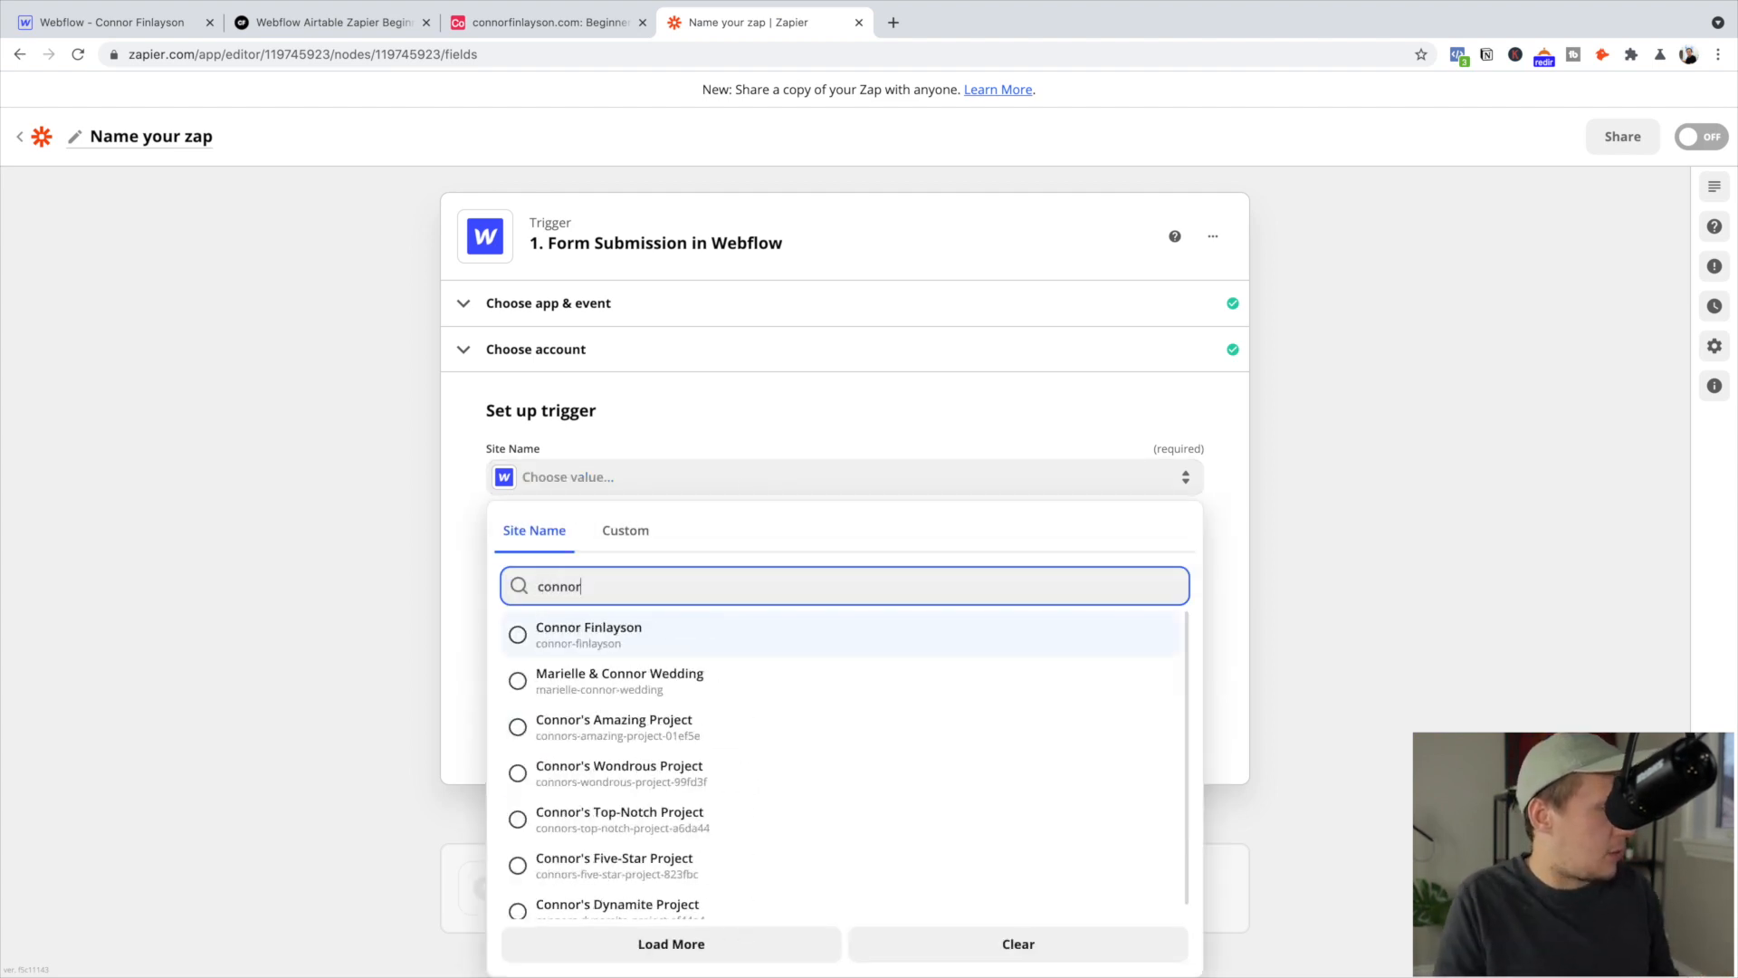
pyautogui.click(640, 646)
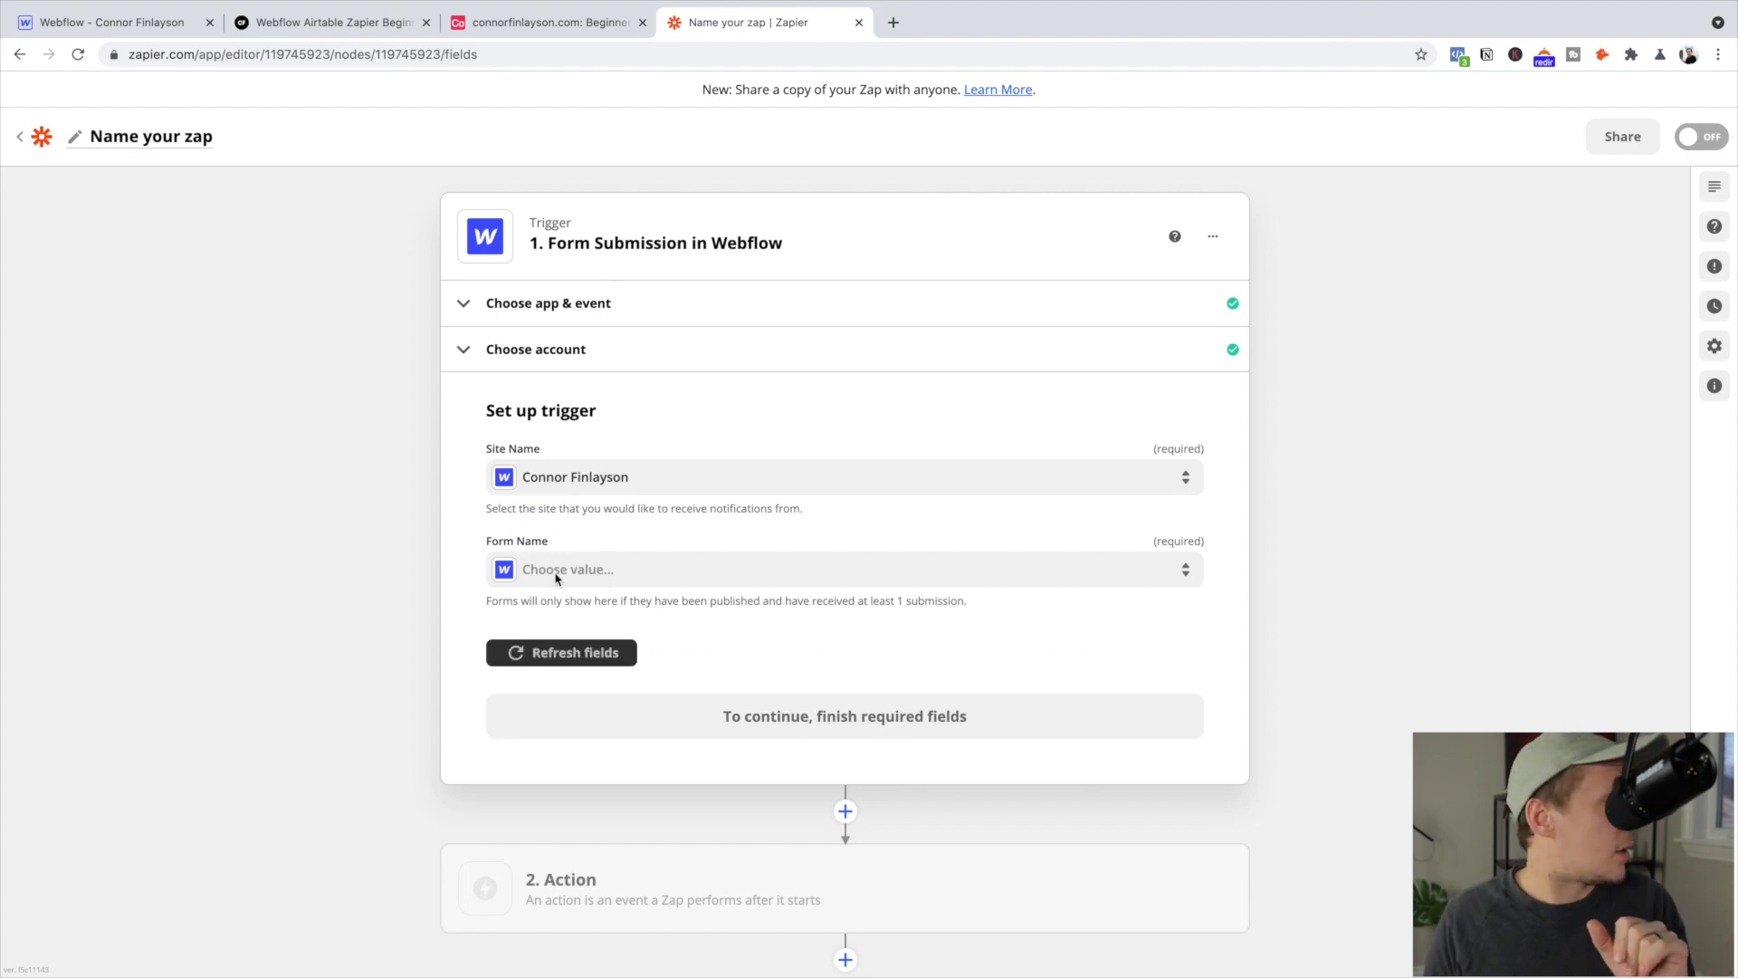
# Submit a test e-mail address through the live landing page's signup form
pyautogui.click(327, 24)
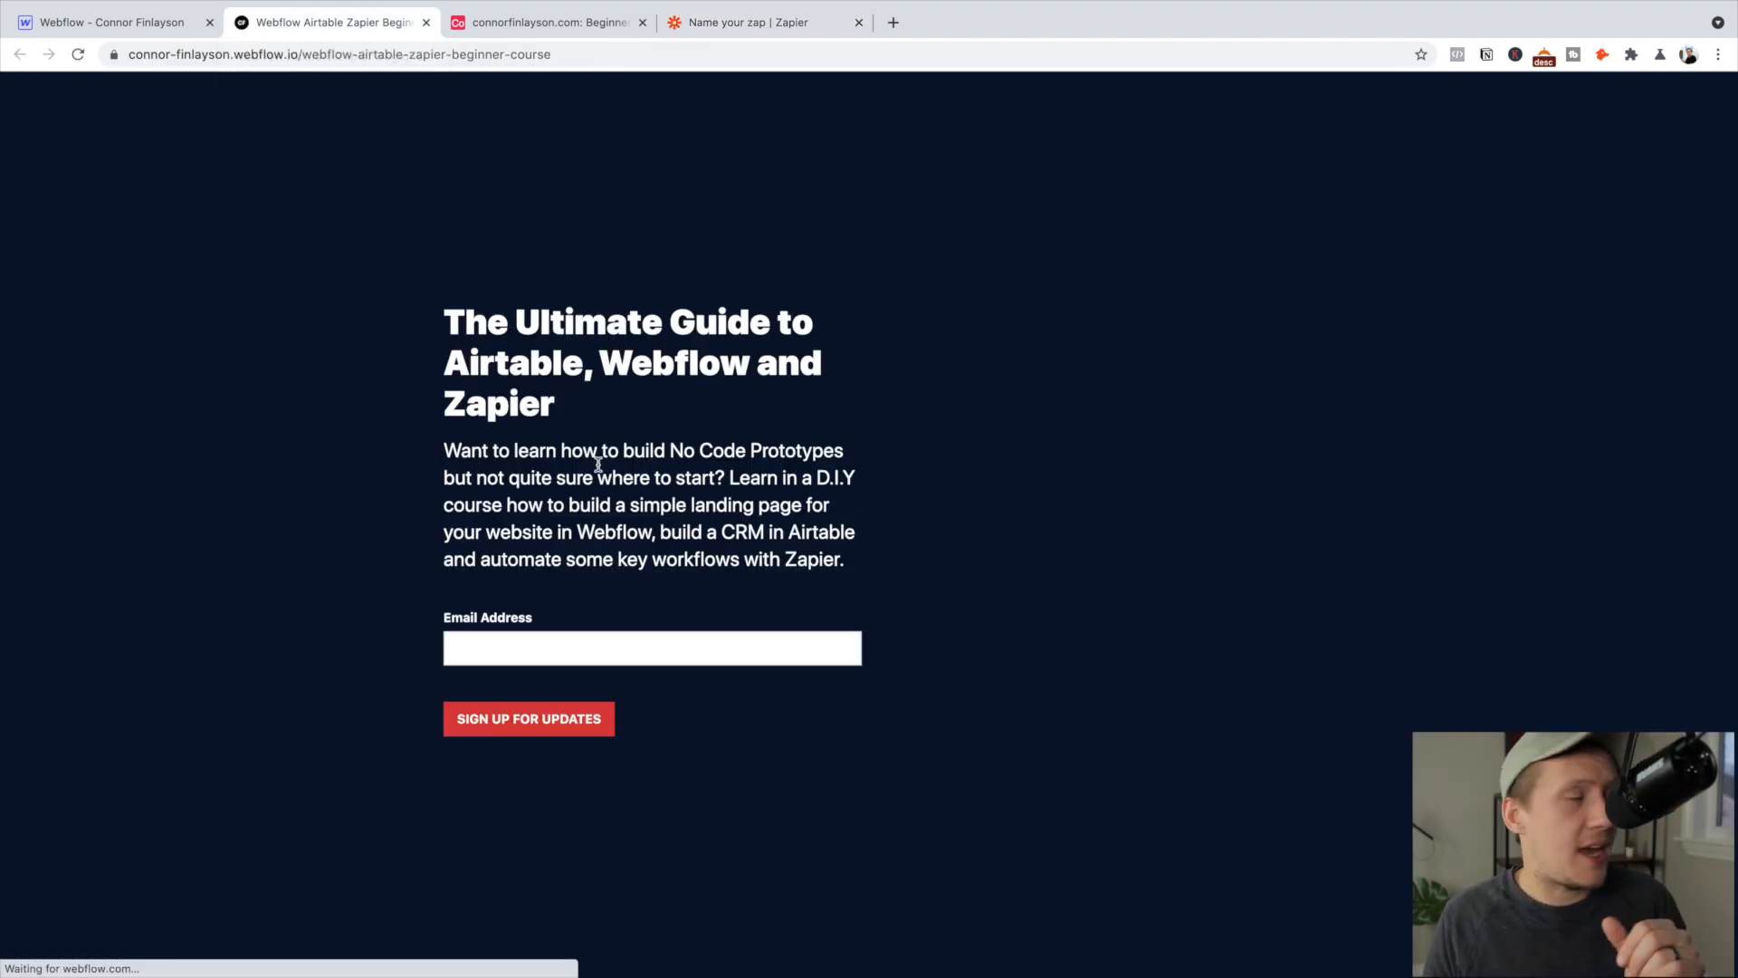
pyautogui.click(551, 650)
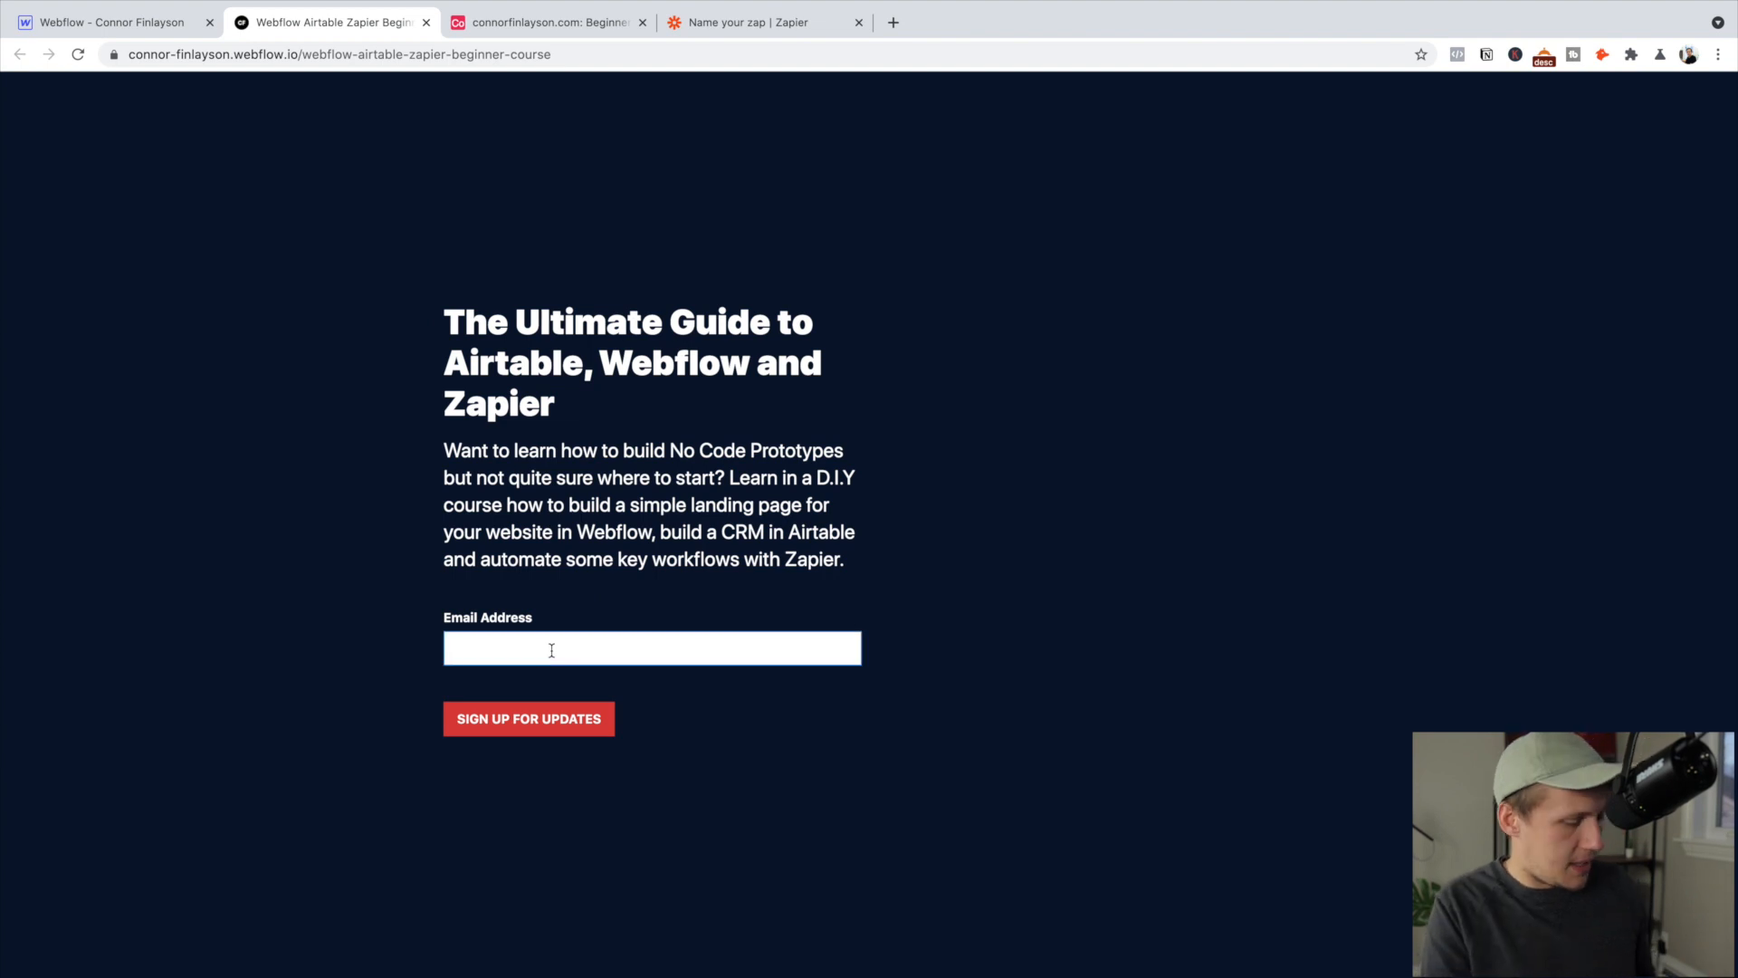
pyautogui.write('connor')
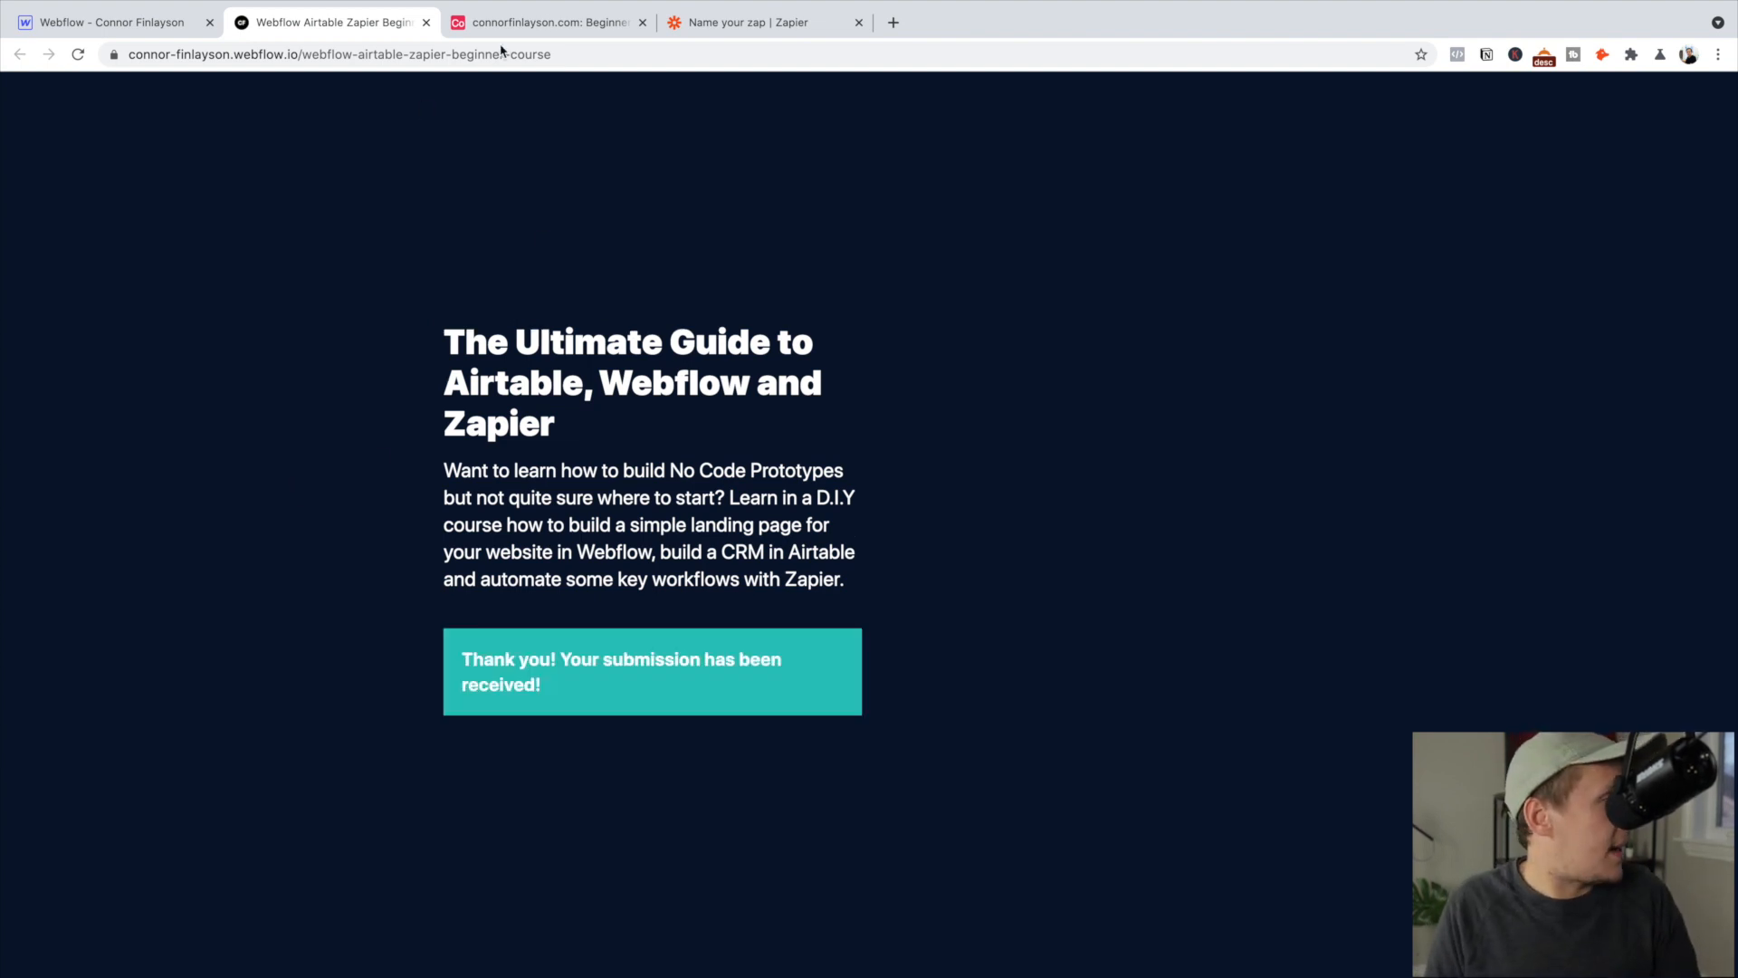
pyautogui.click(747, 22)
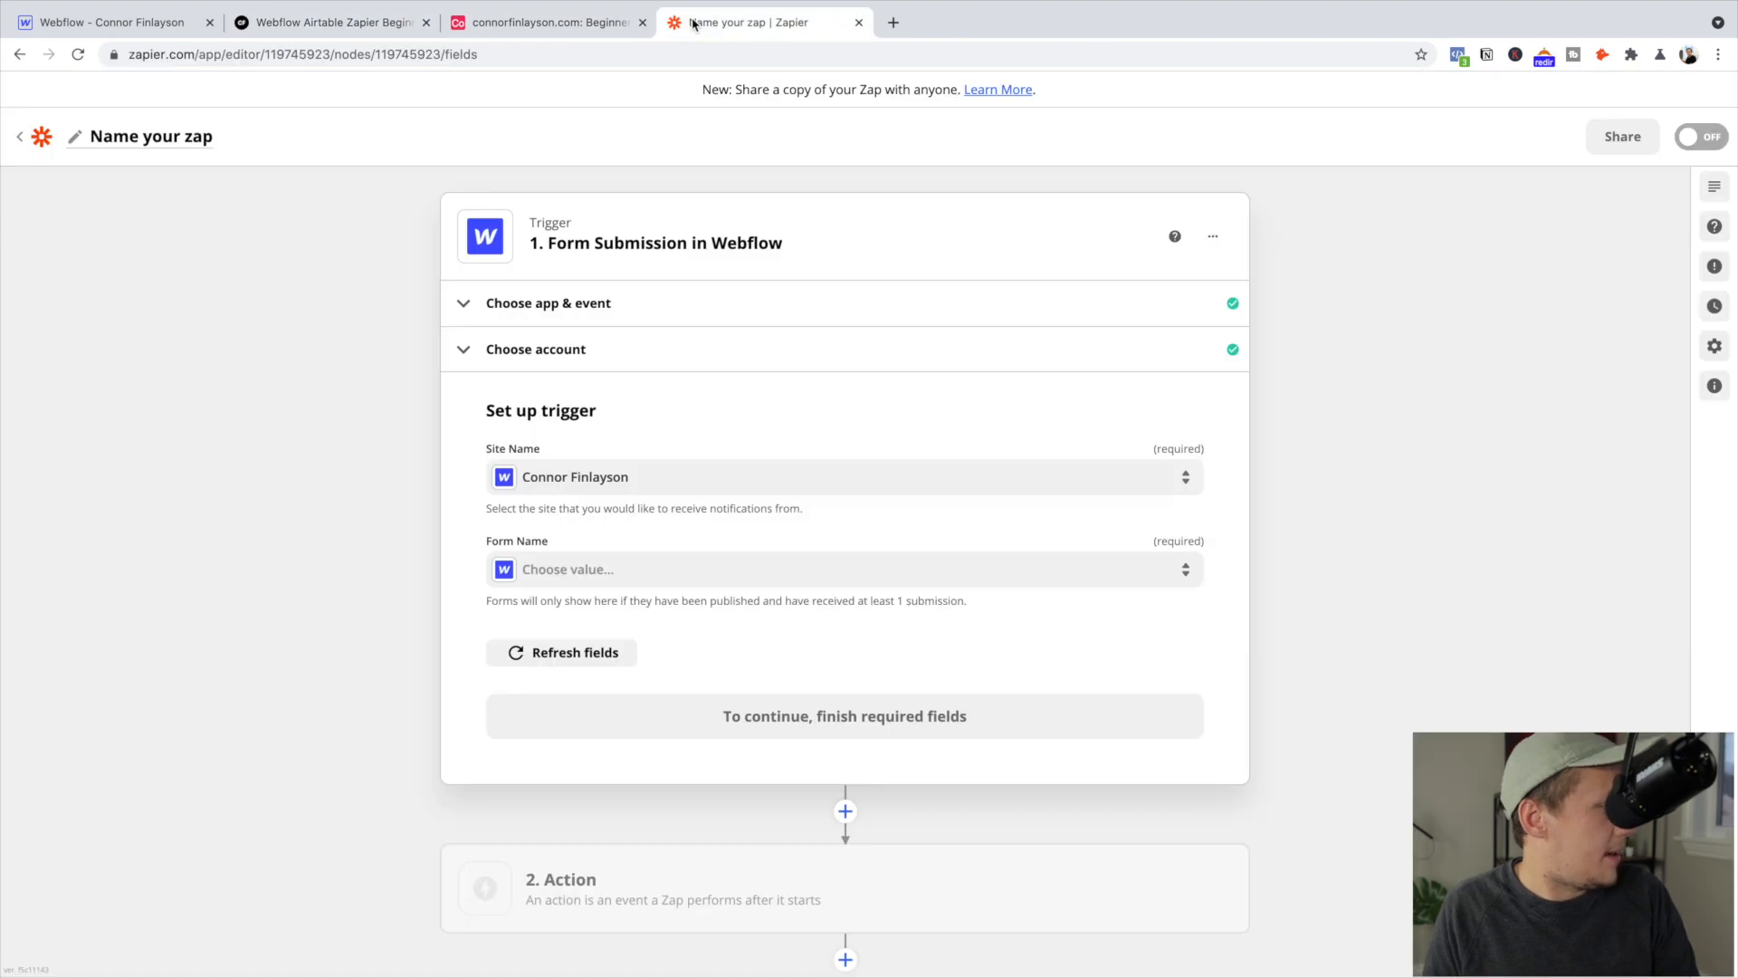
# Choose Beginner Course Form as the trigger's Form Name and continue
pyautogui.click(611, 566)
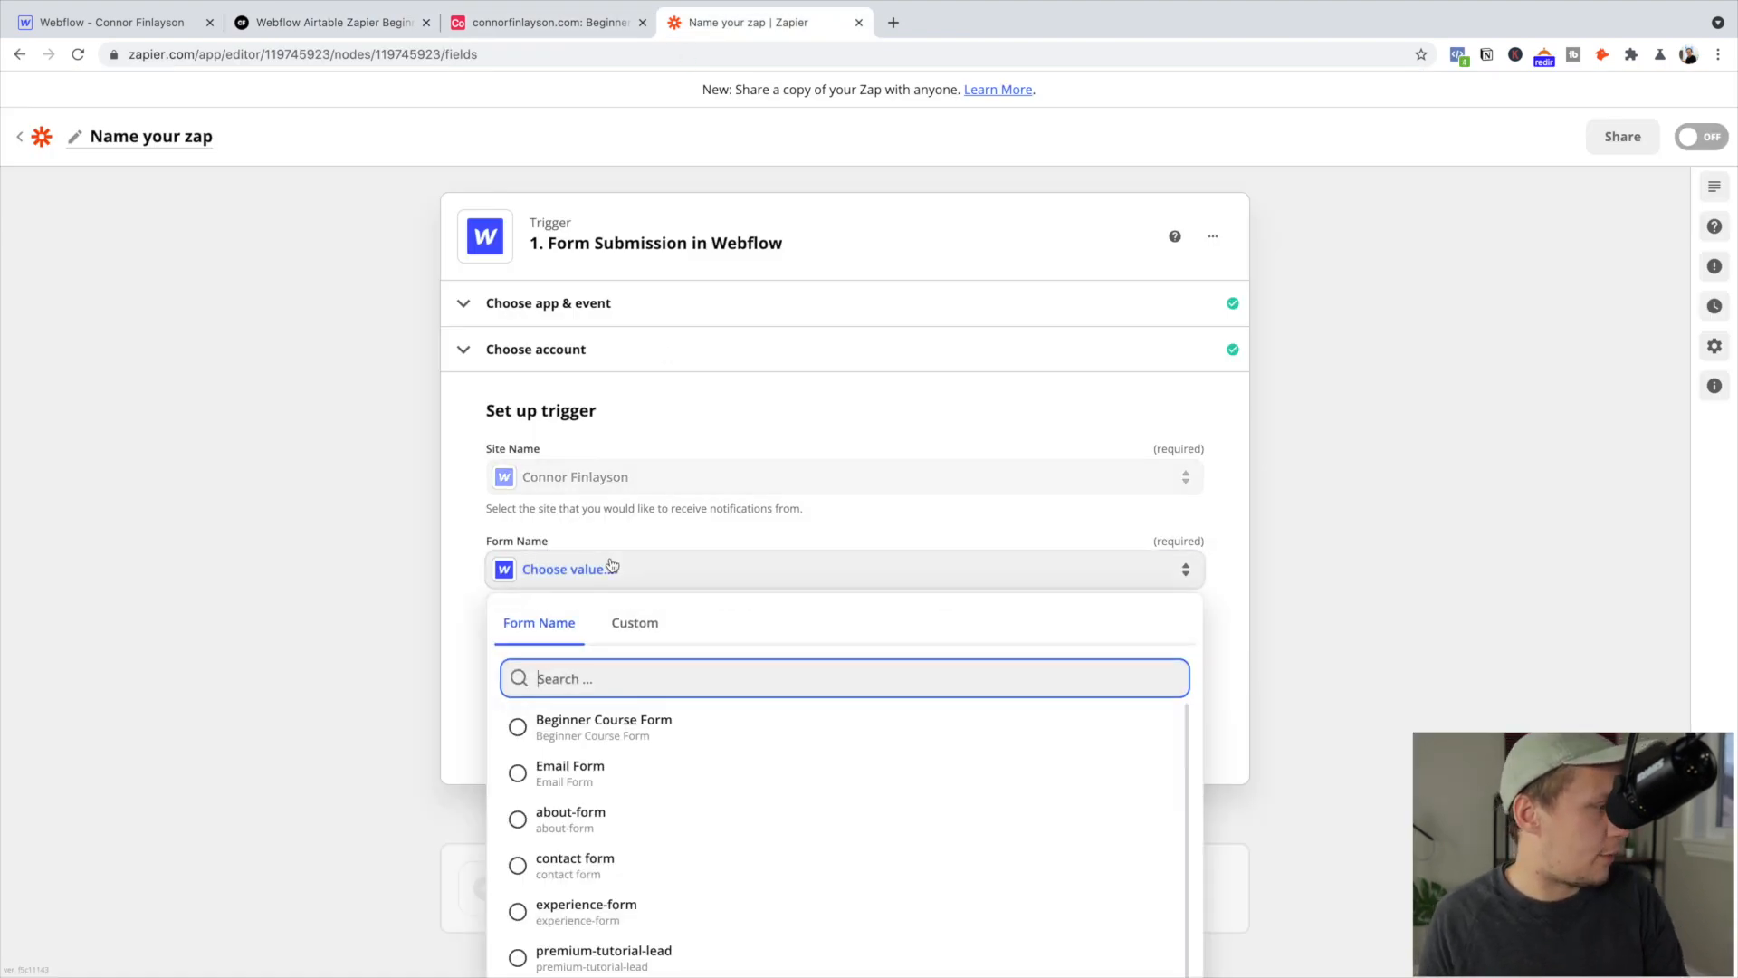
pyautogui.click(605, 730)
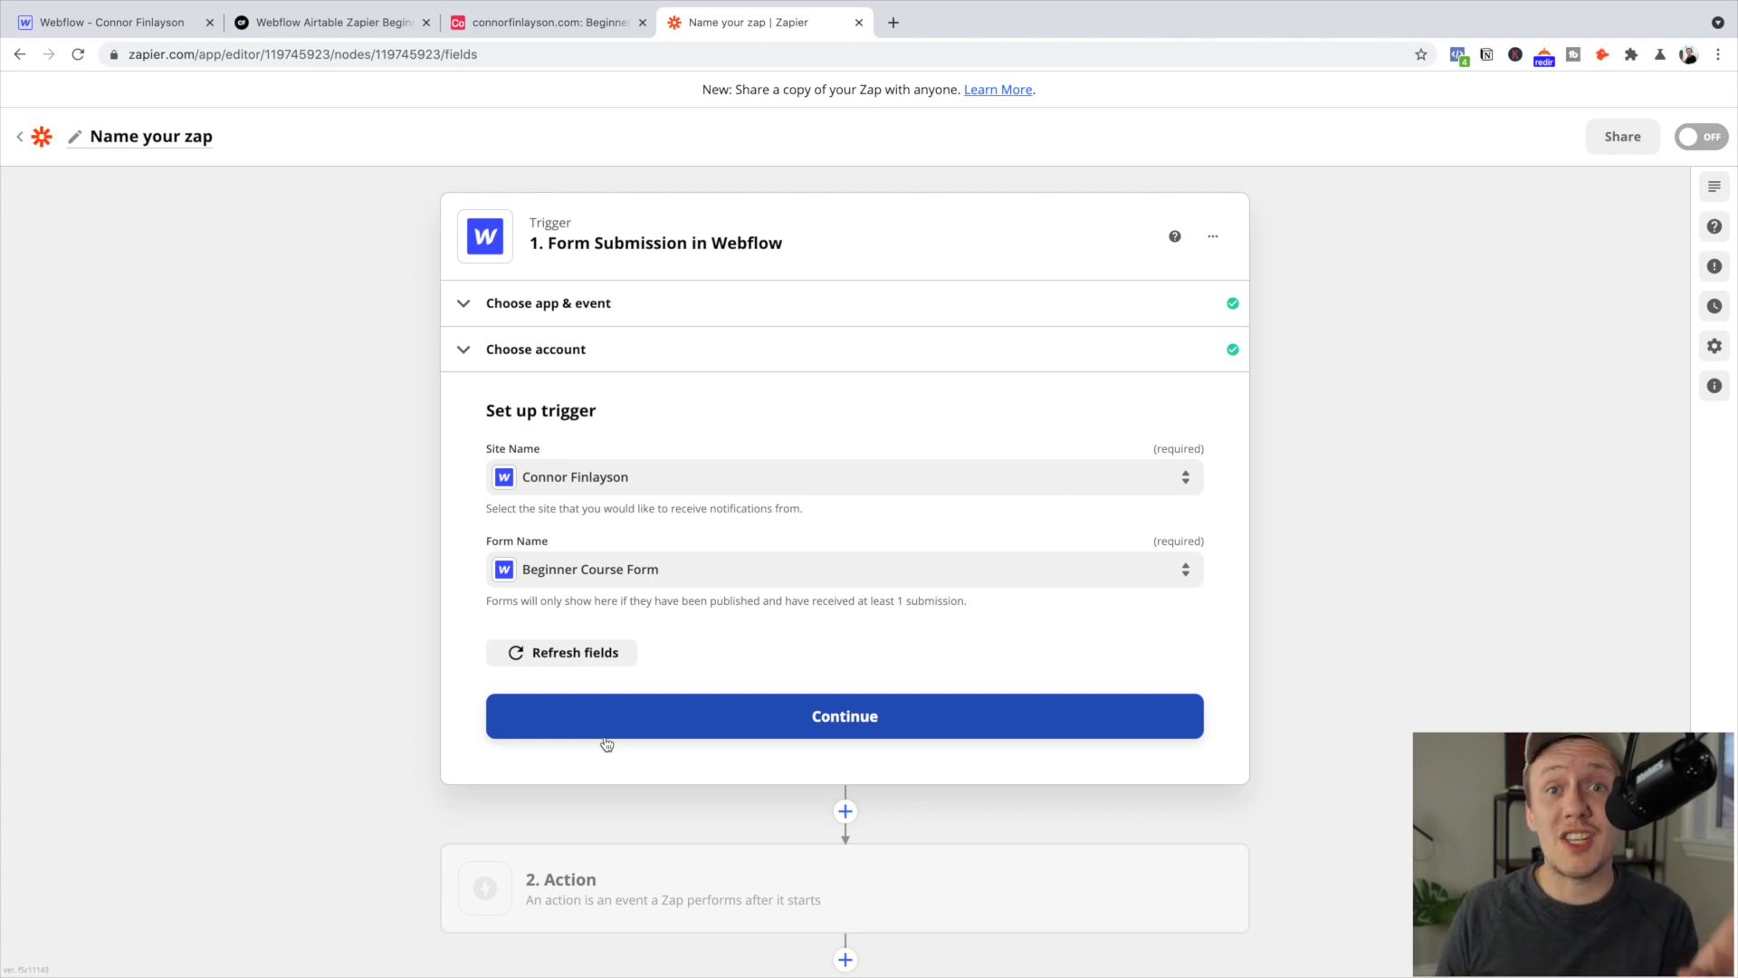
pyautogui.click(693, 736)
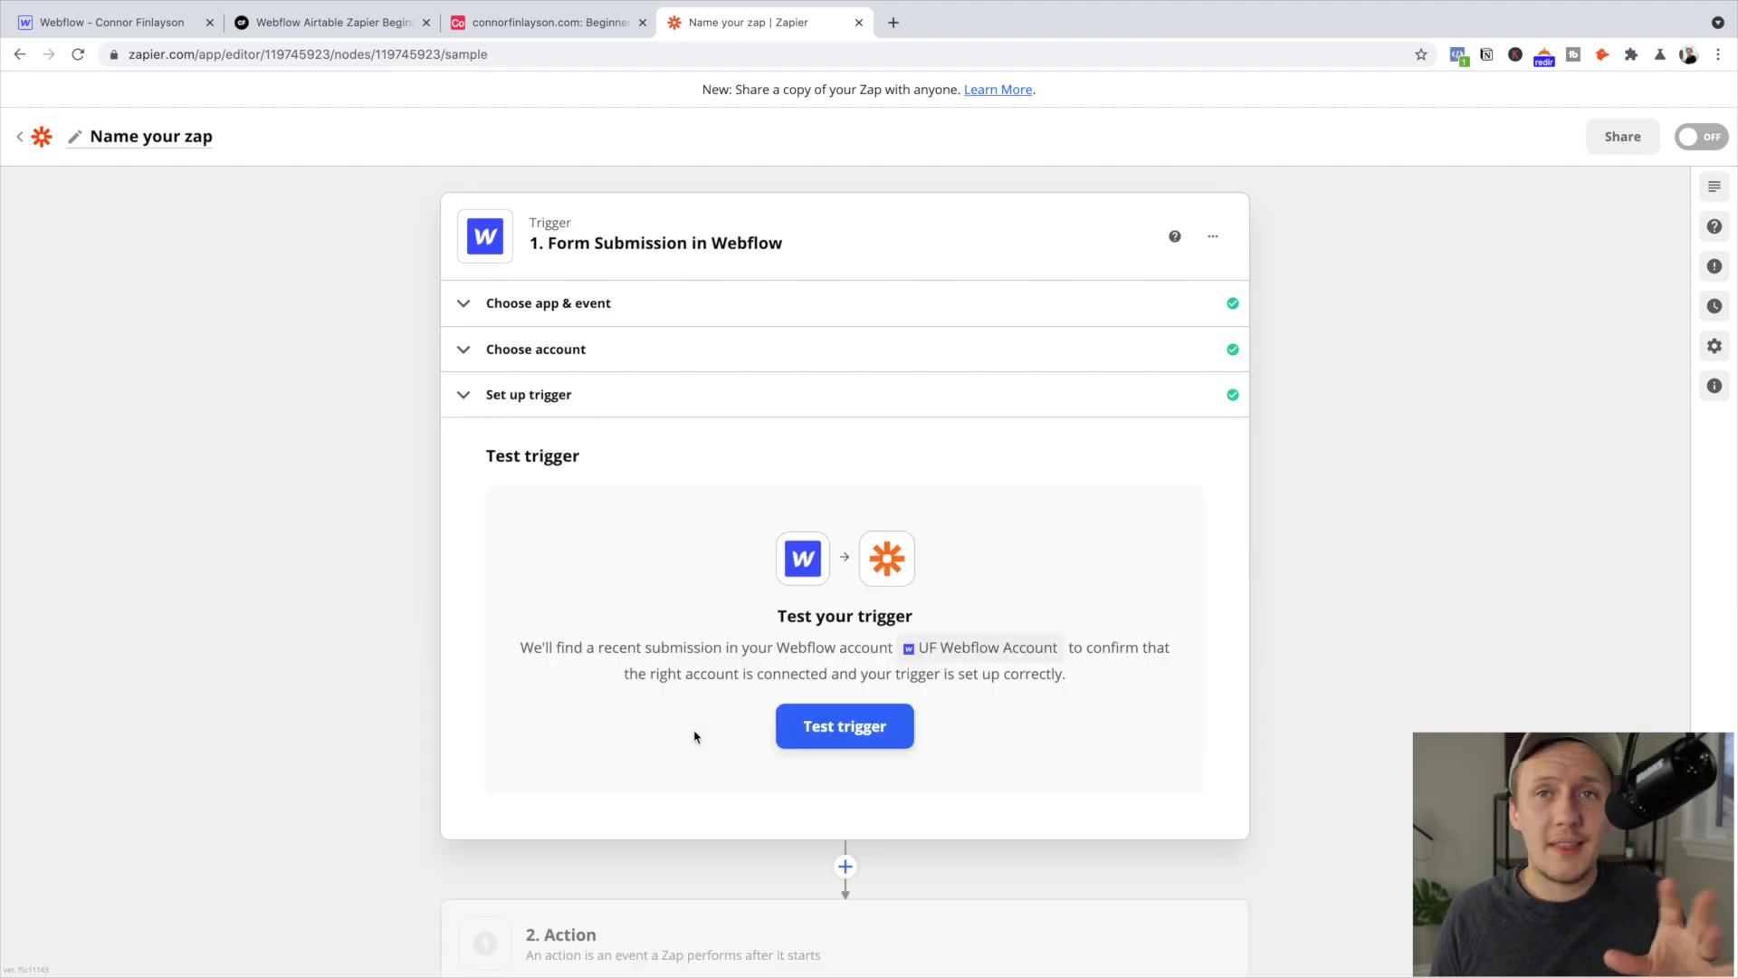
# Test the trigger, review Submission A's siteName, submittedAt, email and form name, then continue
pyautogui.click(890, 738)
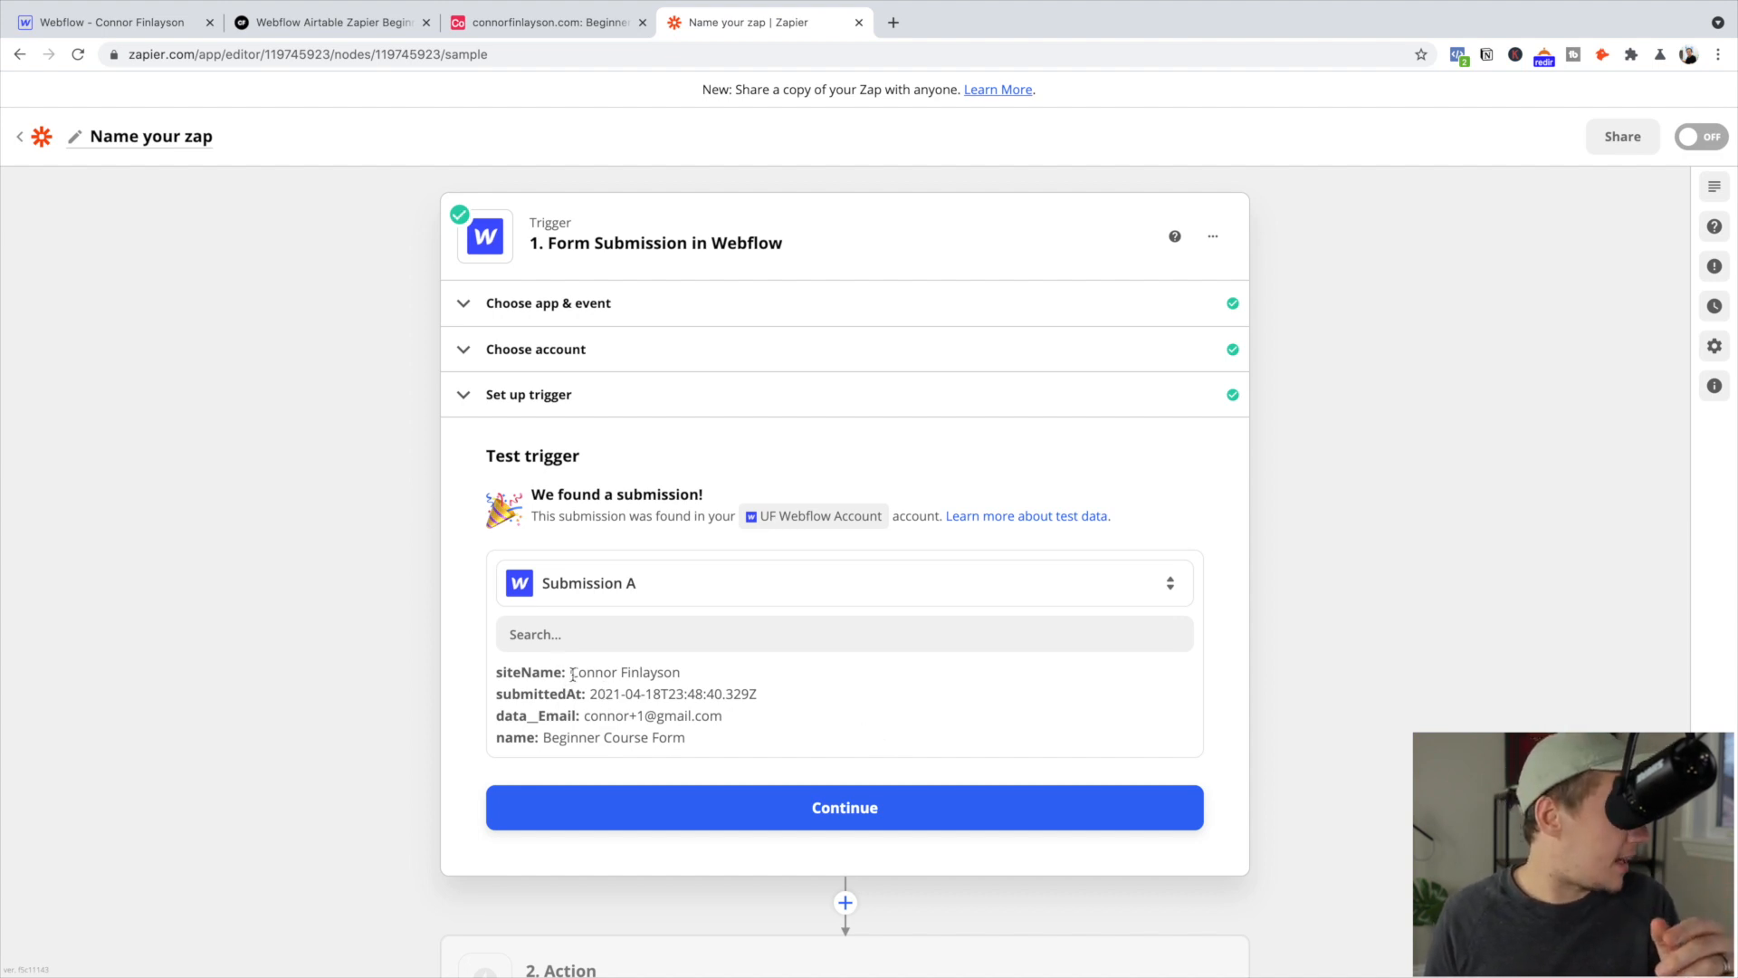
pyautogui.moveTo(497, 672); pyautogui.dragTo(687, 684)
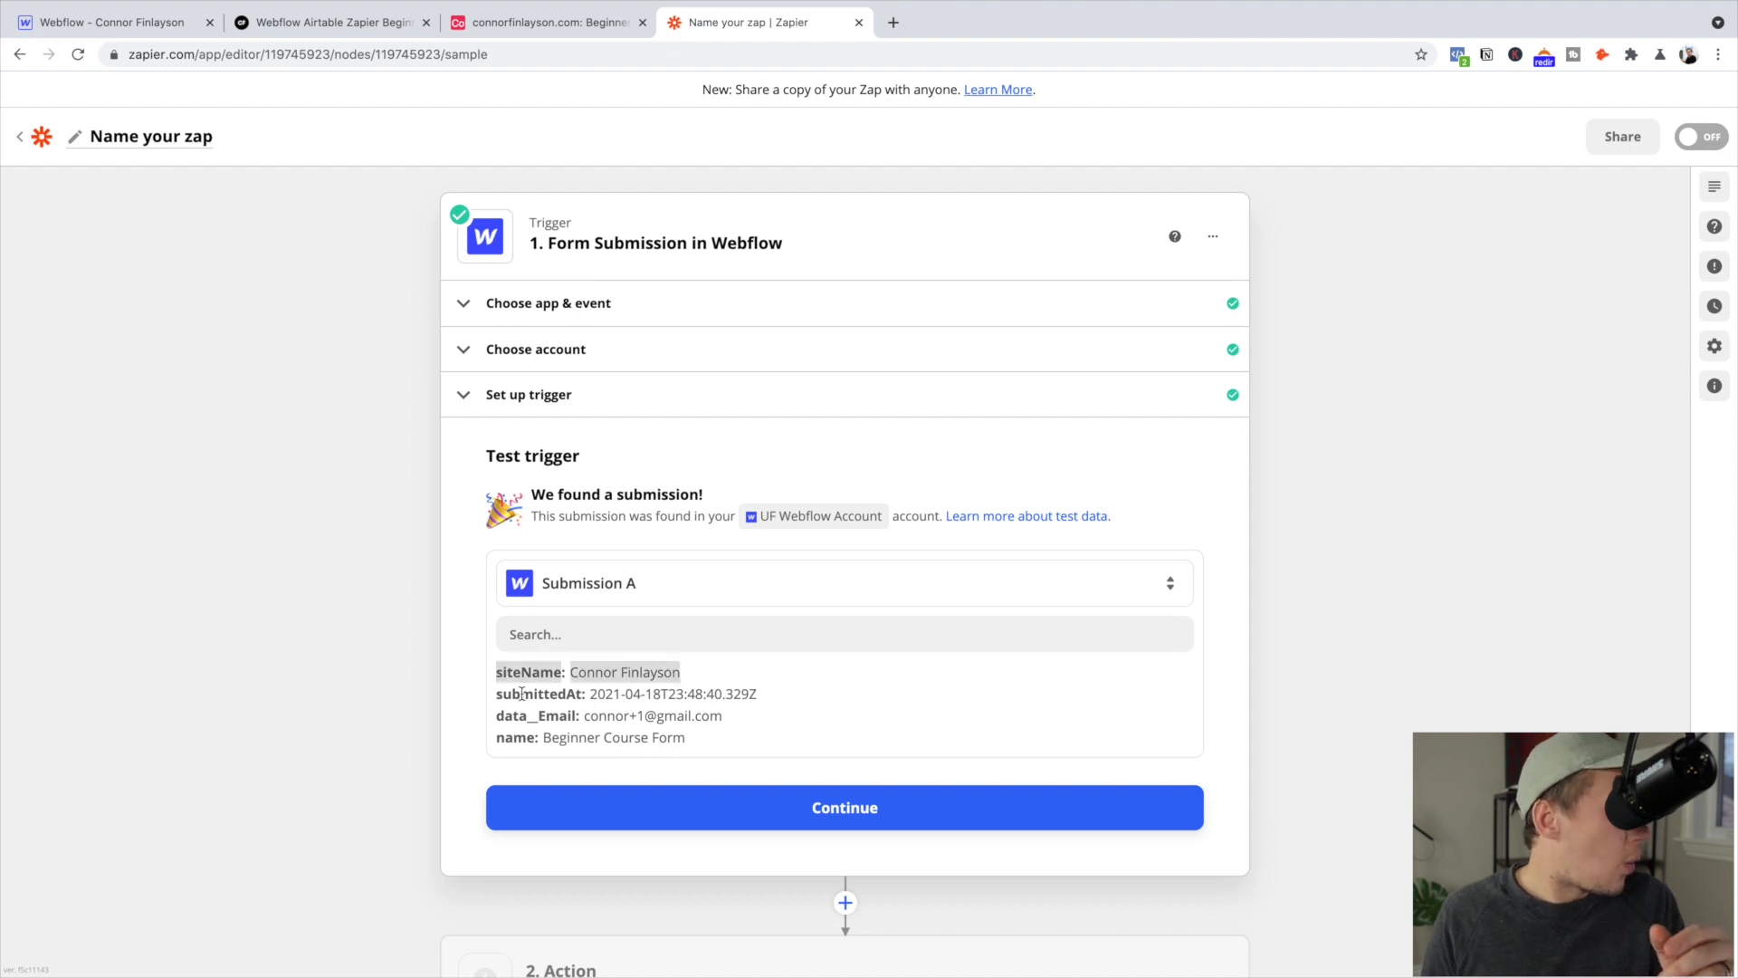
pyautogui.moveTo(522, 696); pyautogui.dragTo(857, 700)
pyautogui.moveTo(505, 715); pyautogui.dragTo(838, 720)
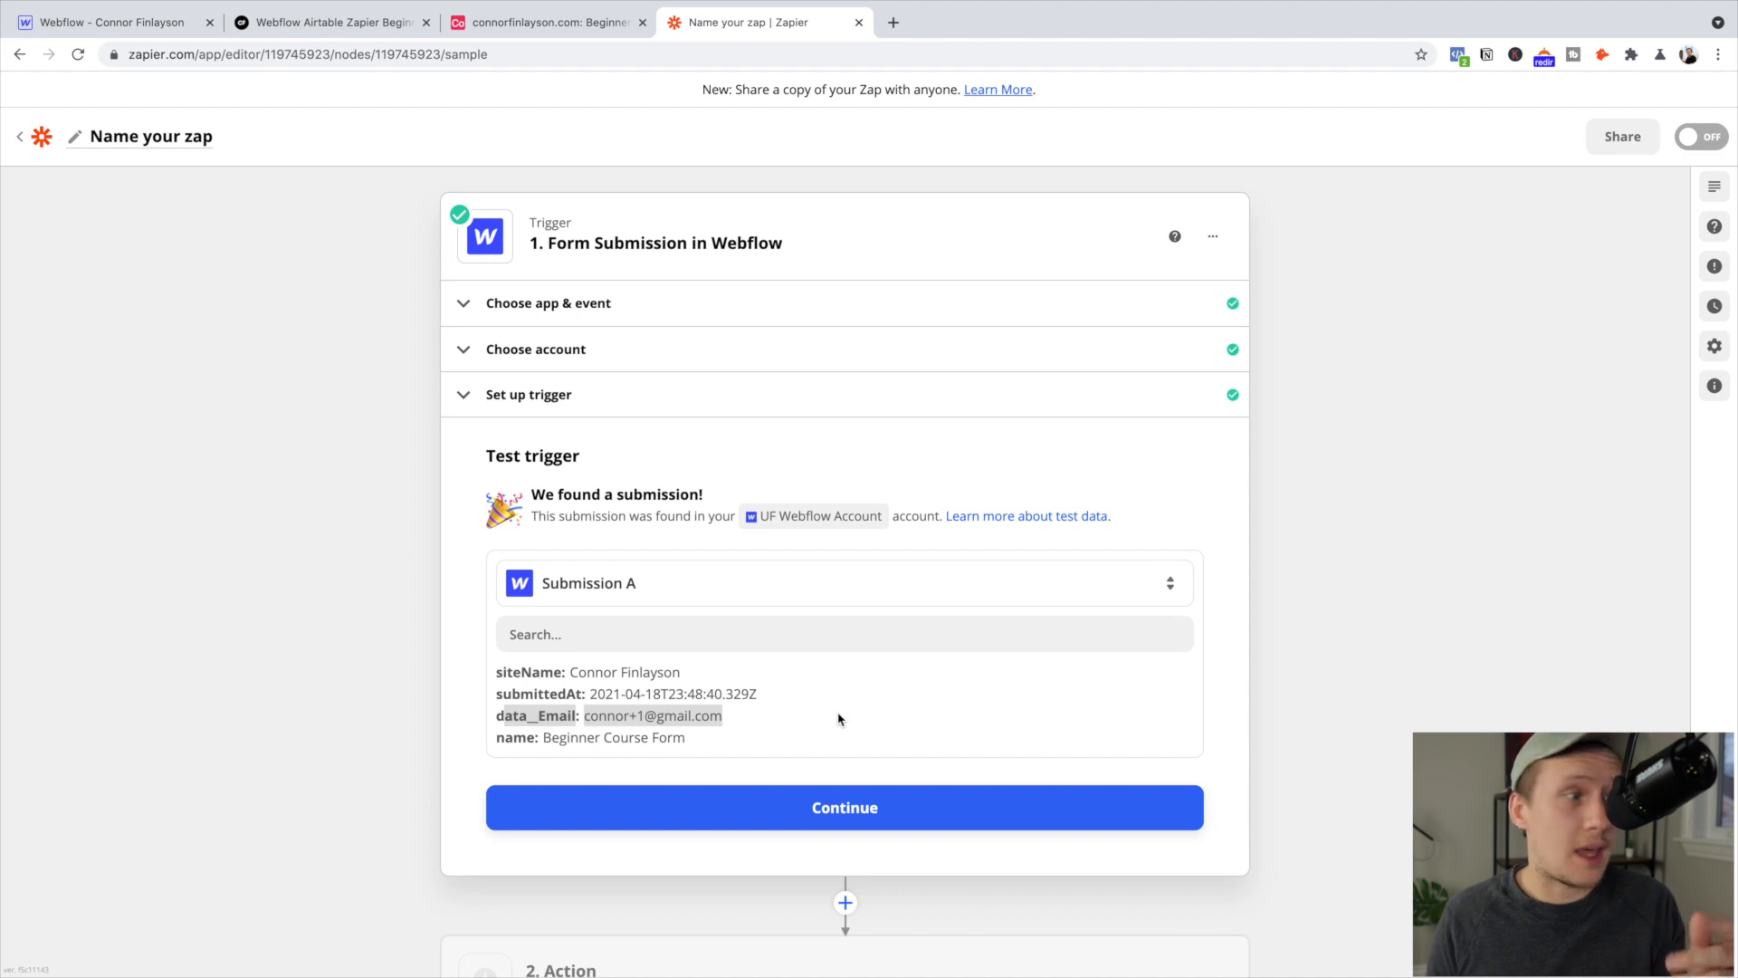
pyautogui.click(819, 743)
pyautogui.moveTo(610, 737); pyautogui.dragTo(770, 742)
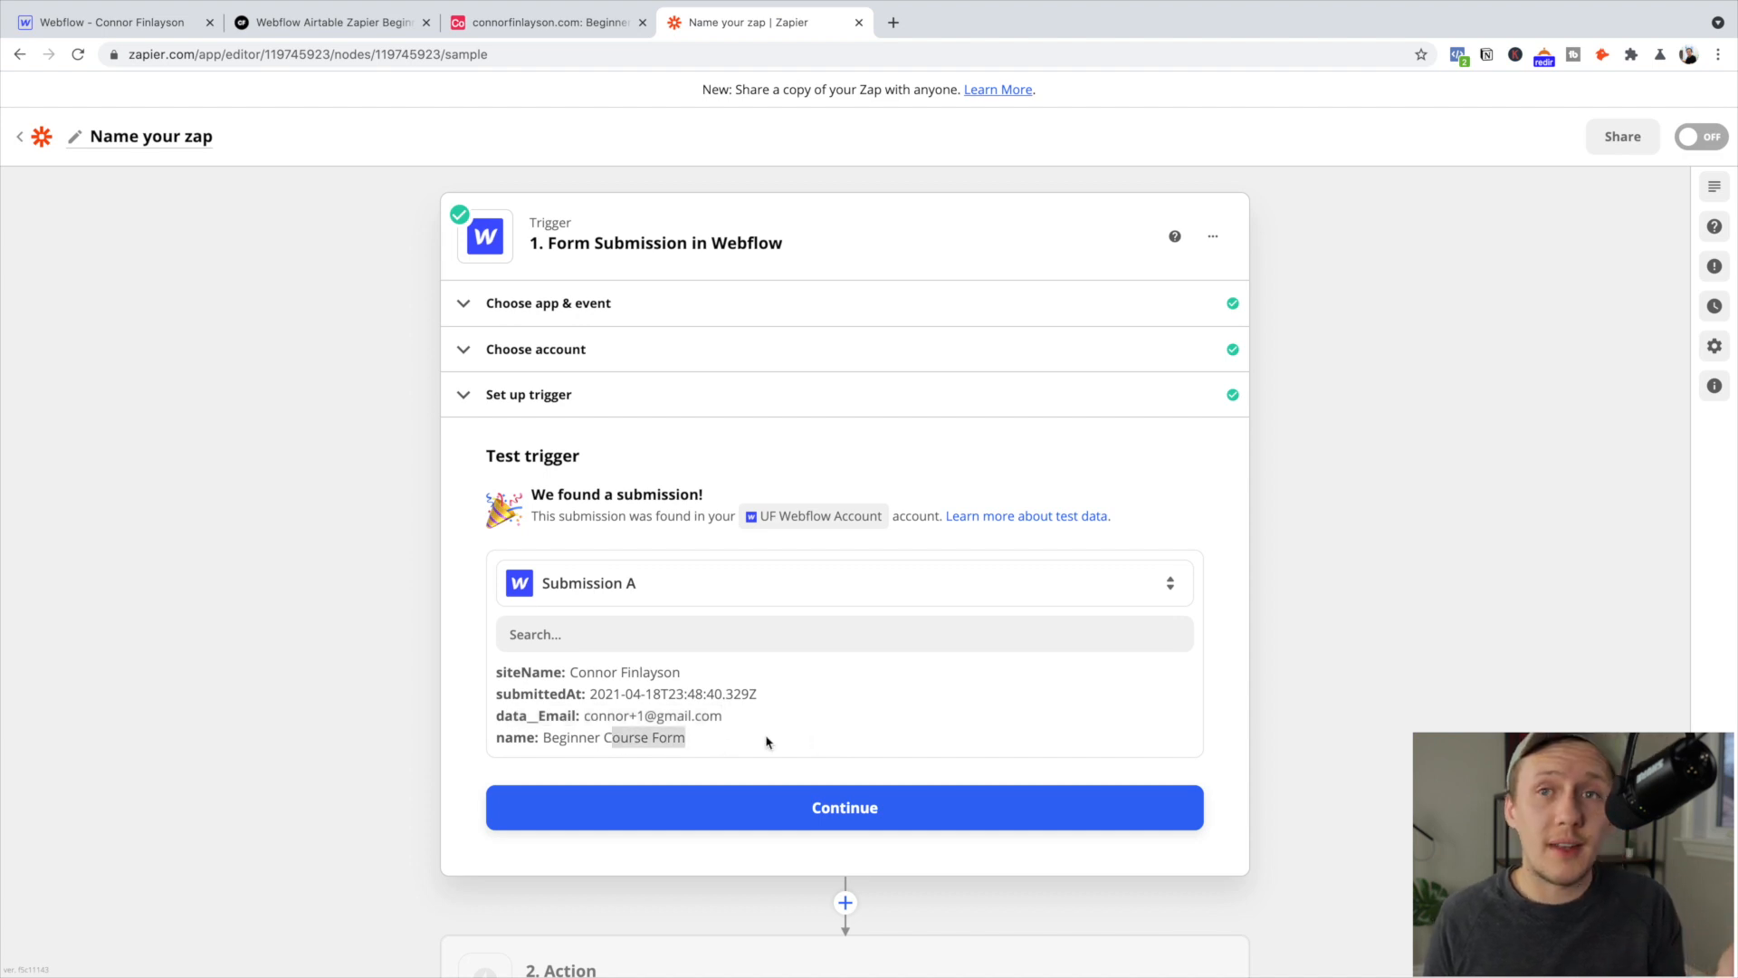
pyautogui.click(759, 730)
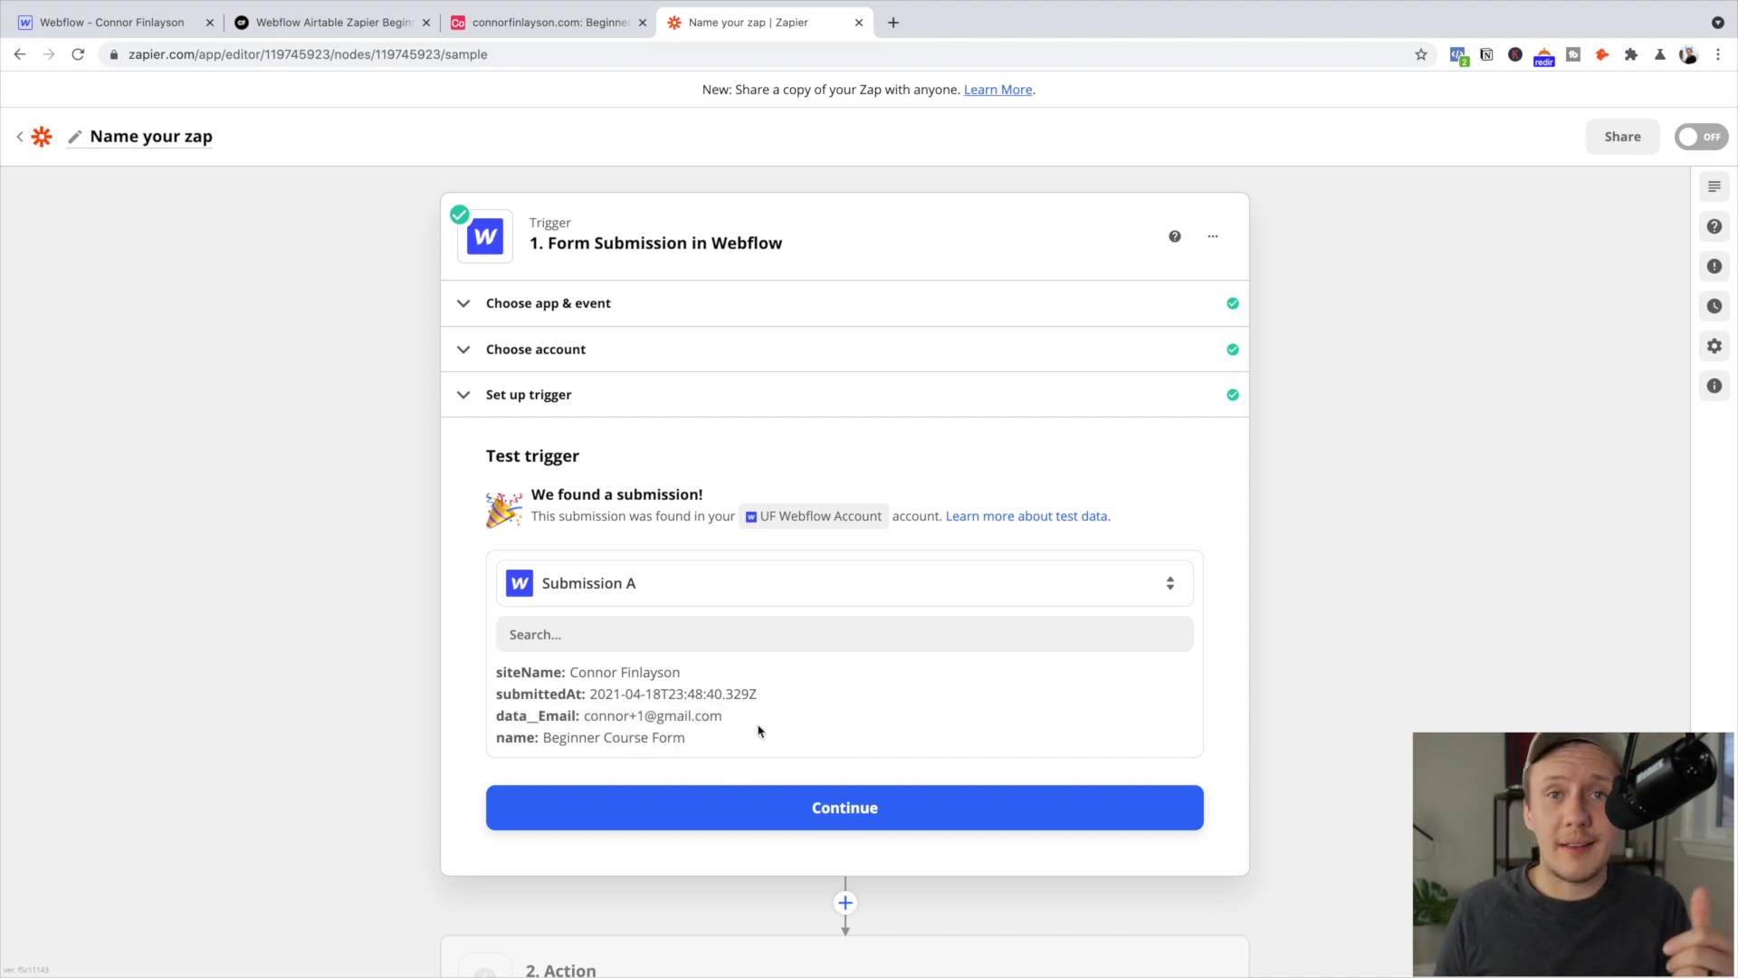
pyautogui.moveTo(584, 717); pyautogui.dragTo(768, 721)
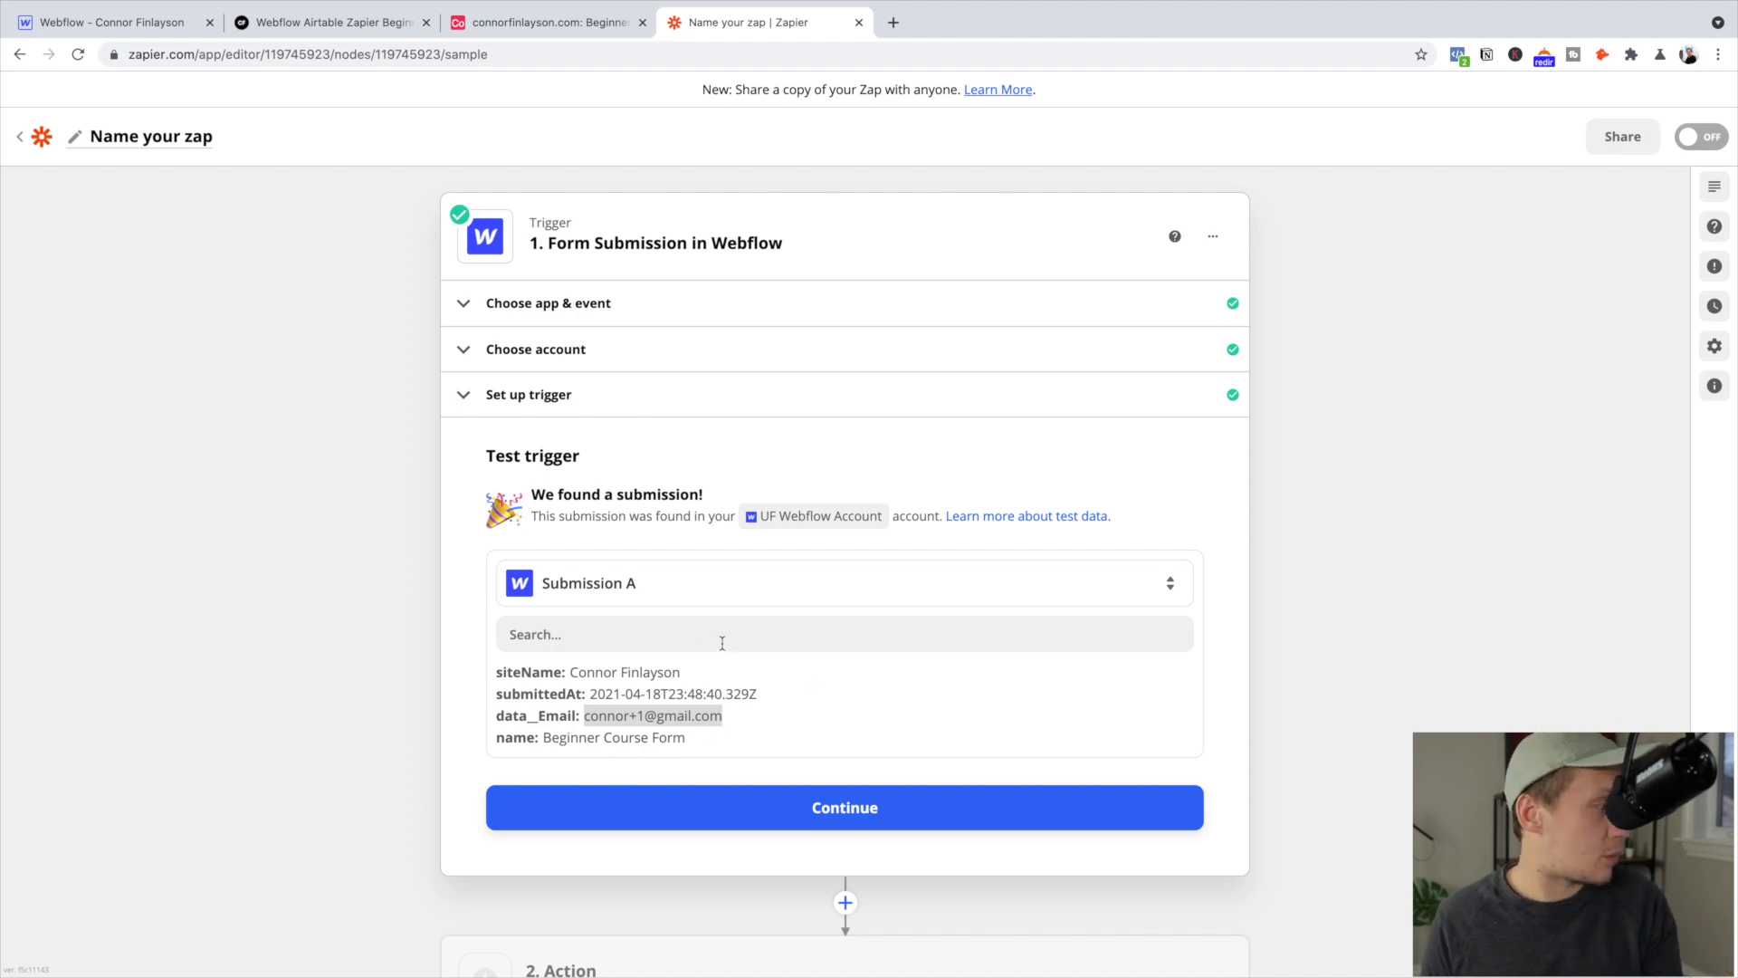
pyautogui.click(861, 804)
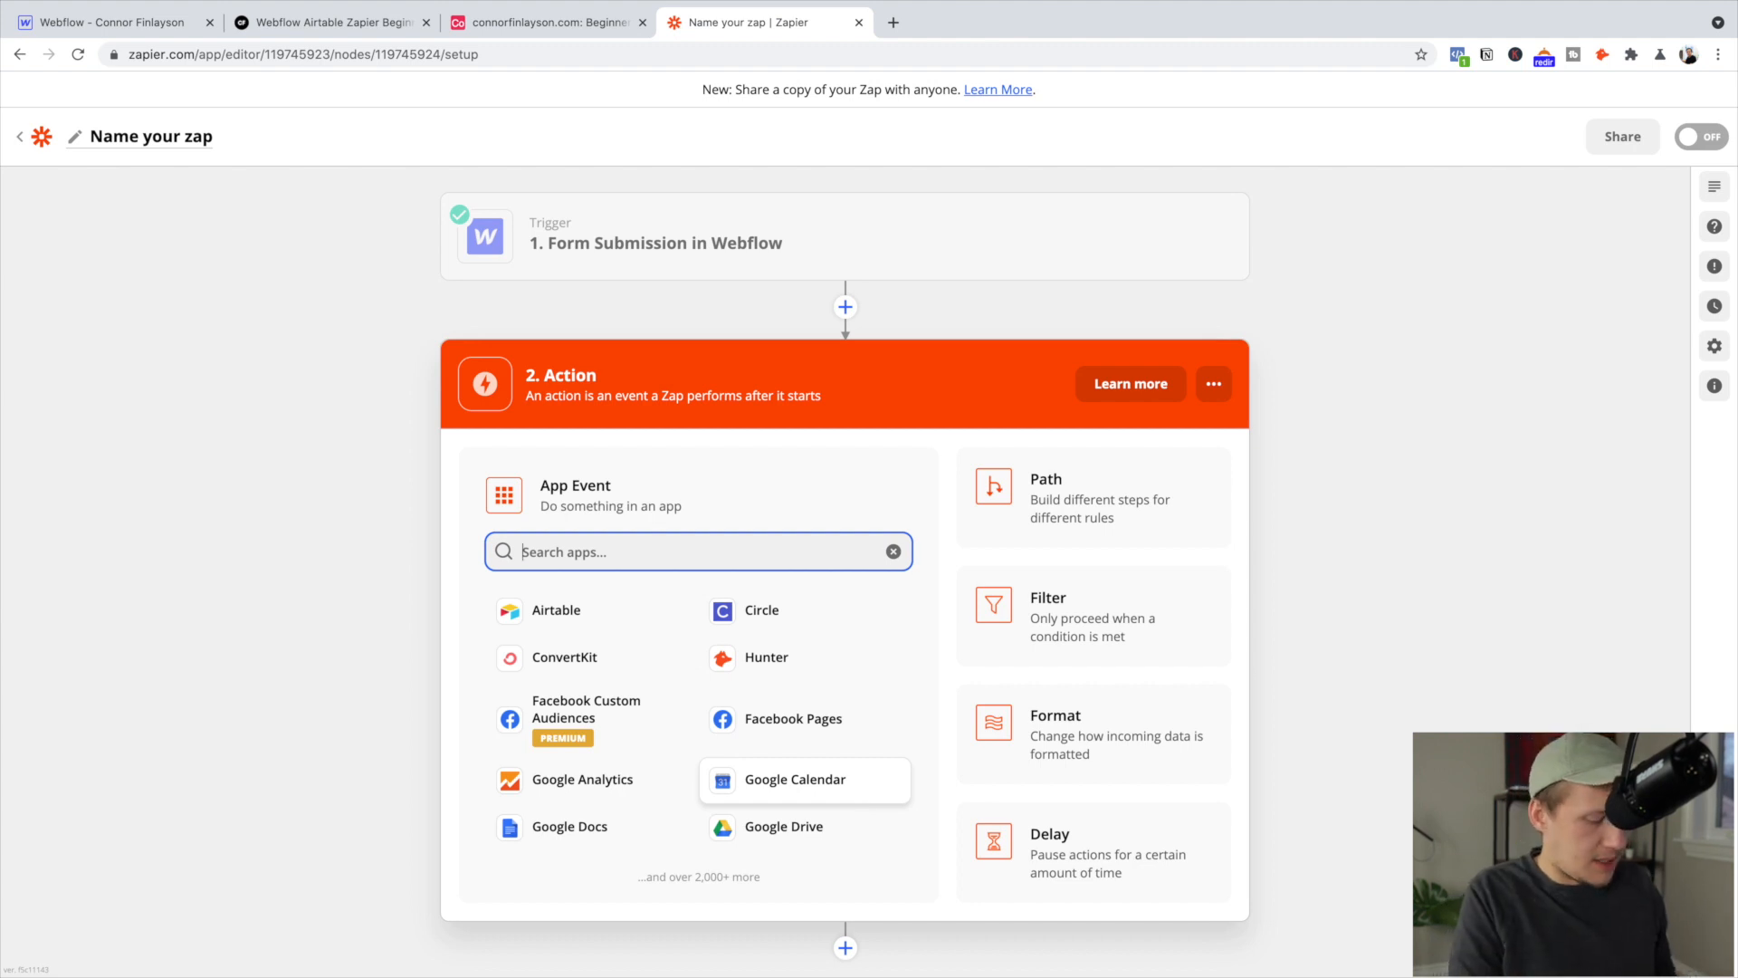
# Set the action to Airtable's Create Record, using the website's Airtable base
pyautogui.write('Airtable')
pyautogui.click(570, 610)
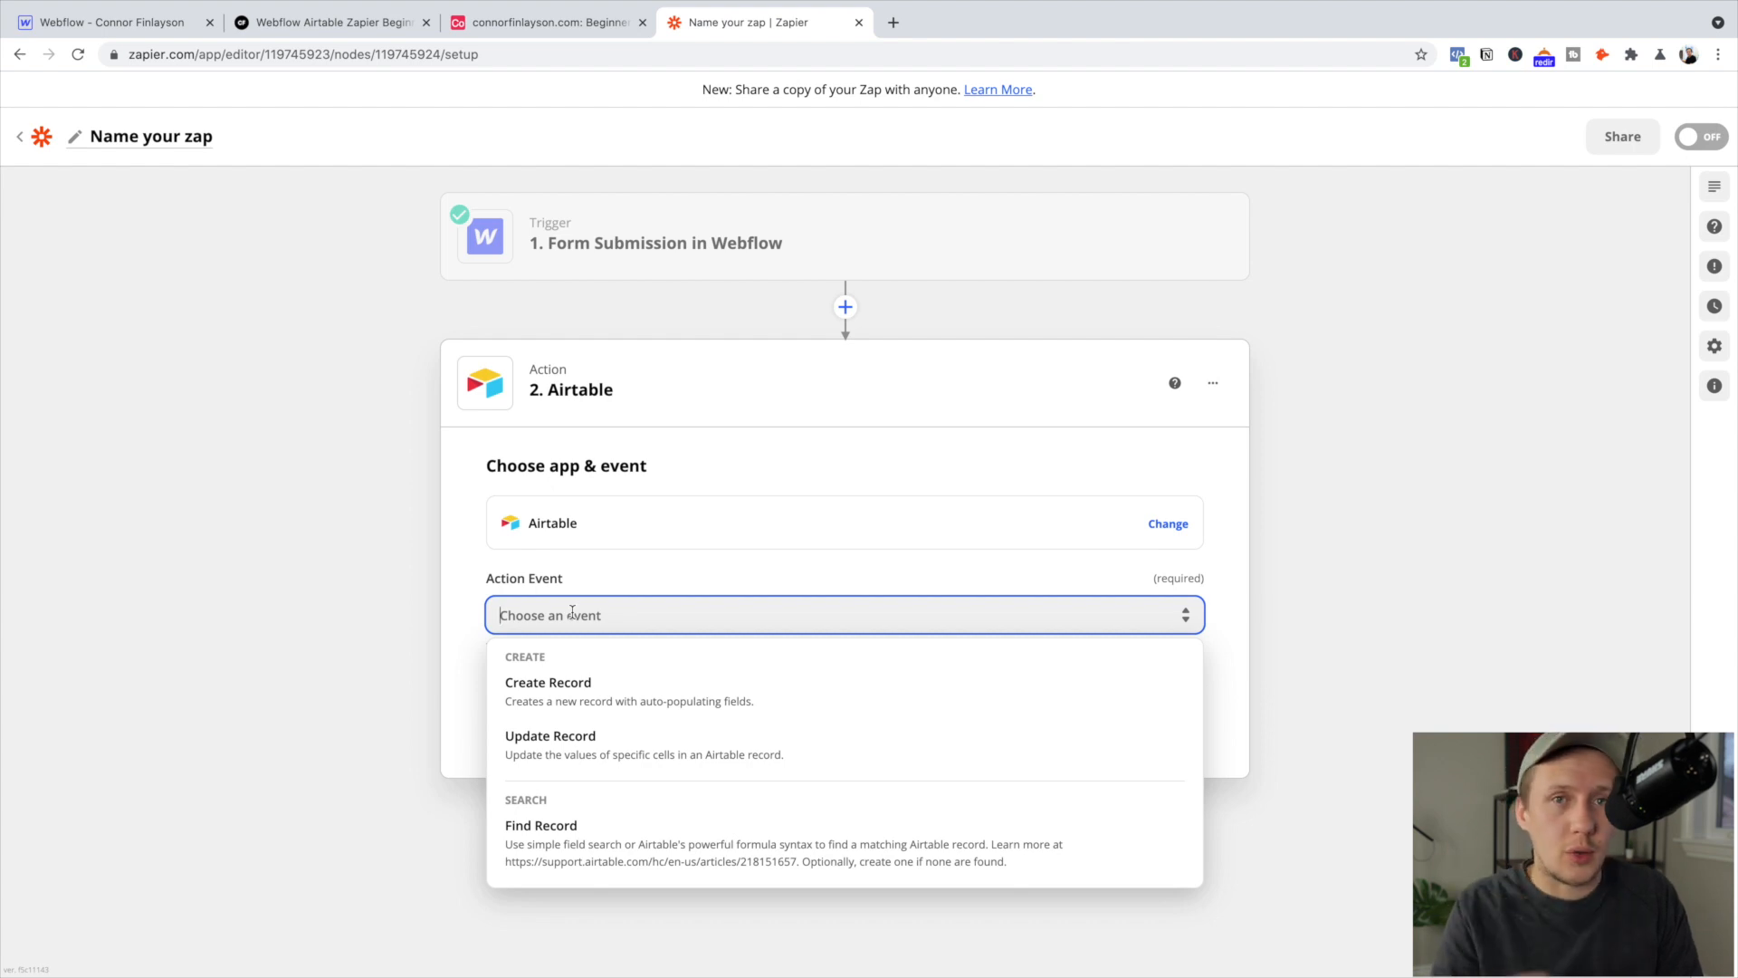
pyautogui.click(616, 712)
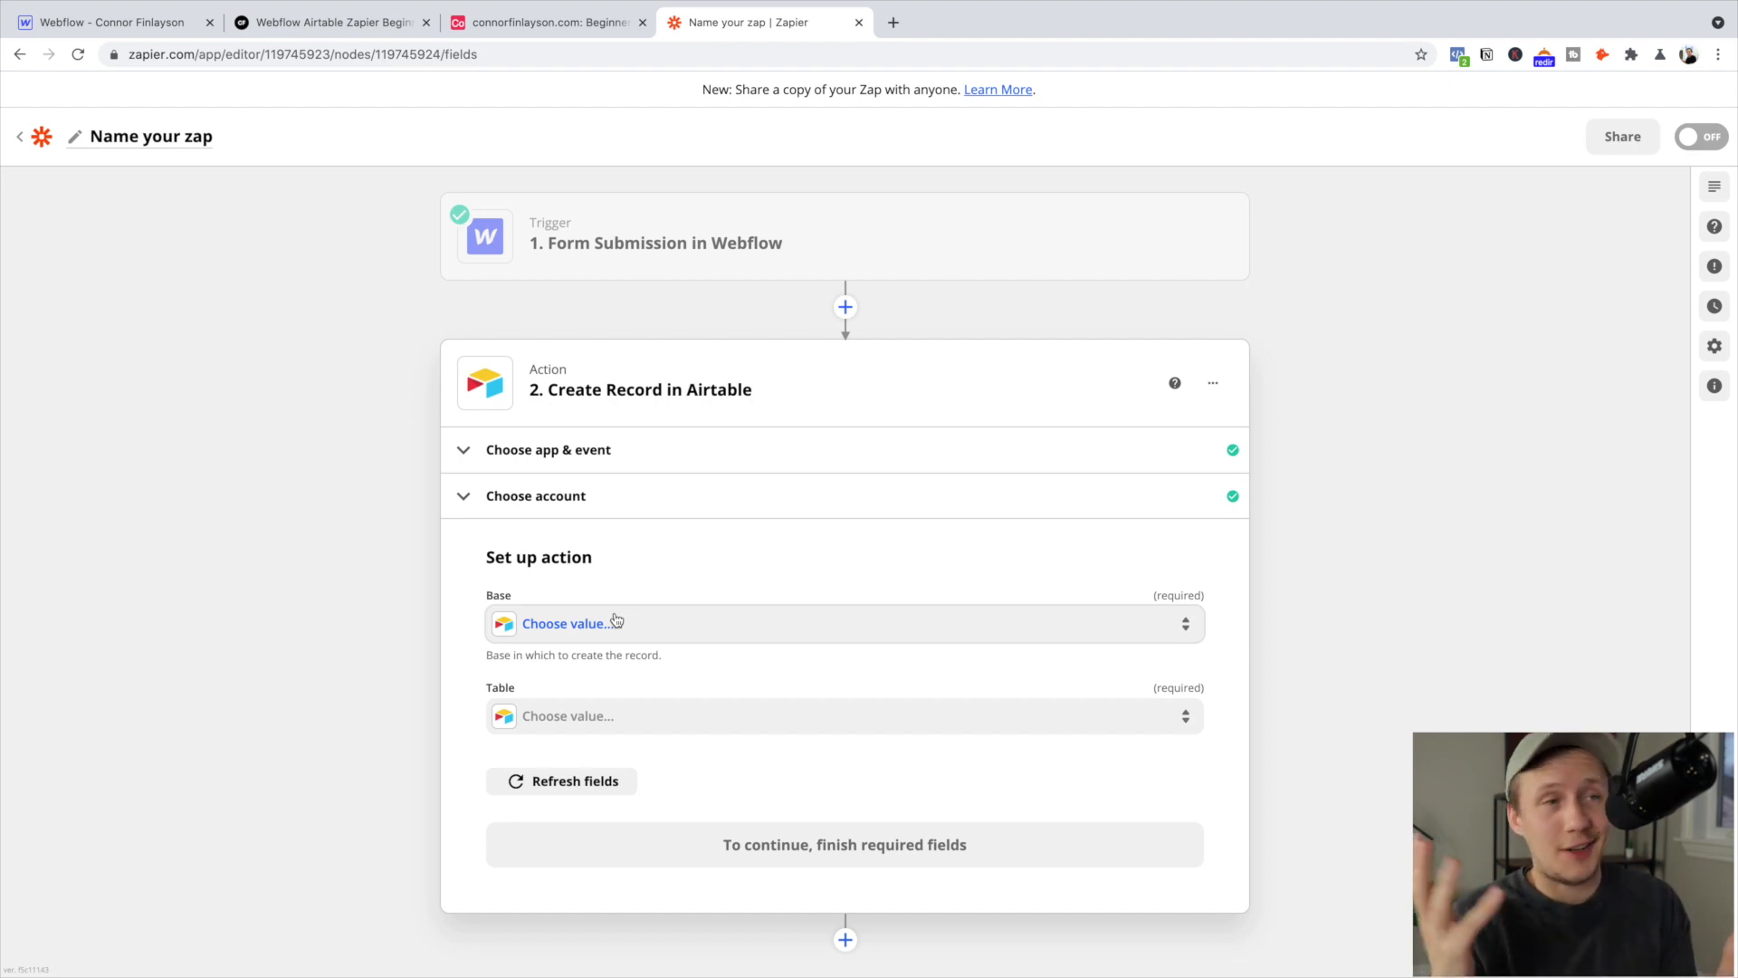
pyautogui.click(616, 623)
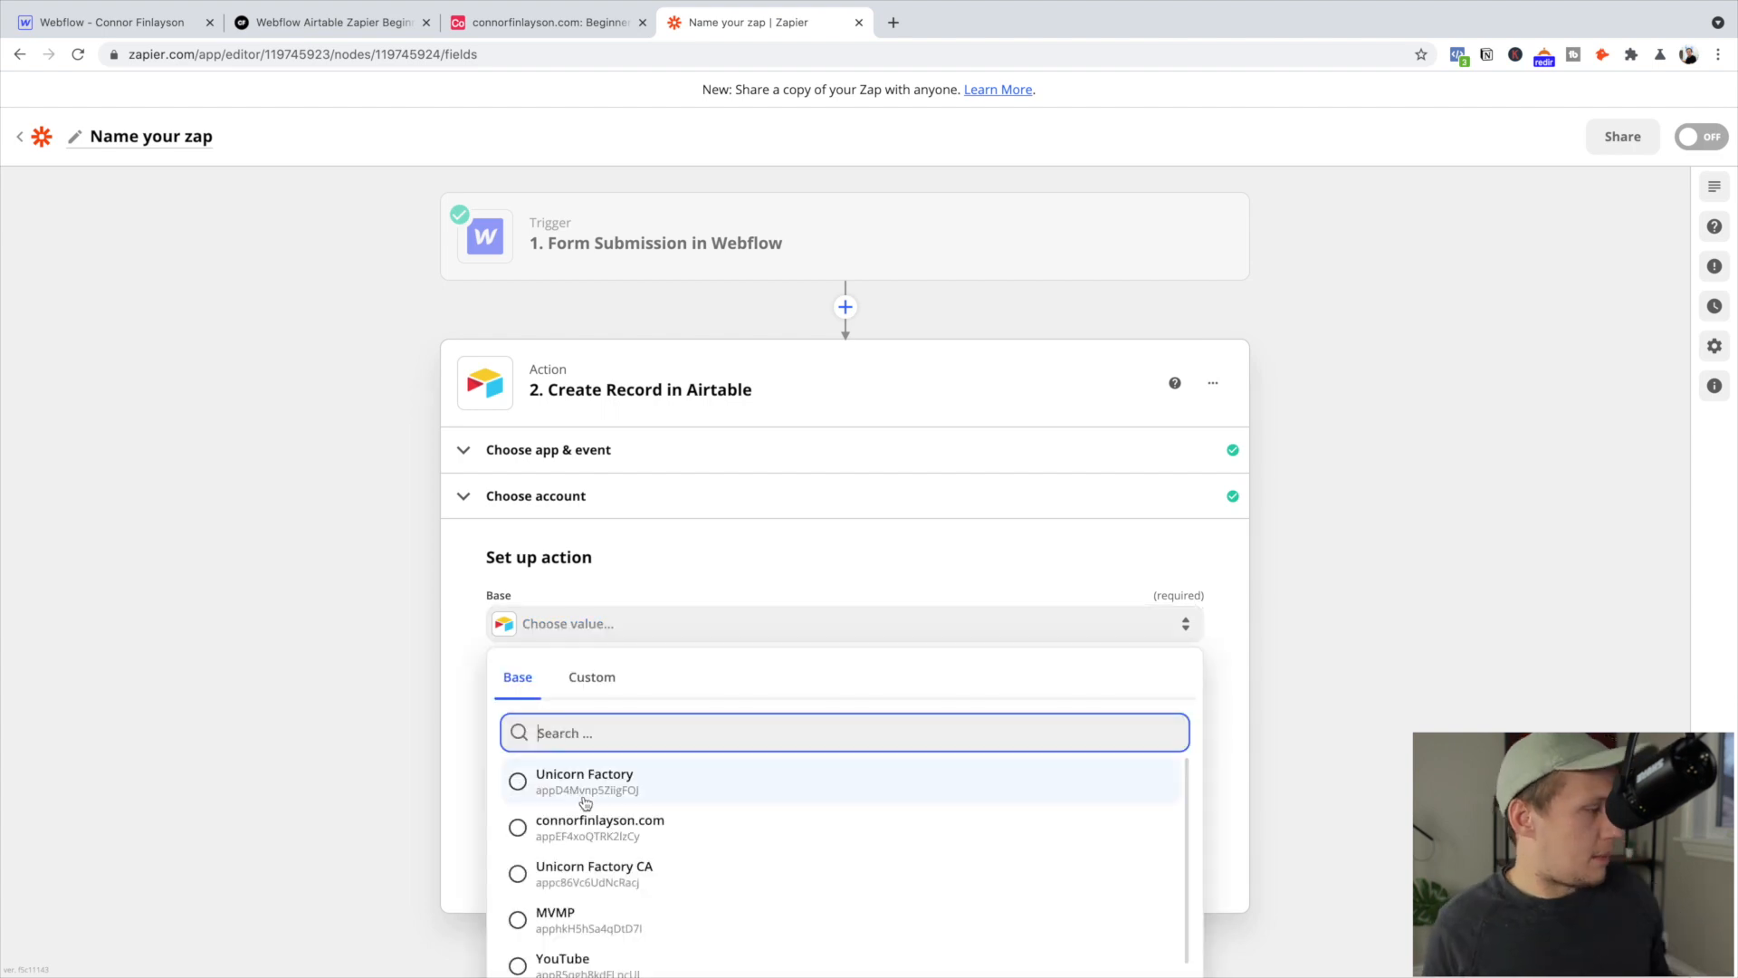
pyautogui.click(592, 824)
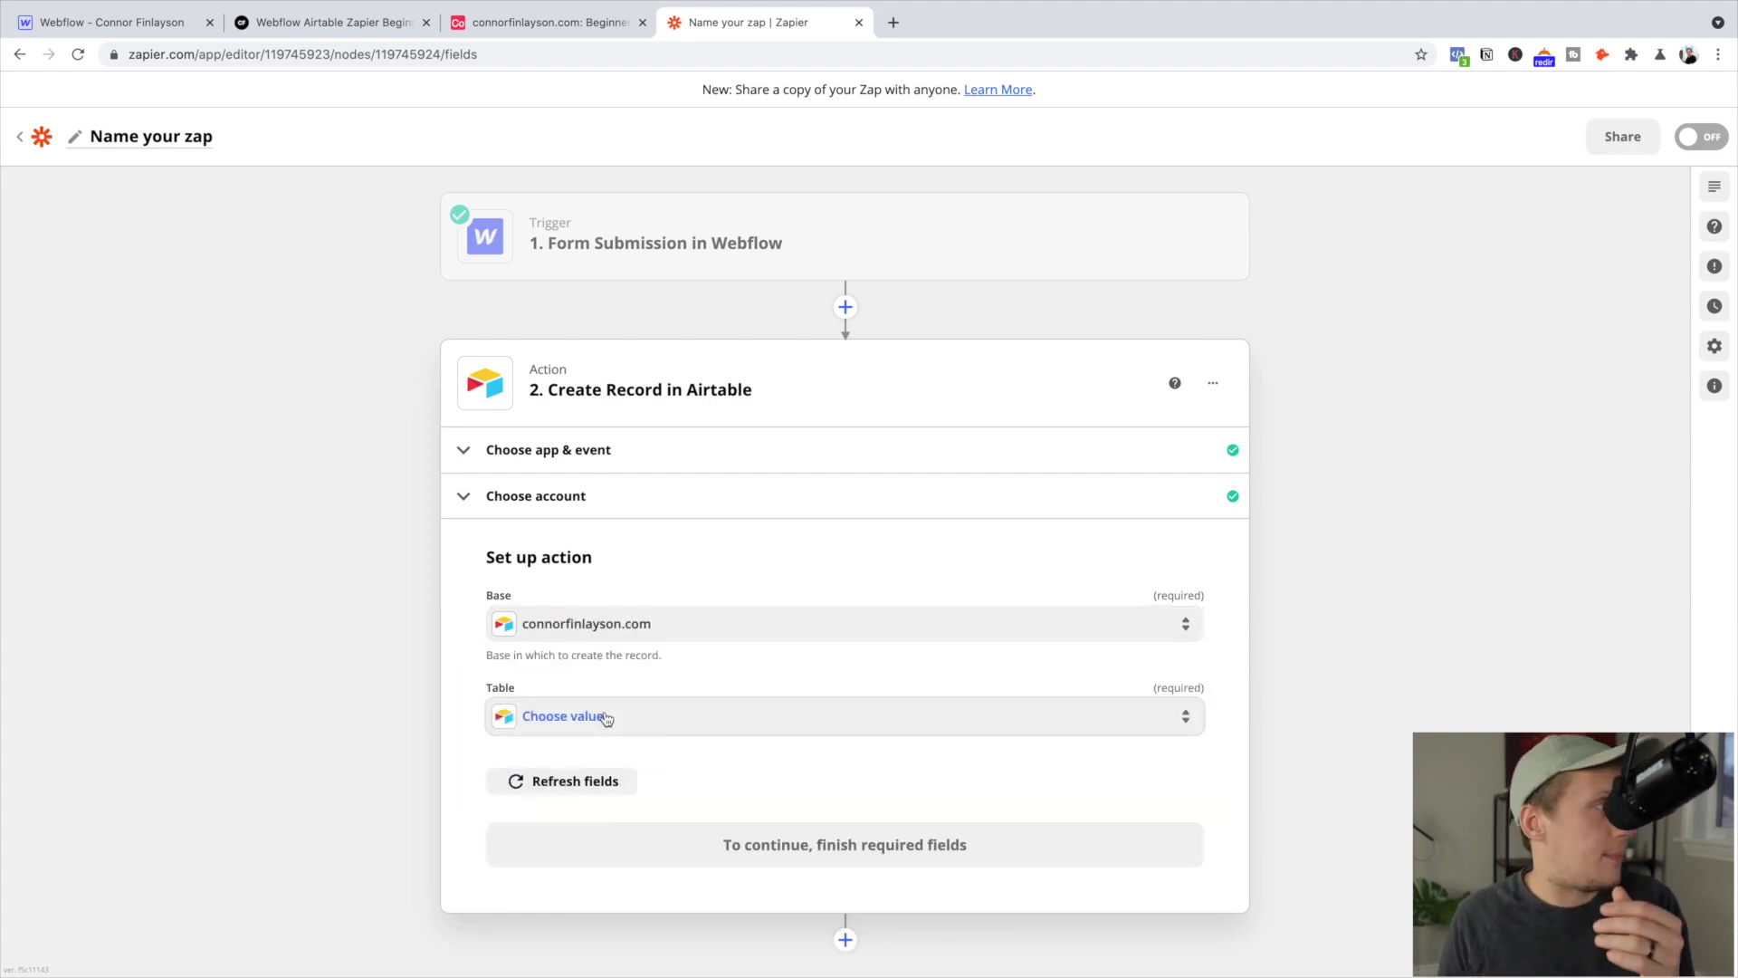
# Check the table name in Airtable, then target the Beginner Course Leads table in Zapier
pyautogui.click(544, 21)
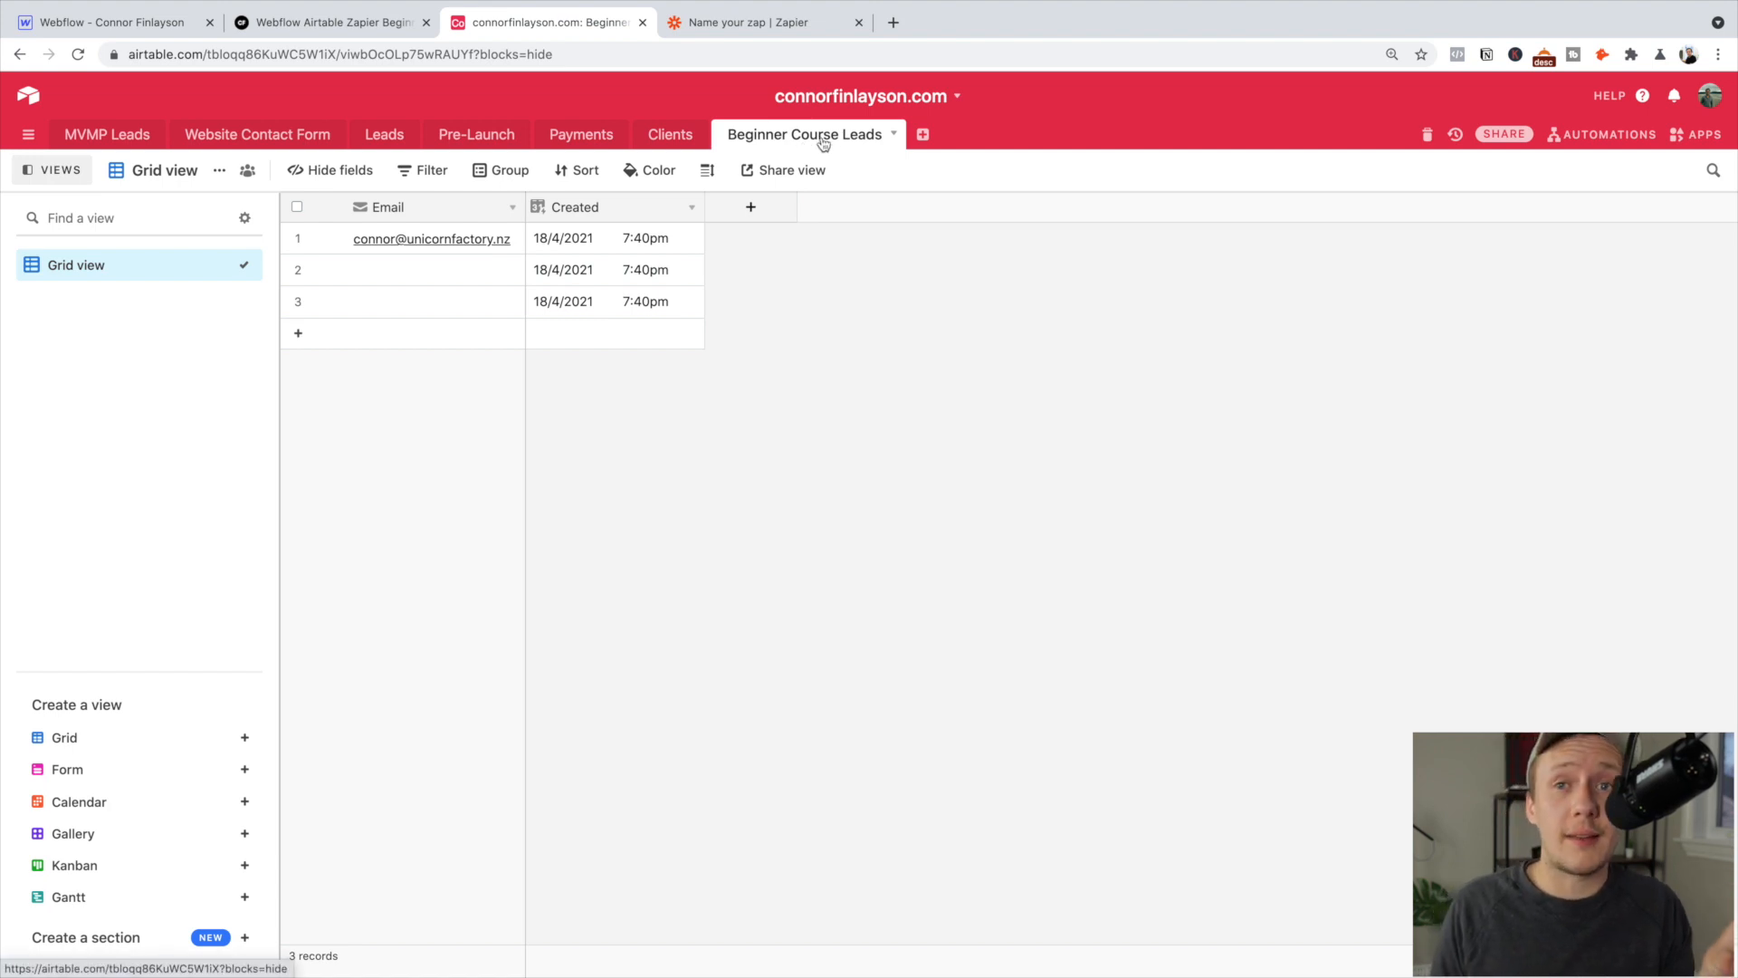
pyautogui.click(744, 22)
pyautogui.click(706, 714)
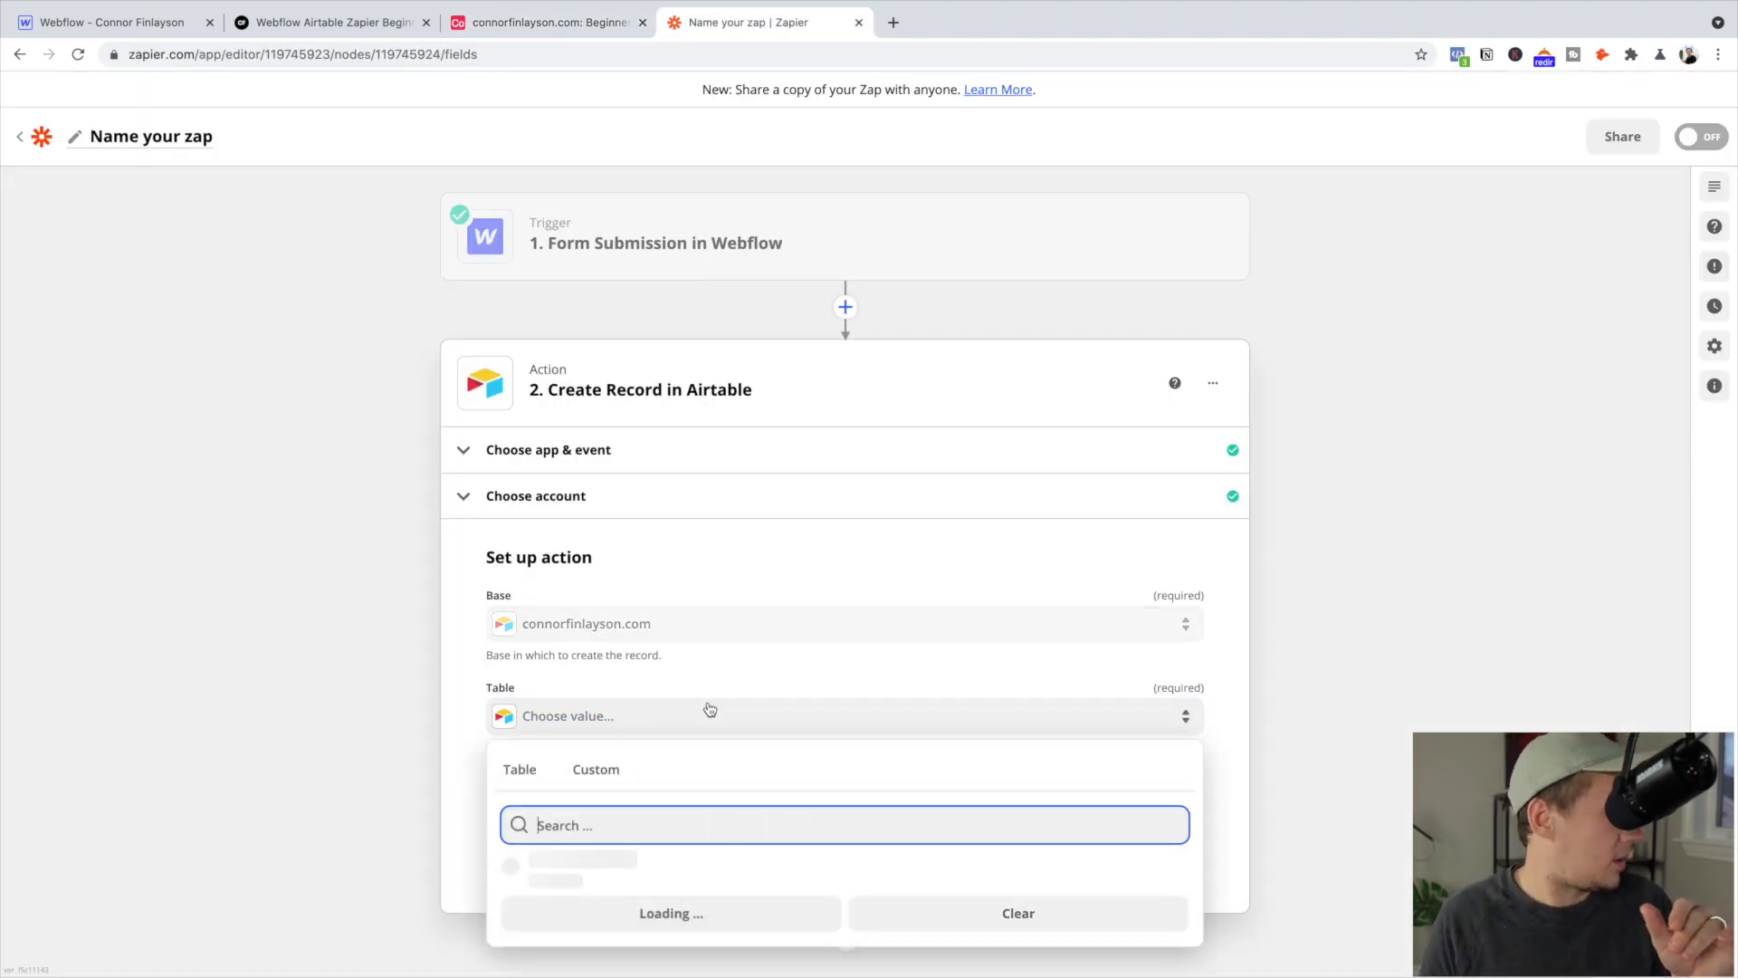
pyautogui.scroll(-3, 698, 796)
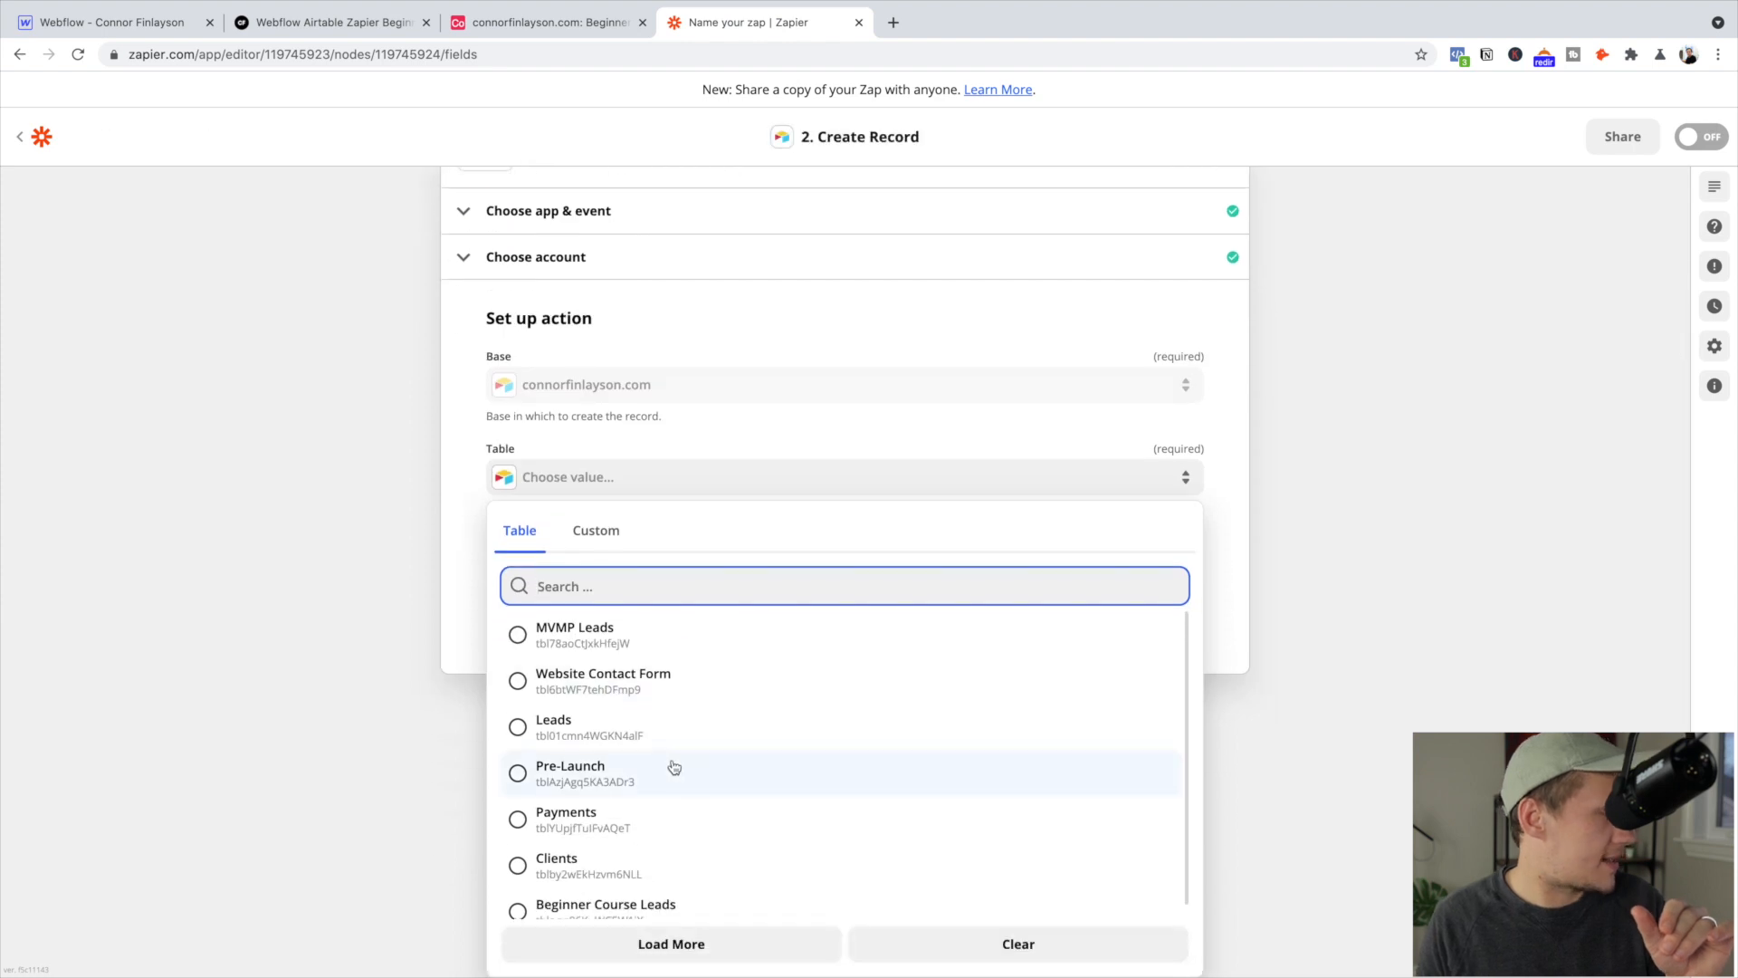
pyautogui.click(666, 902)
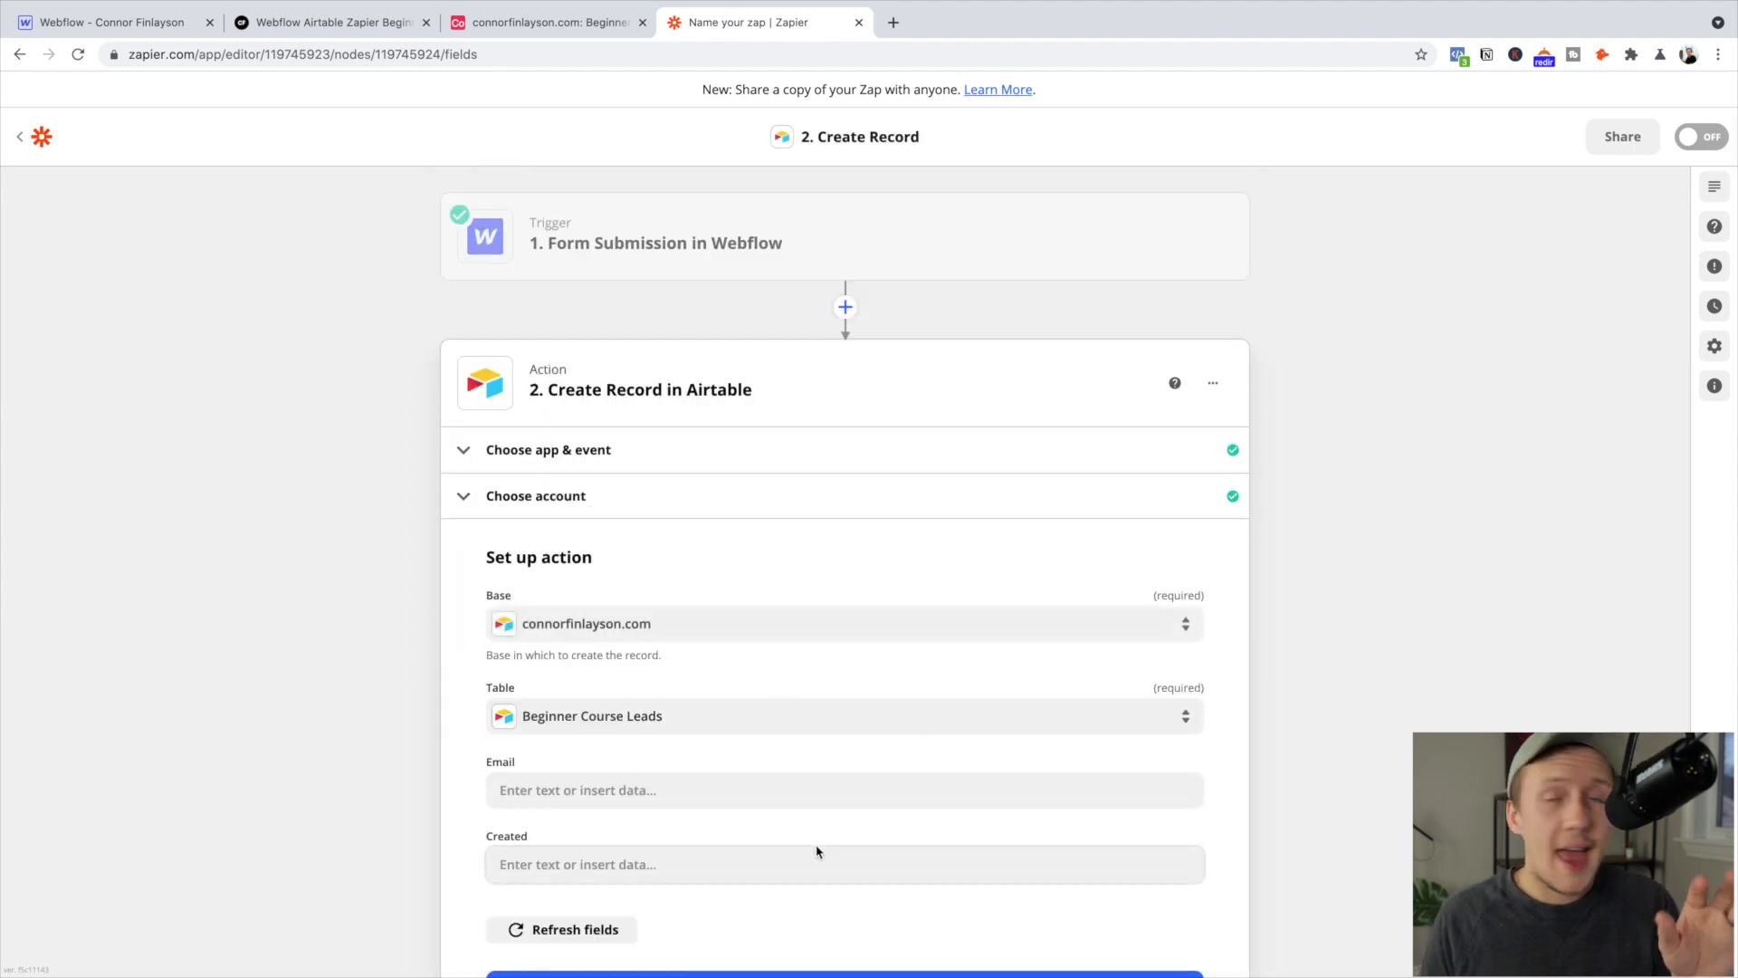
pyautogui.scroll(-1, 728, 817)
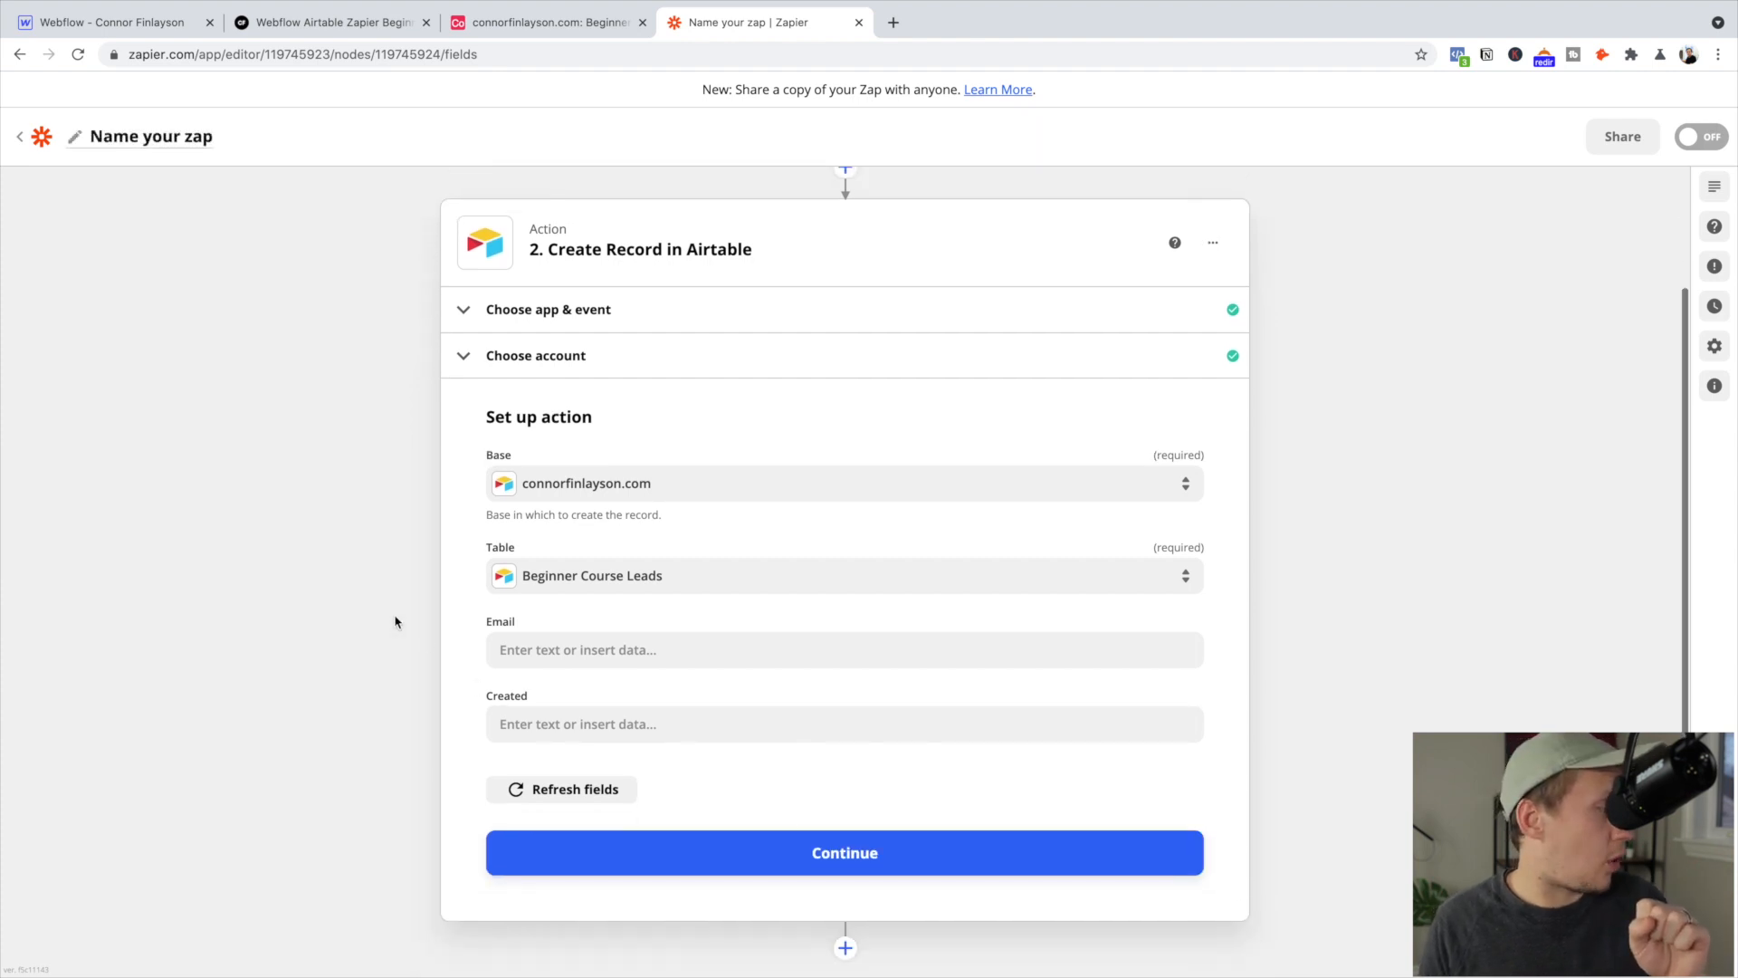
# Map the Webflow trigger's '1. Data Email' into the Airtable Email field and continue to testing
pyautogui.click(552, 646)
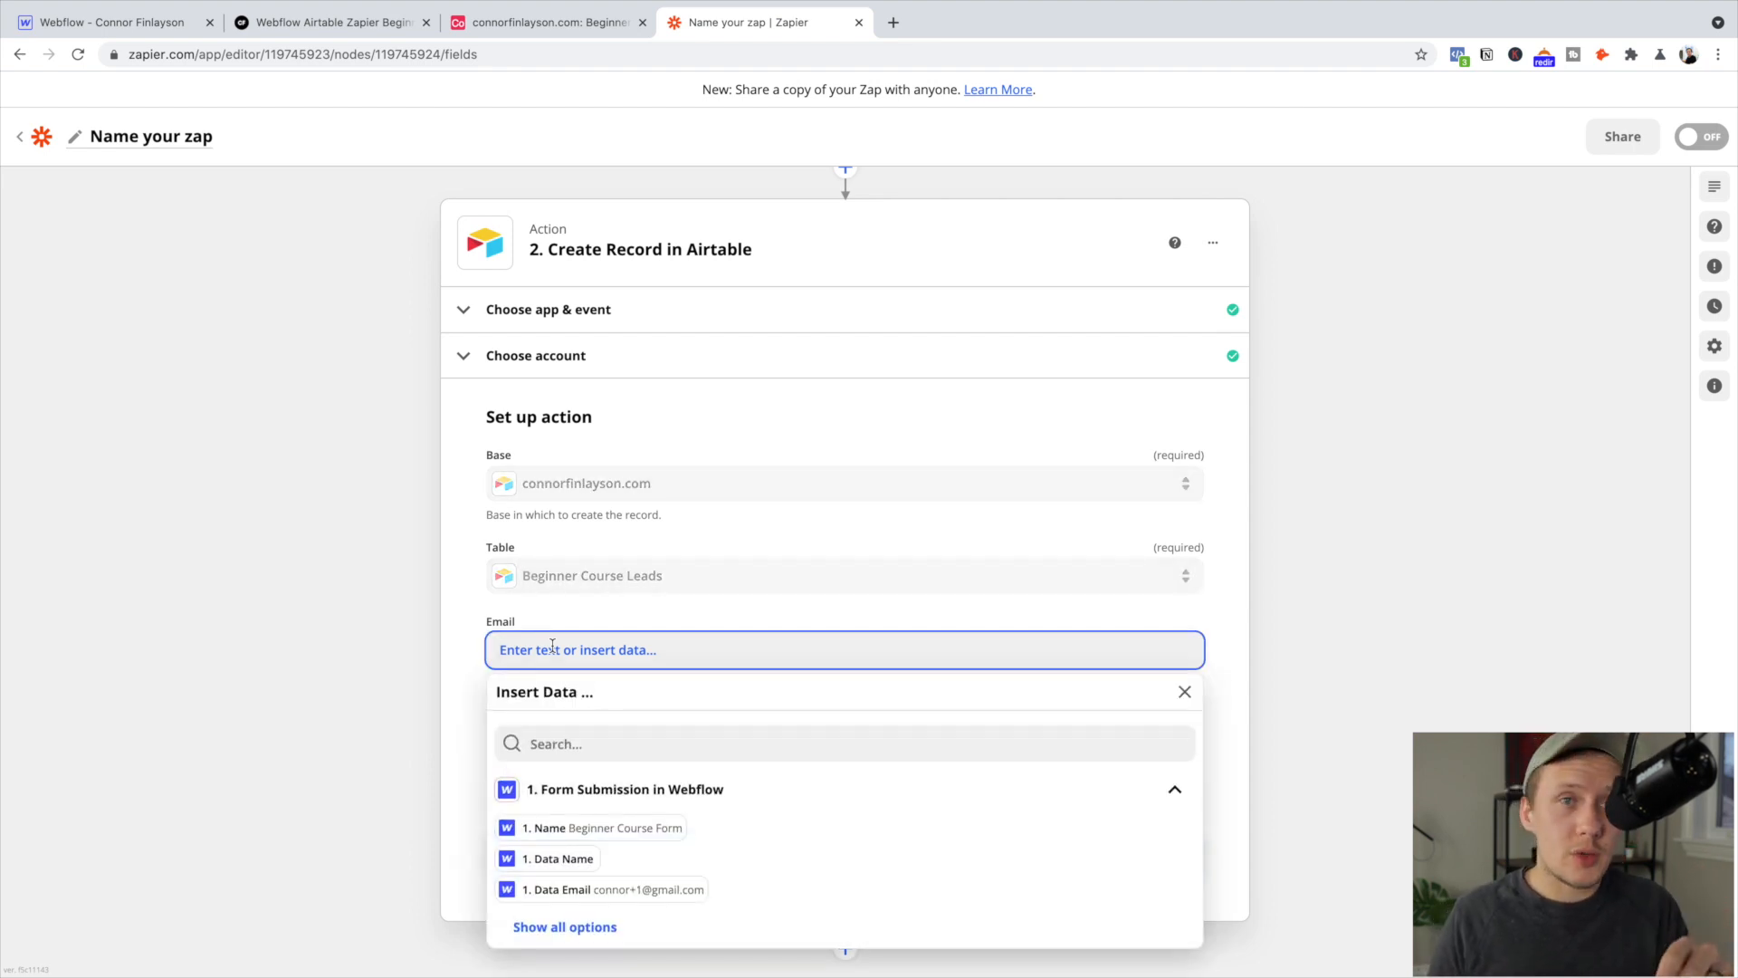
pyautogui.scroll(-1, 552, 646)
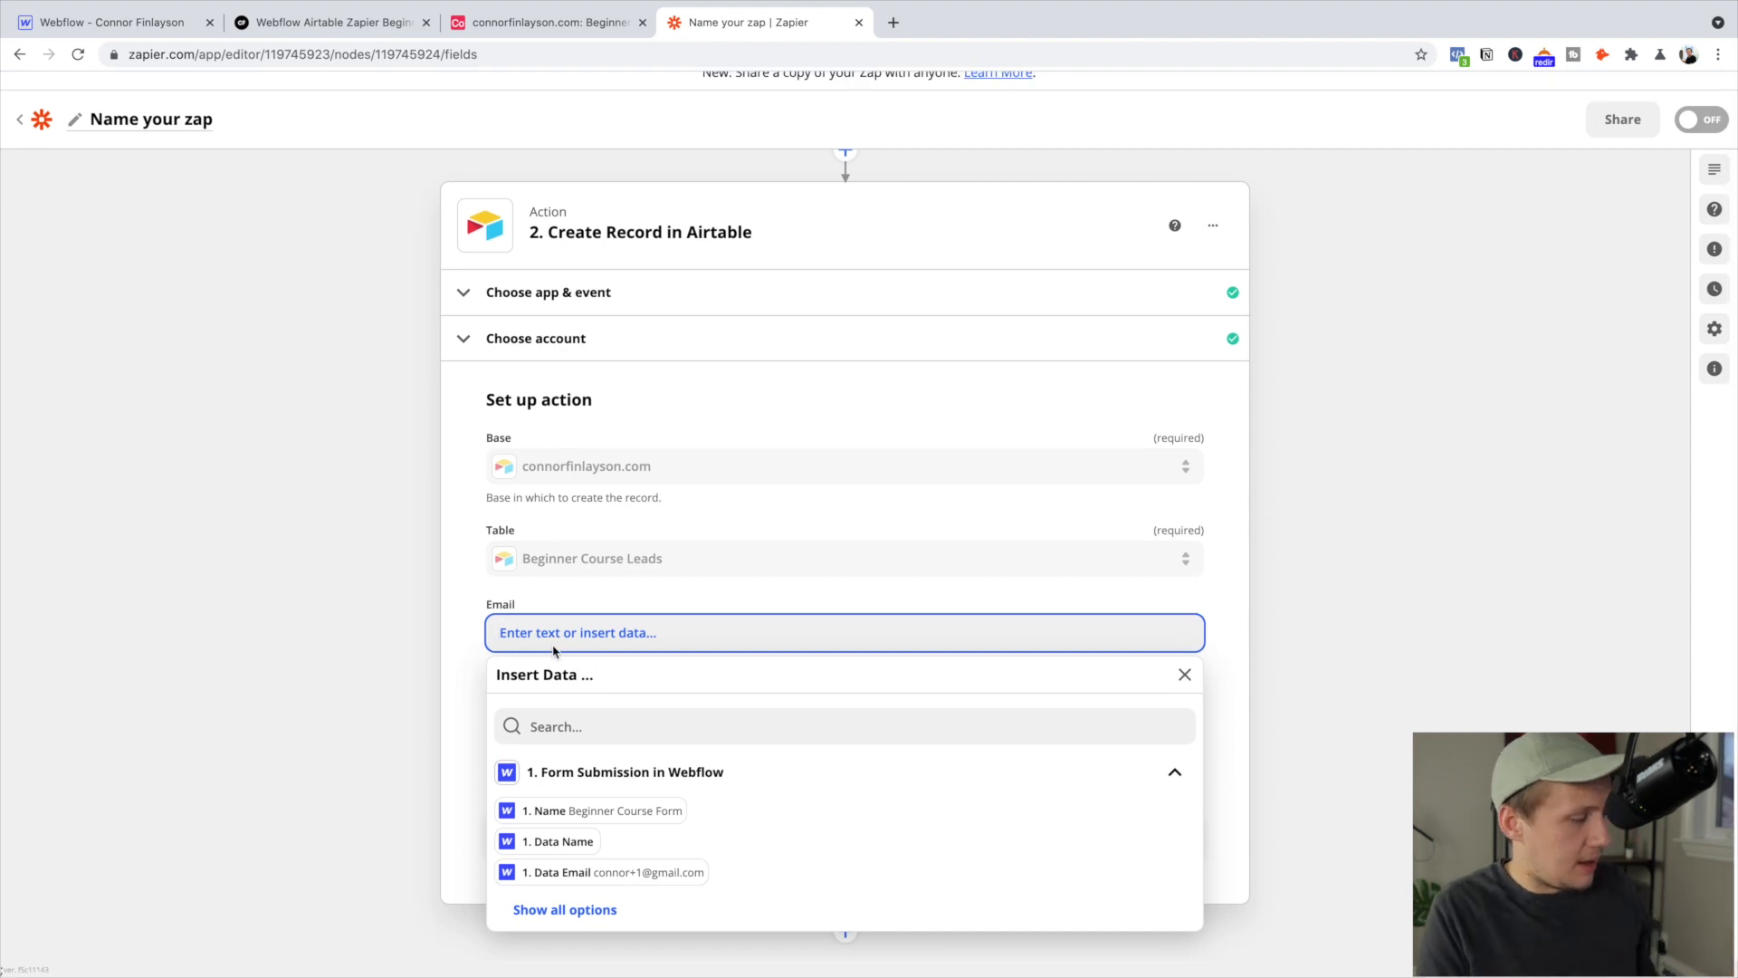
pyautogui.write('conno')
pyautogui.press('BackSpace')
pyautogui.press('BackSpace')
pyautogui.press('BackSpace')
pyautogui.press('BackSpace')
pyautogui.press('BackSpace')
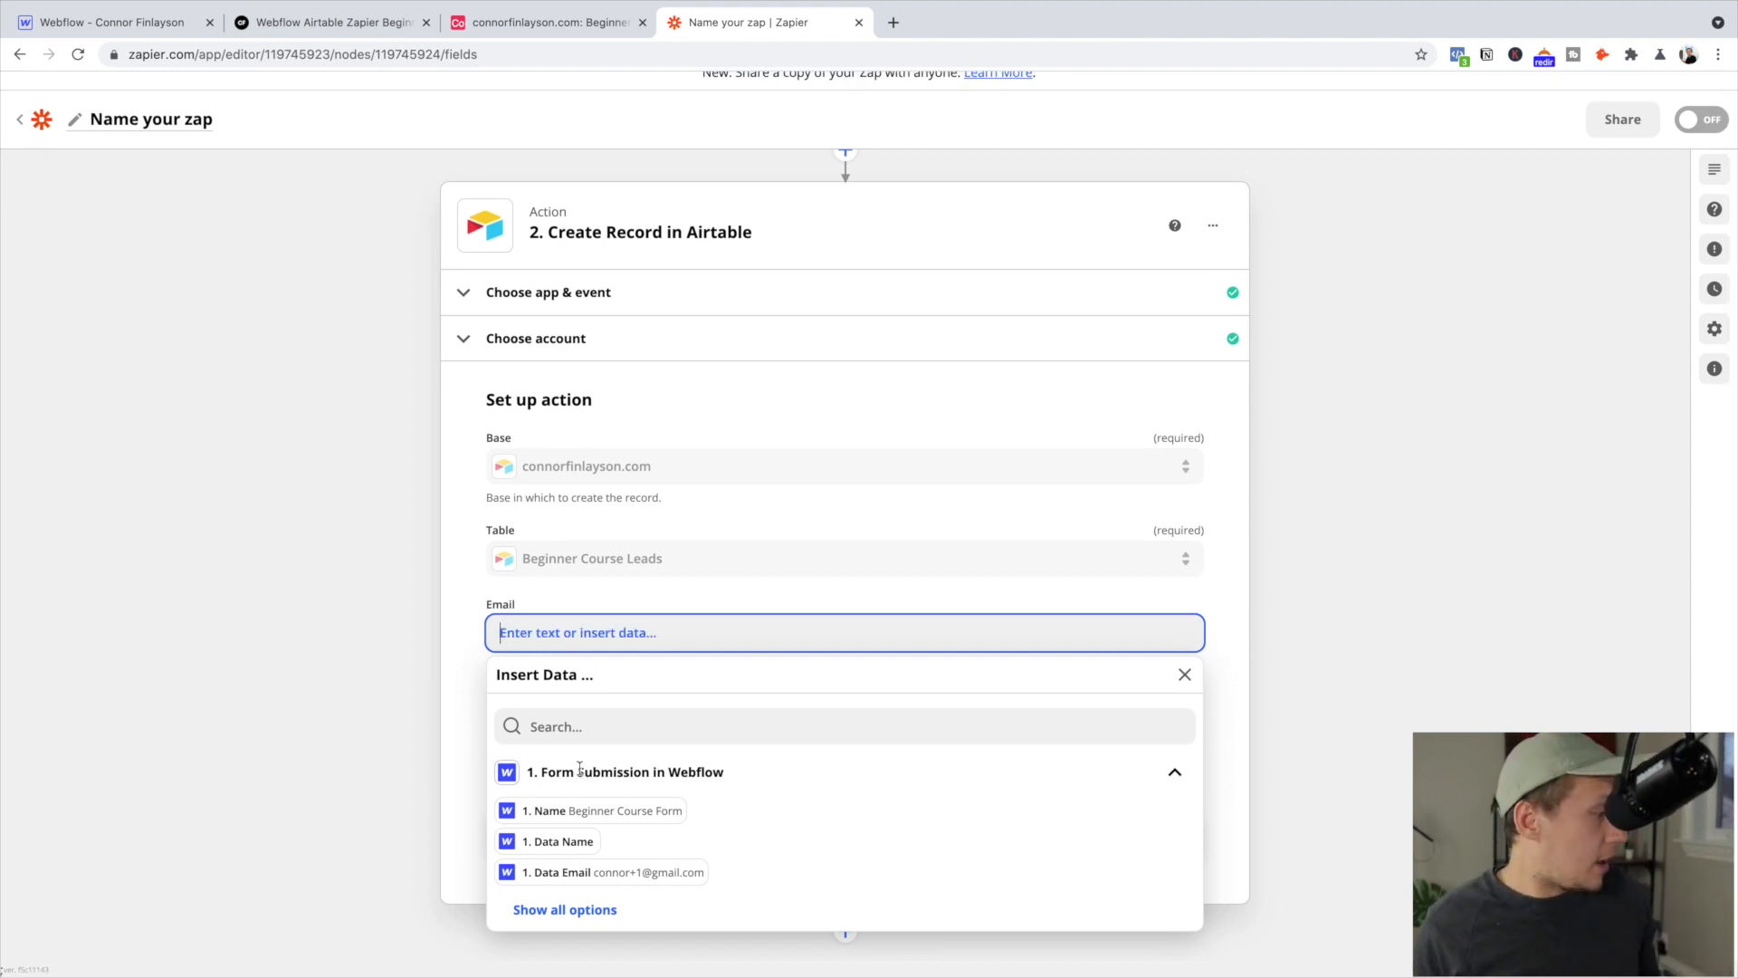
pyautogui.click(681, 874)
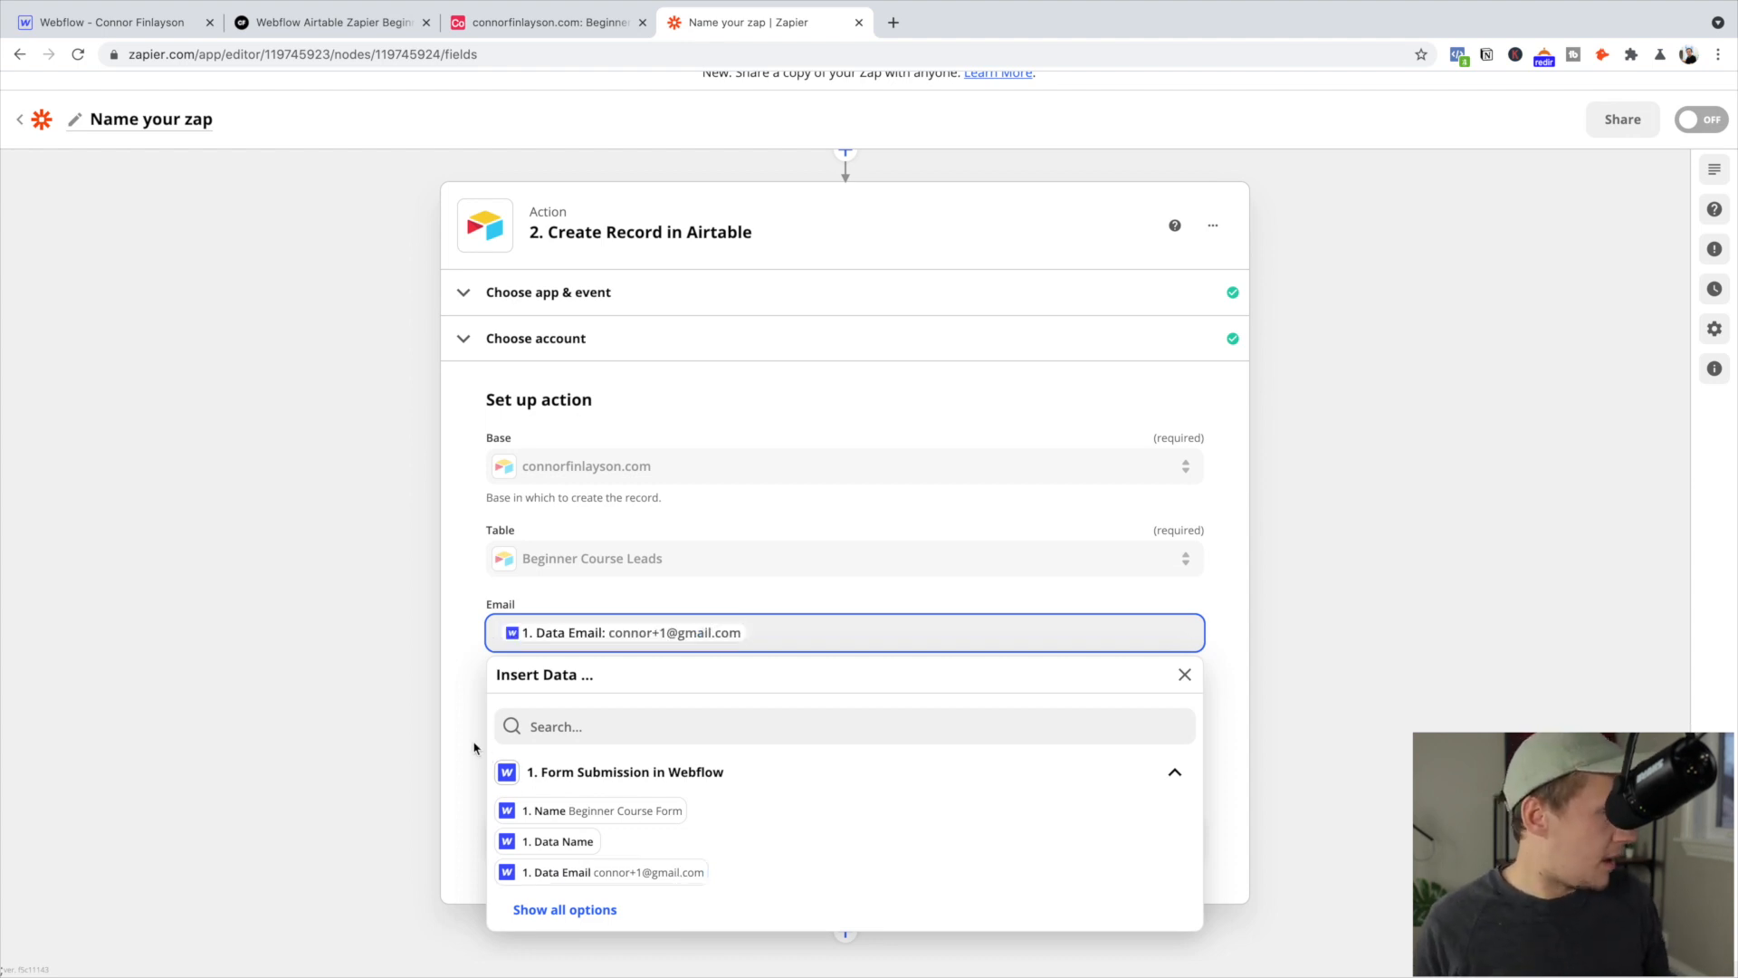
pyautogui.click(480, 748)
pyautogui.click(882, 836)
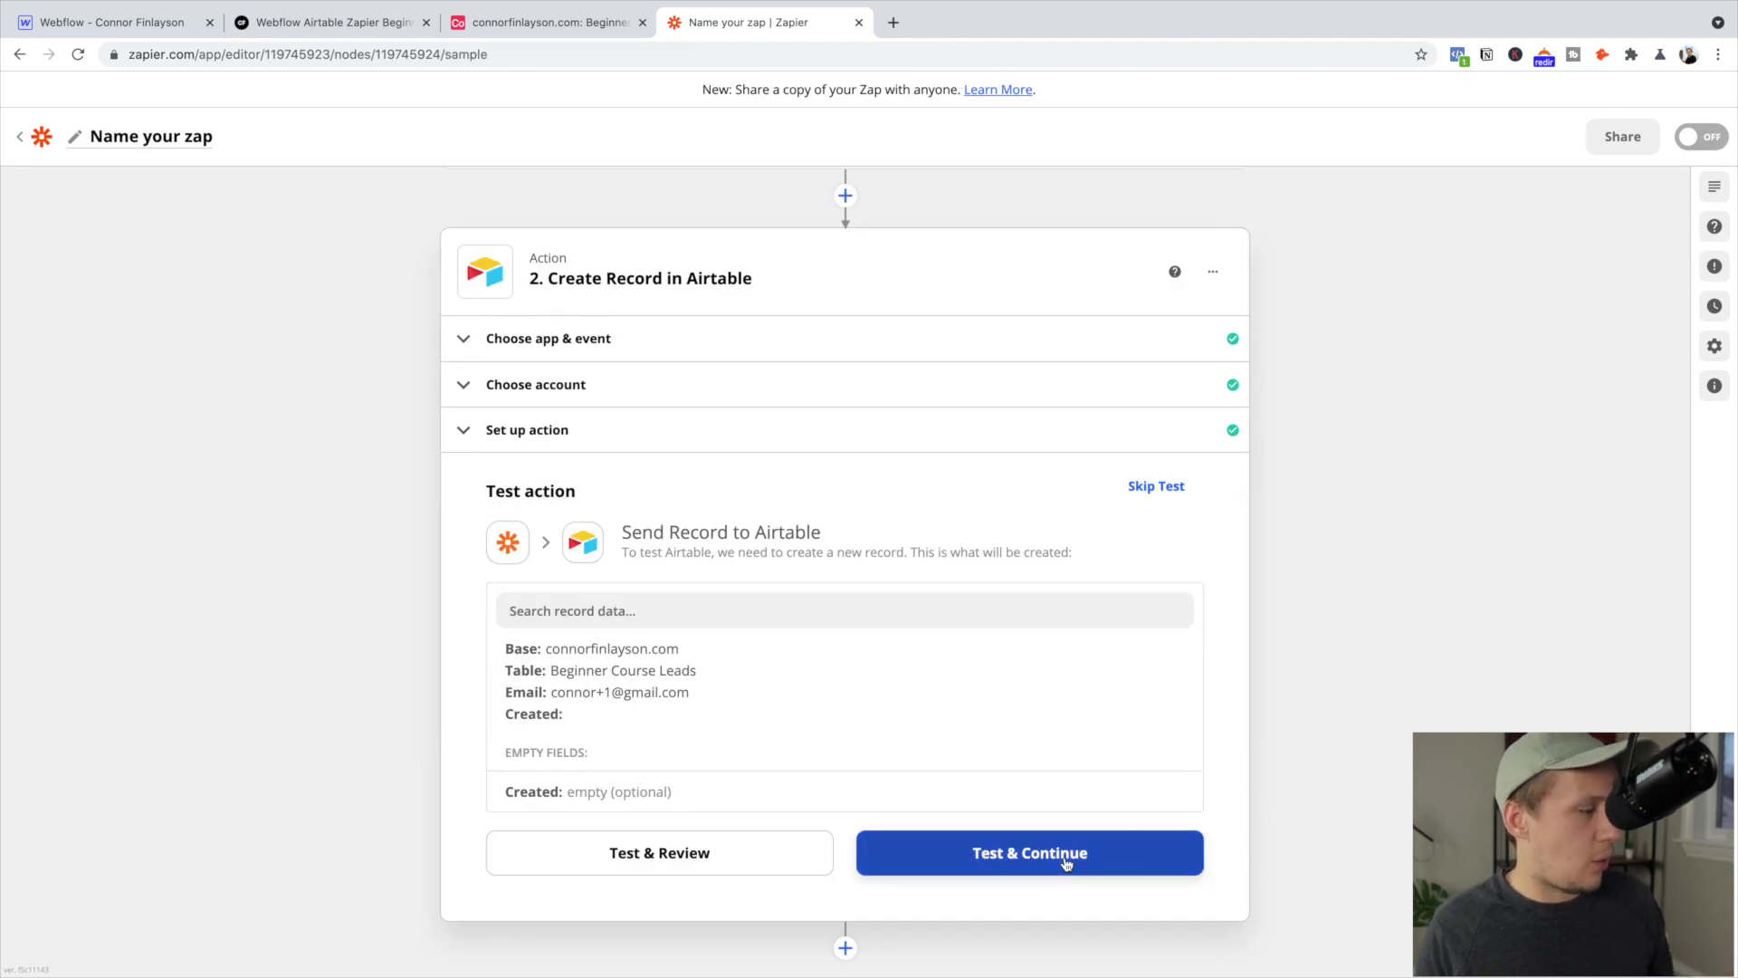
# Send a test record and confirm it appears as row 4 in the Airtable leads table
pyautogui.click(1067, 863)
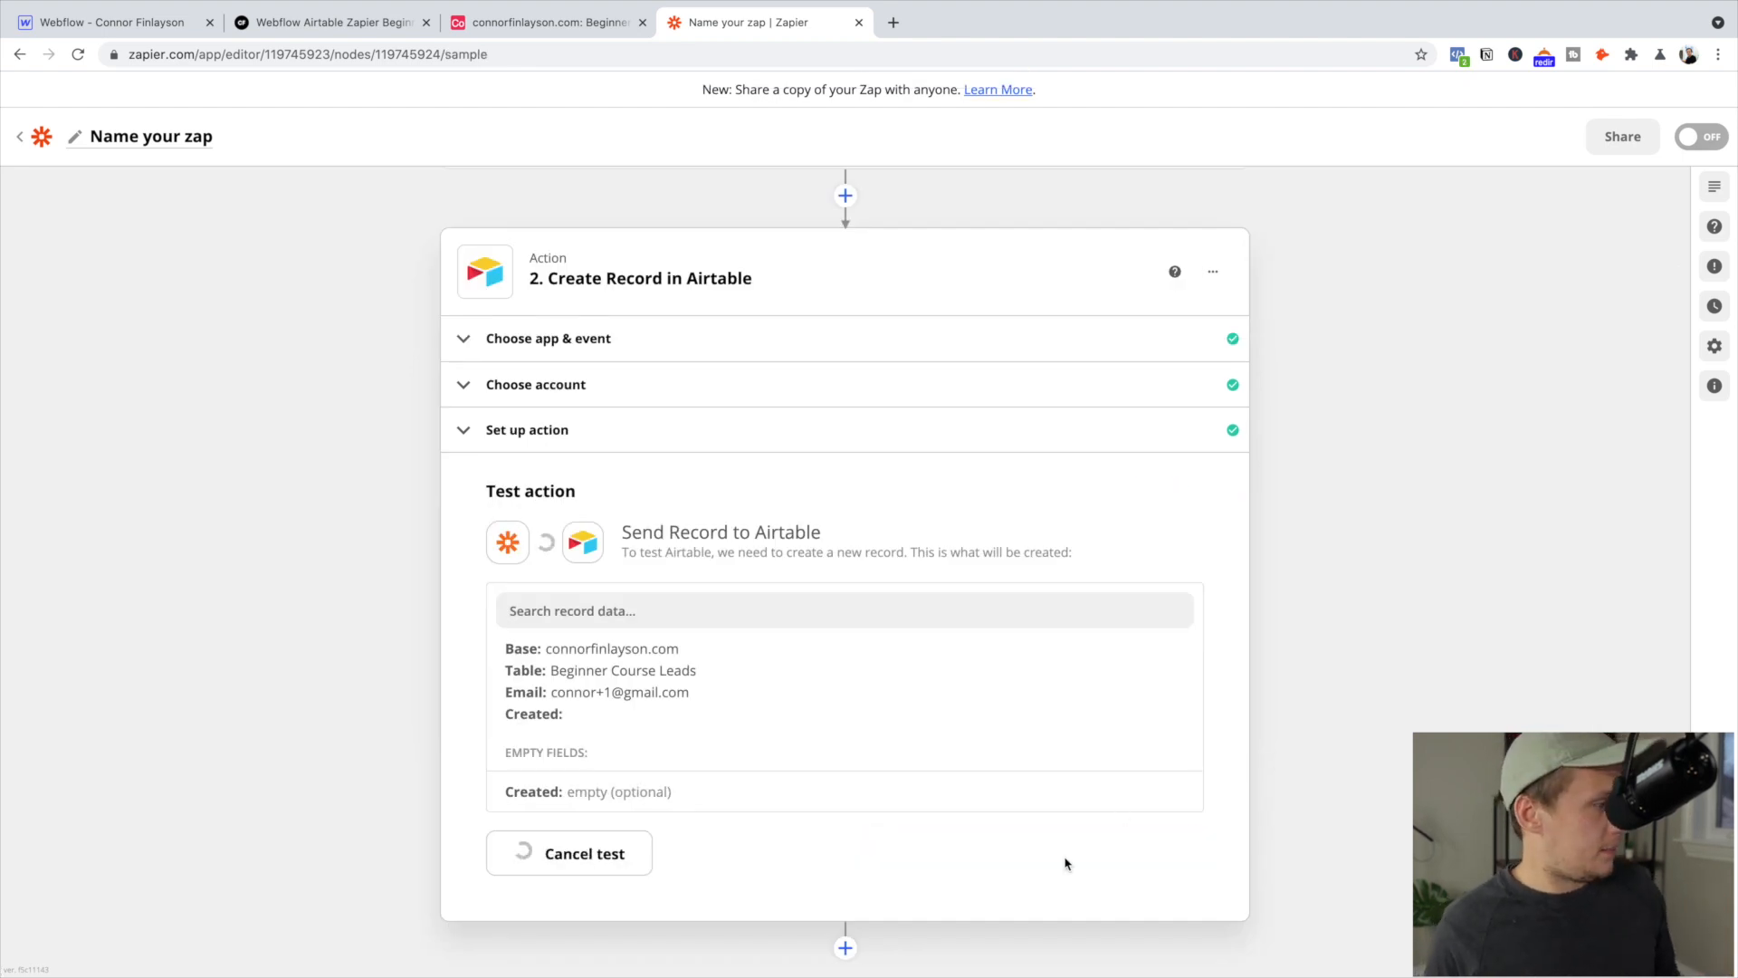
pyautogui.click(589, 27)
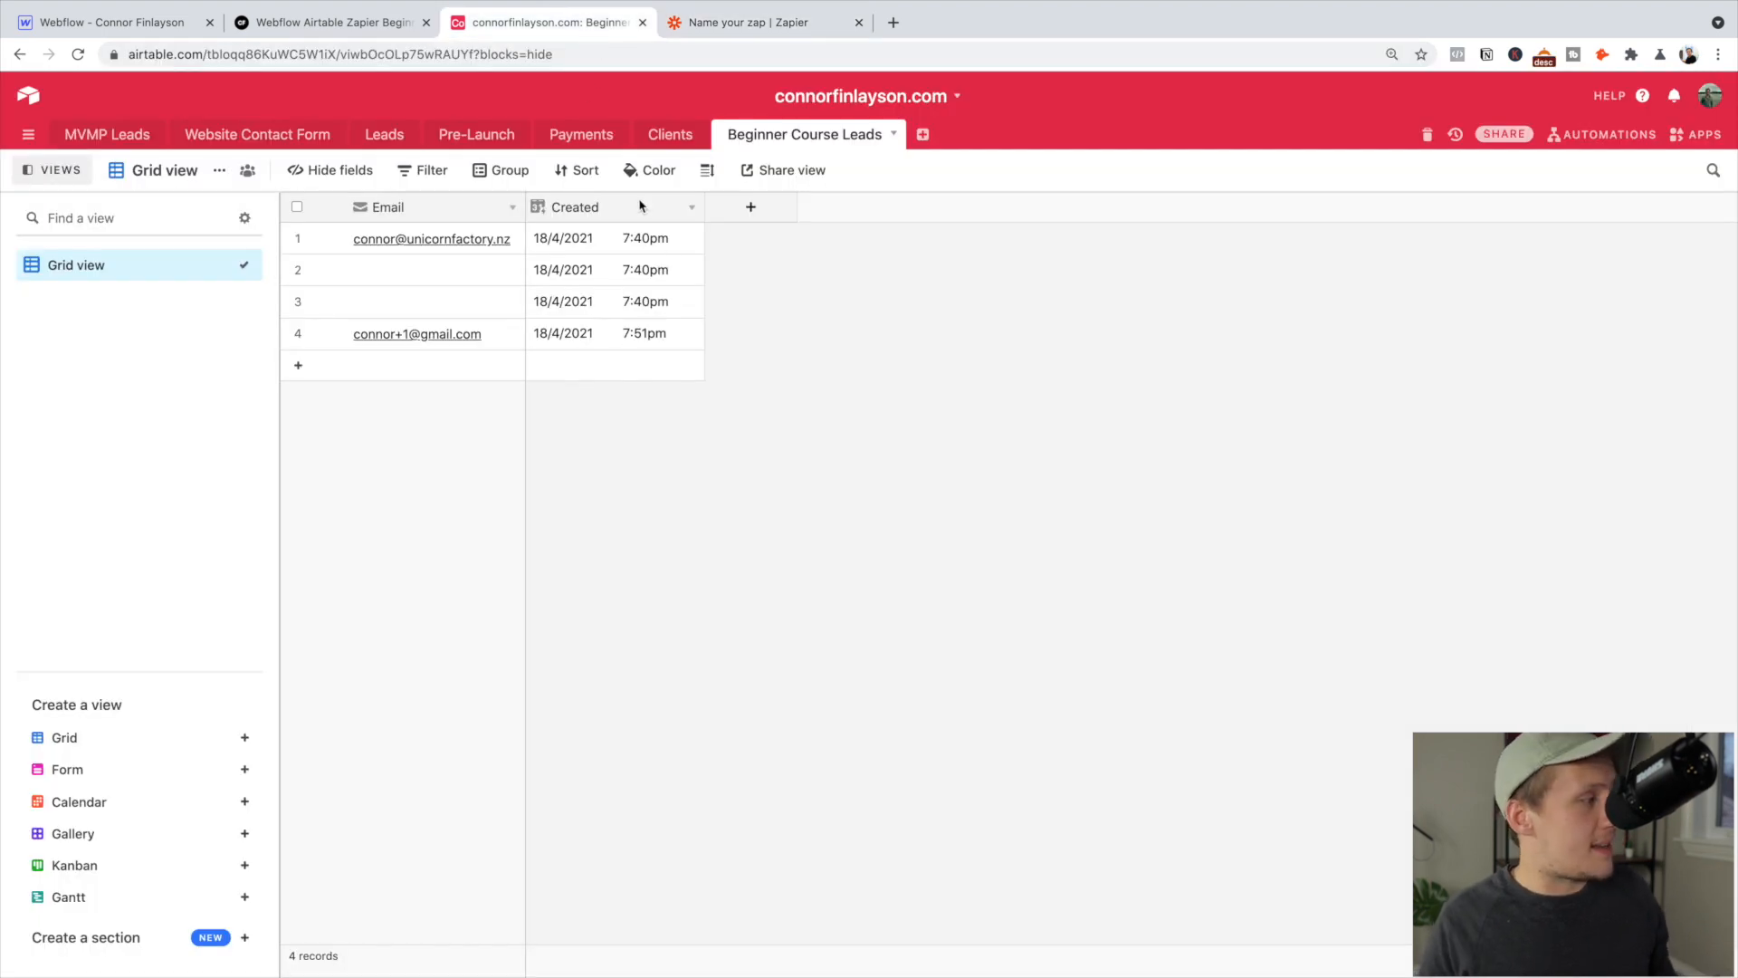
pyautogui.click(483, 340)
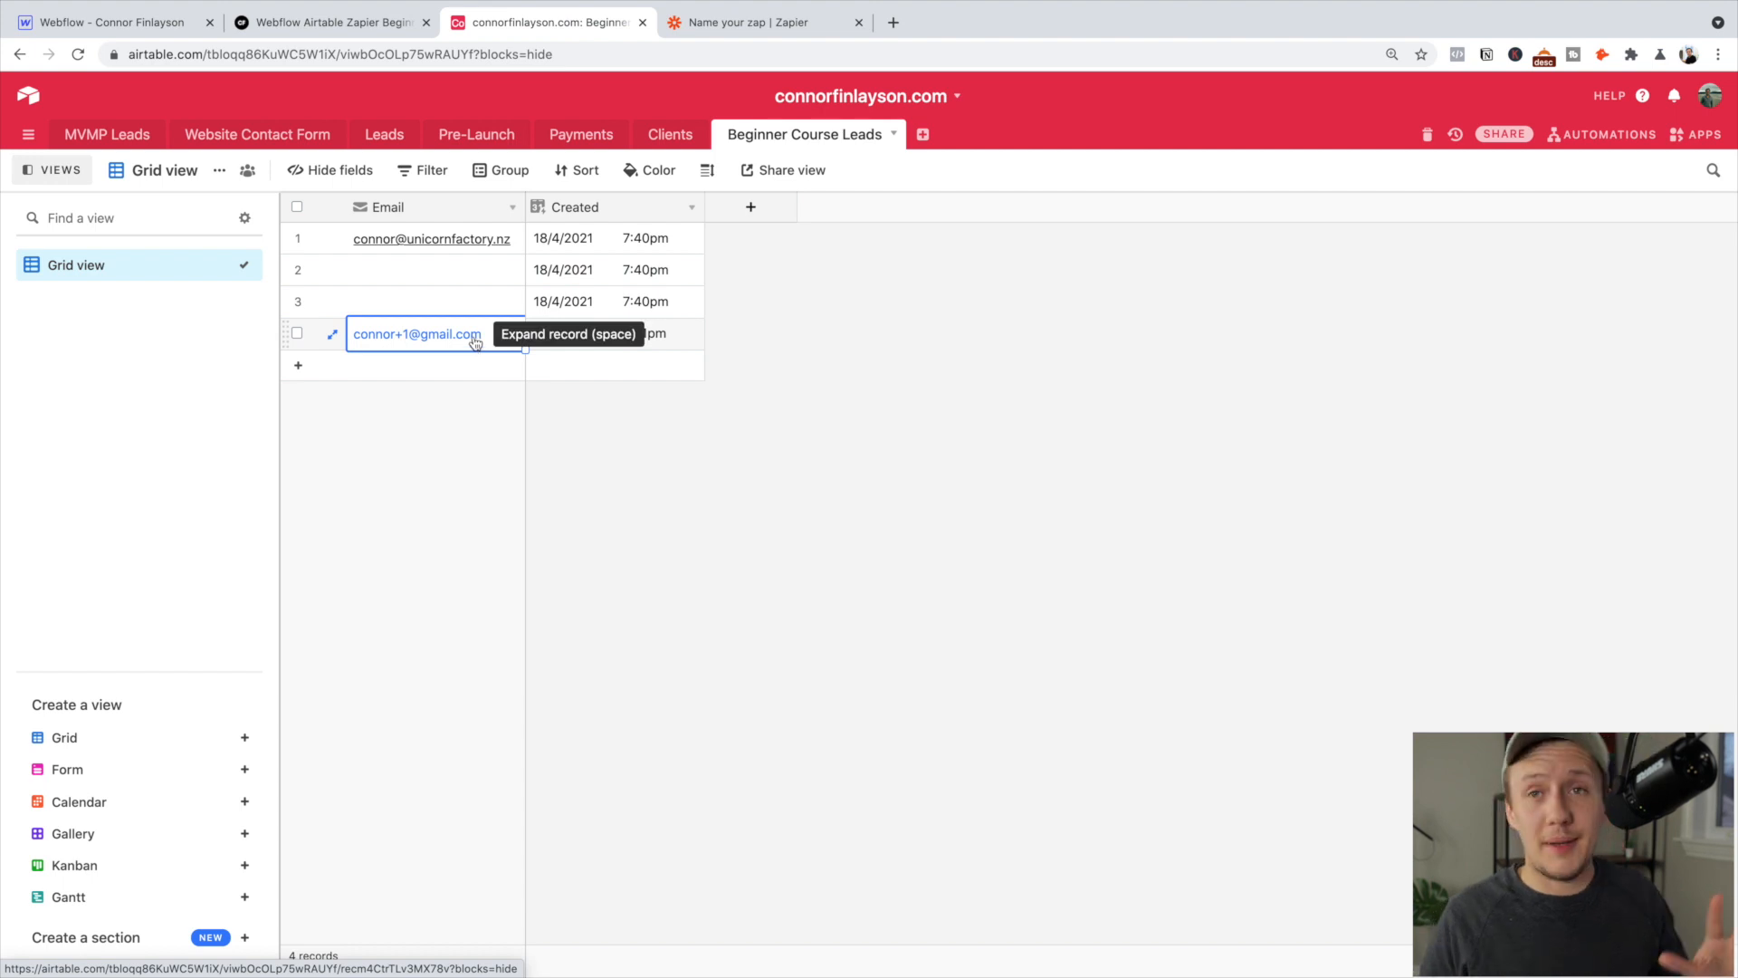
pyautogui.click(947, 314)
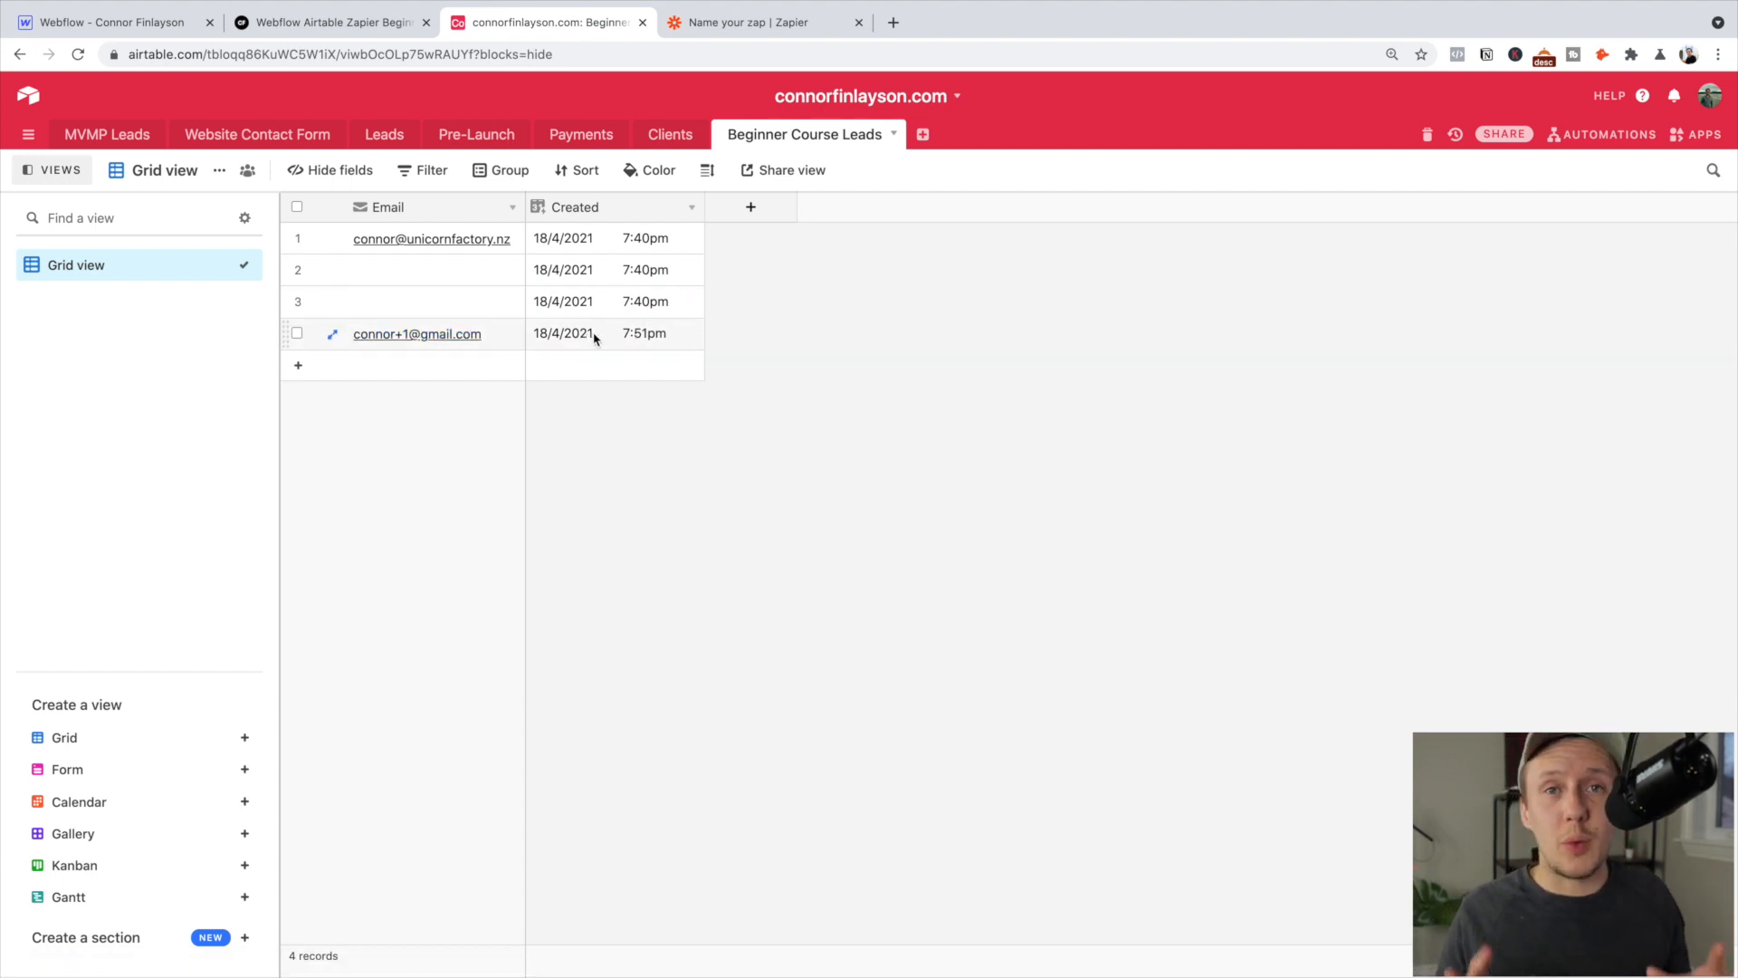
pyautogui.hotkey('ctrl', 'Tab')
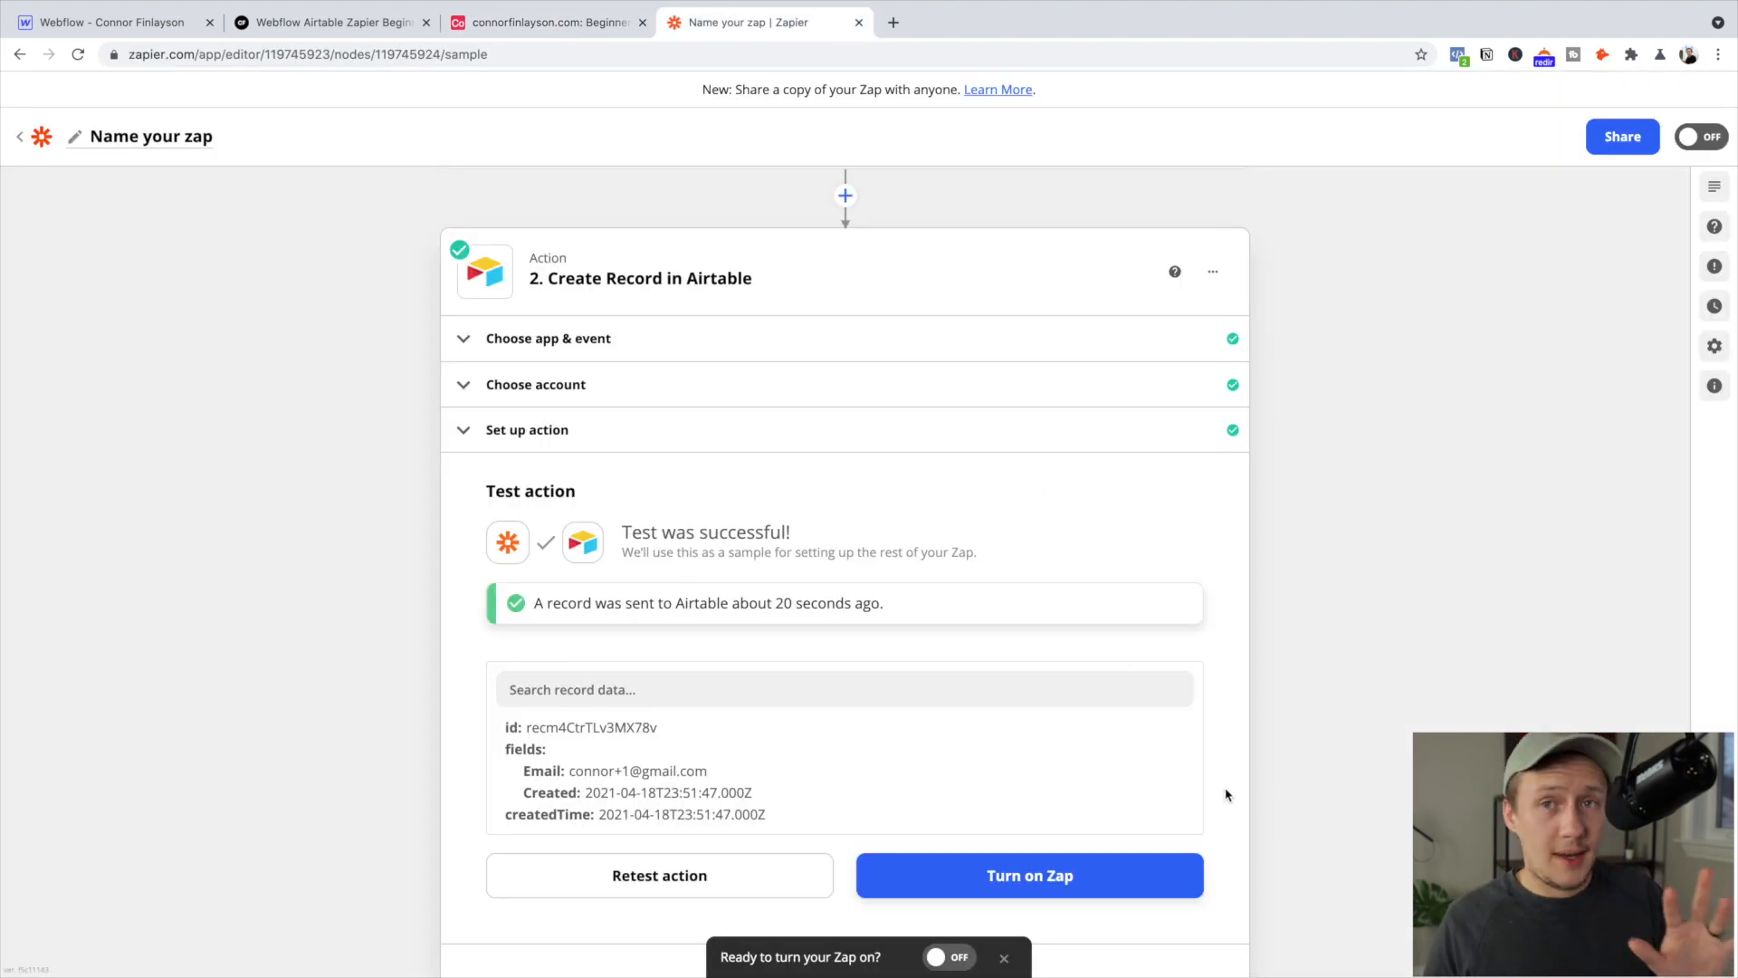
# Turn on the zap and name it 'Beginner Course Leads'
pyautogui.click(1160, 883)
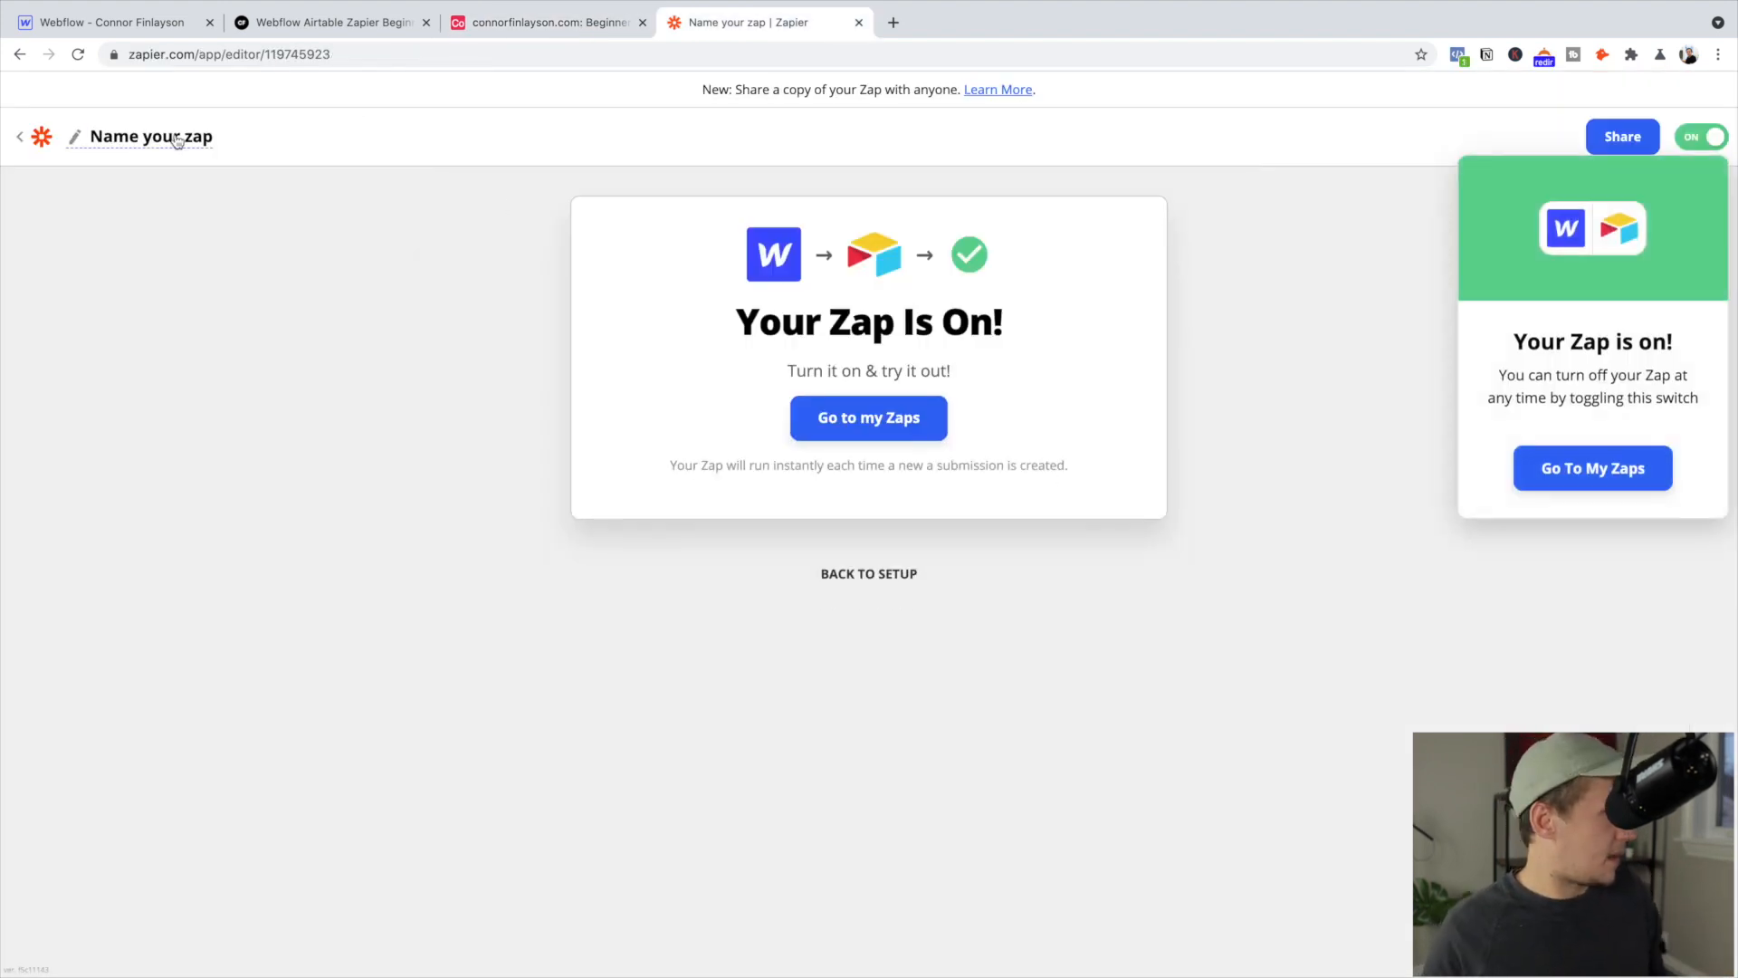
pyautogui.click(177, 137)
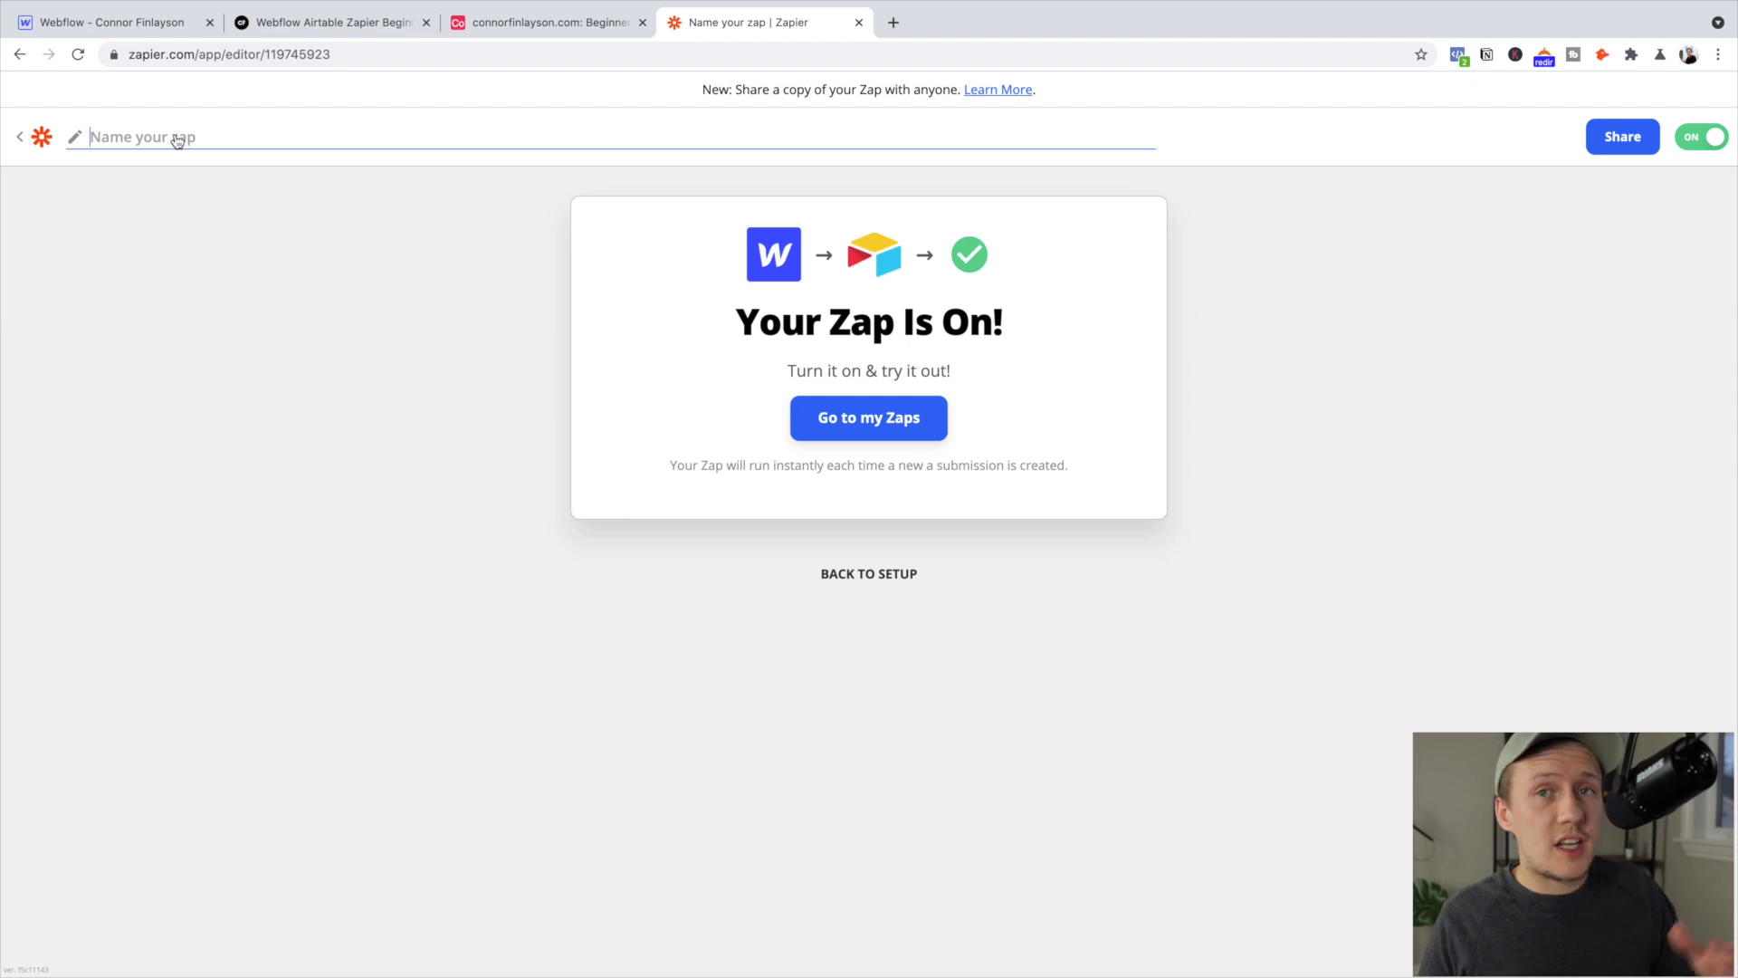
pyautogui.write('Beginner Course')
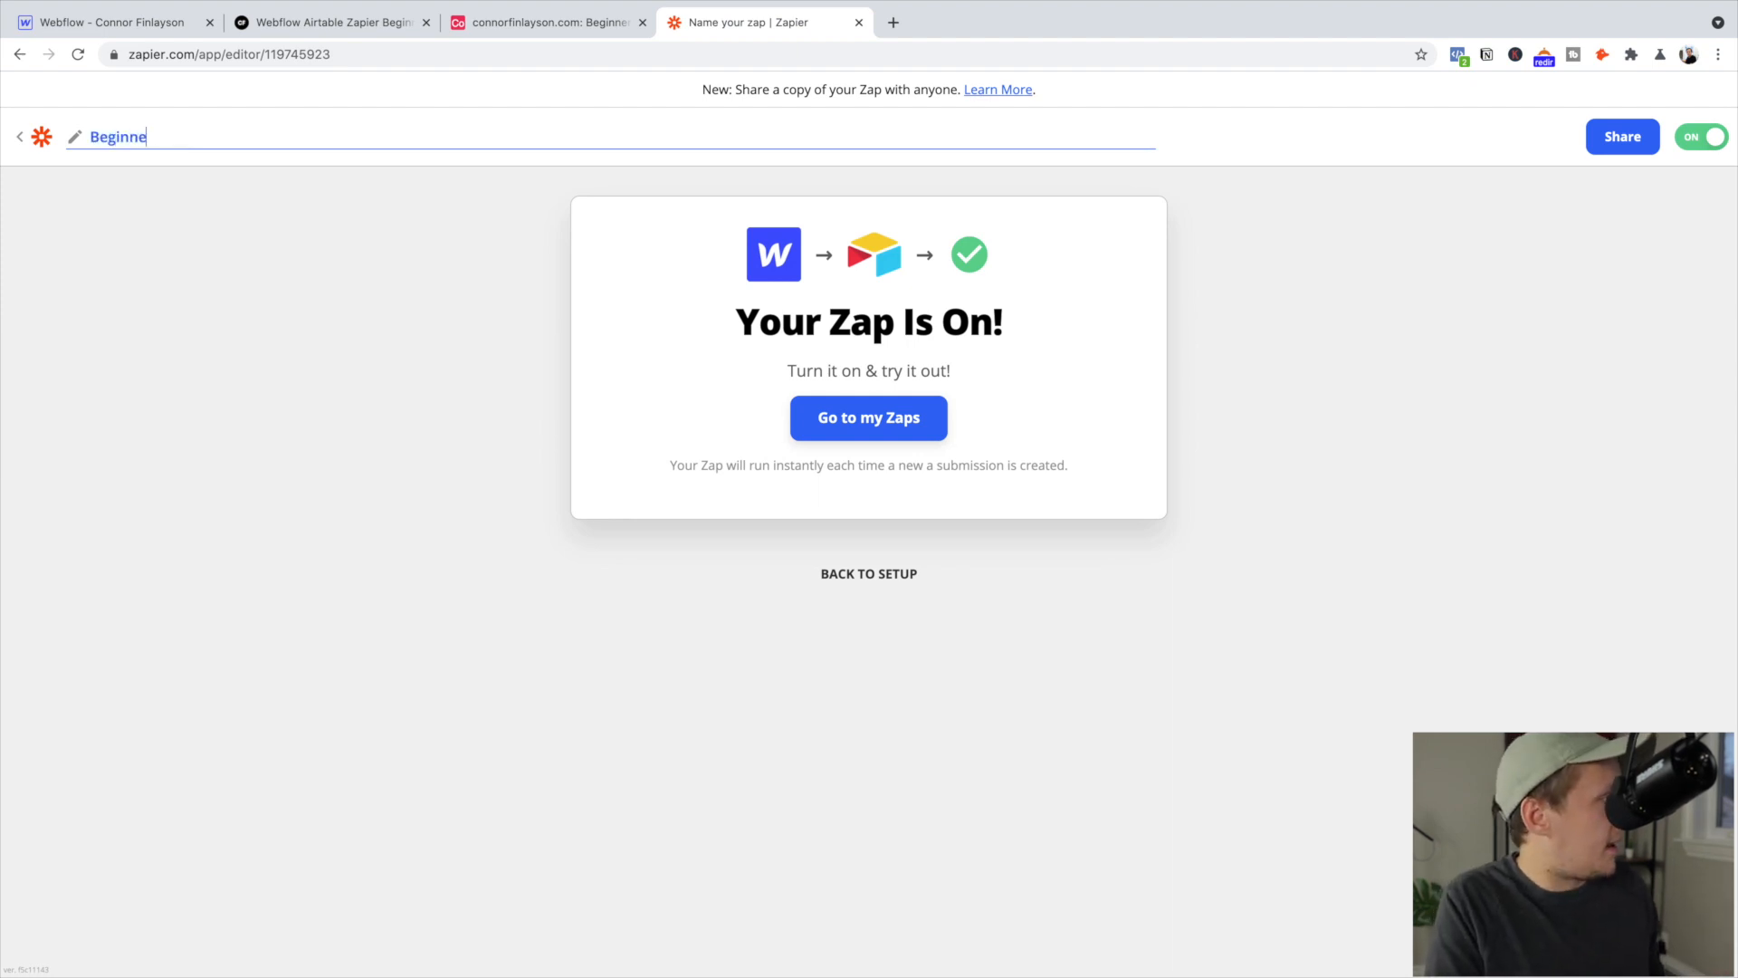
pyautogui.write(' Leads')
pyautogui.press('Return')
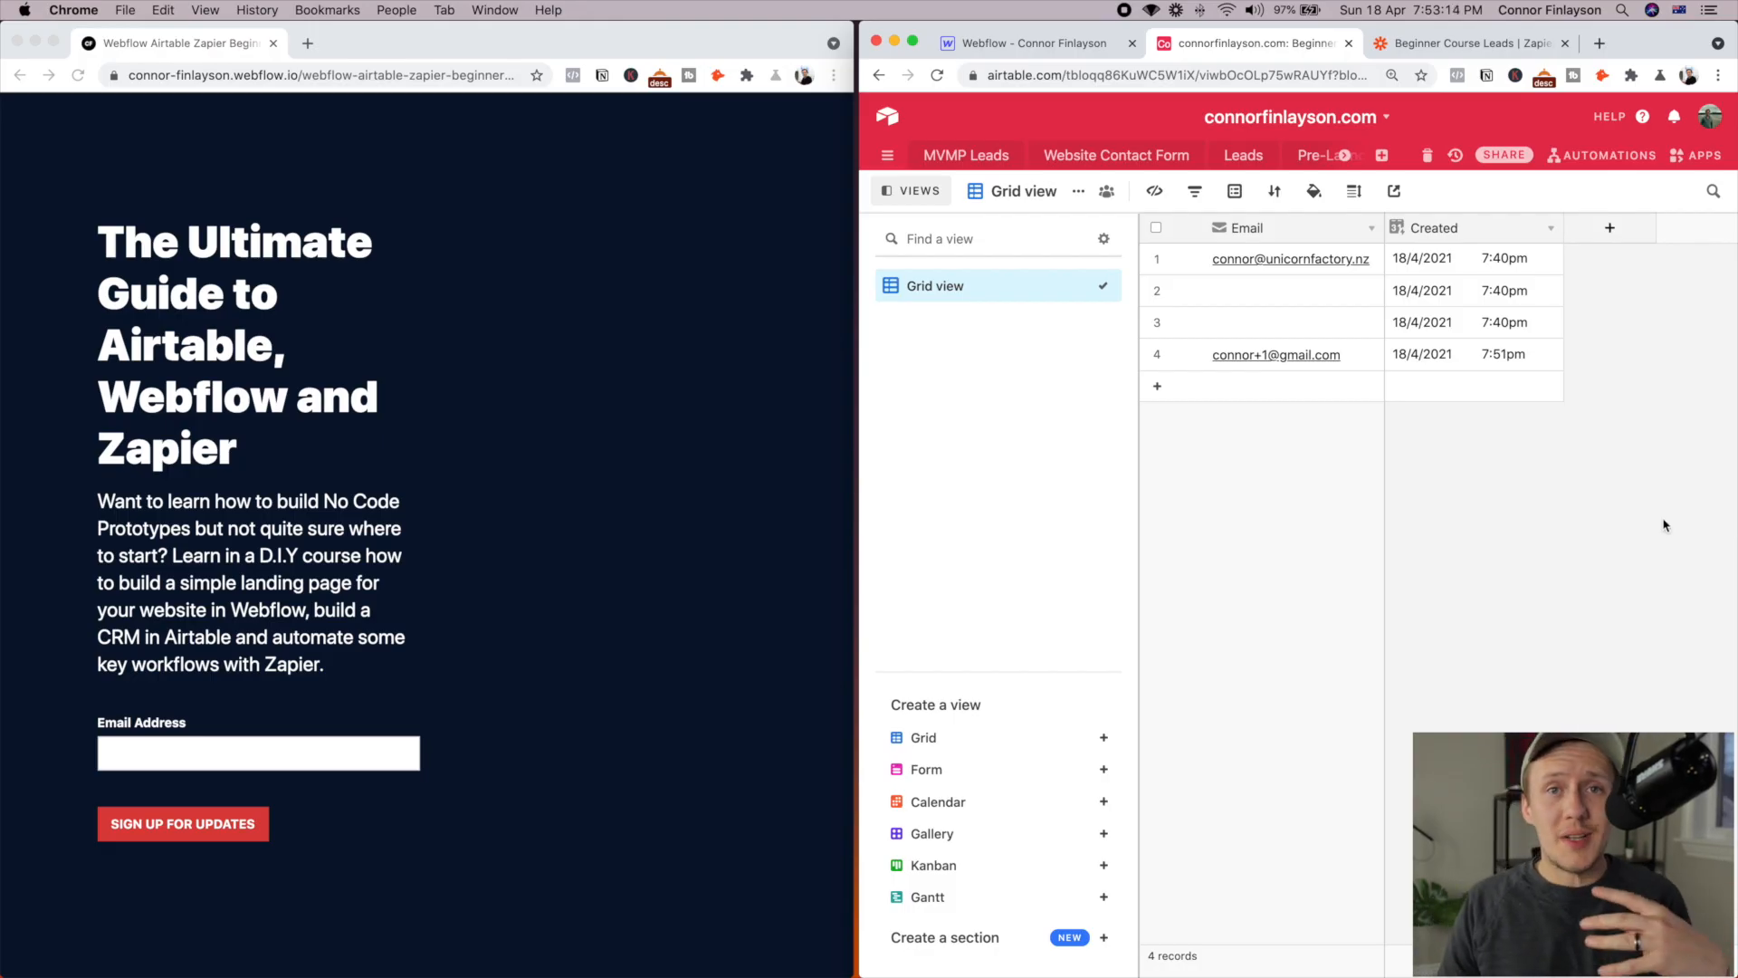
# Enter a new test email address in the live page's Email Address field and submit it
pyautogui.click(186, 757)
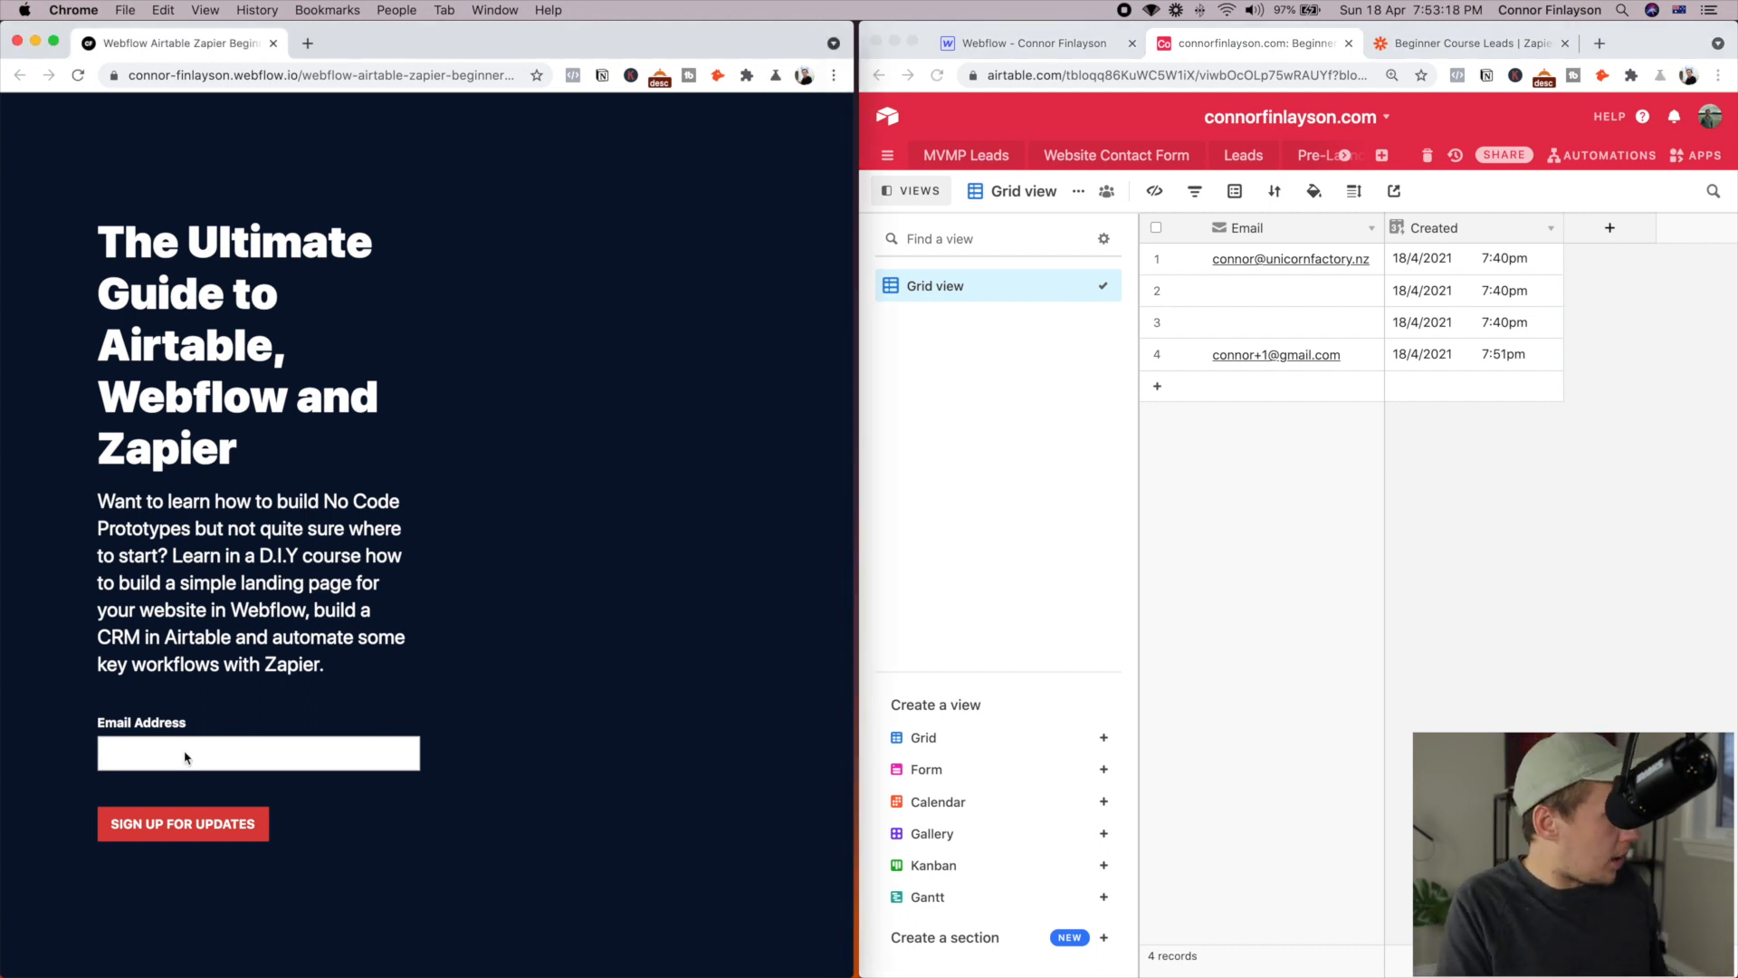
pyautogui.click(186, 756)
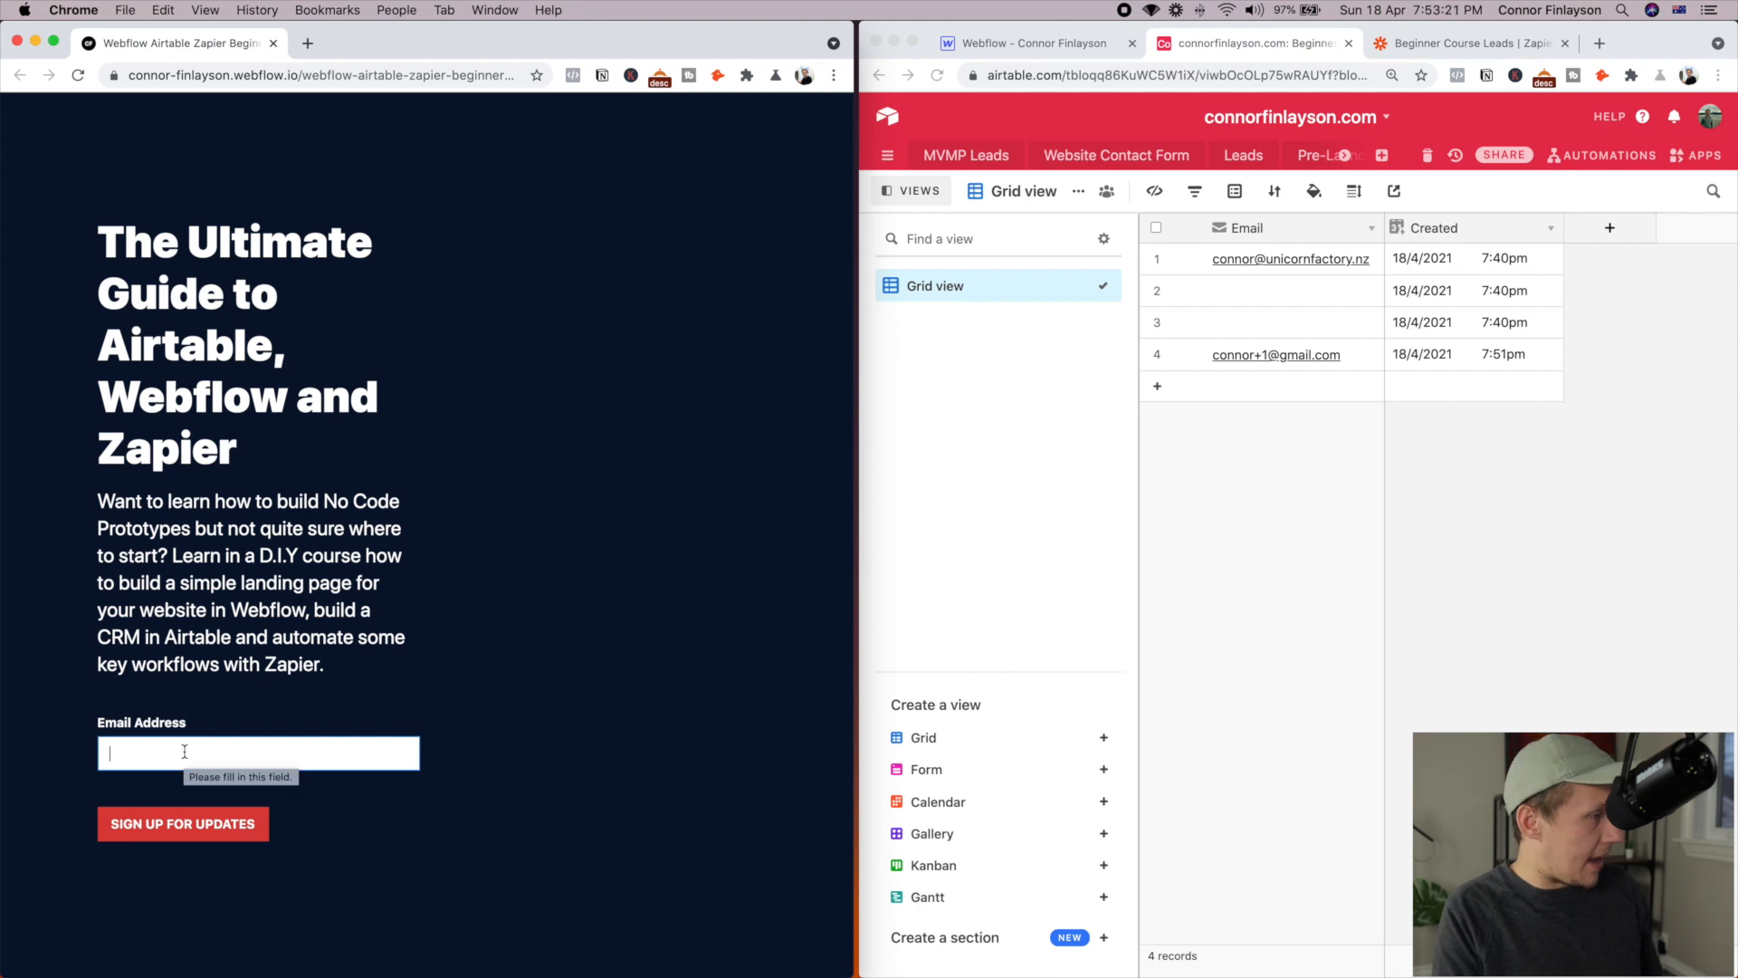
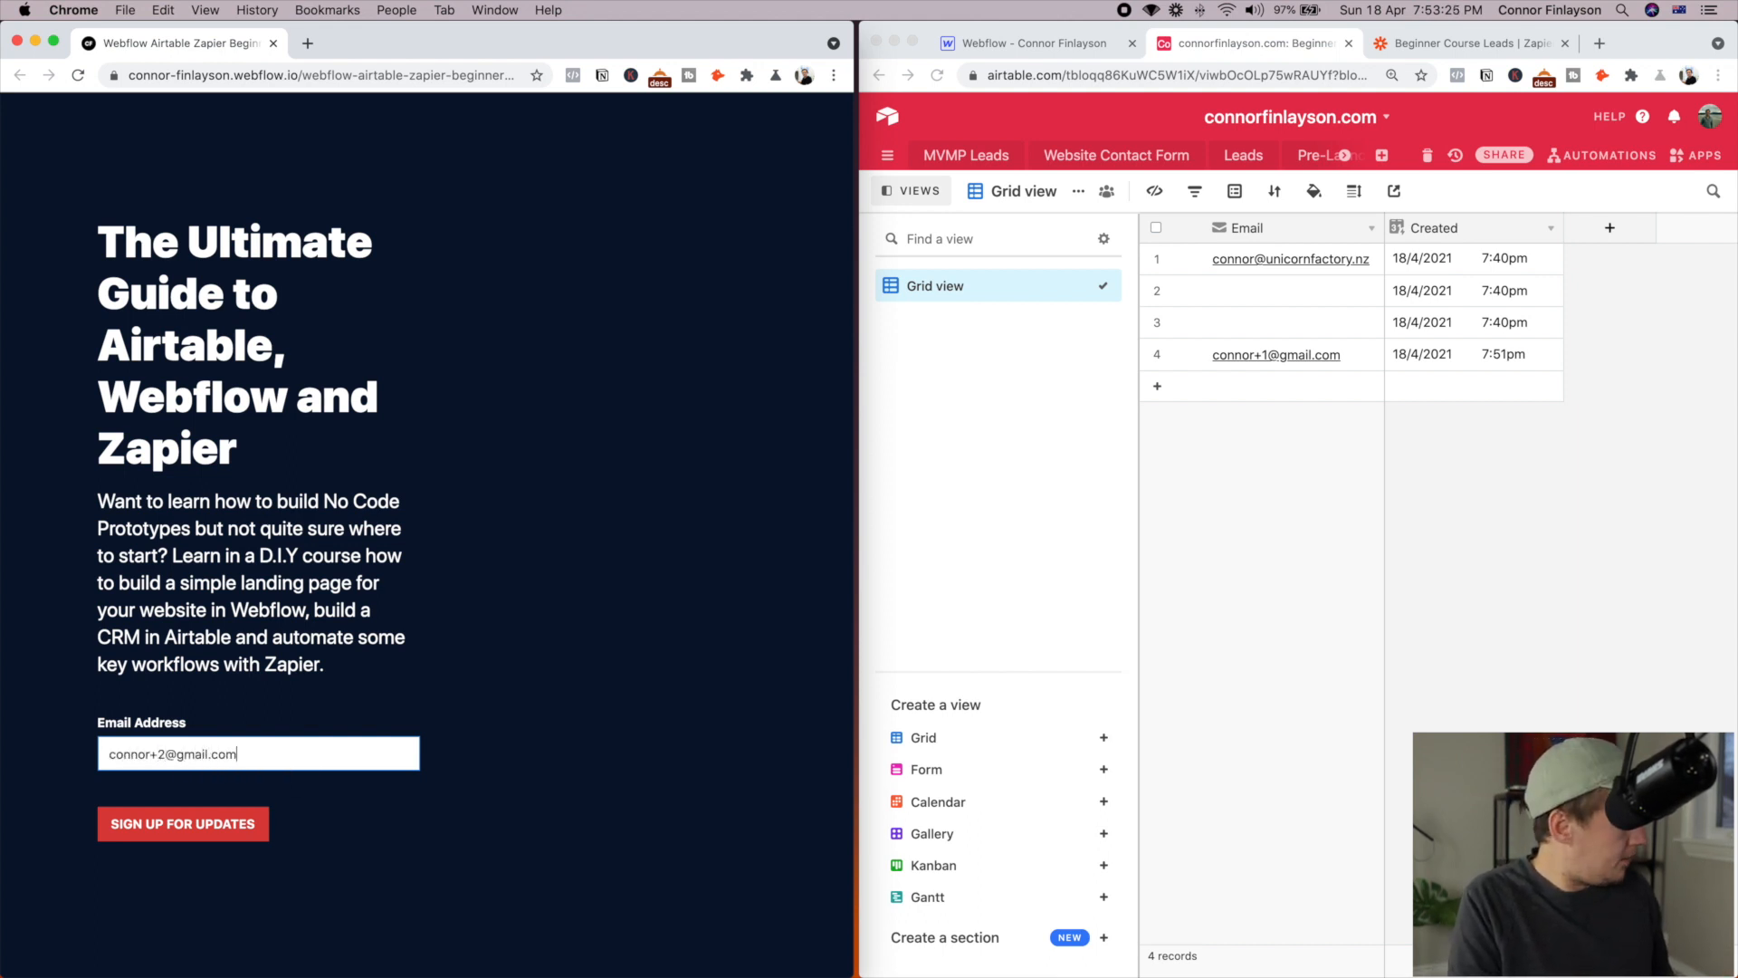
pyautogui.press('Return')
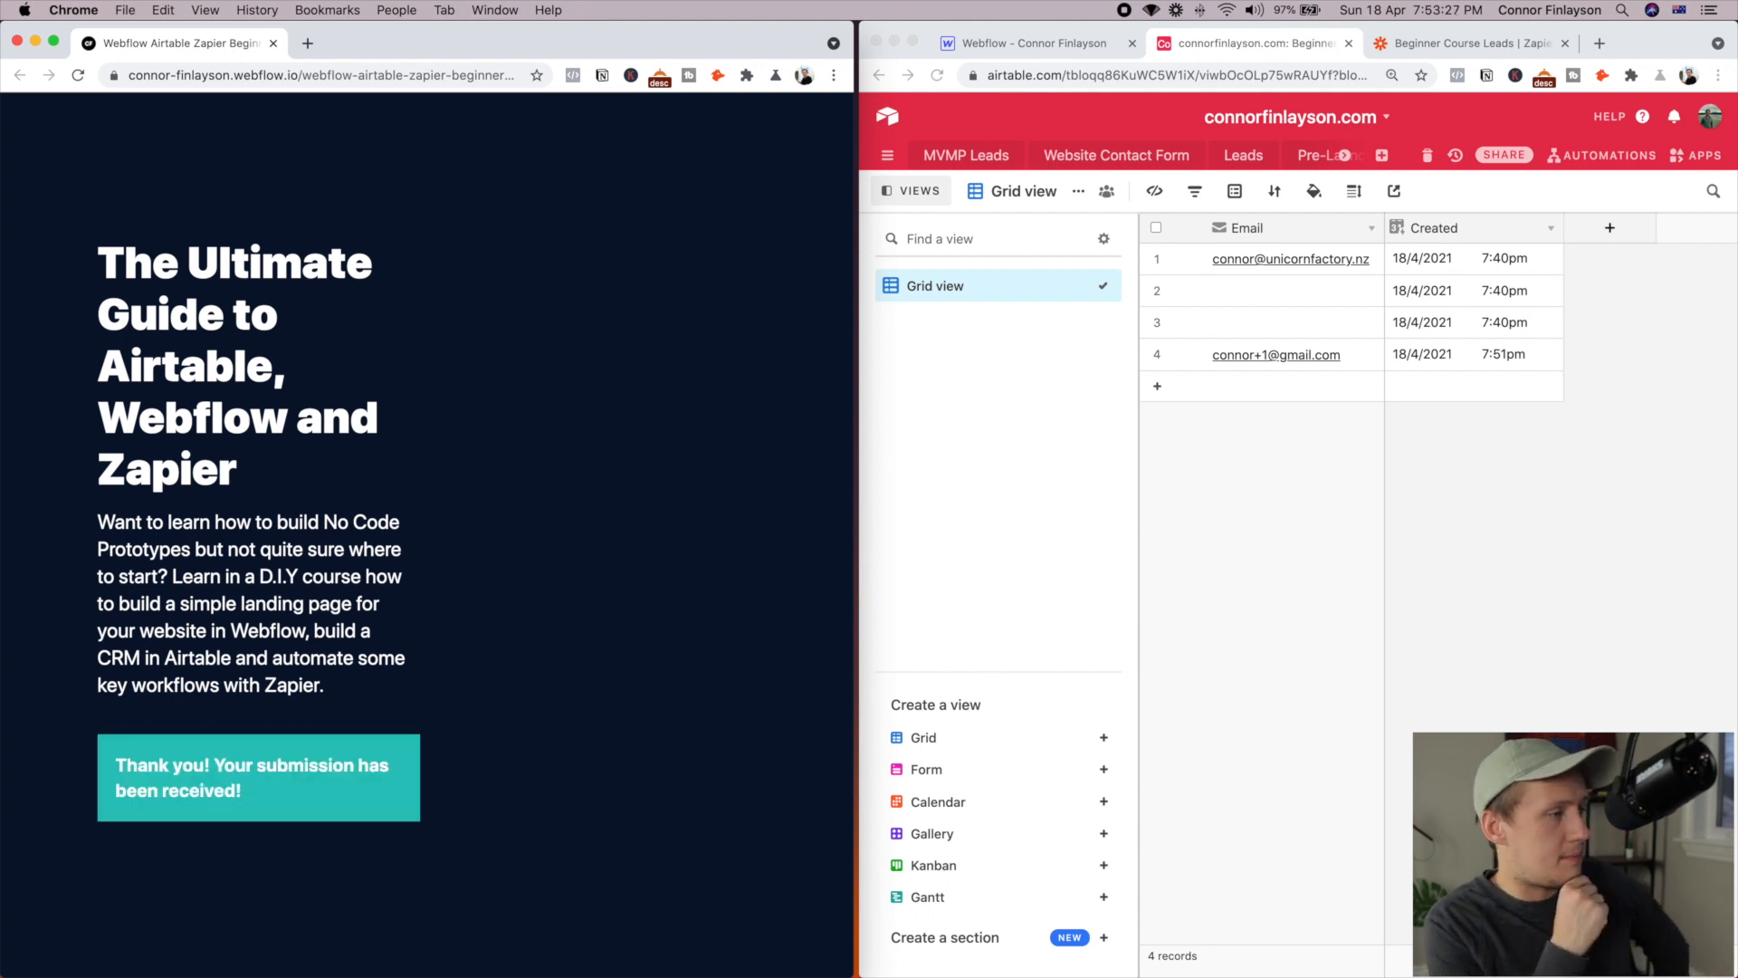